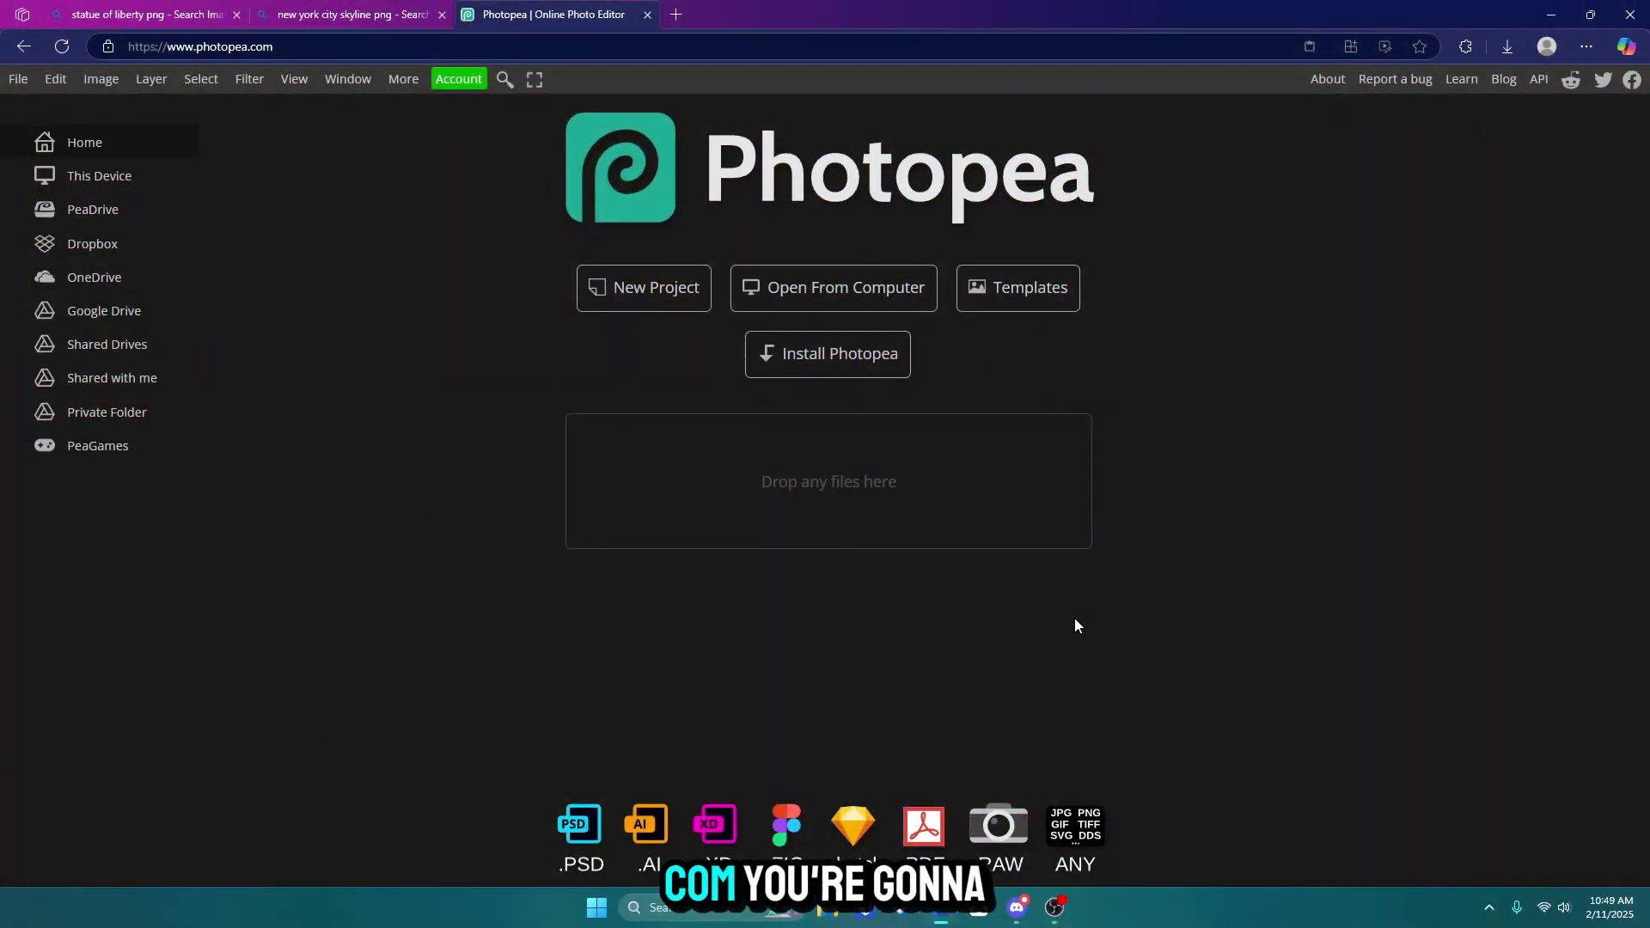
Create a new 1000 × 1000 pixel project with a white background
click(682, 304)
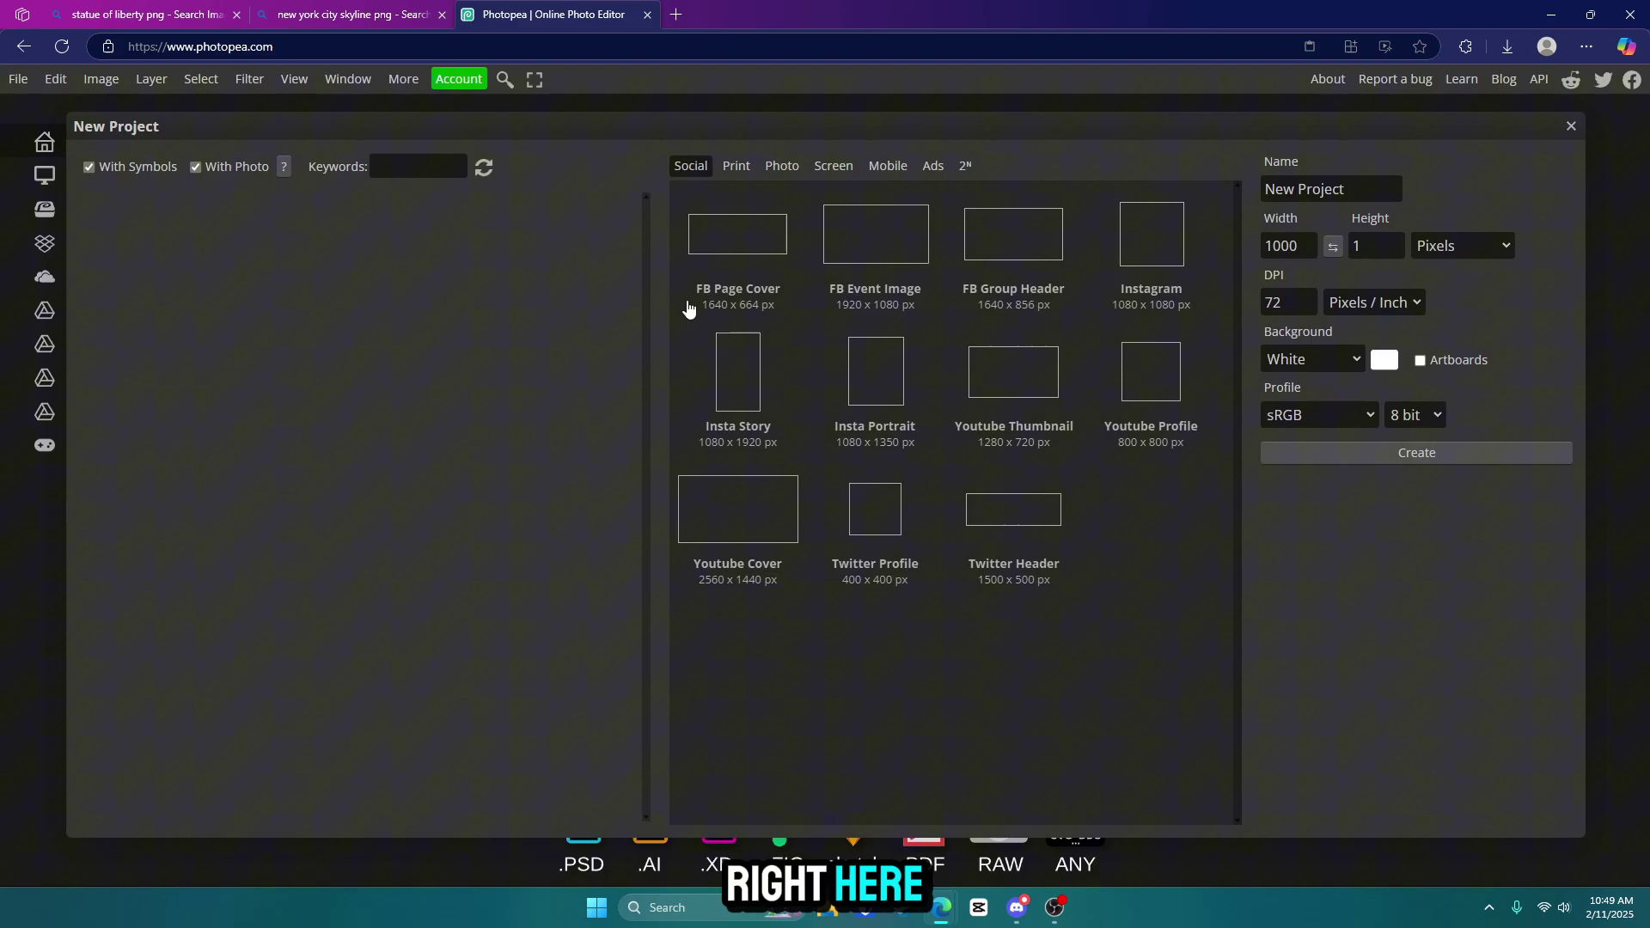
double_click(1304, 247)
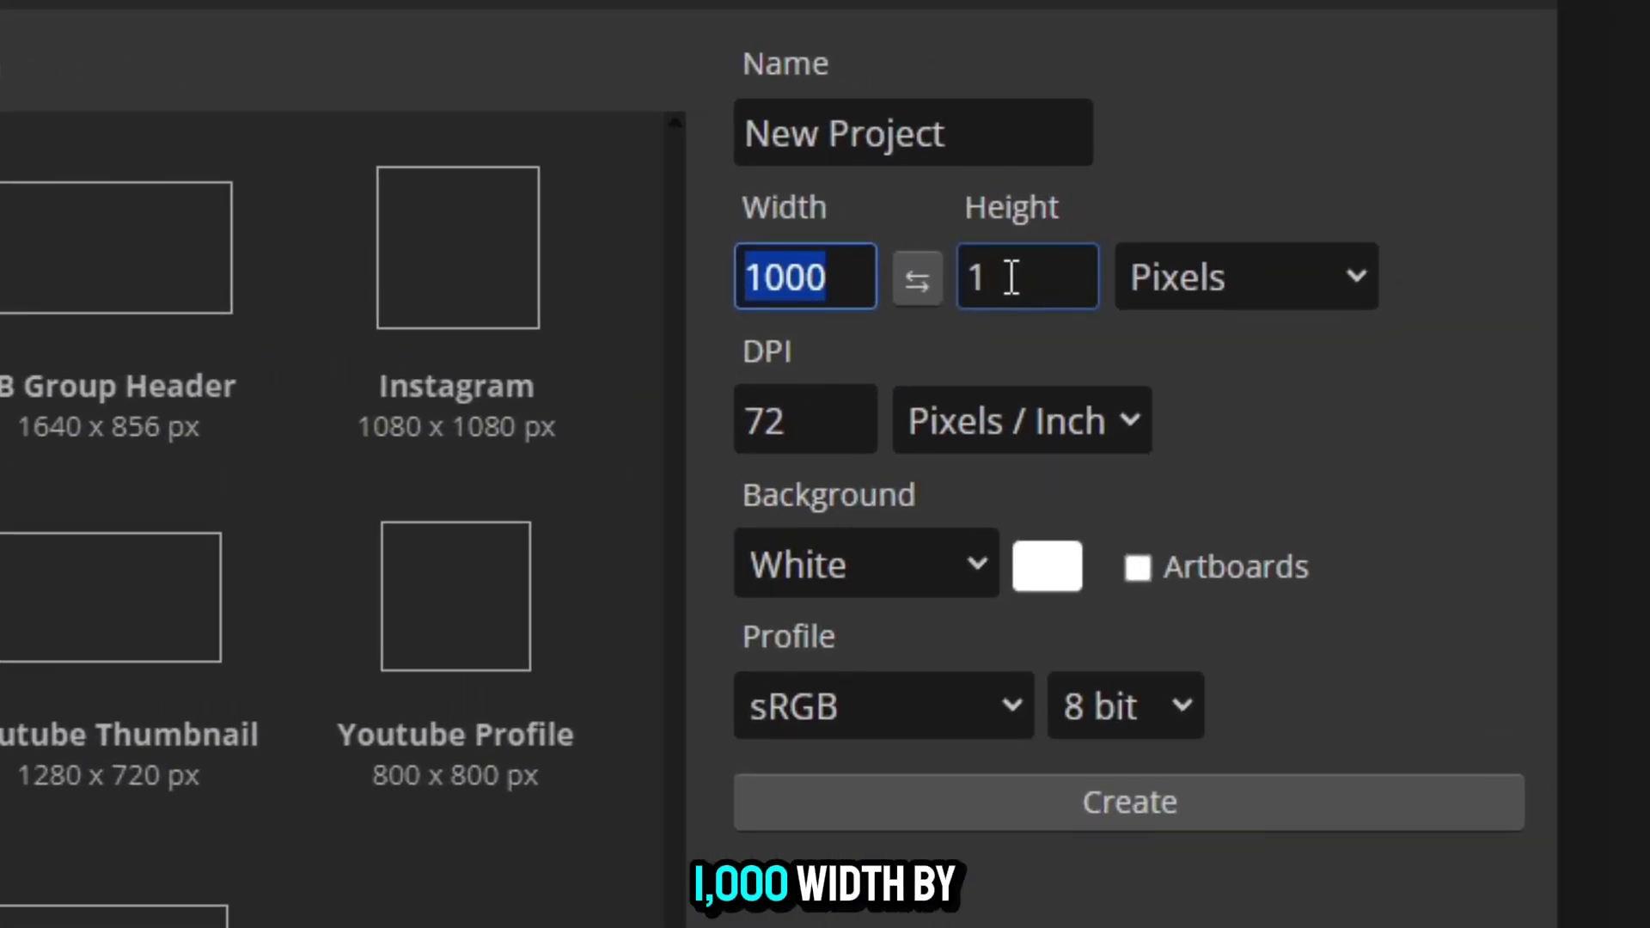
double_click(1368, 246)
text(1000)
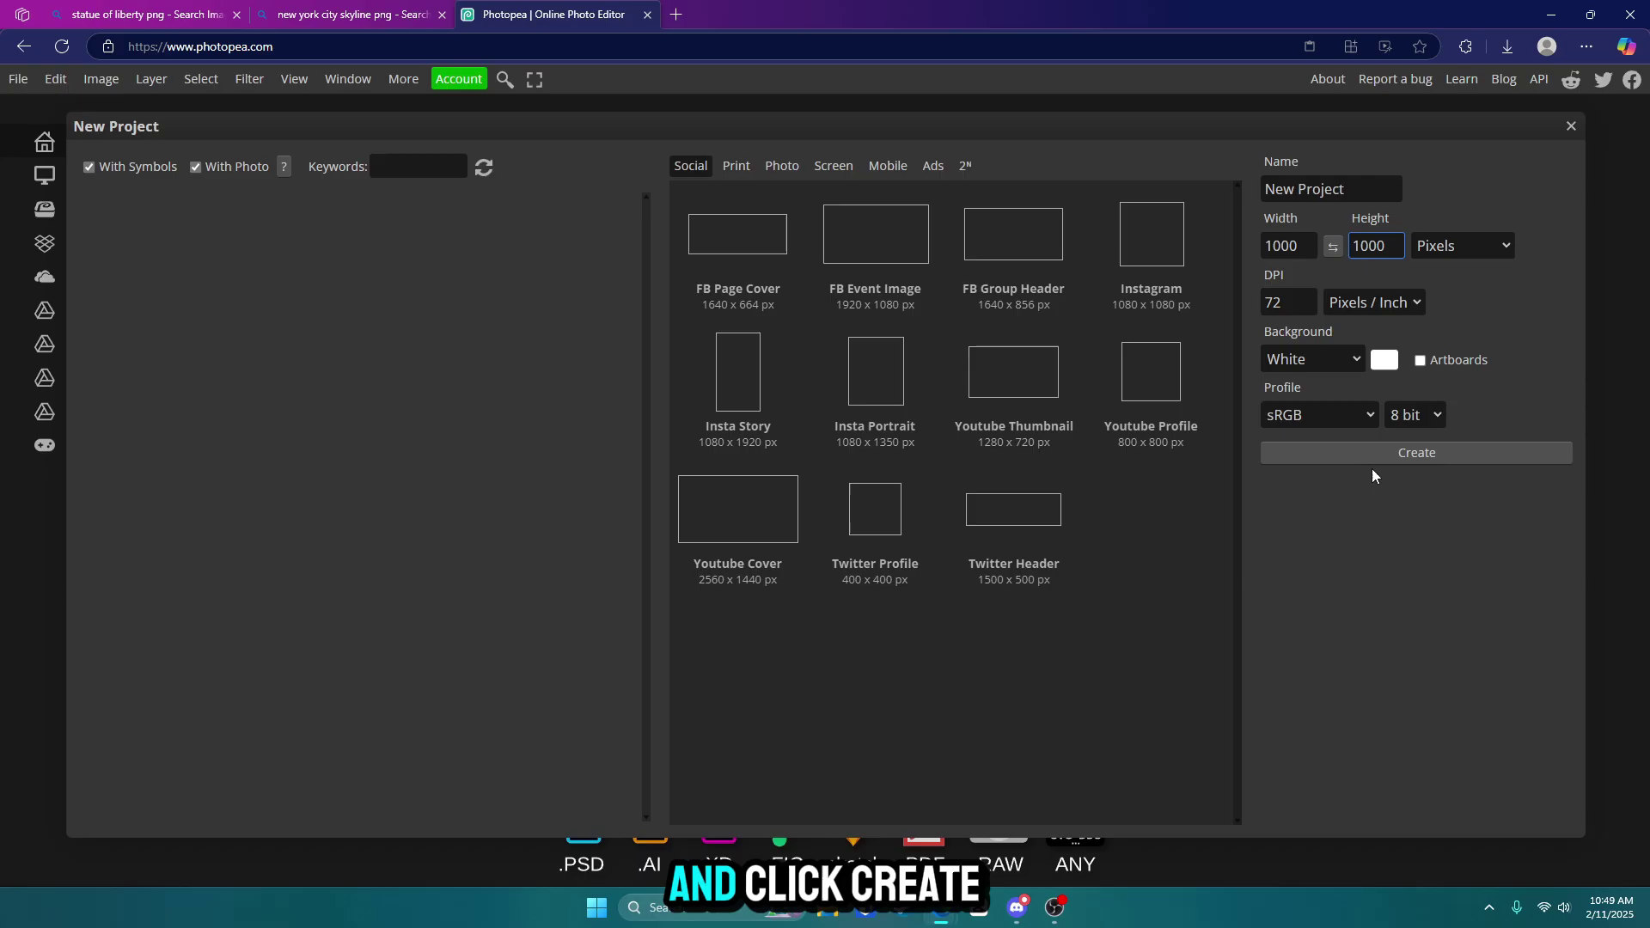
click(1479, 455)
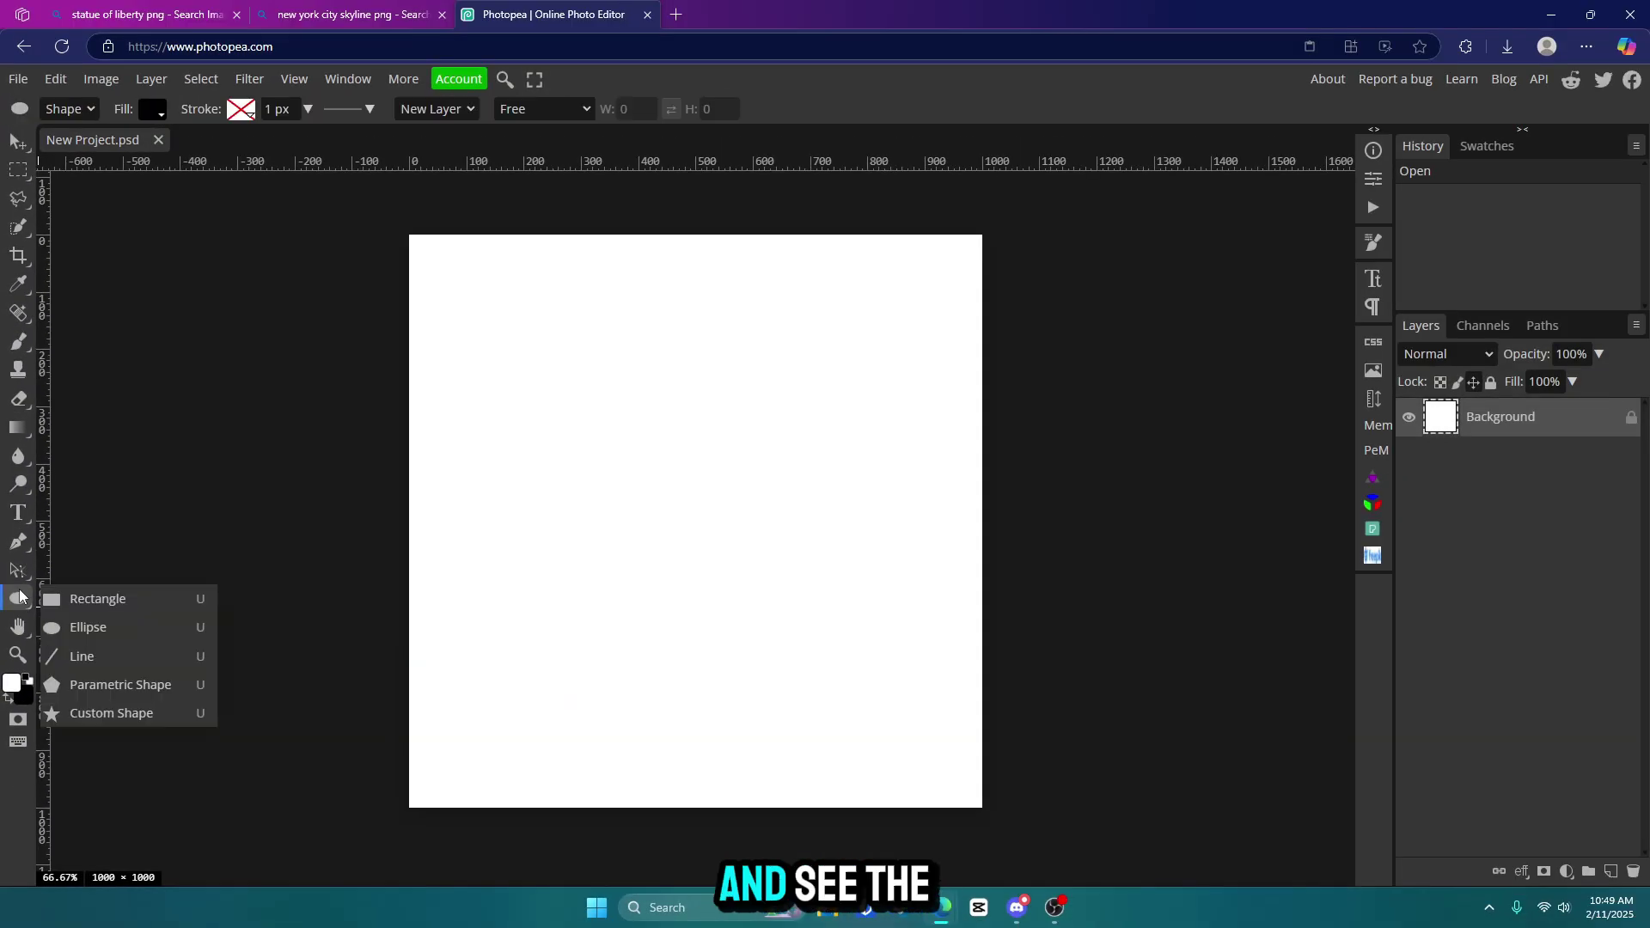
Draw a black circle about 600 px in diameter with the Ellipse tool and move it to the middle of the canvas
click(127, 631)
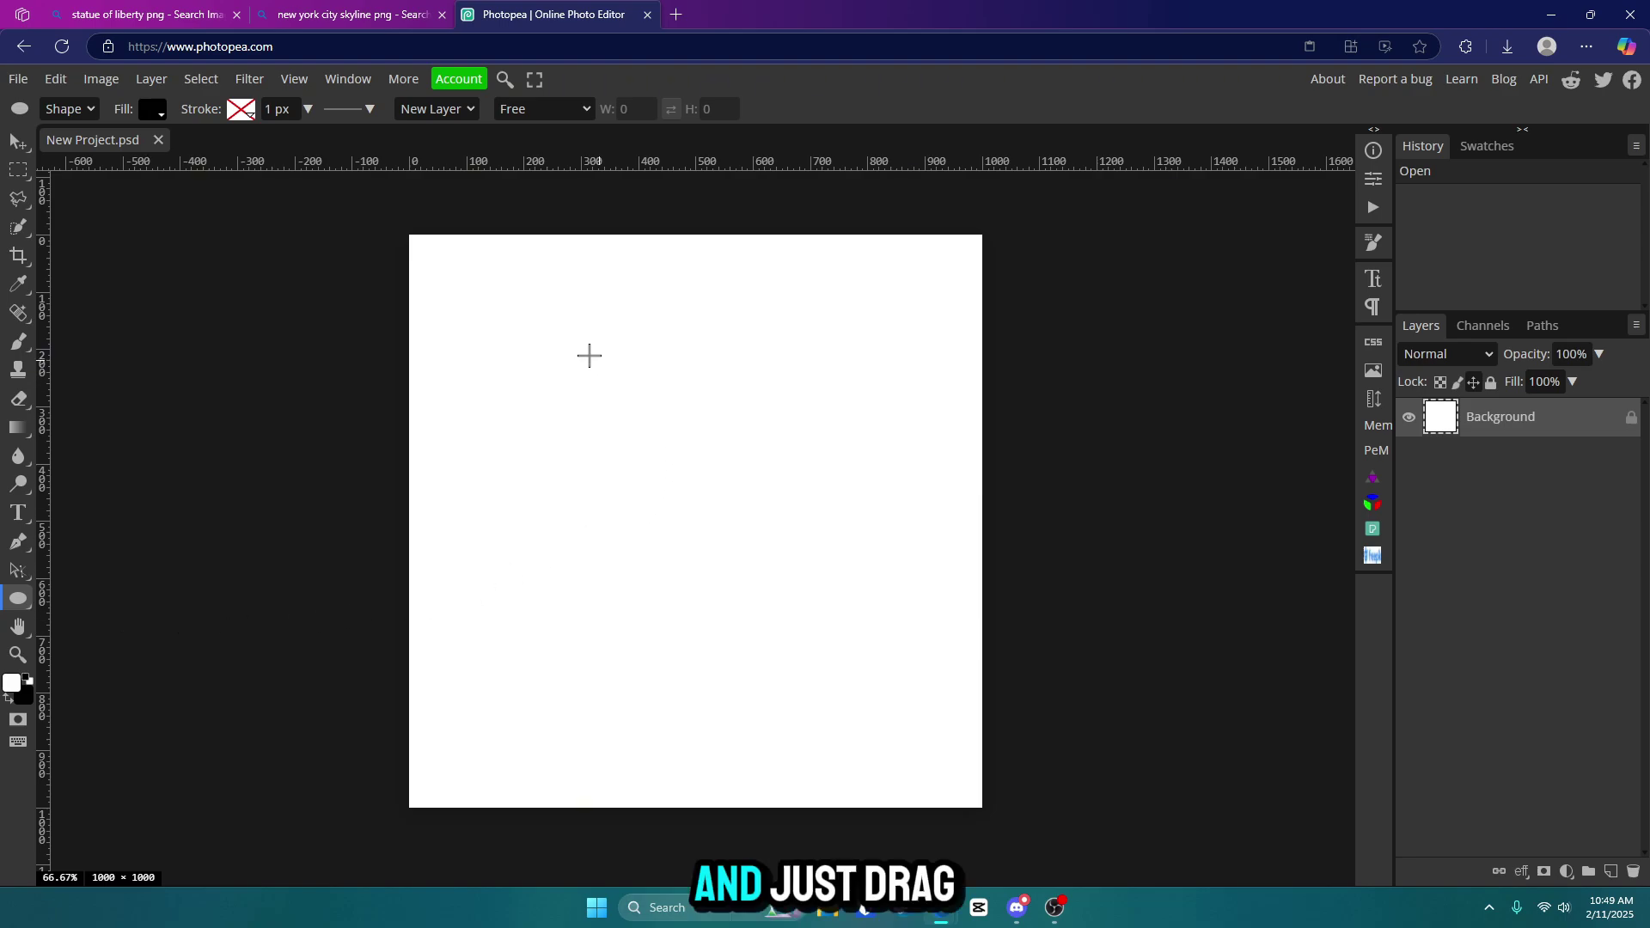
drag(471, 296, 890, 638)
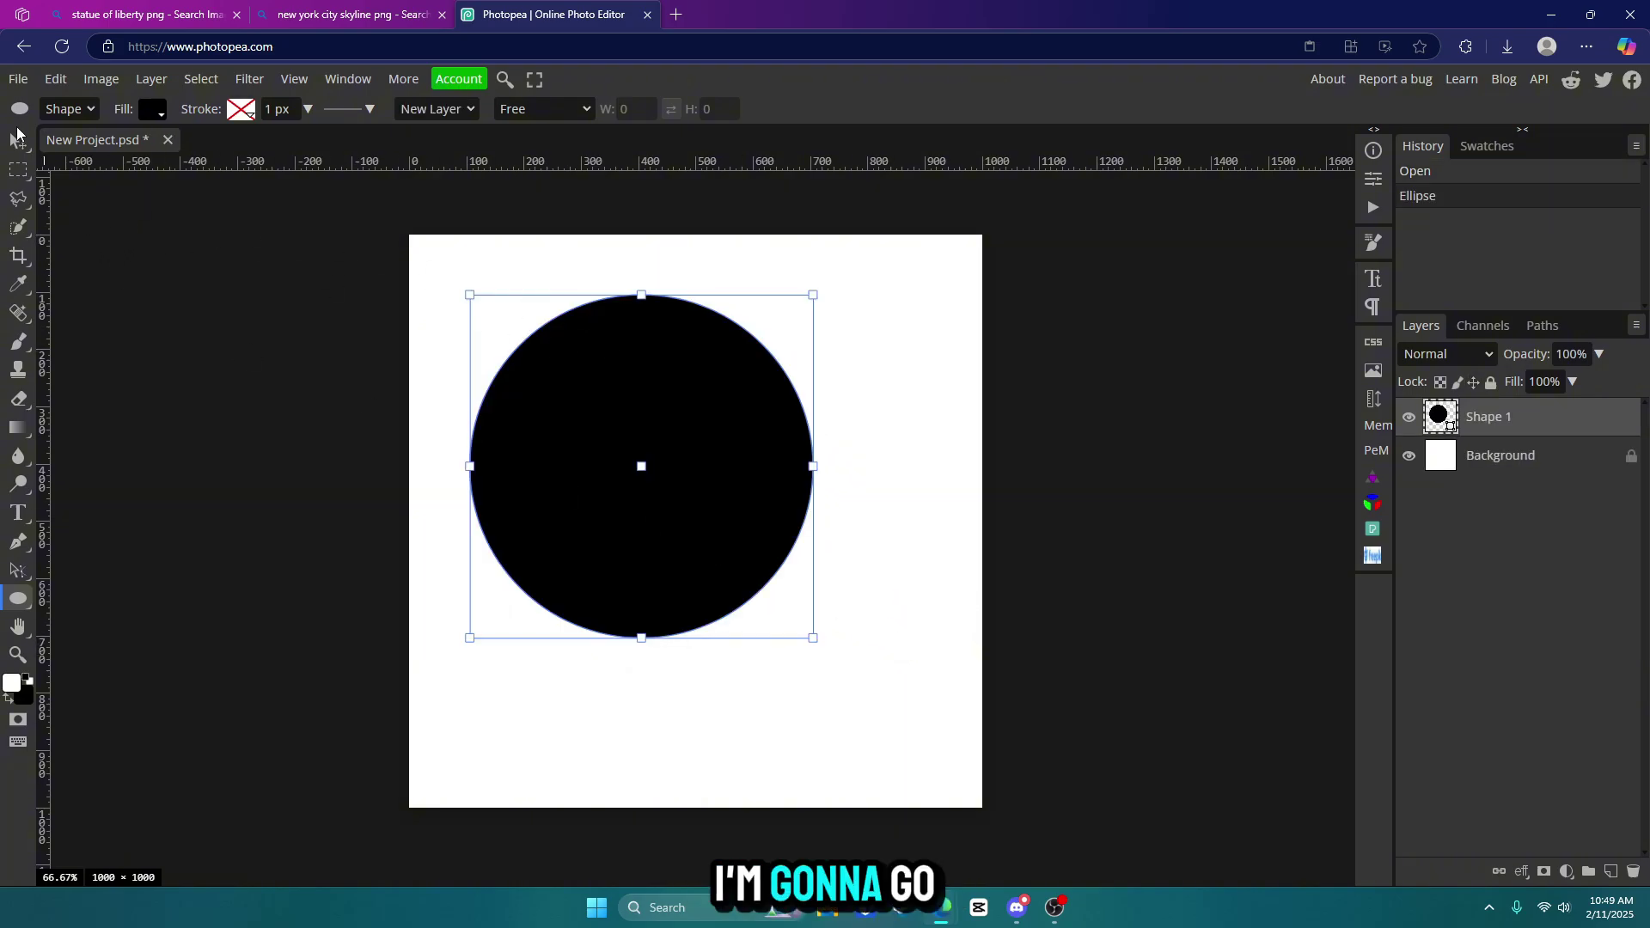
click(17, 137)
drag(694, 413, 746, 466)
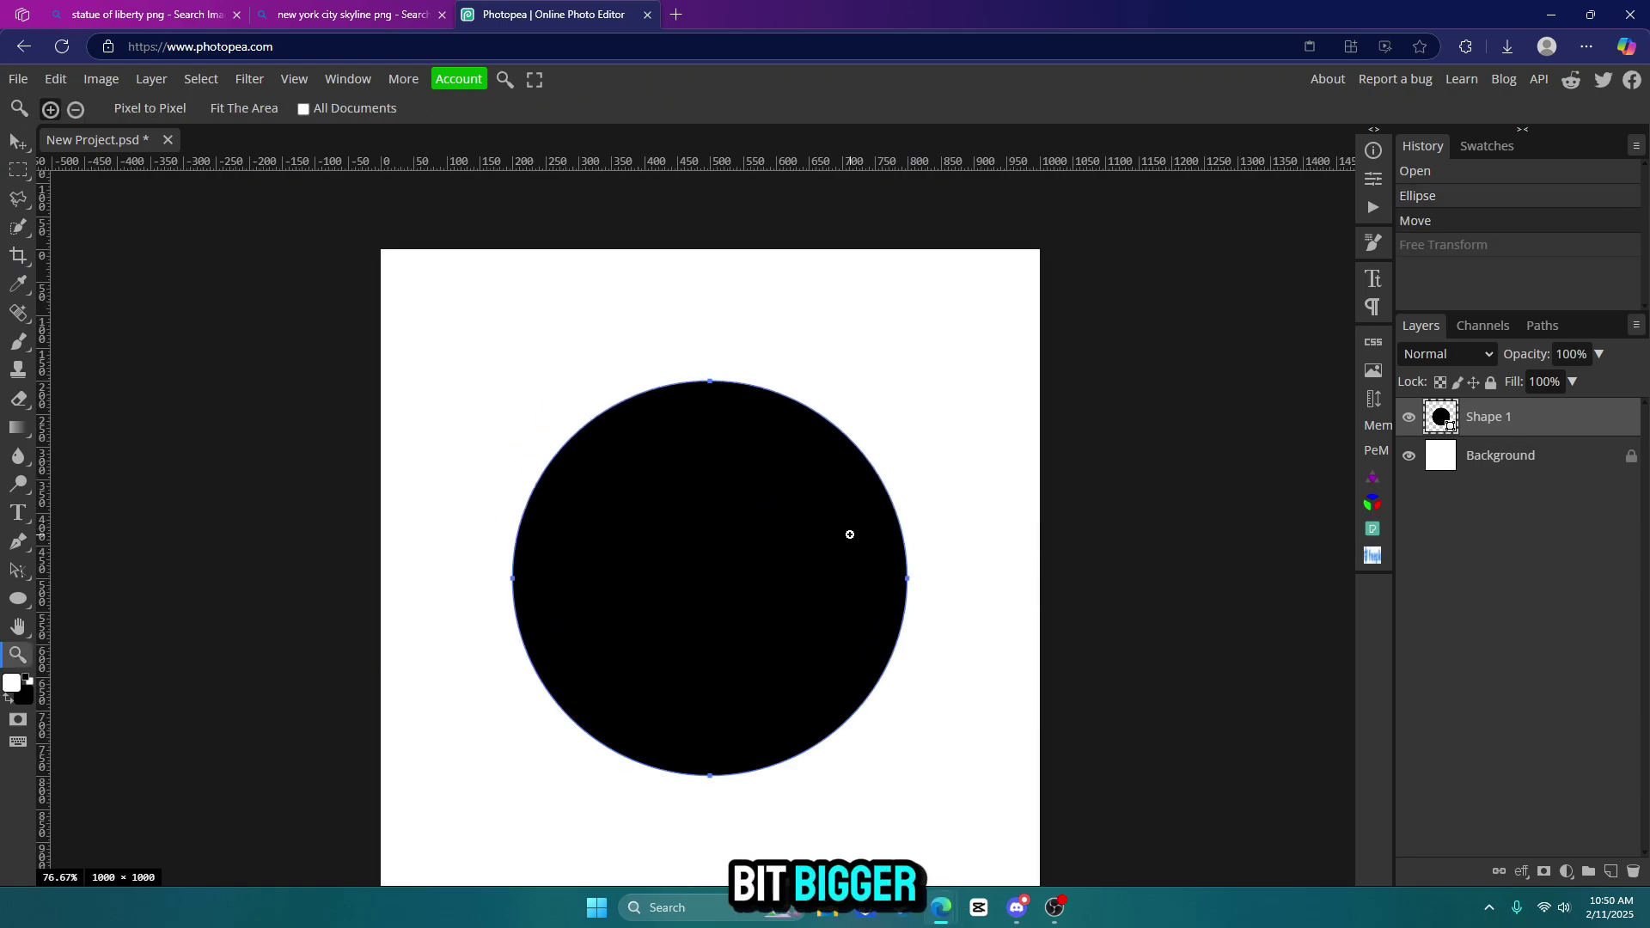
Enlarge the black circle proportionally to about 128% and centre it on the canvas
key(ctrl+alt+t)
drag(710, 381, 715, 301)
drag(711, 367, 710, 388)
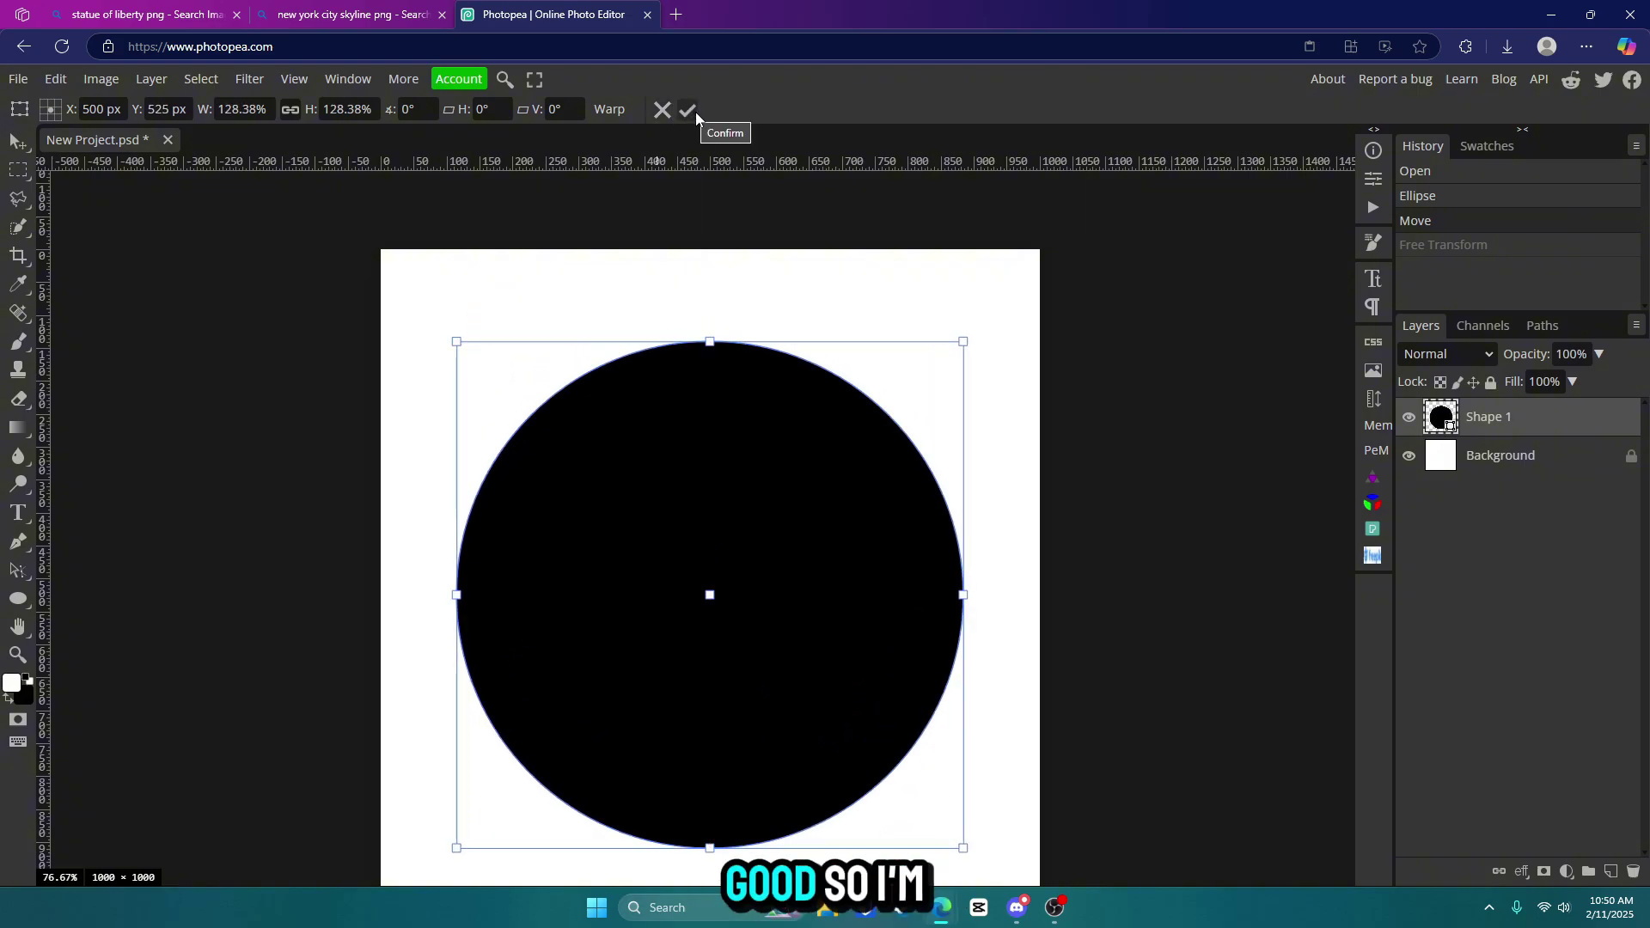
click(689, 110)
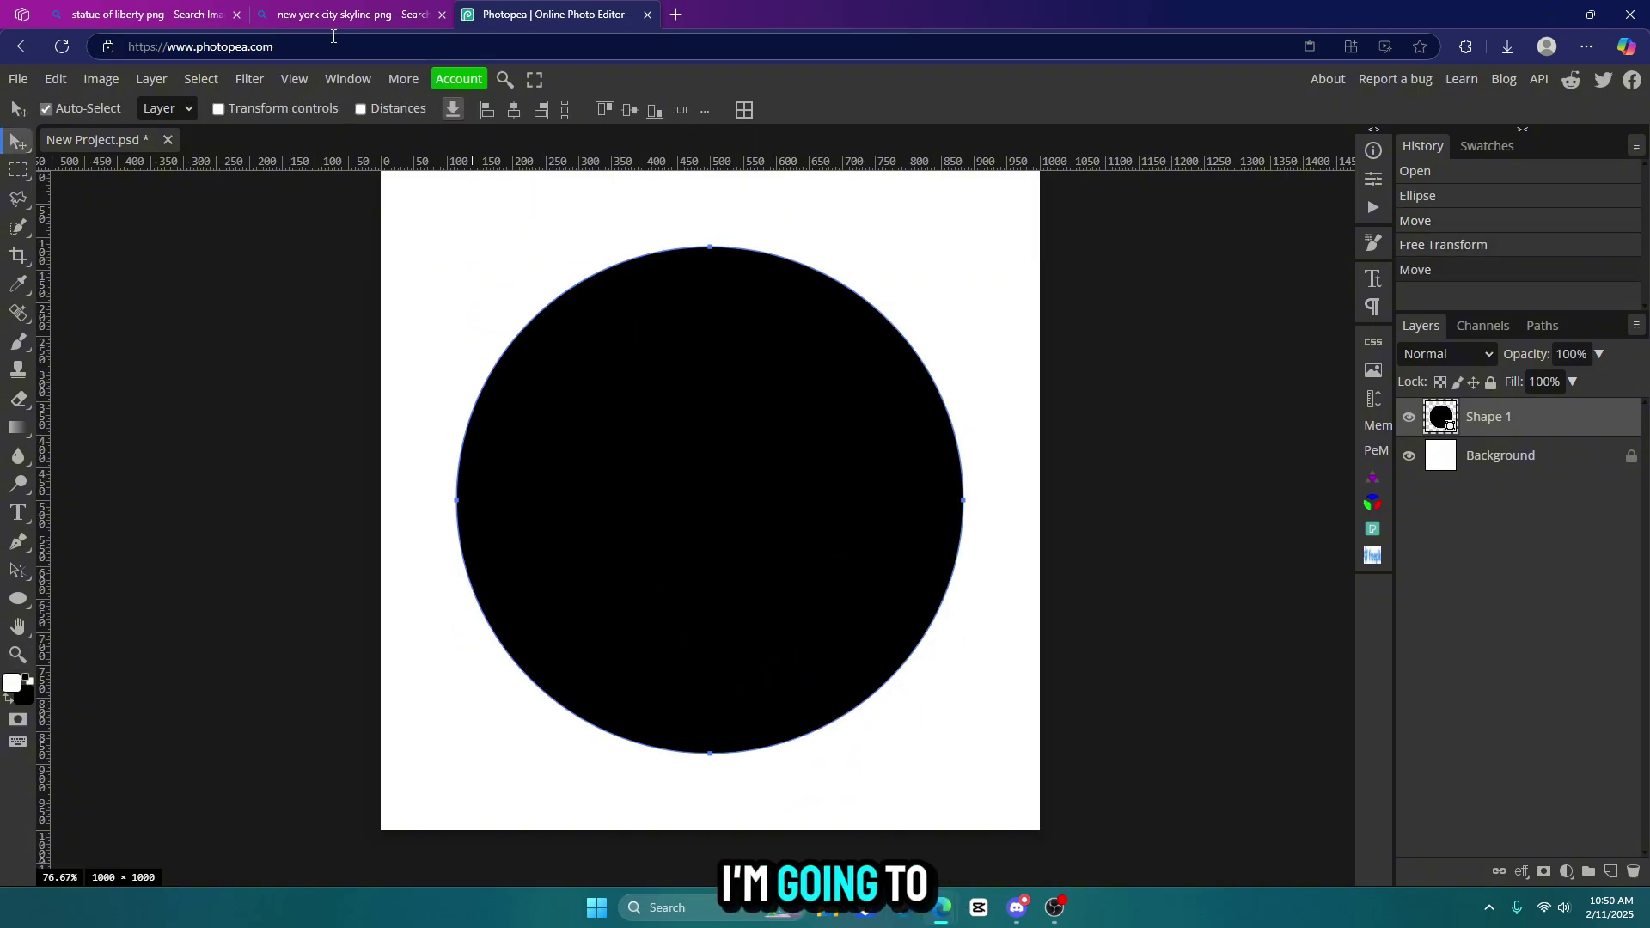
Copy the black New York City skyline image from the image search results and paste it into the project
click(311, 15)
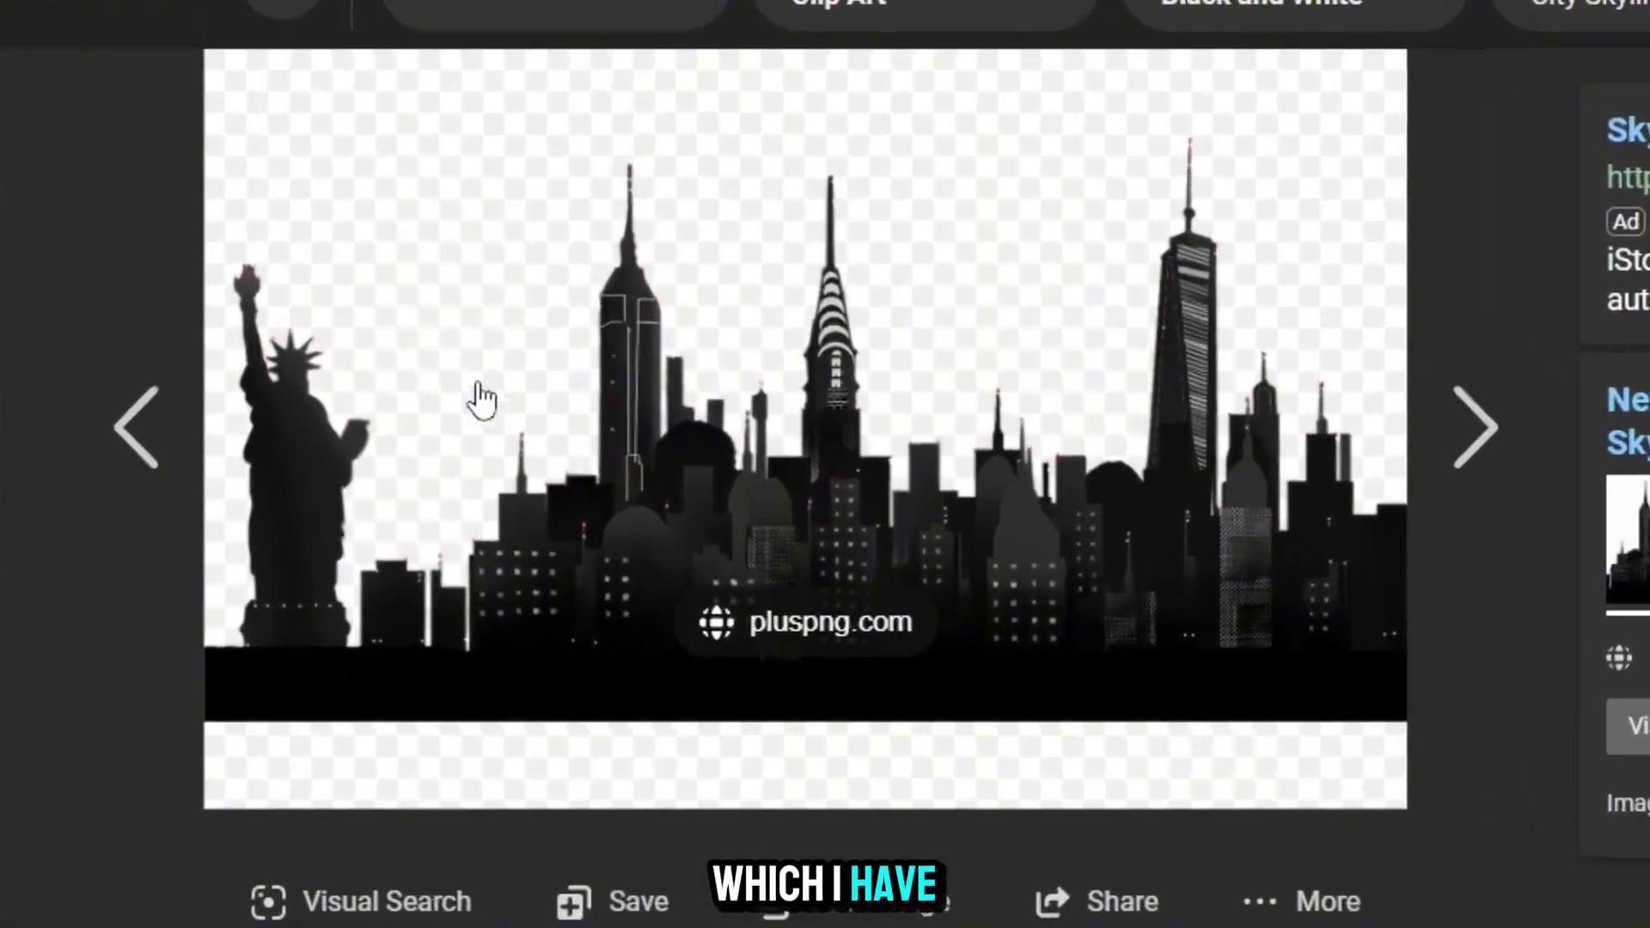
right_click(658, 343)
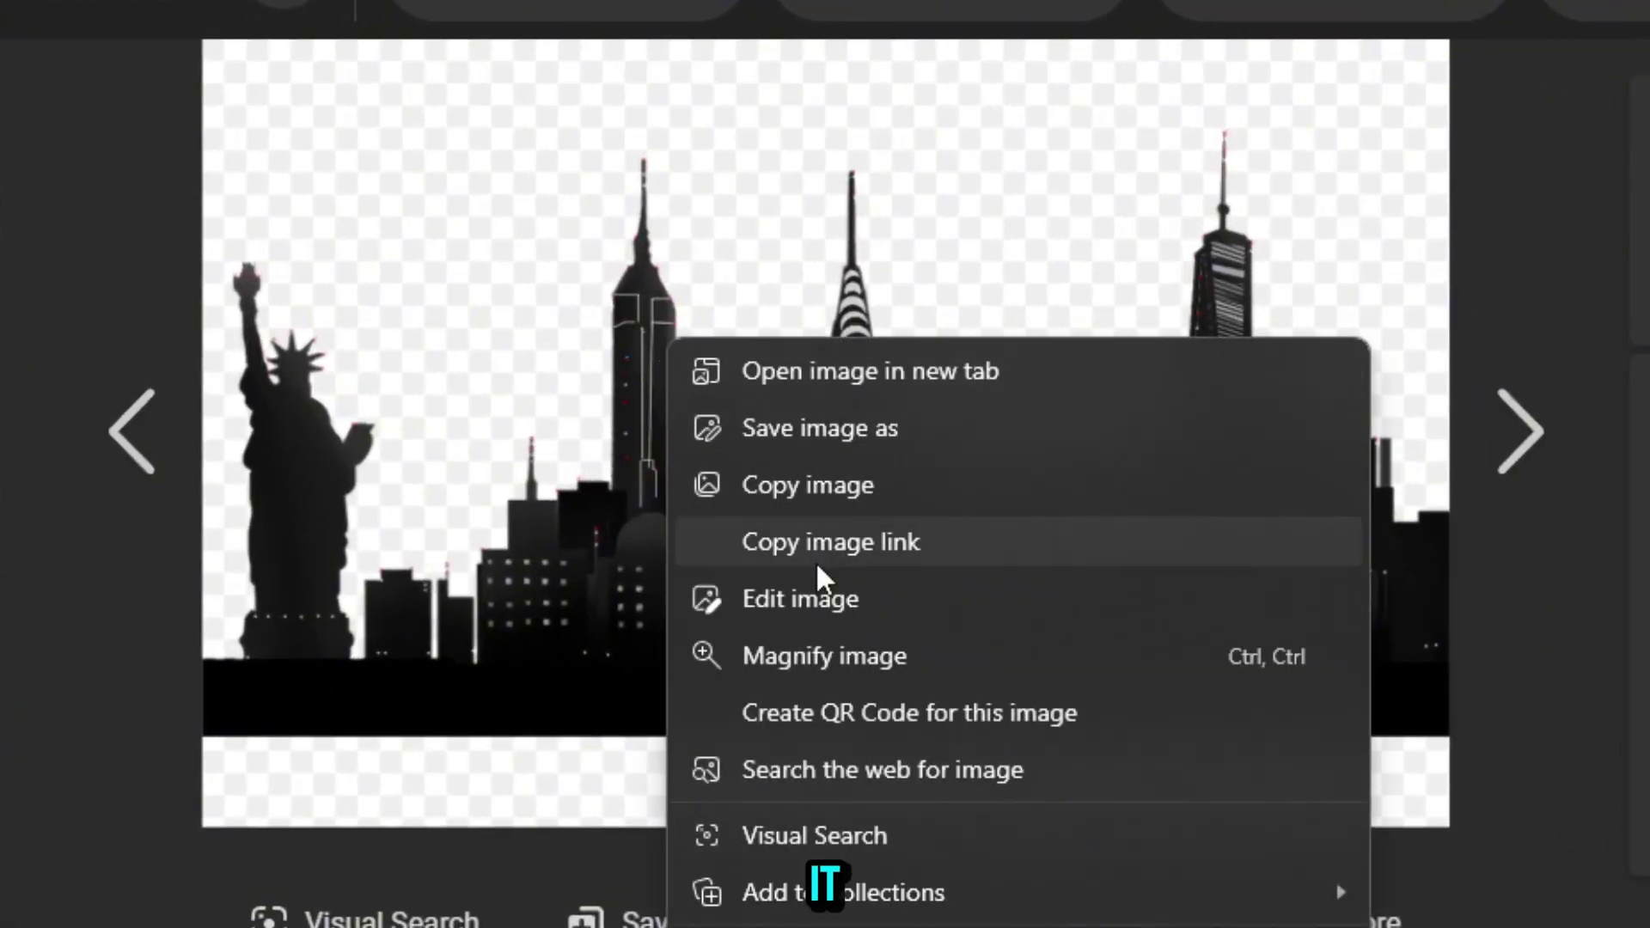
click(808, 485)
click(550, 15)
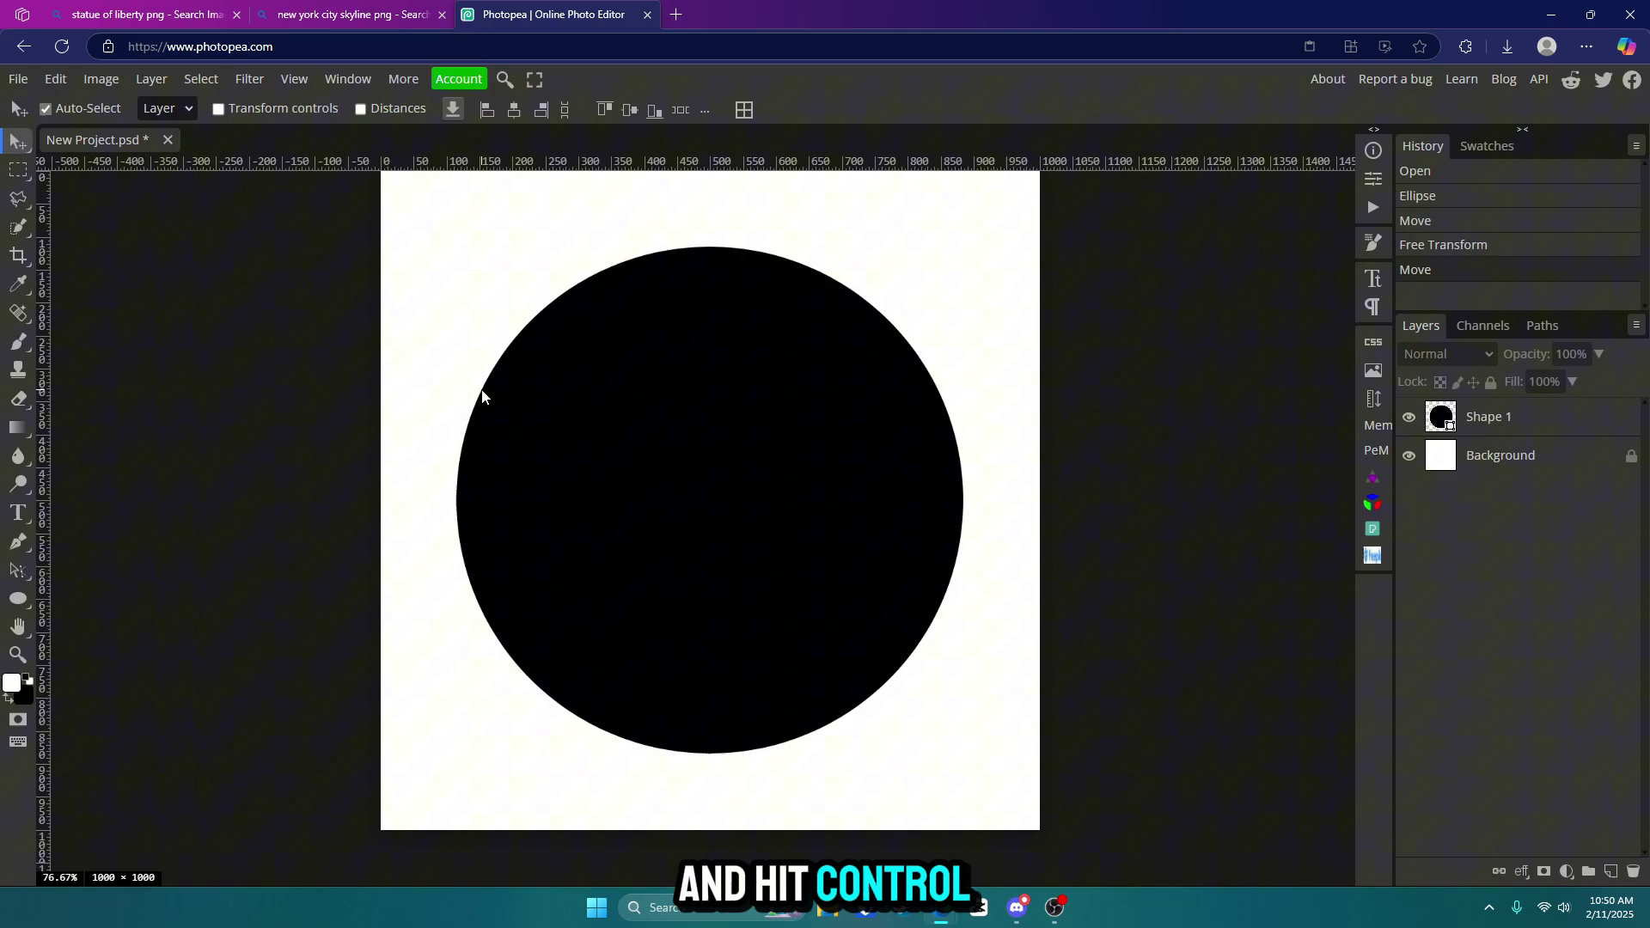
key(ctrl+v)
Scale the pasted skyline to about 94% and position it over the circle
key(ctrl+t)
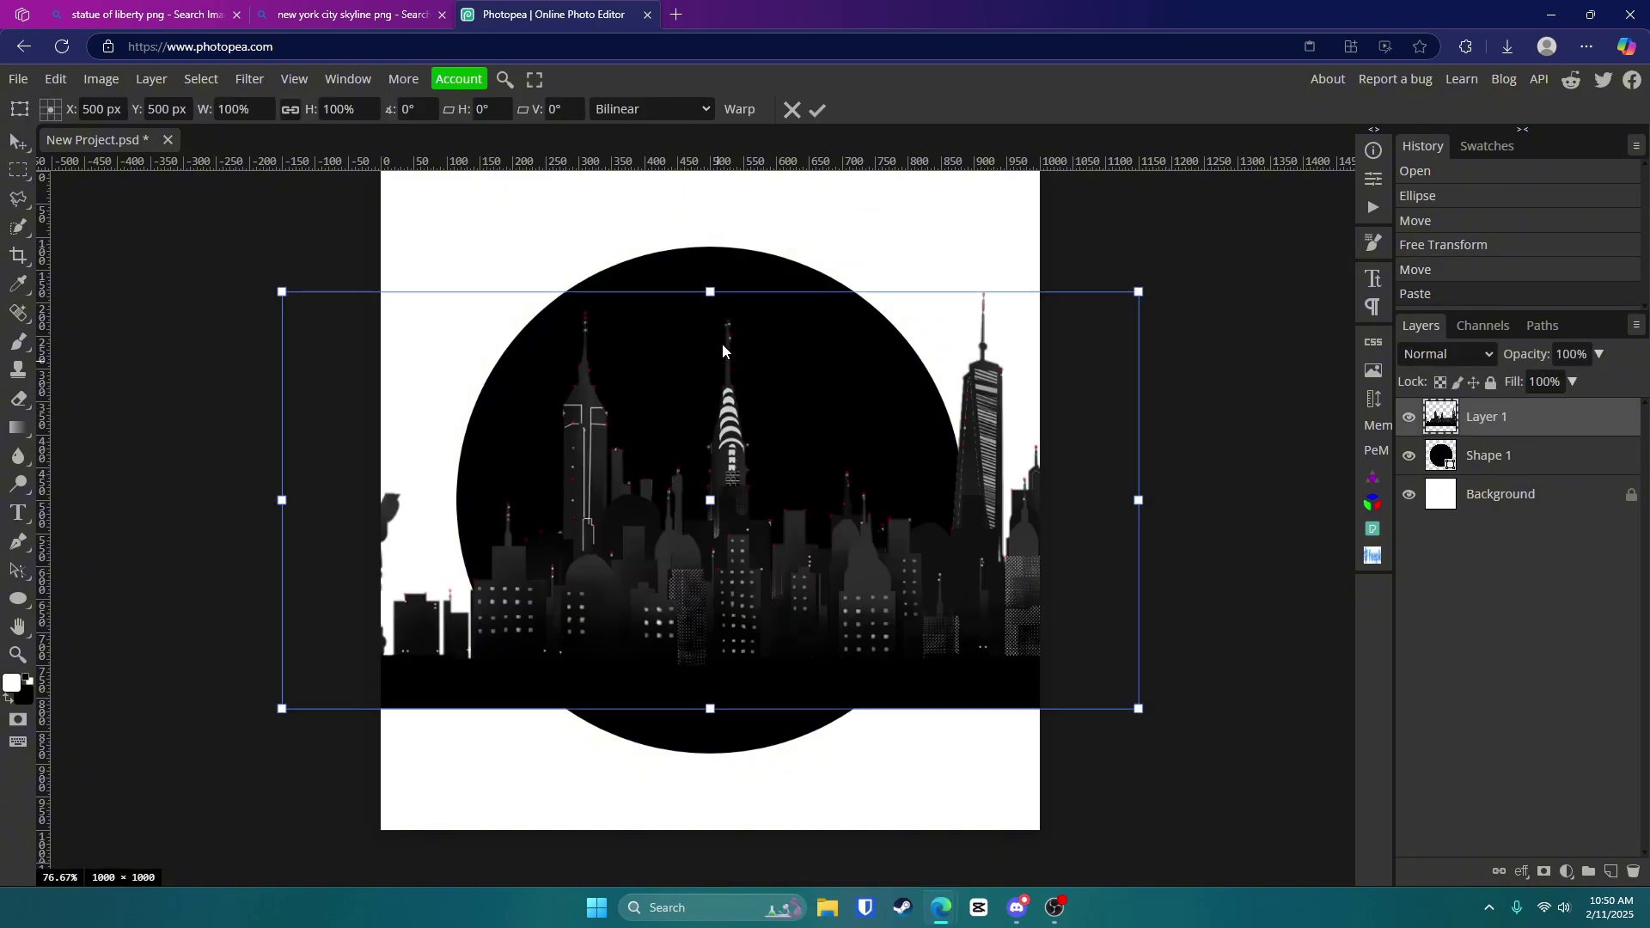
mouse_move(710, 295)
mouse_down()
mouse_move(707, 435)
mouse_move(698, 309)
mouse_up()
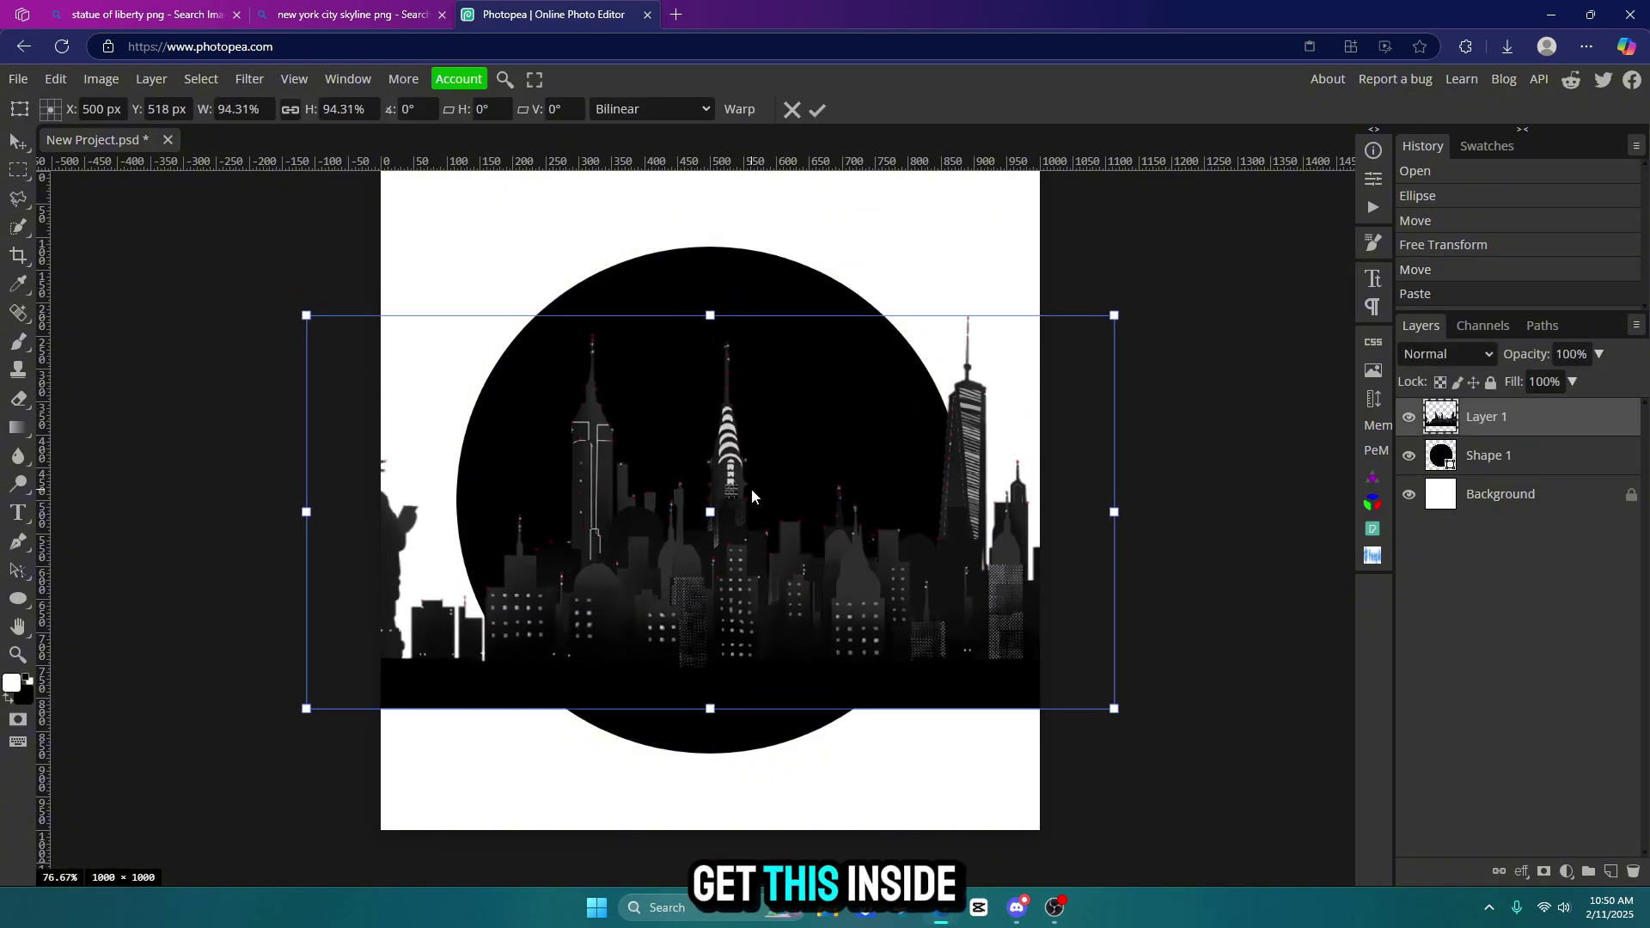
mouse_move(751, 488)
mouse_down()
mouse_move(720, 451)
mouse_move(744, 465)
mouse_up()
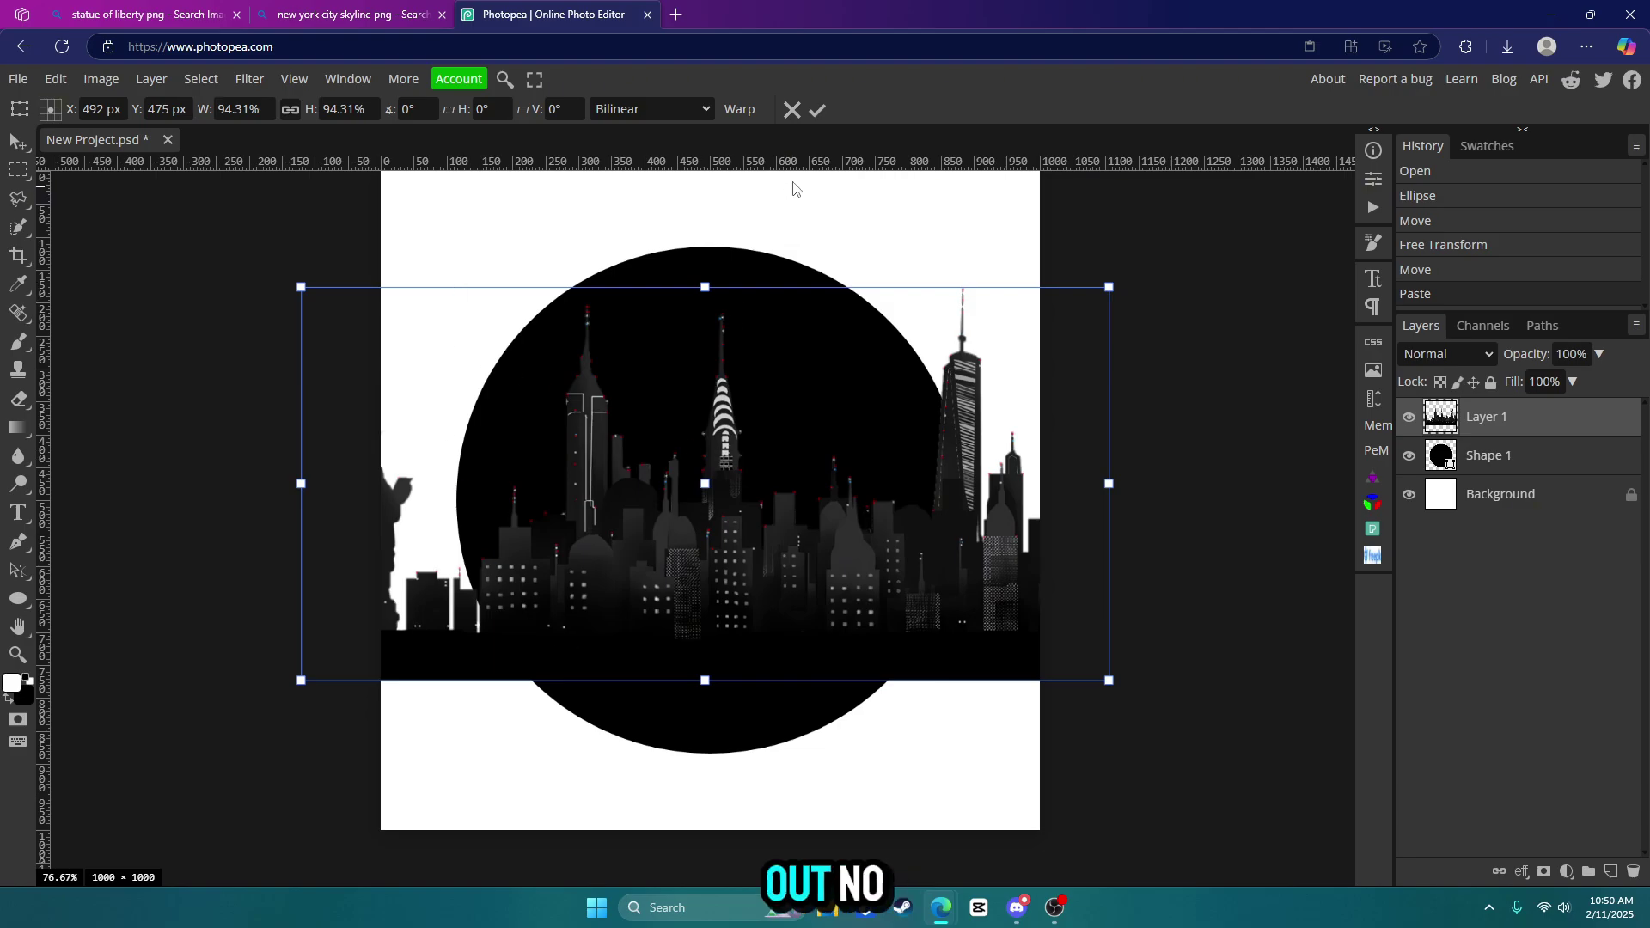
click(821, 111)
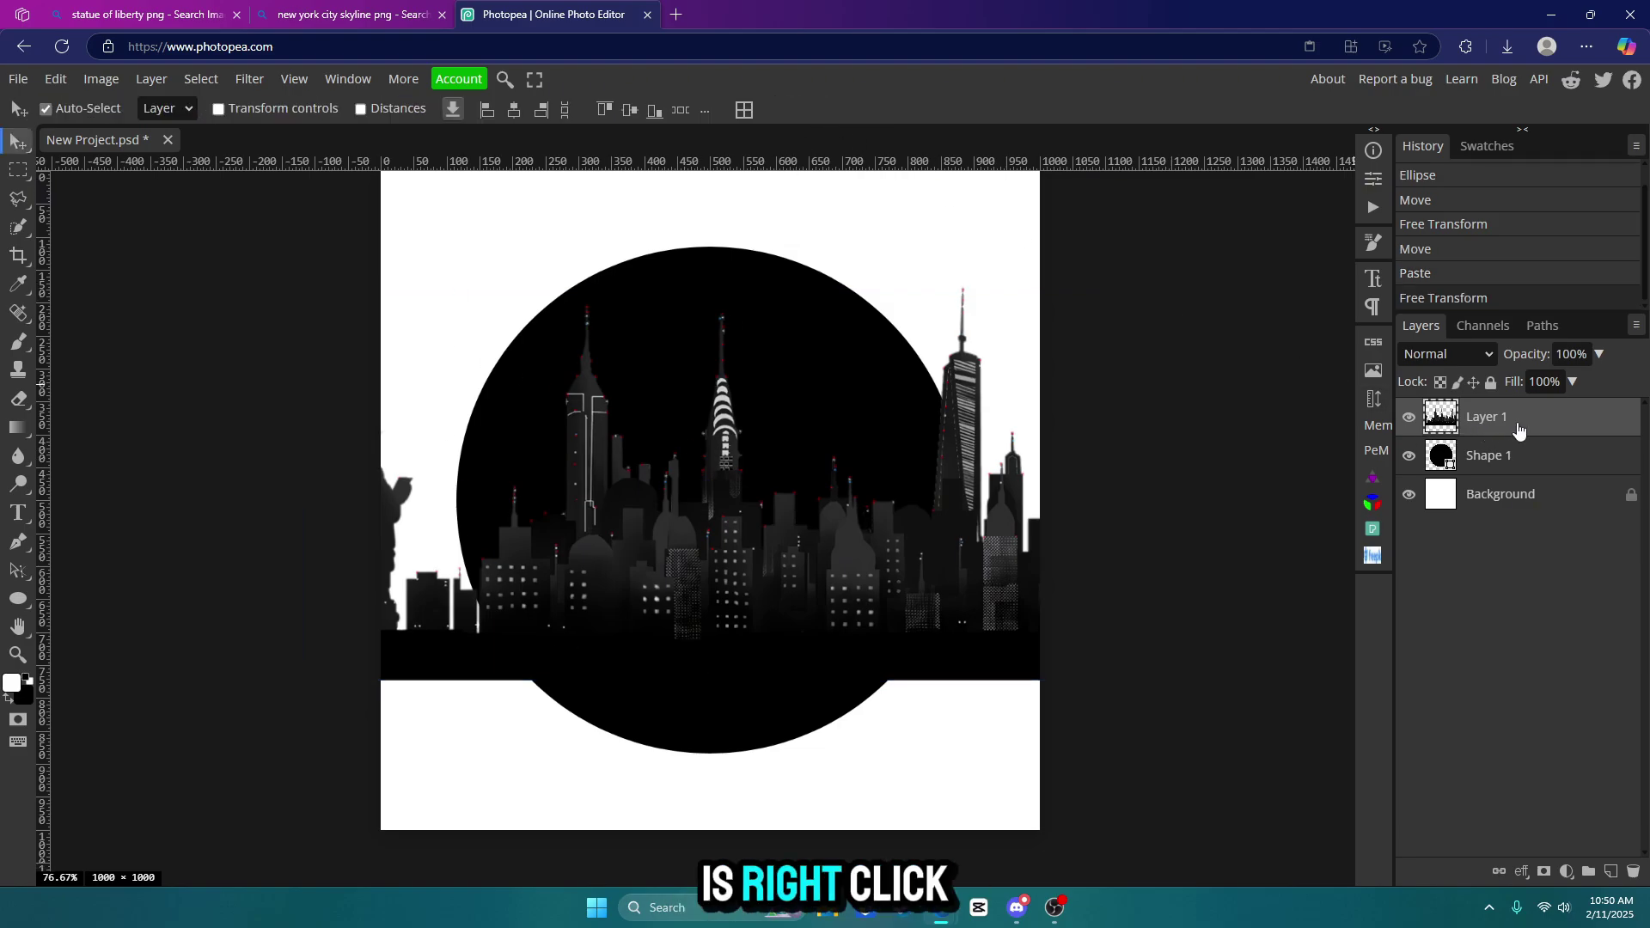
Clip the skyline layer to the circle with a clipping mask and shift it slightly down inside the circle
right_click(1519, 429)
click(1435, 744)
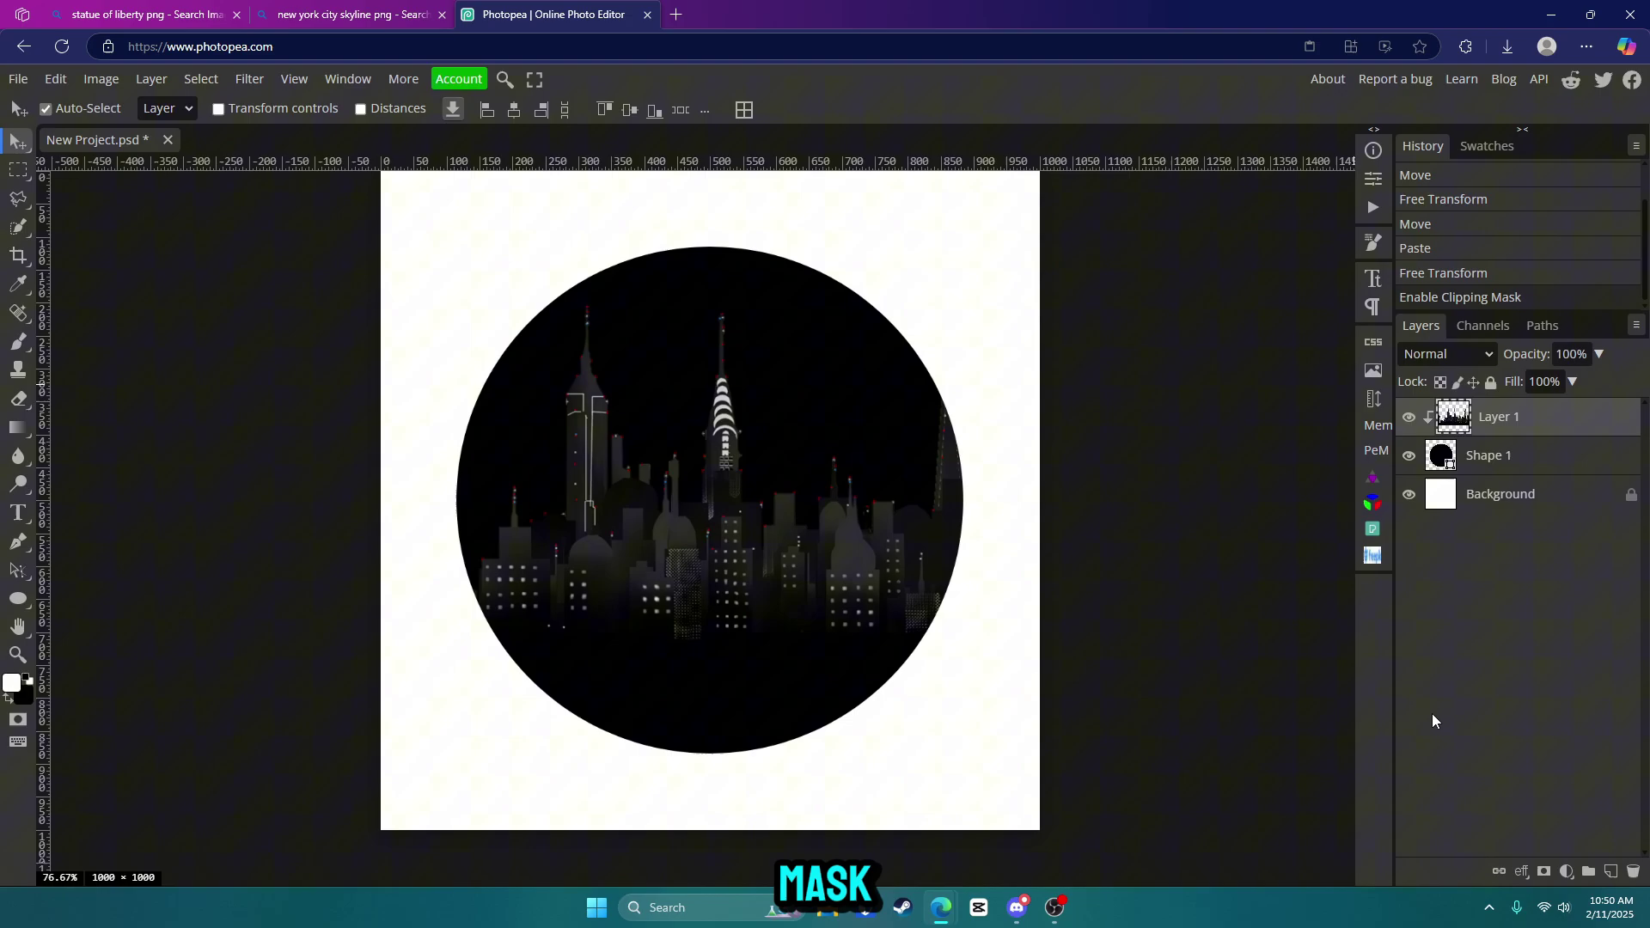
drag(684, 563, 689, 587)
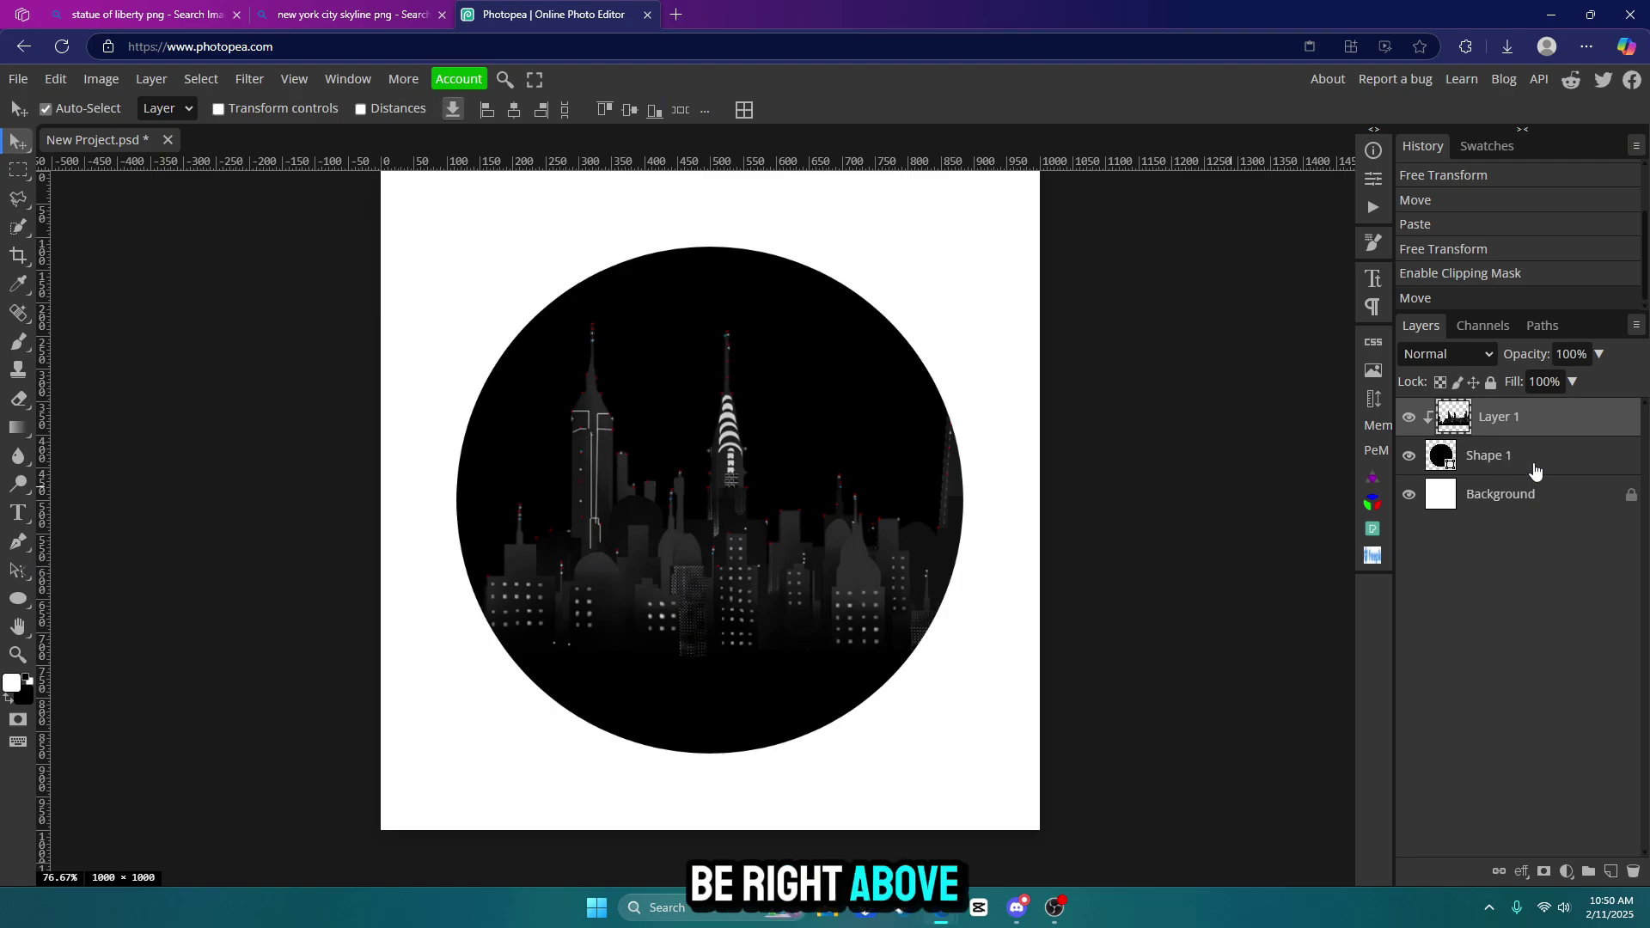
Scale the clipped skyline to about 90% and position it slightly below the centre of the circle
drag(1530, 496, 1530, 454)
drag(711, 287, 711, 326)
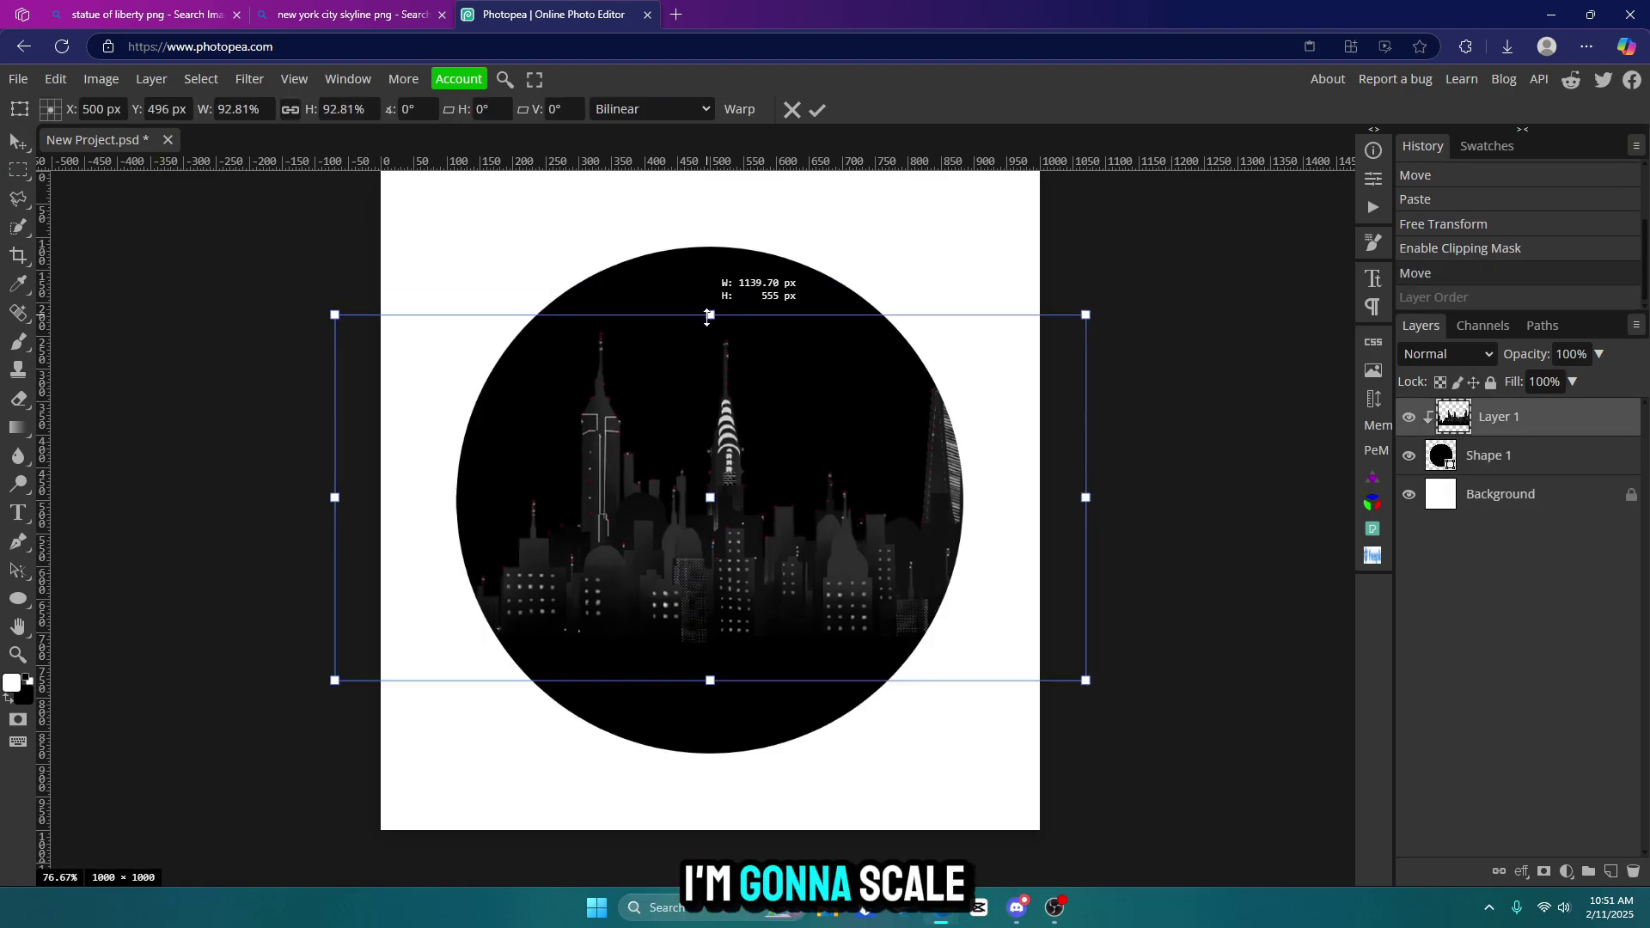
drag(718, 396, 719, 384)
key(Down)
key(Down)
key(Down)
key(Down)
key(Down)
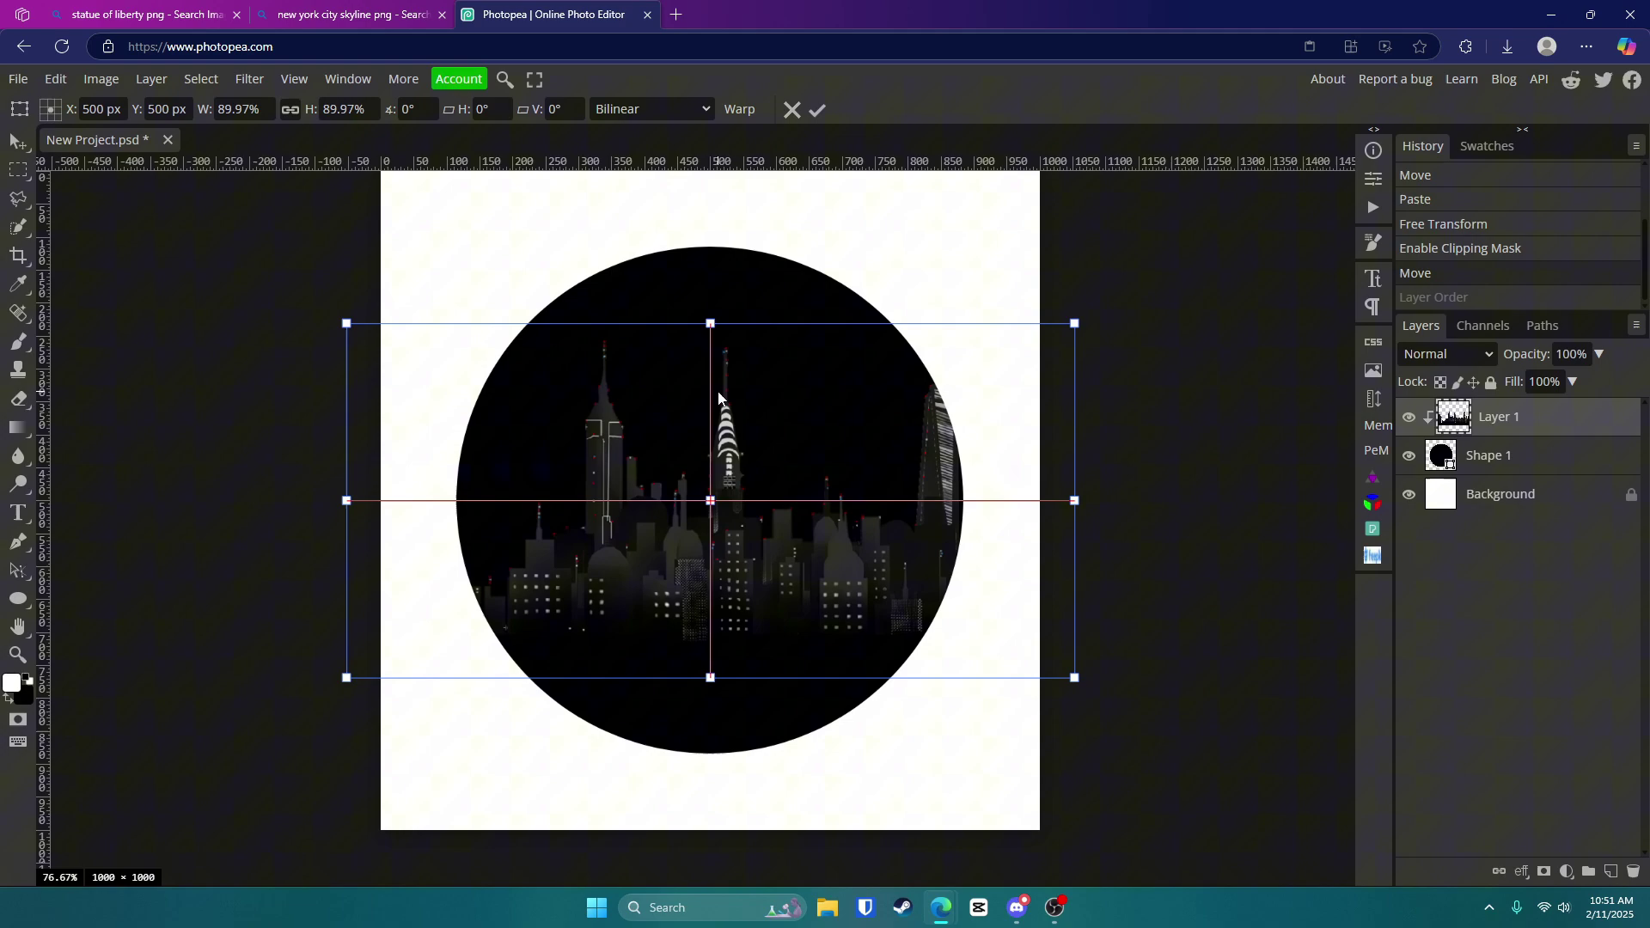
key(Down)
key(Return)
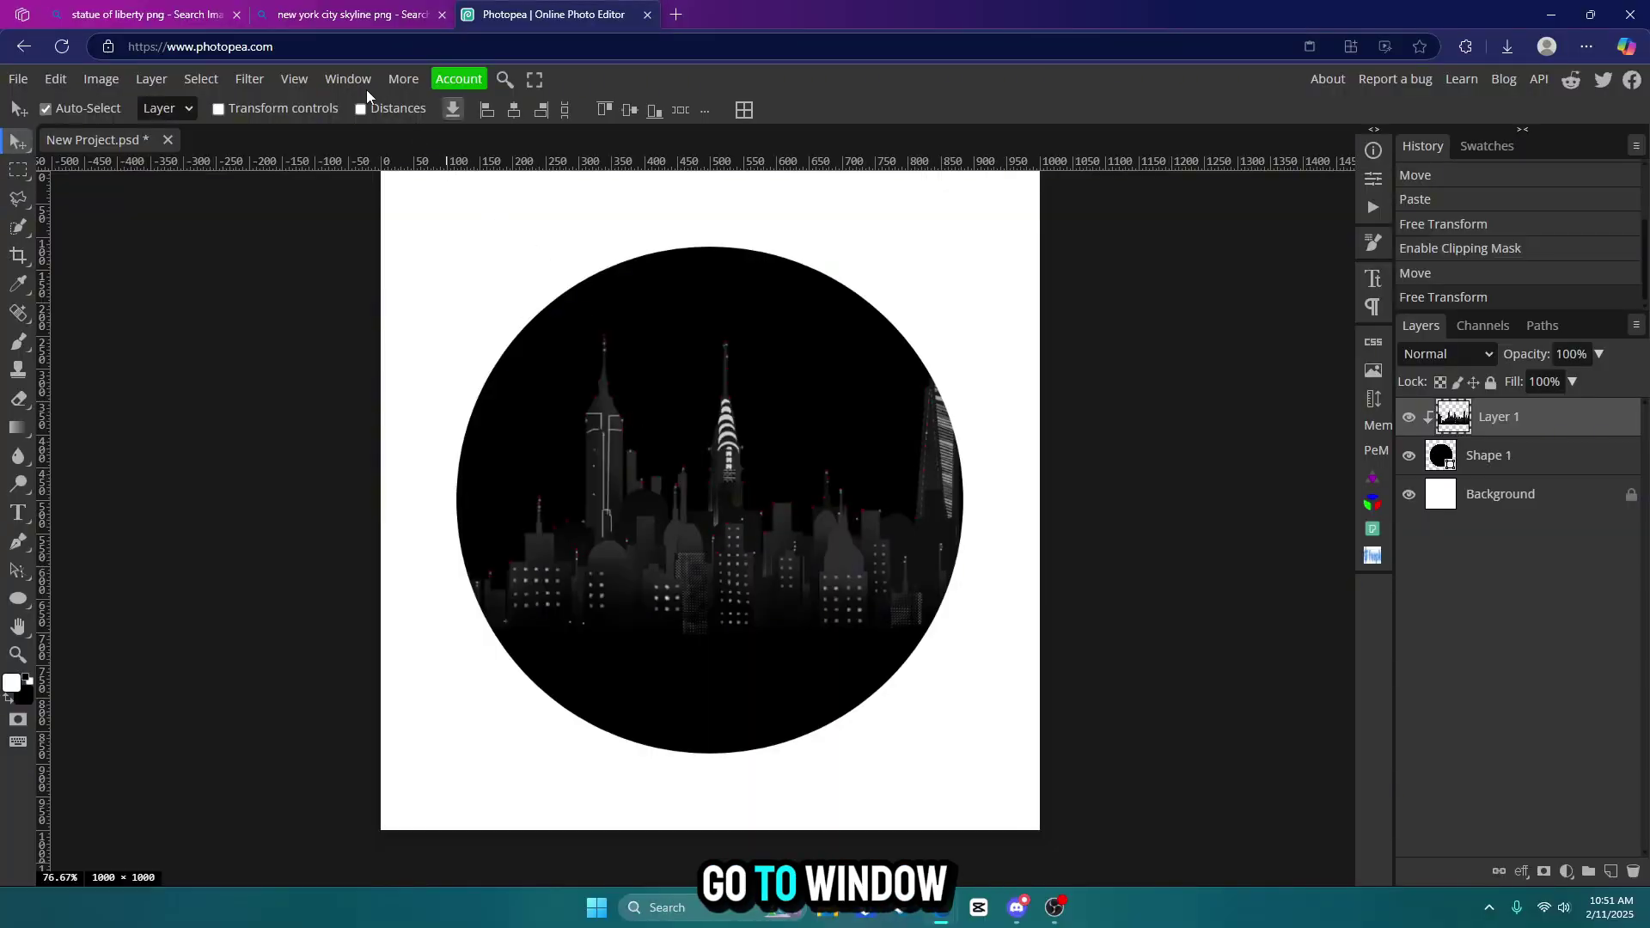
Search the plugin gallery for the freepik plugin
click(366, 86)
click(357, 142)
click(551, 134)
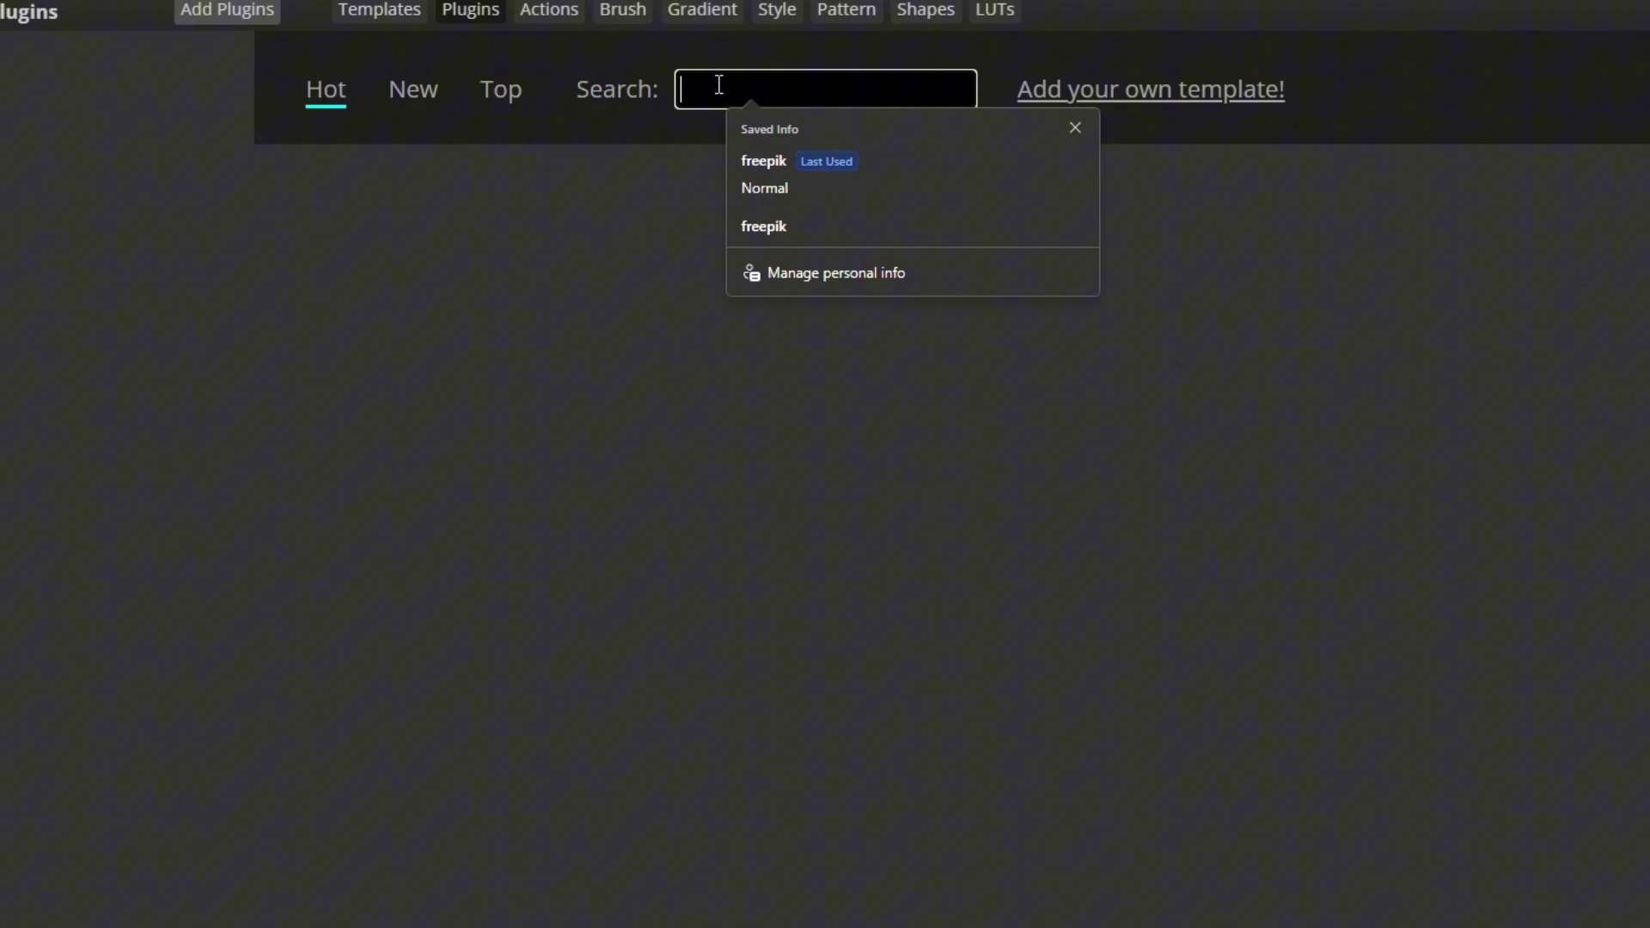
text(free)
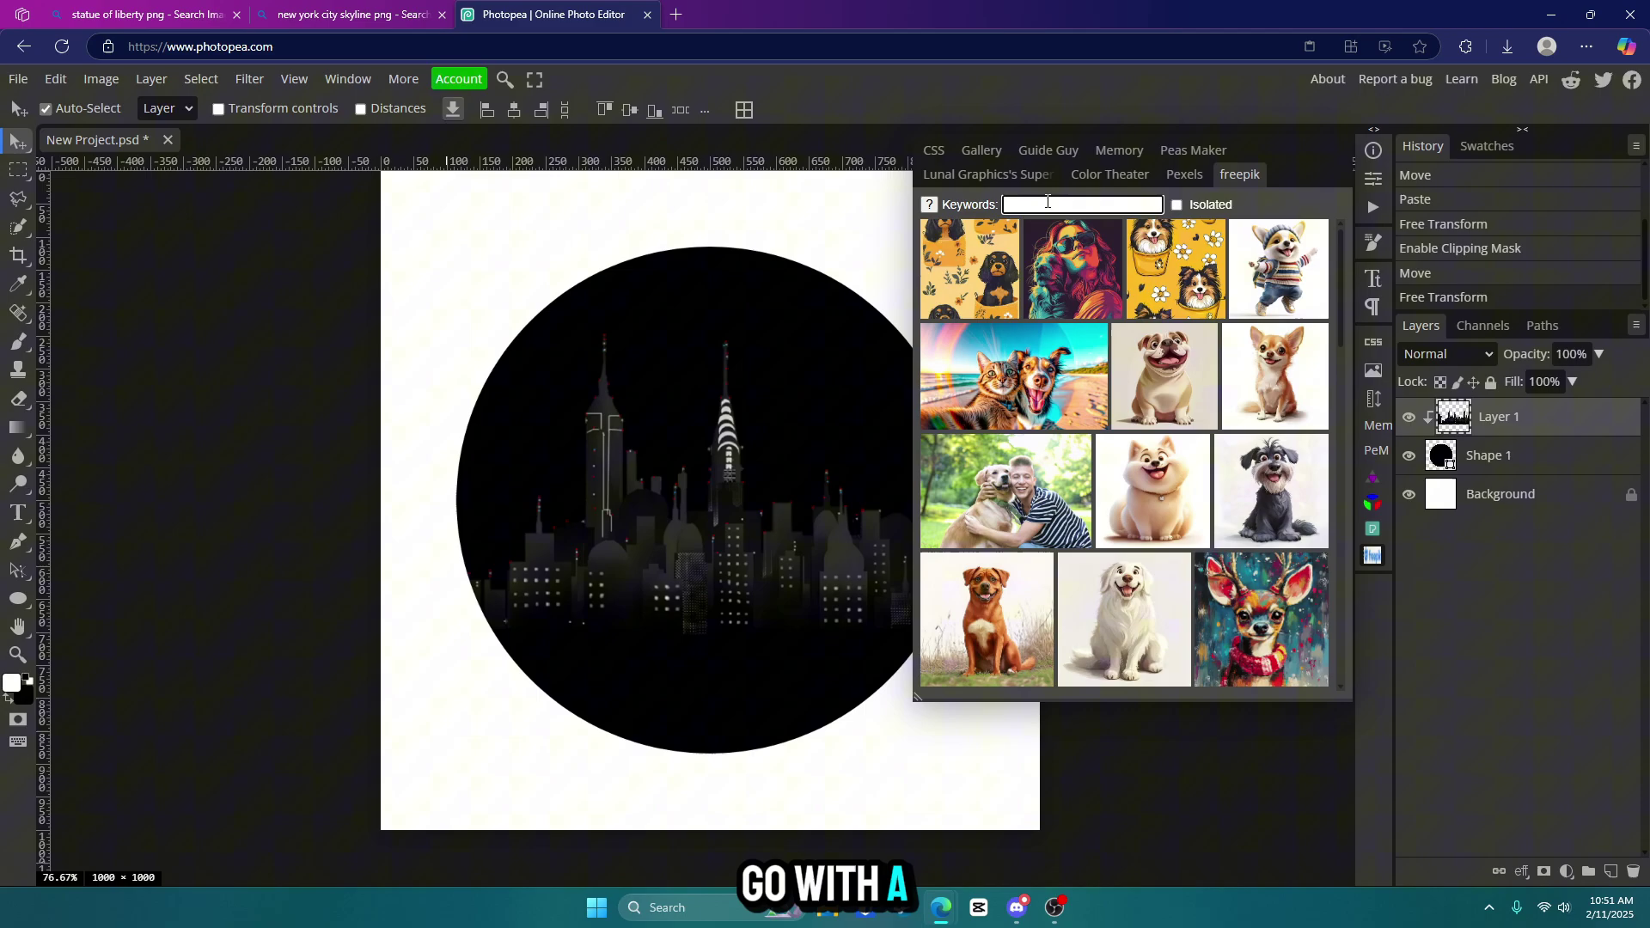
Search the freepik plugin's images for "stars"
click(1047, 202)
text(sky)
key(BackSpace)
key(BackSpace)
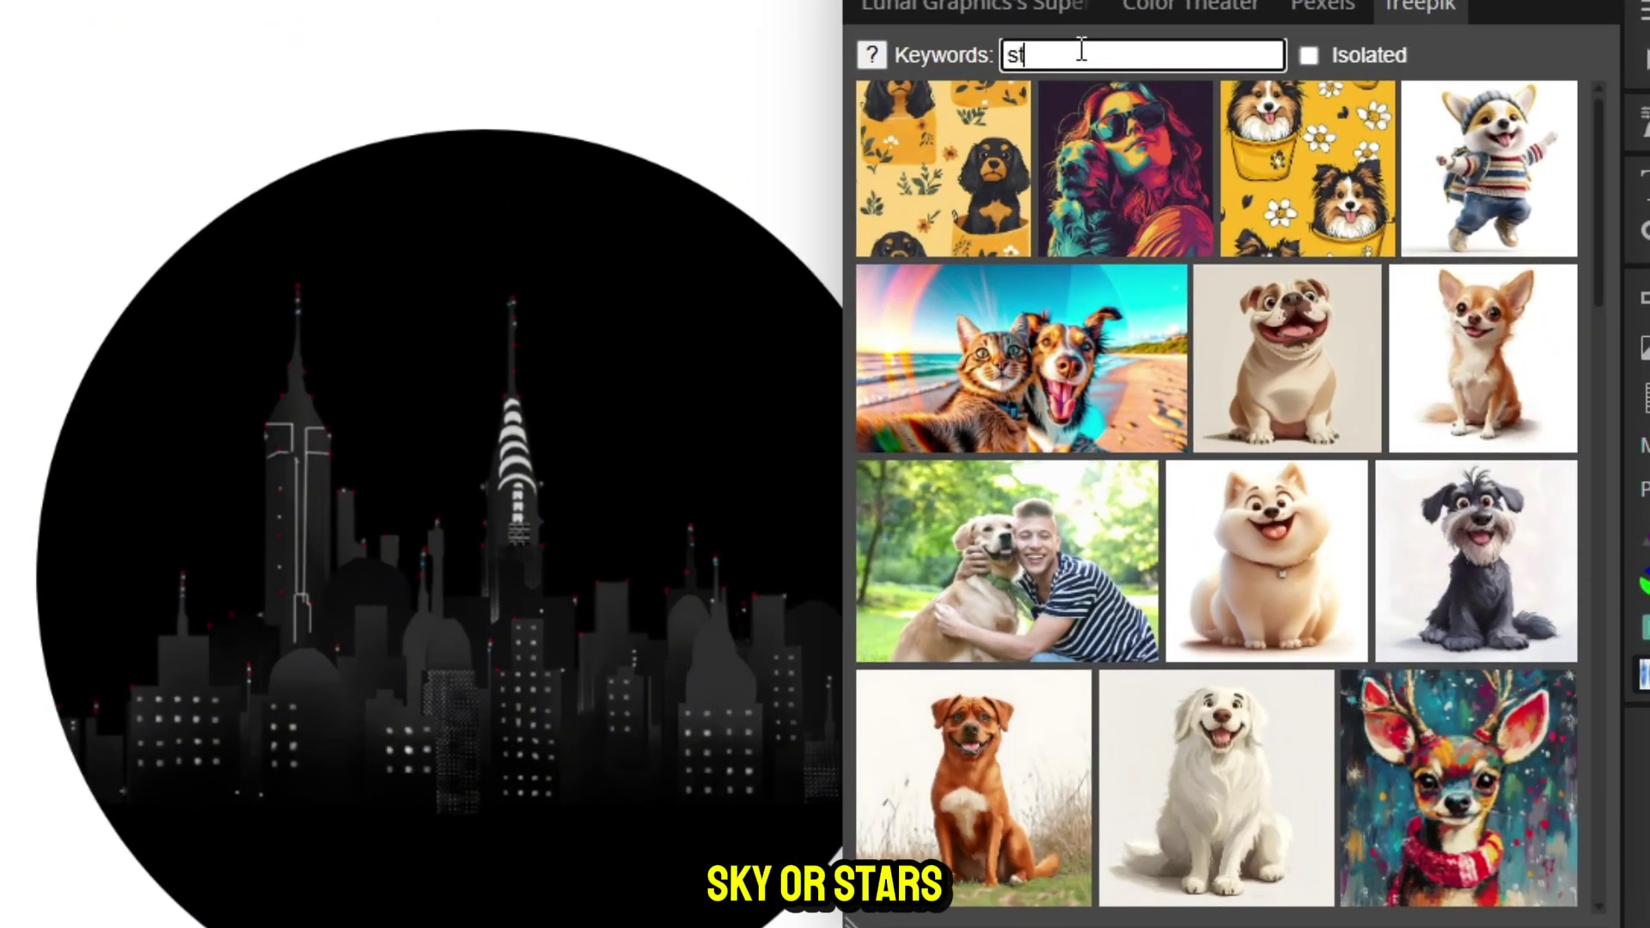
text(tars)
key(Return)
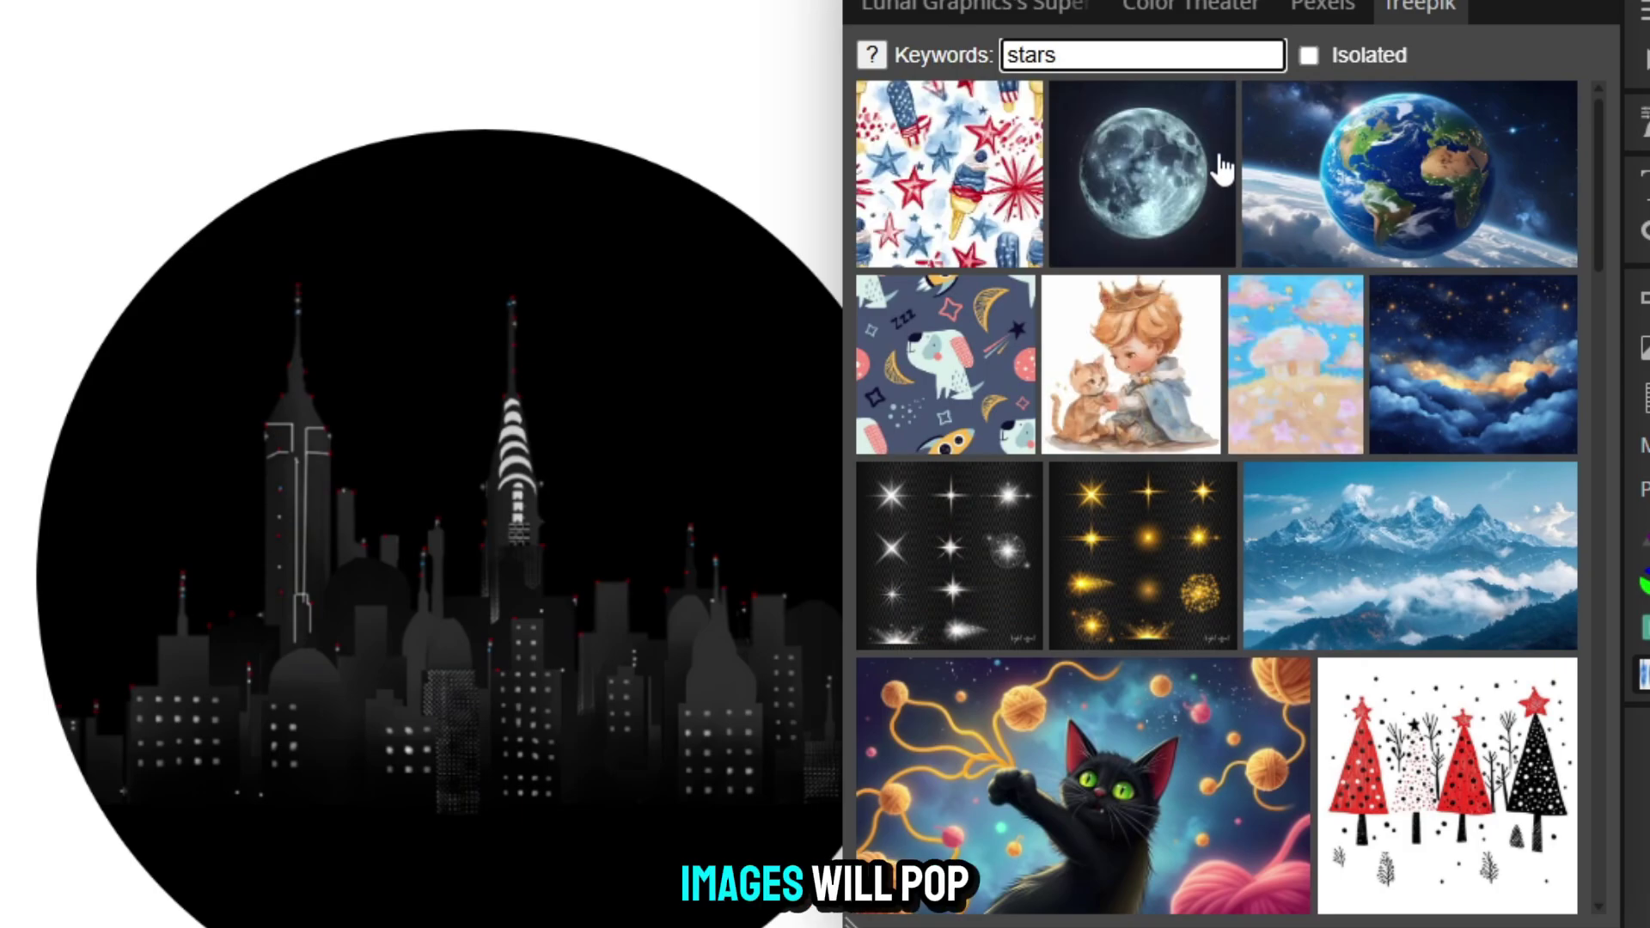
Insert the purple and blue galaxy image from the freepik results into the project
scroll(1171, 560, down, 10)
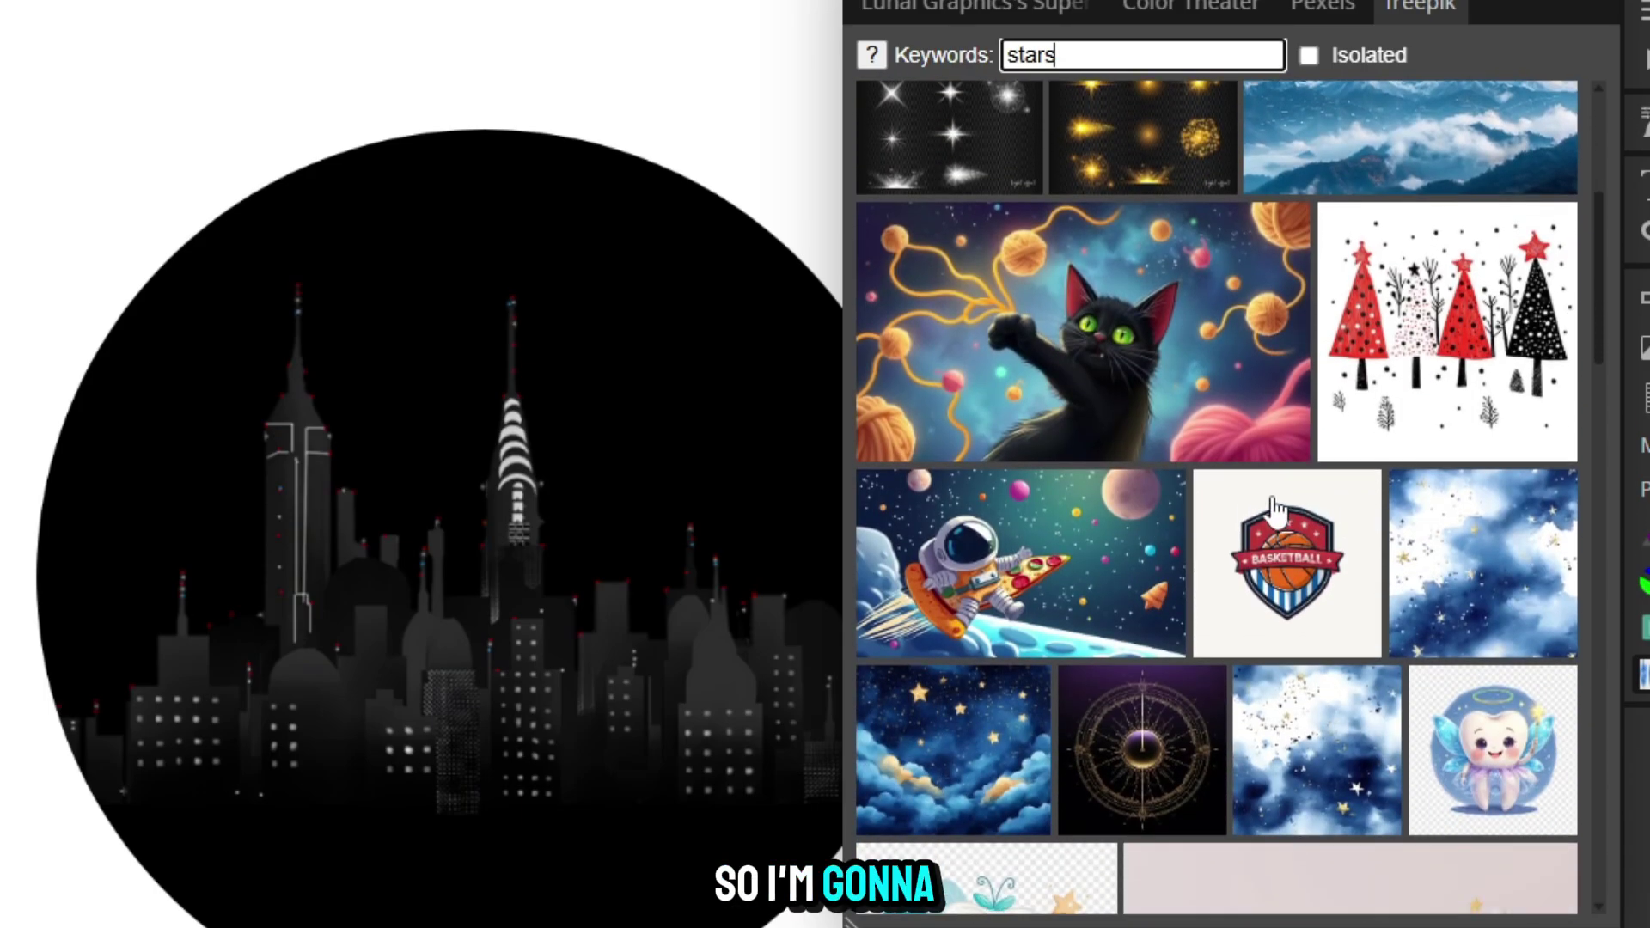
scroll(1353, 547, down, 15)
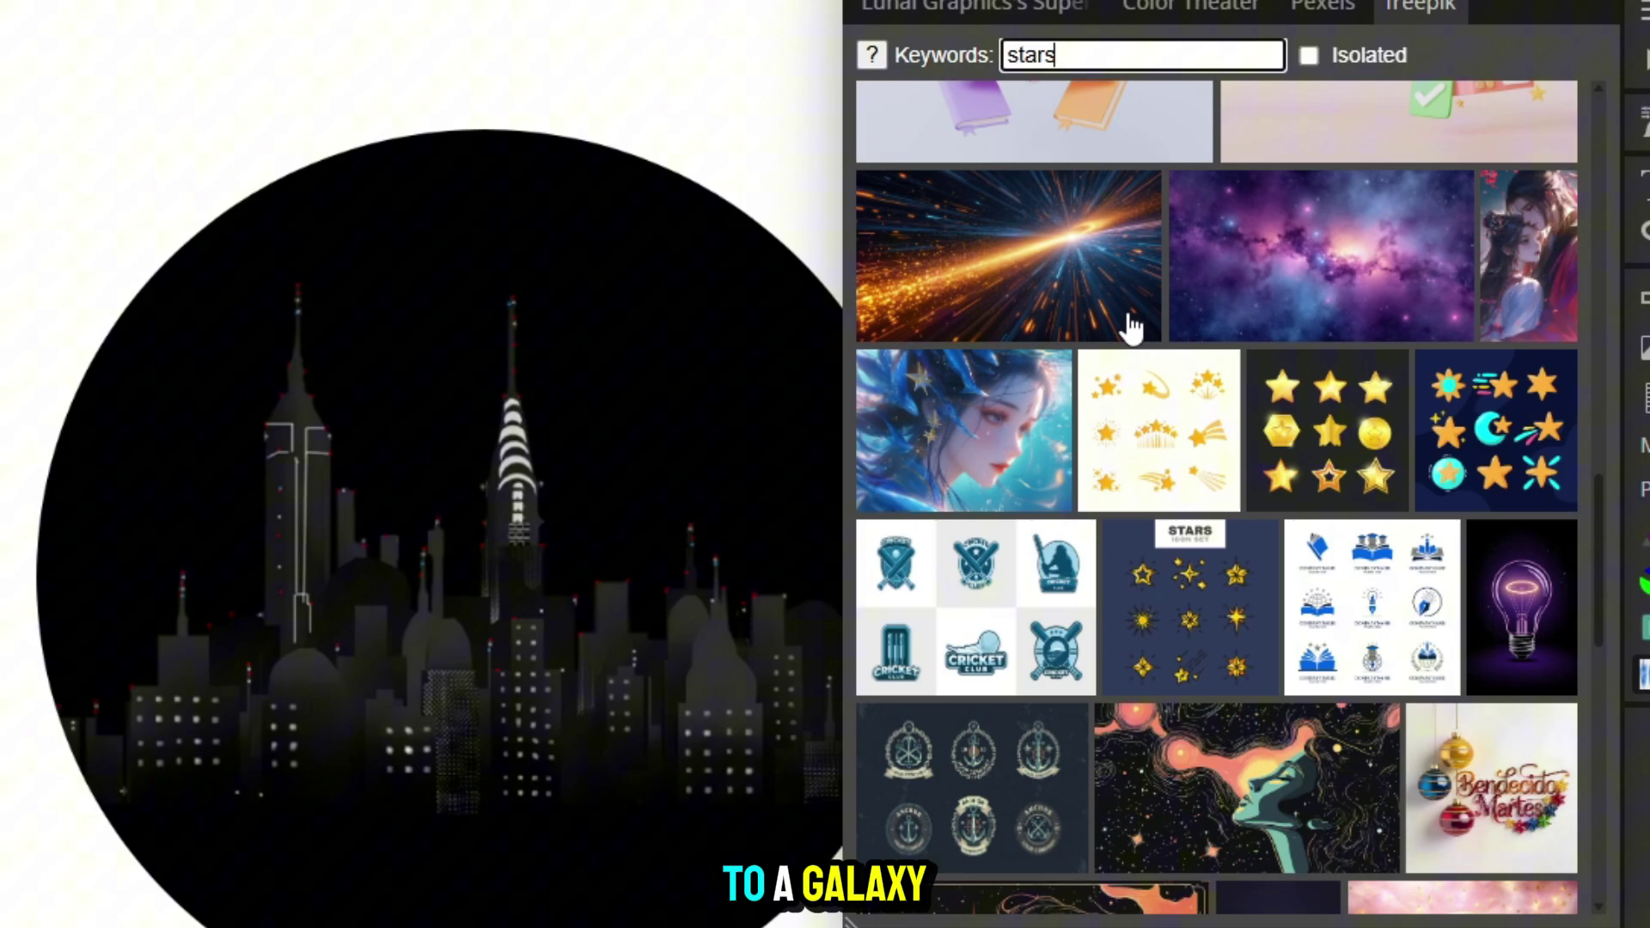
scroll(1043, 229, up, 5)
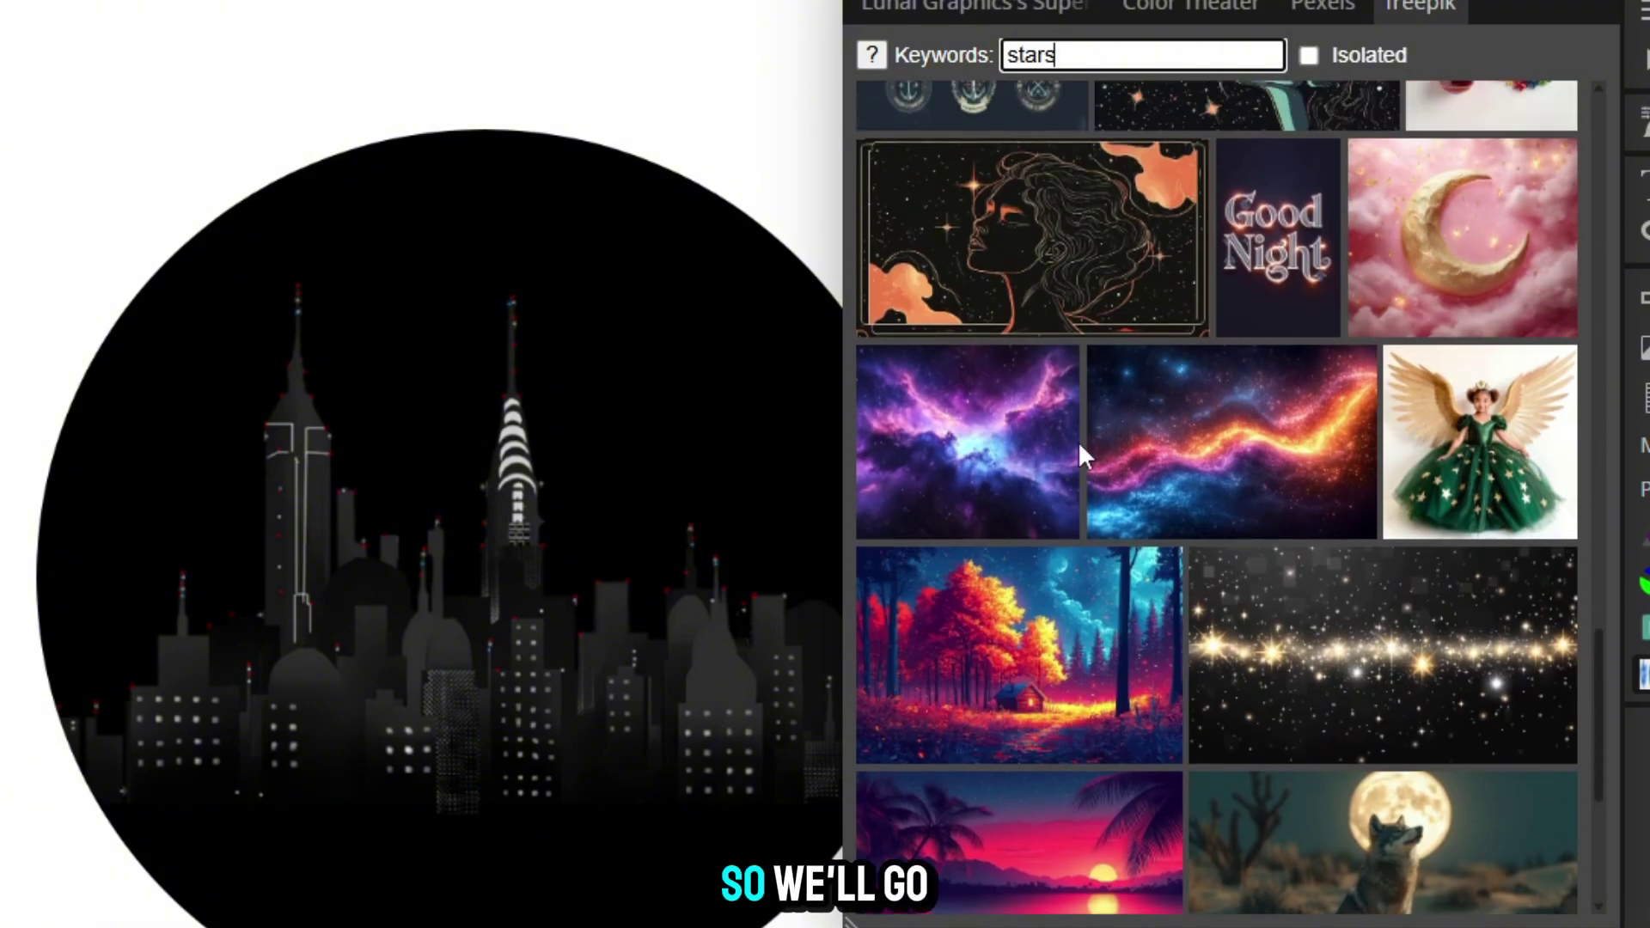
click(982, 448)
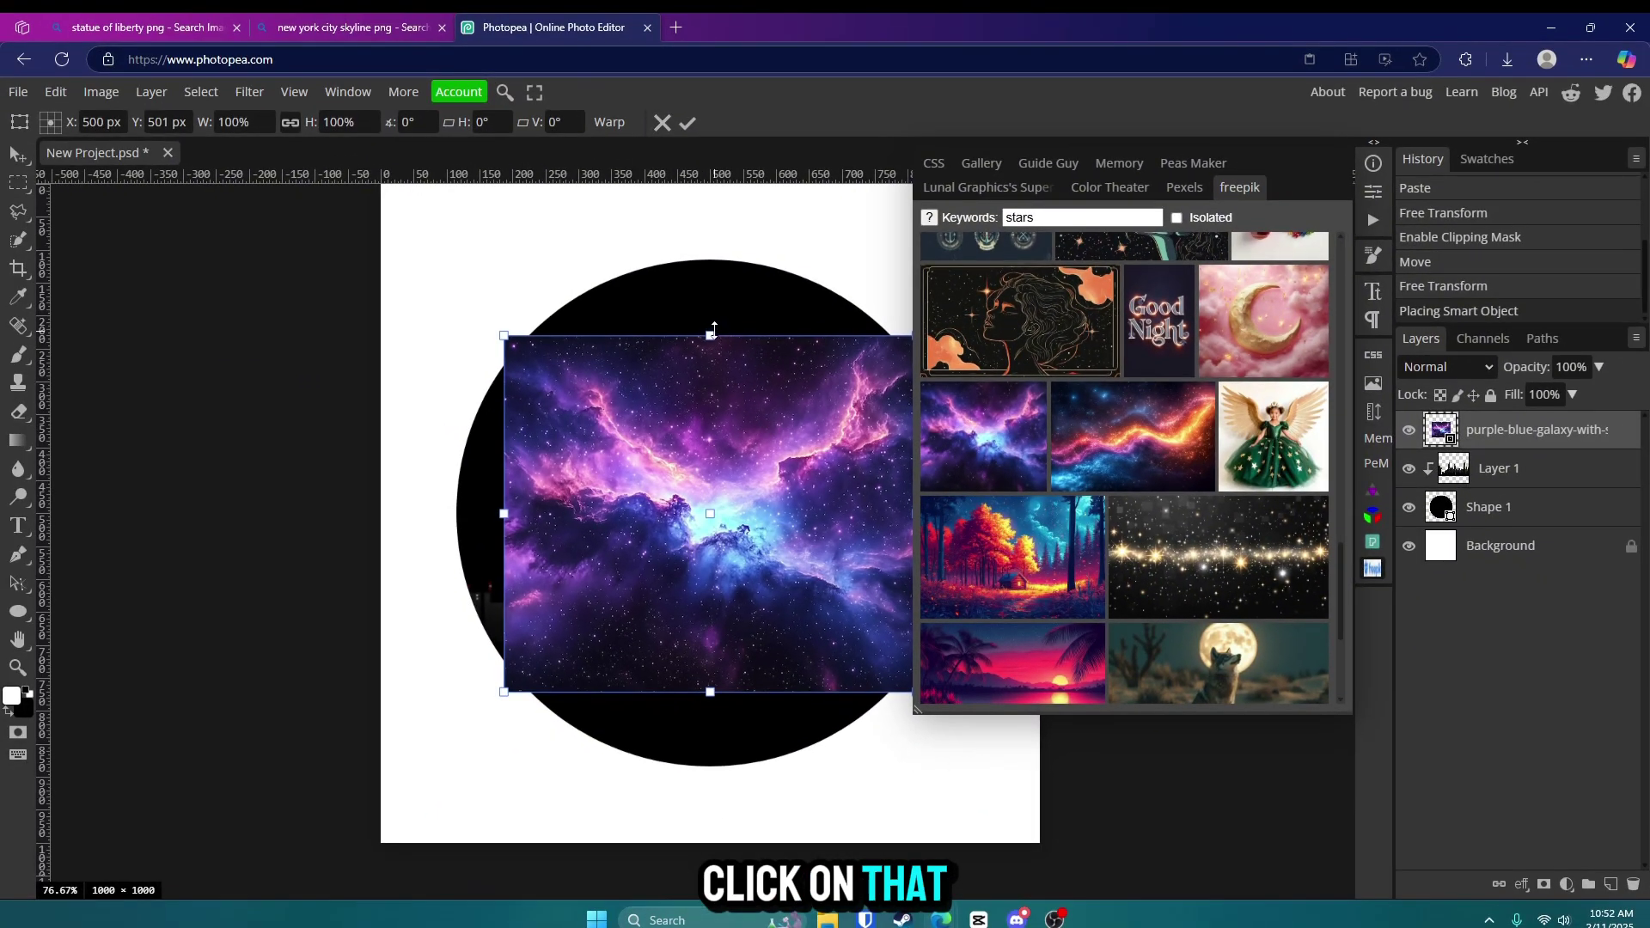
Enlarge the galaxy image over the upper part of the circle and clip it to the circle with a clipping mask
drag(482, 237, 477, 248)
drag(707, 328, 707, 226)
click(688, 122)
click(1379, 413)
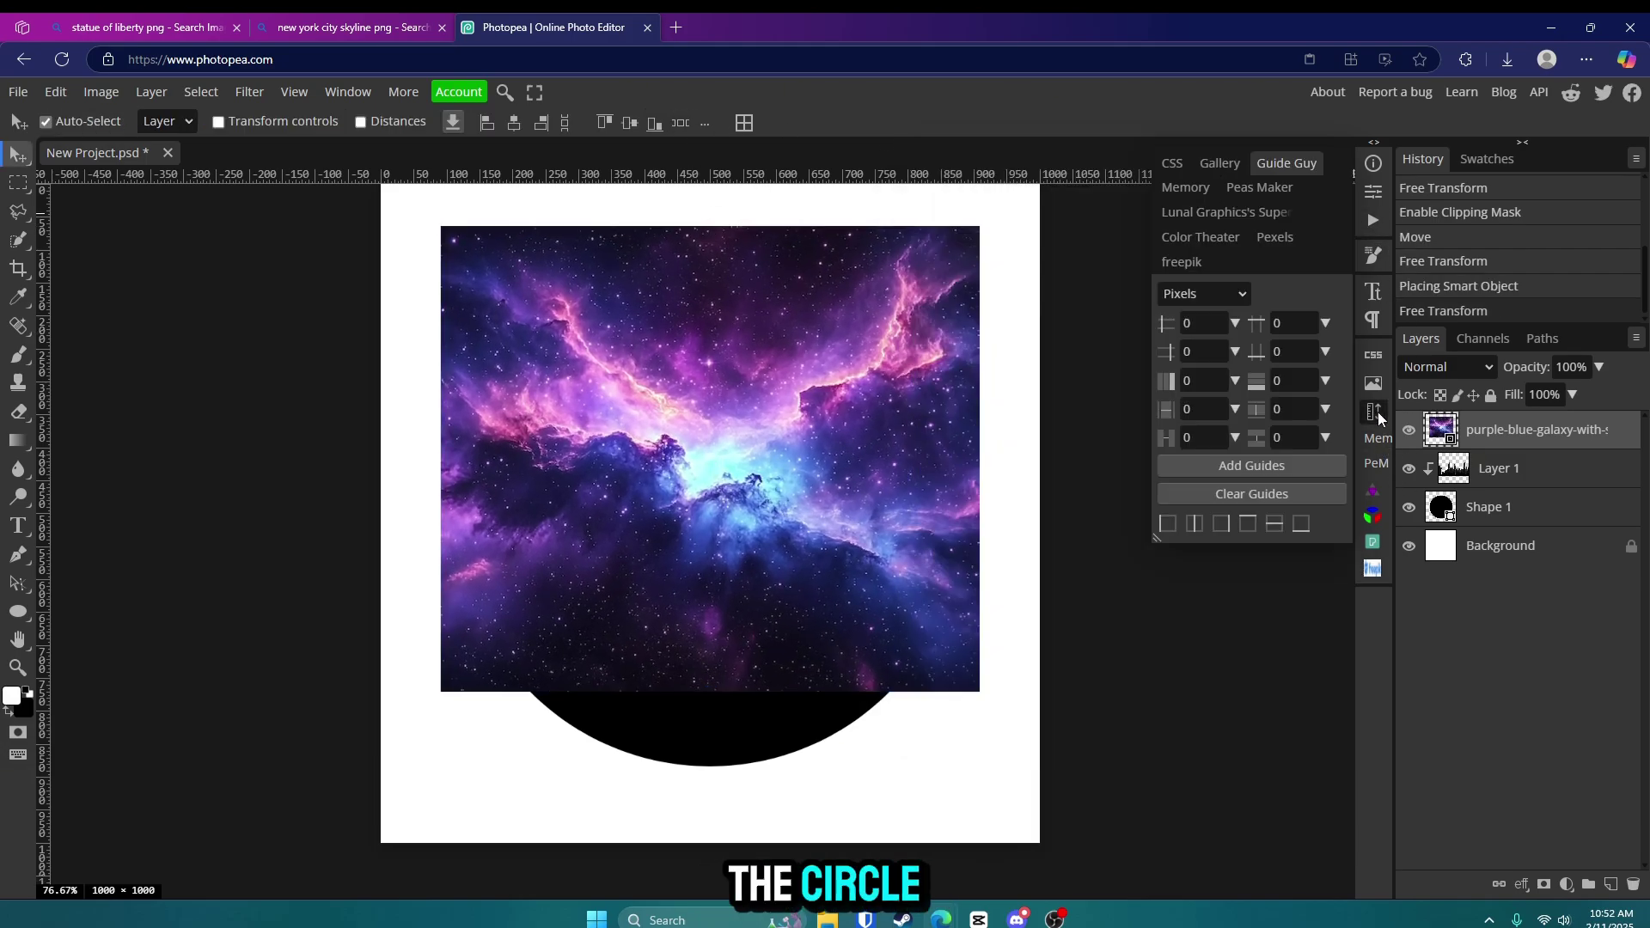
click(1379, 413)
right_click(1574, 431)
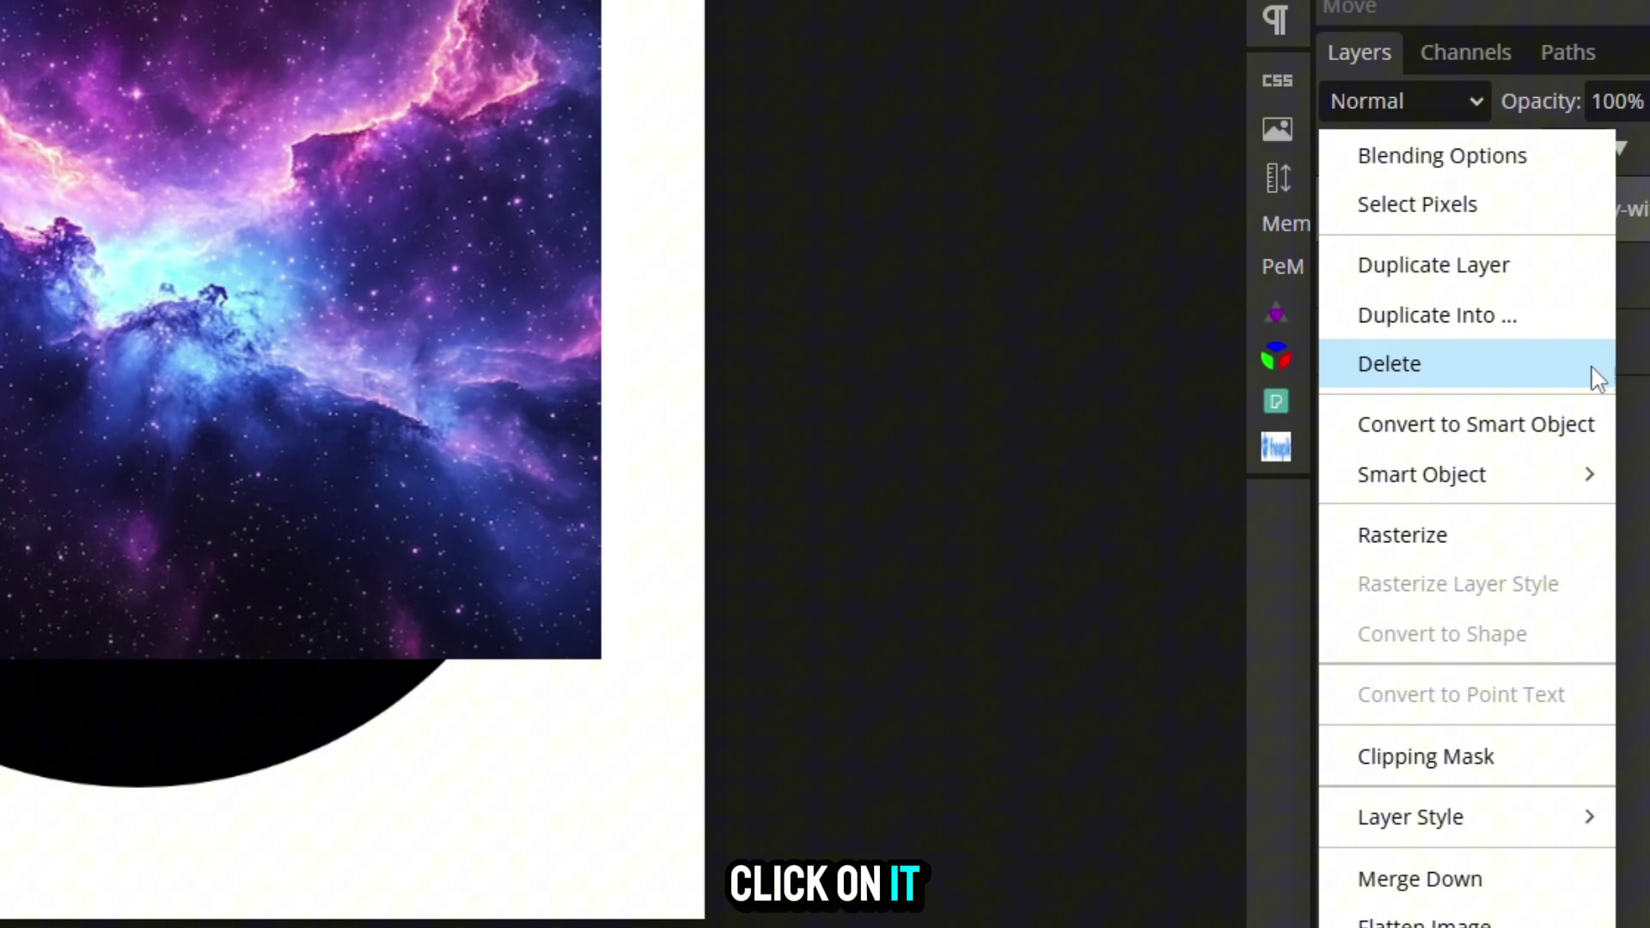
click(1497, 755)
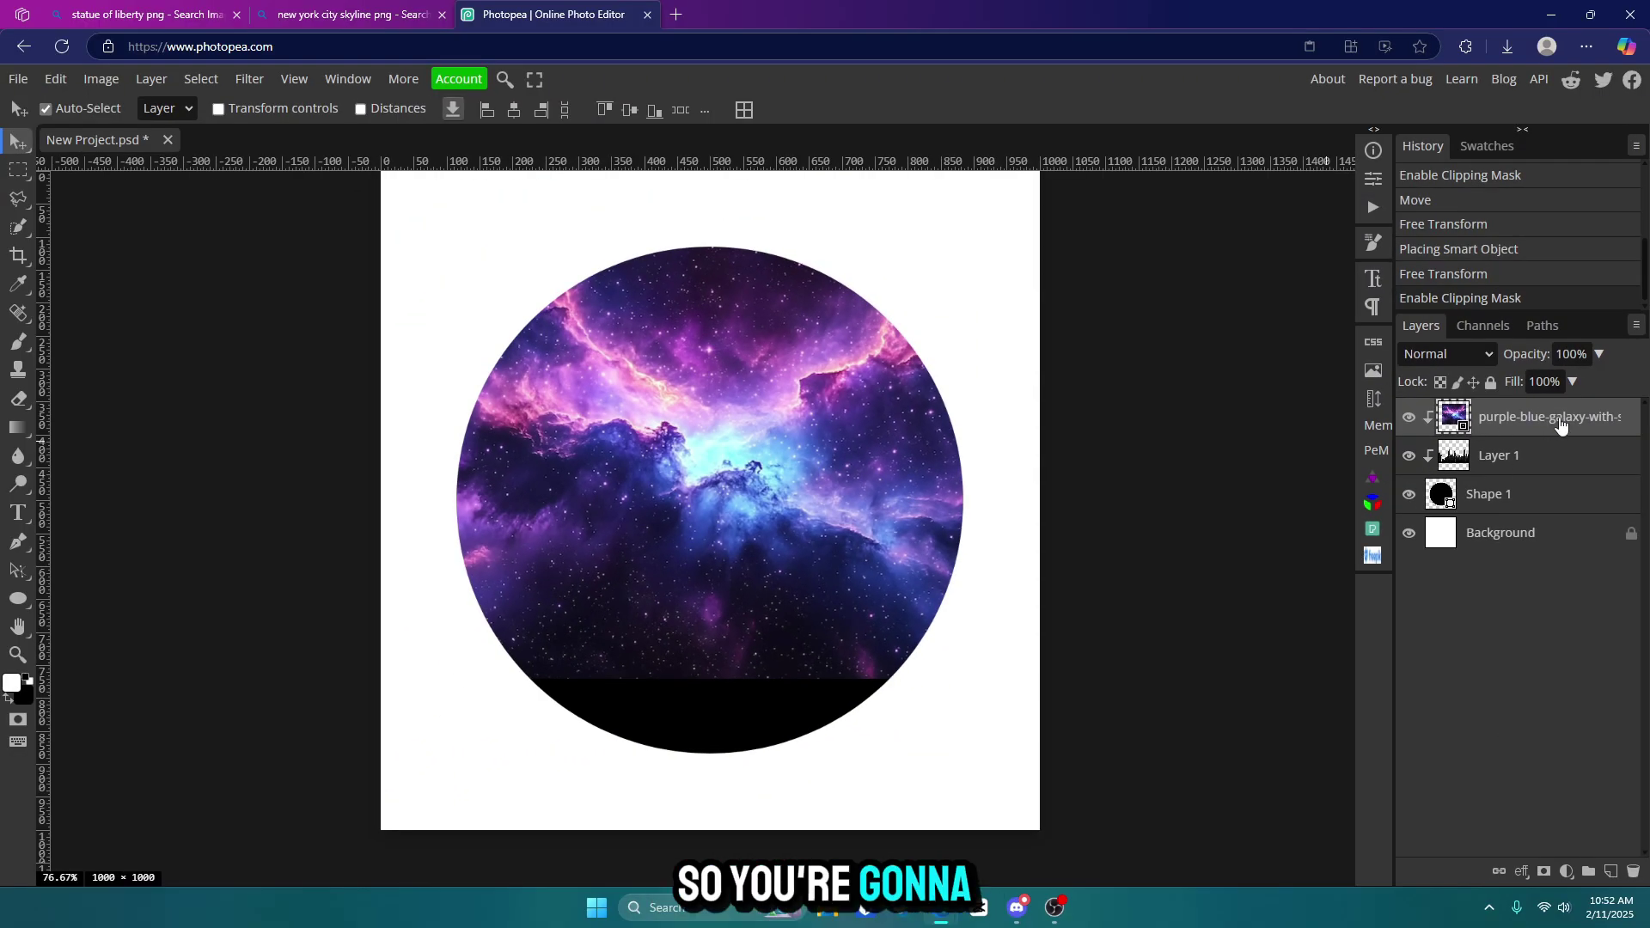
Rename the galaxy layer to "Sky" and Layer 1 to "Skyline"
double_click(1528, 417)
text(Sky)
key(Return)
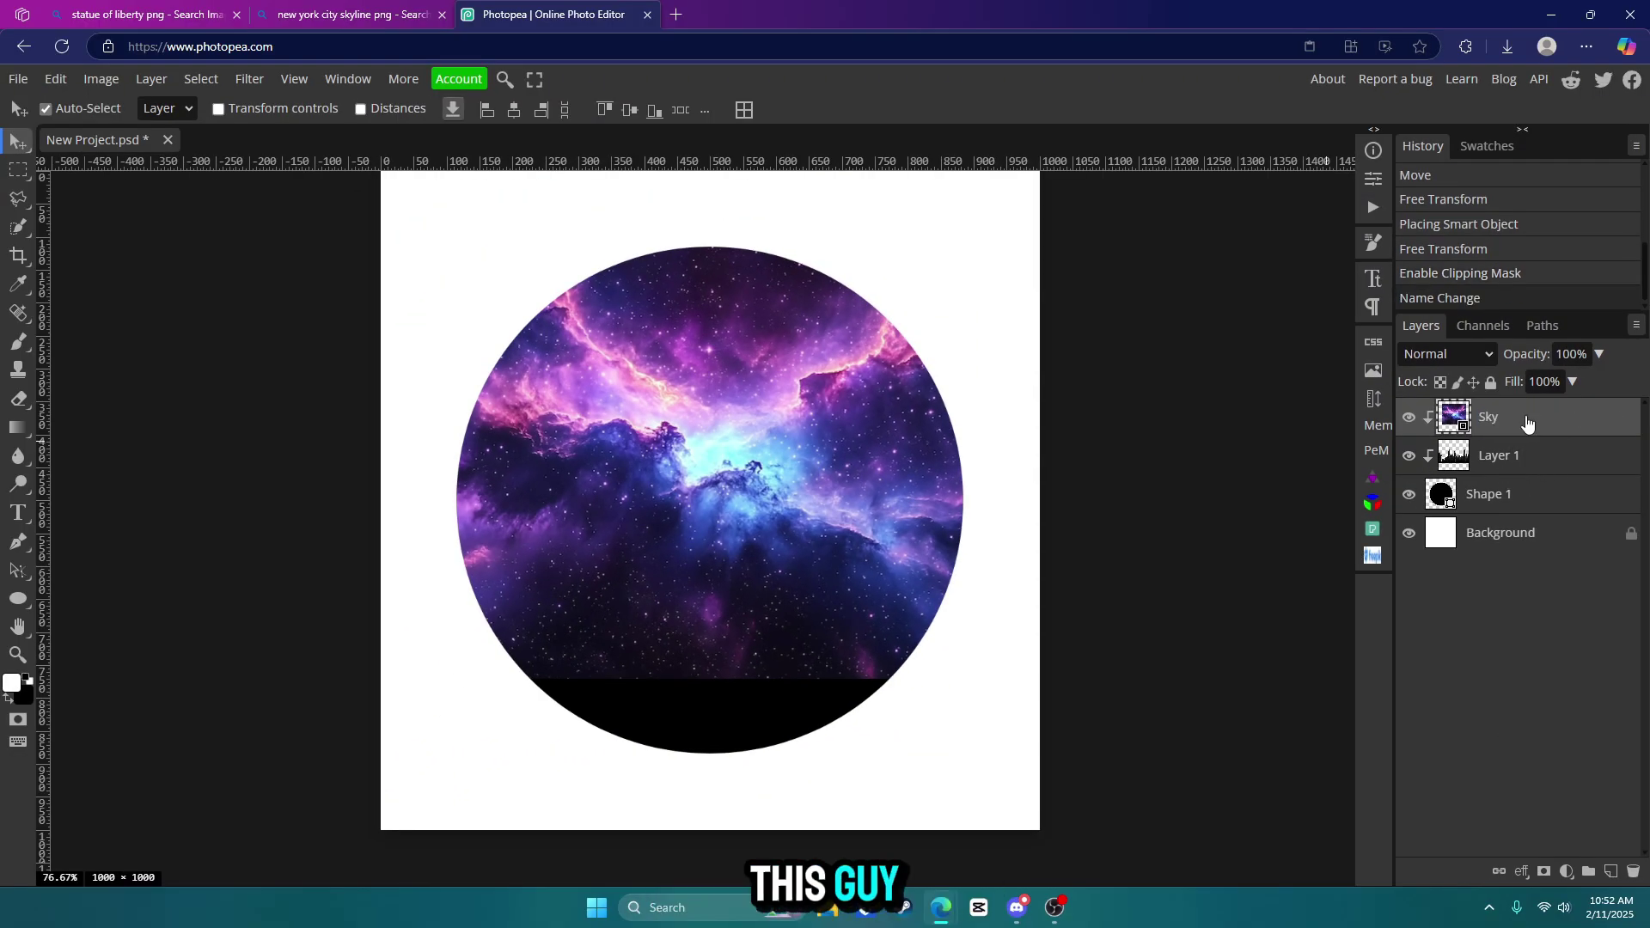
double_click(1499, 456)
text(Skyline)
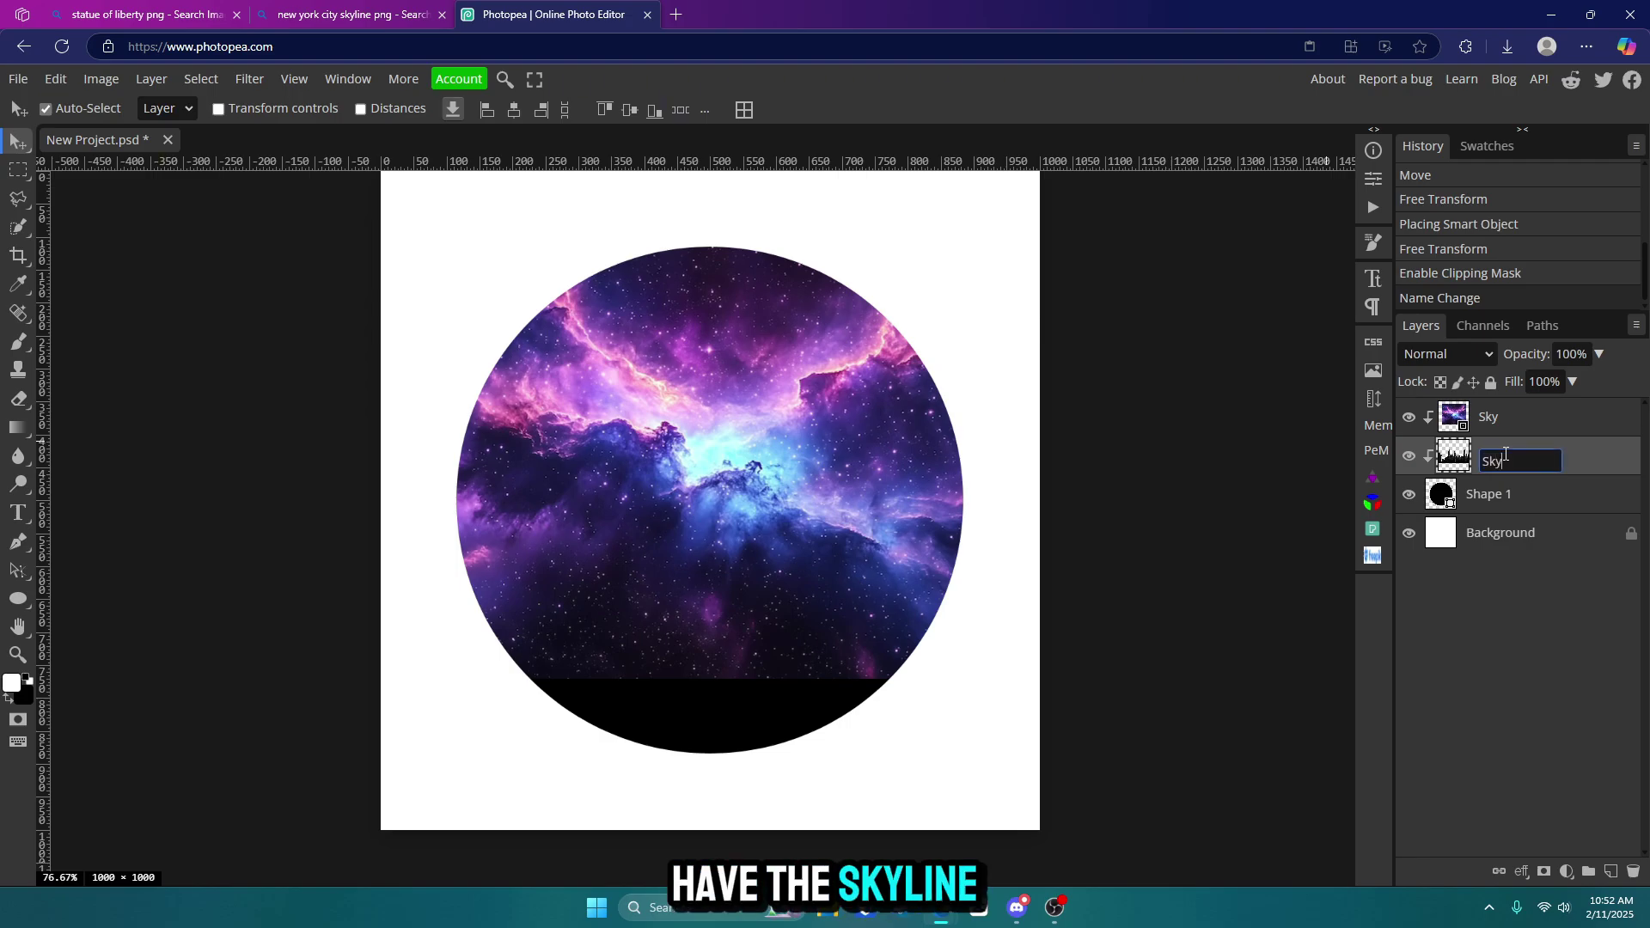
Move the Sky layer beneath the Skyline layer so the buildings stand in front of the galaxy
click(1533, 425)
drag(1530, 427, 1539, 477)
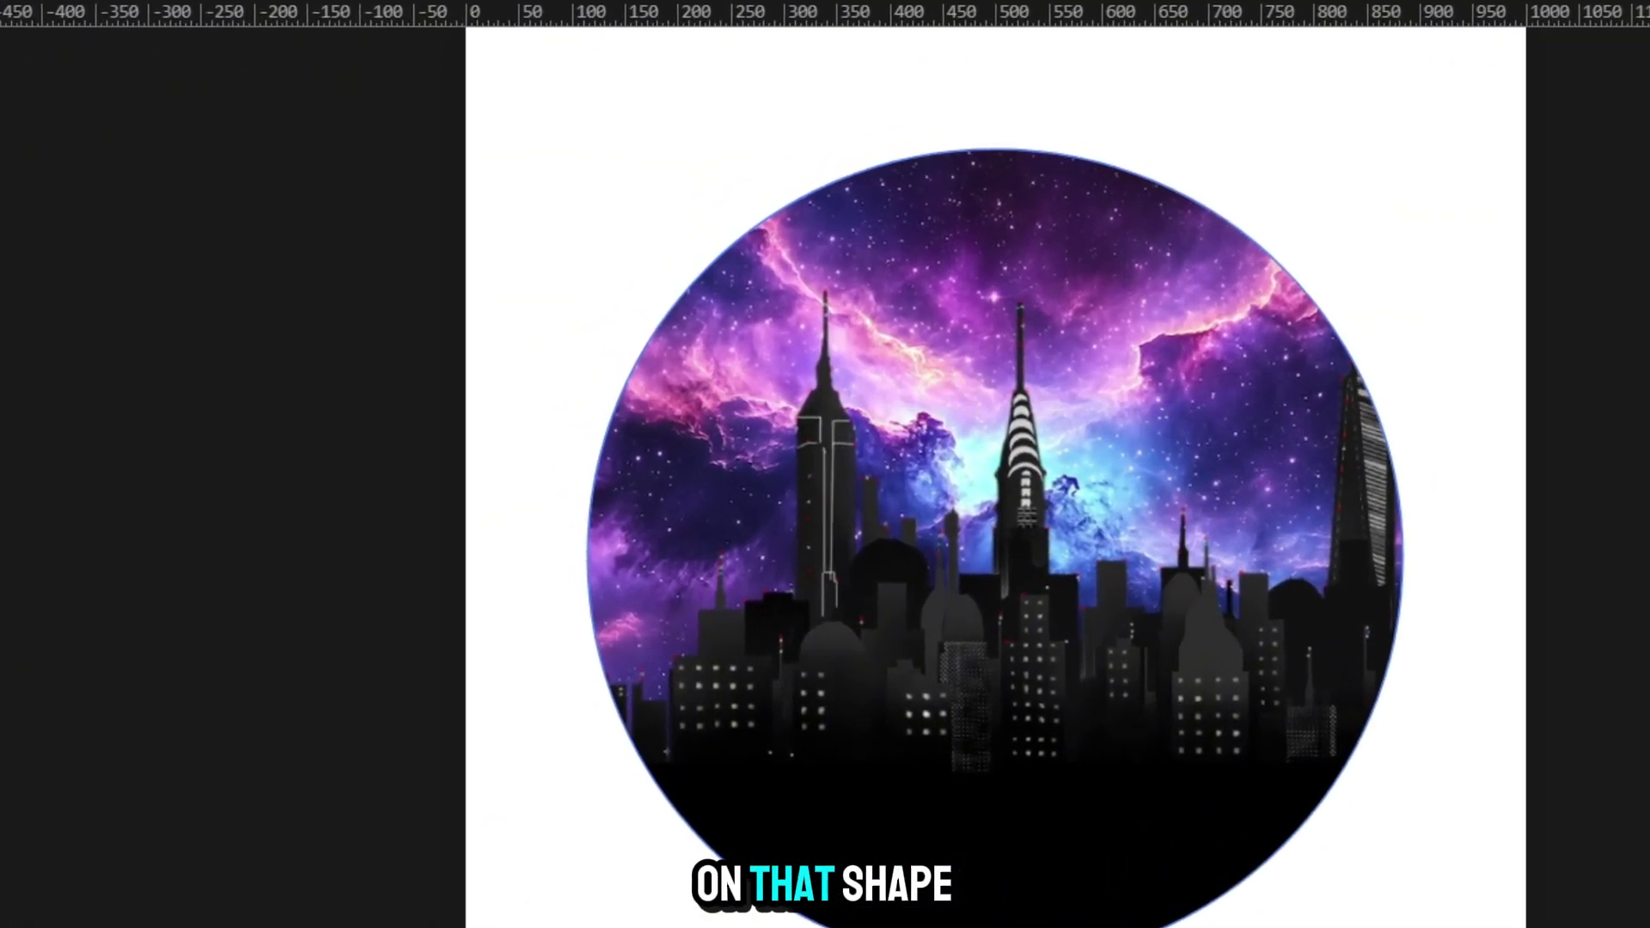
Add a linear gradient overlay to the Shape 1 circle that runs from black at its base to bright cyan above
double_click(1487, 502)
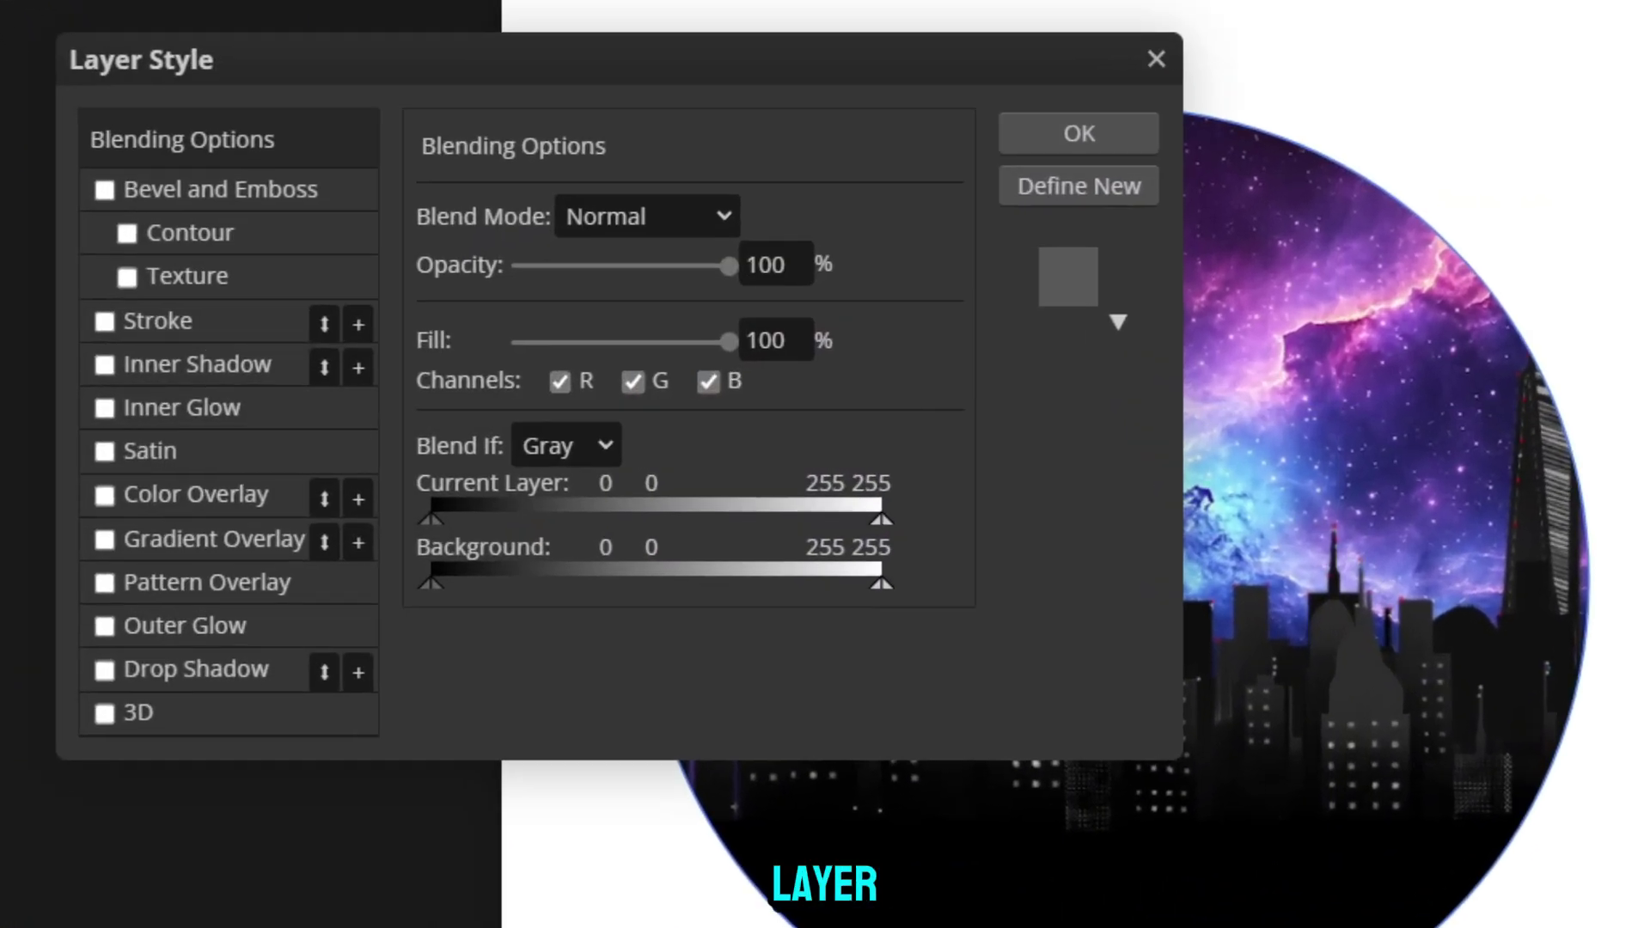
click(107, 534)
click(172, 538)
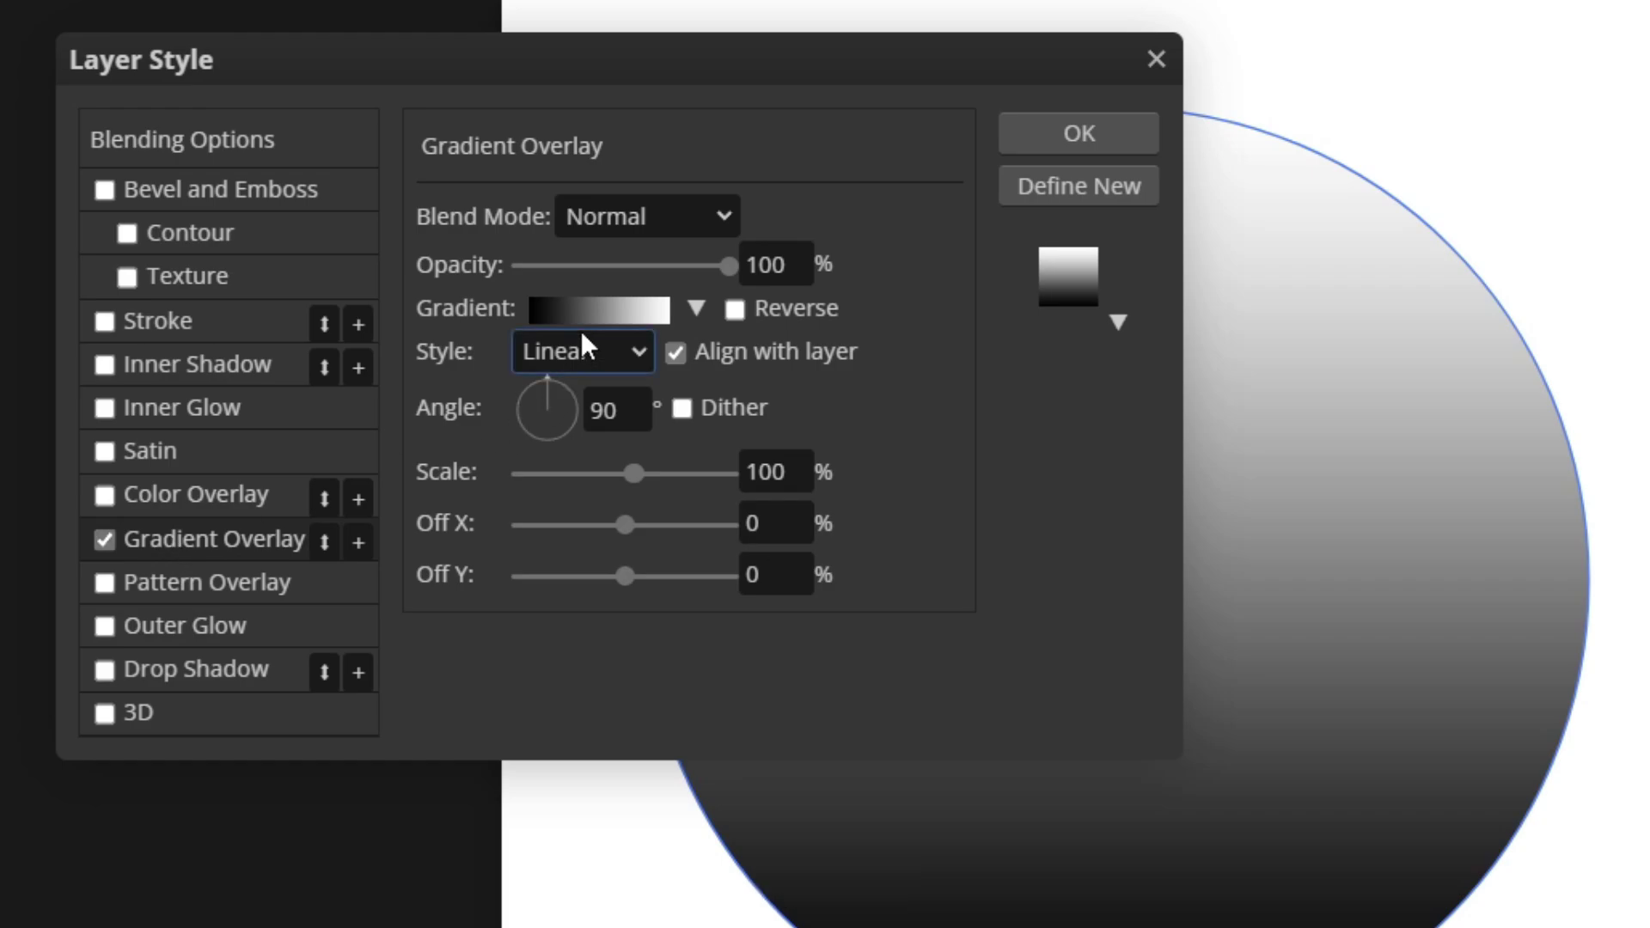
click(612, 314)
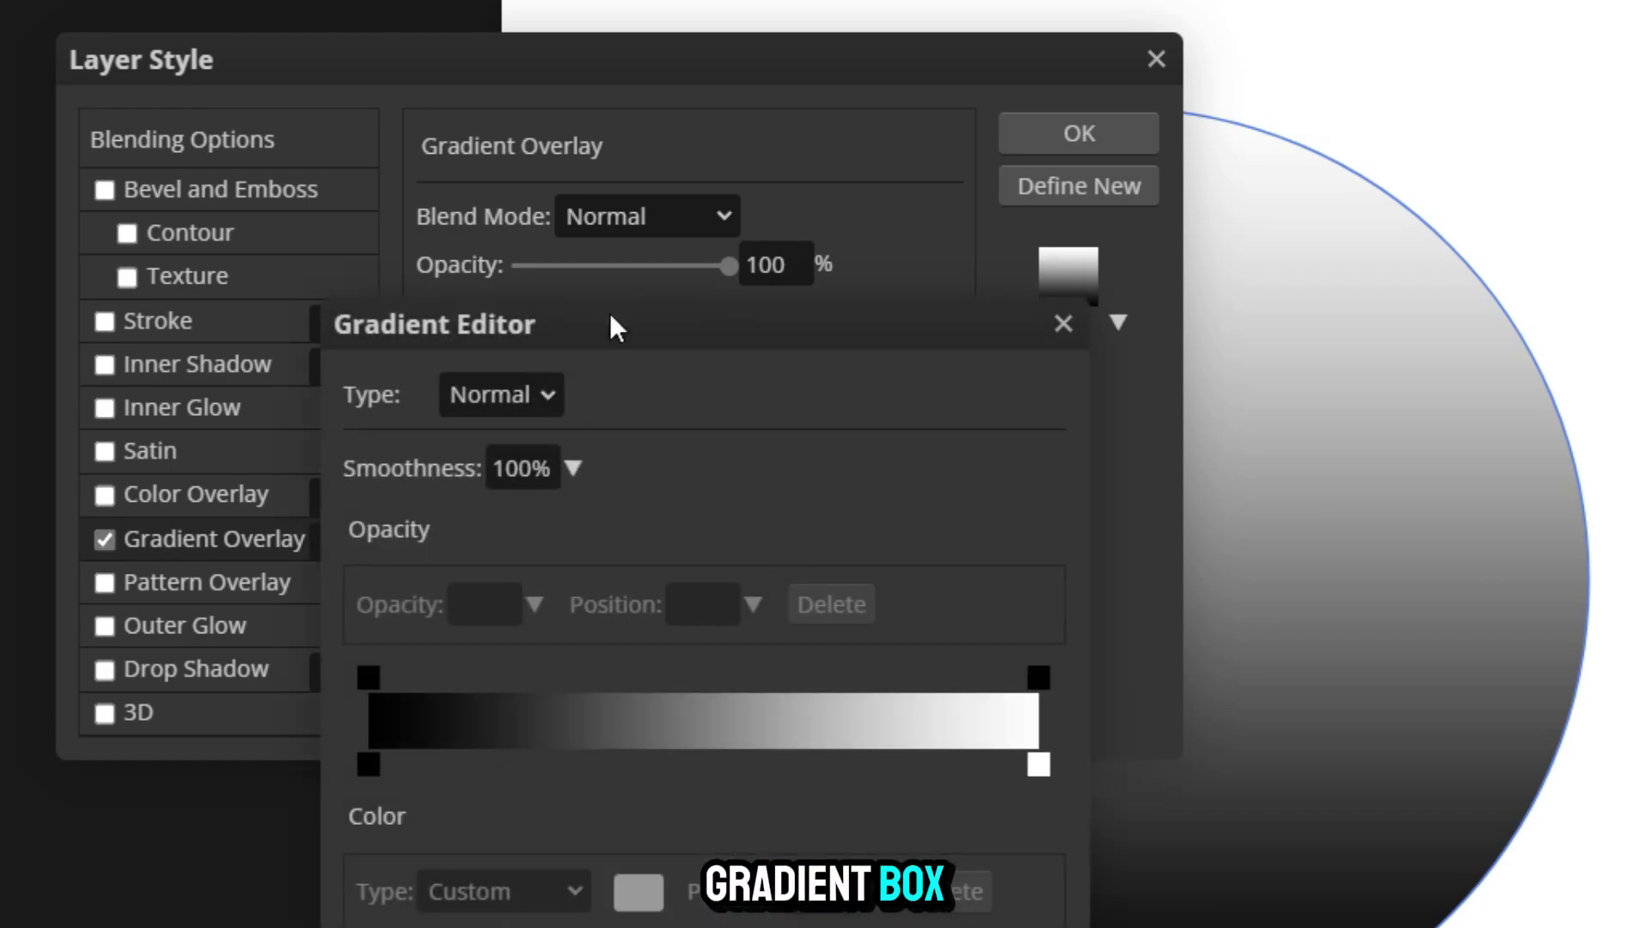
double_click(1039, 766)
mouse_move(1028, 739)
mouse_down()
mouse_move(1045, 672)
mouse_move(1150, 591)
mouse_up()
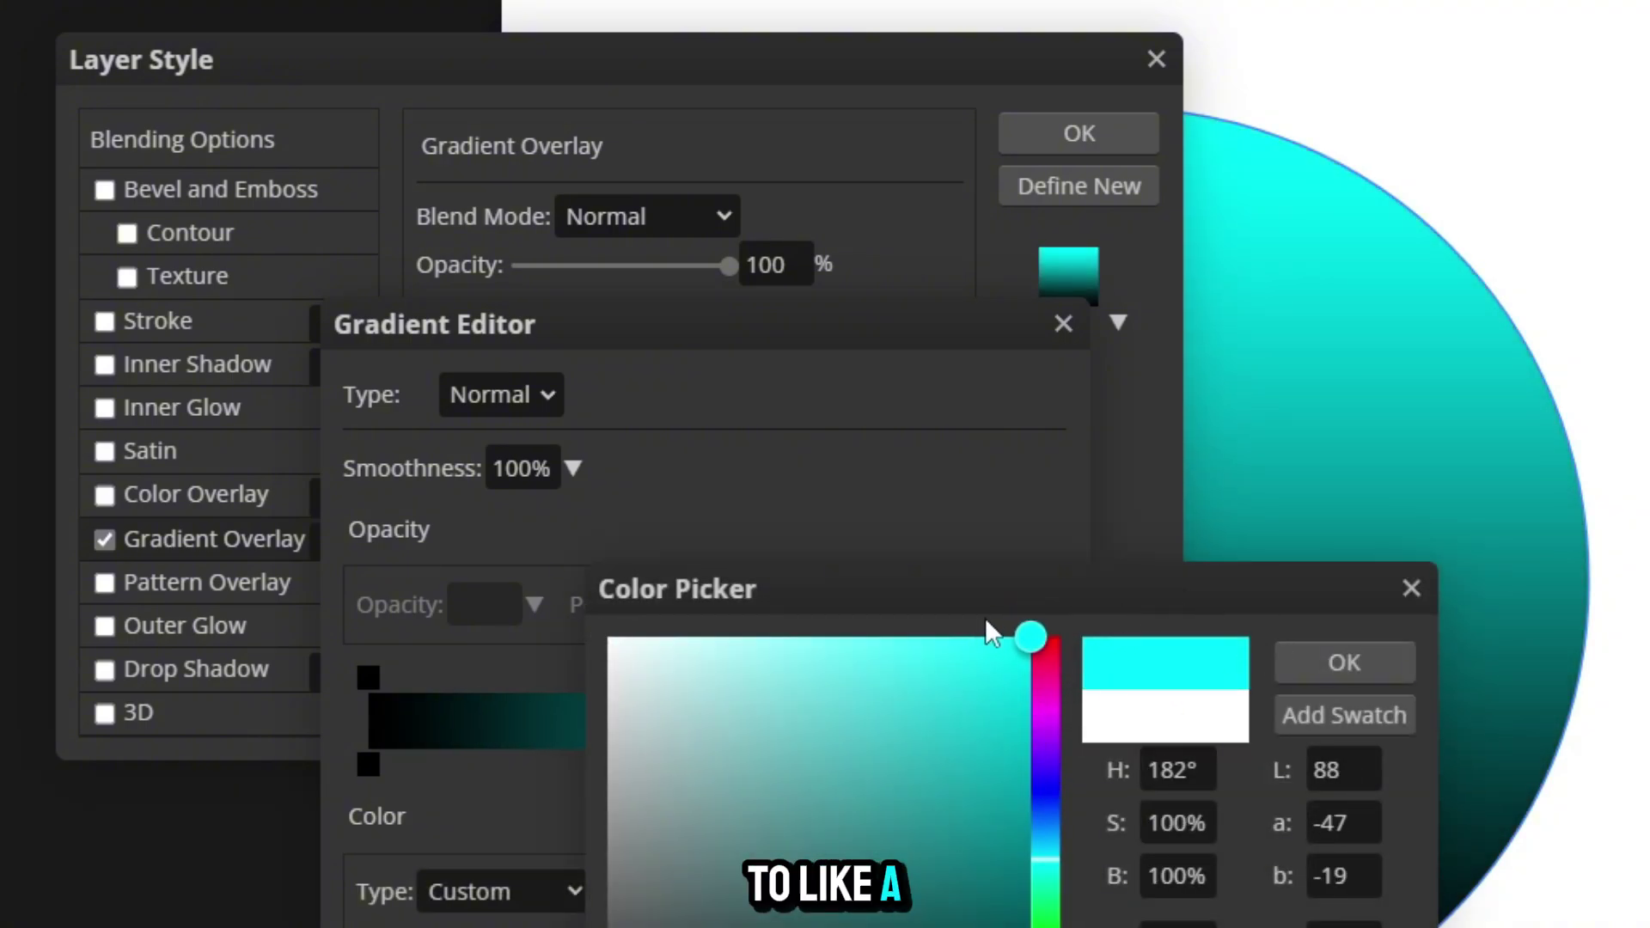
click(1364, 657)
click(705, 926)
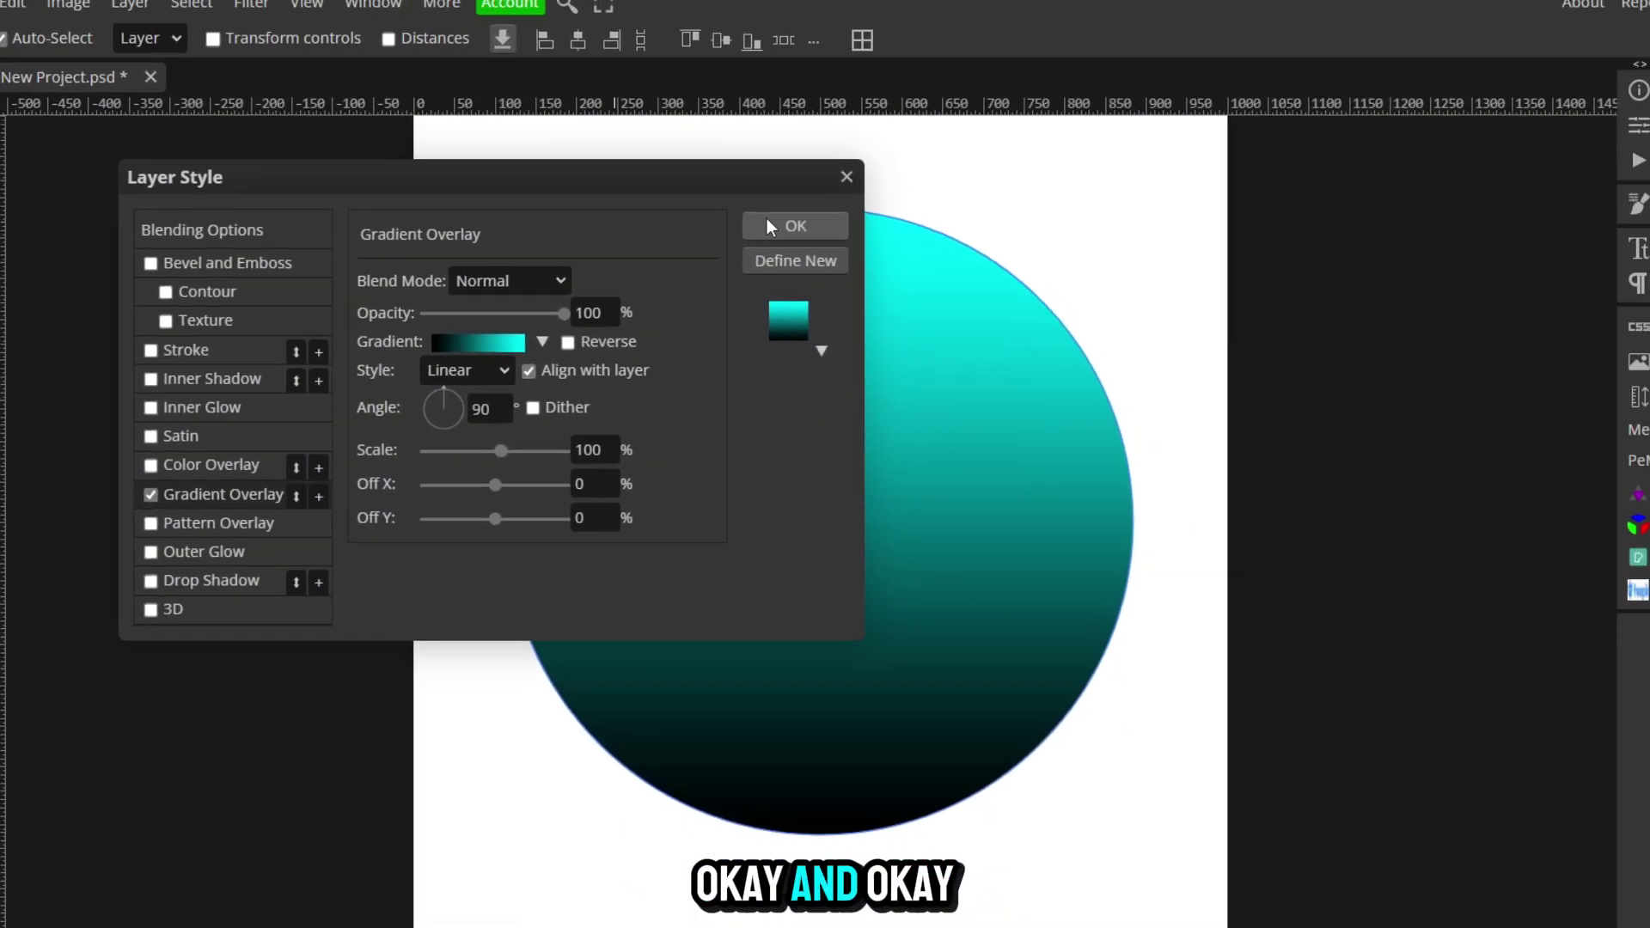
click(1036, 138)
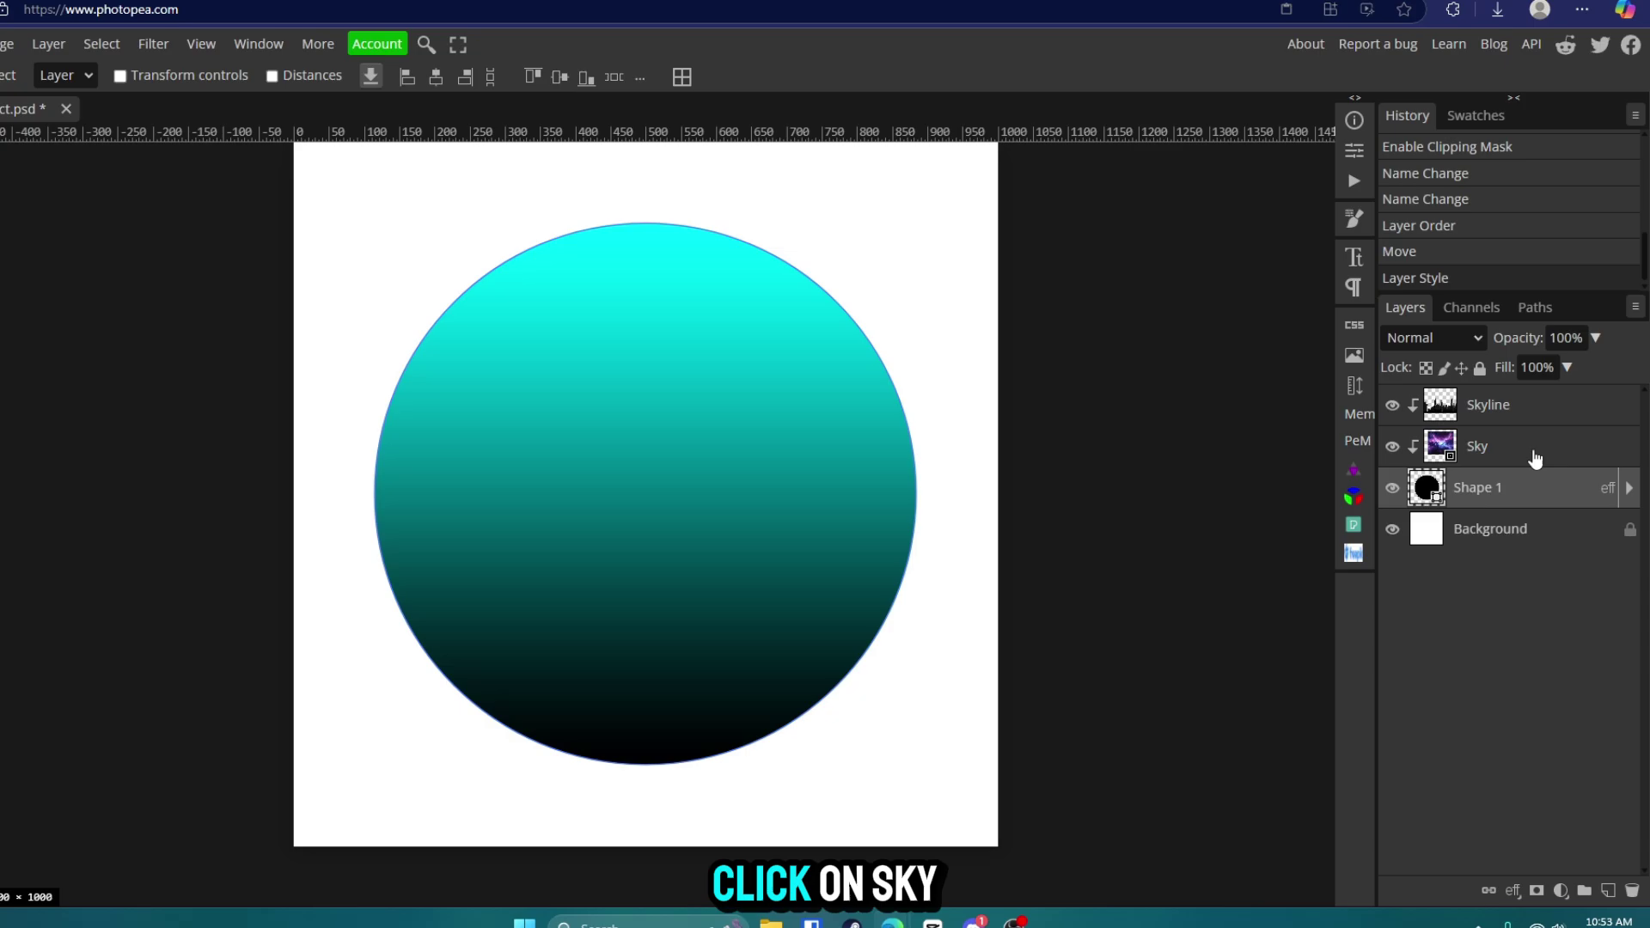
Set the Sky layer's blend mode to Overlay and convert the Shape 1 circle to a smart object
click(1533, 456)
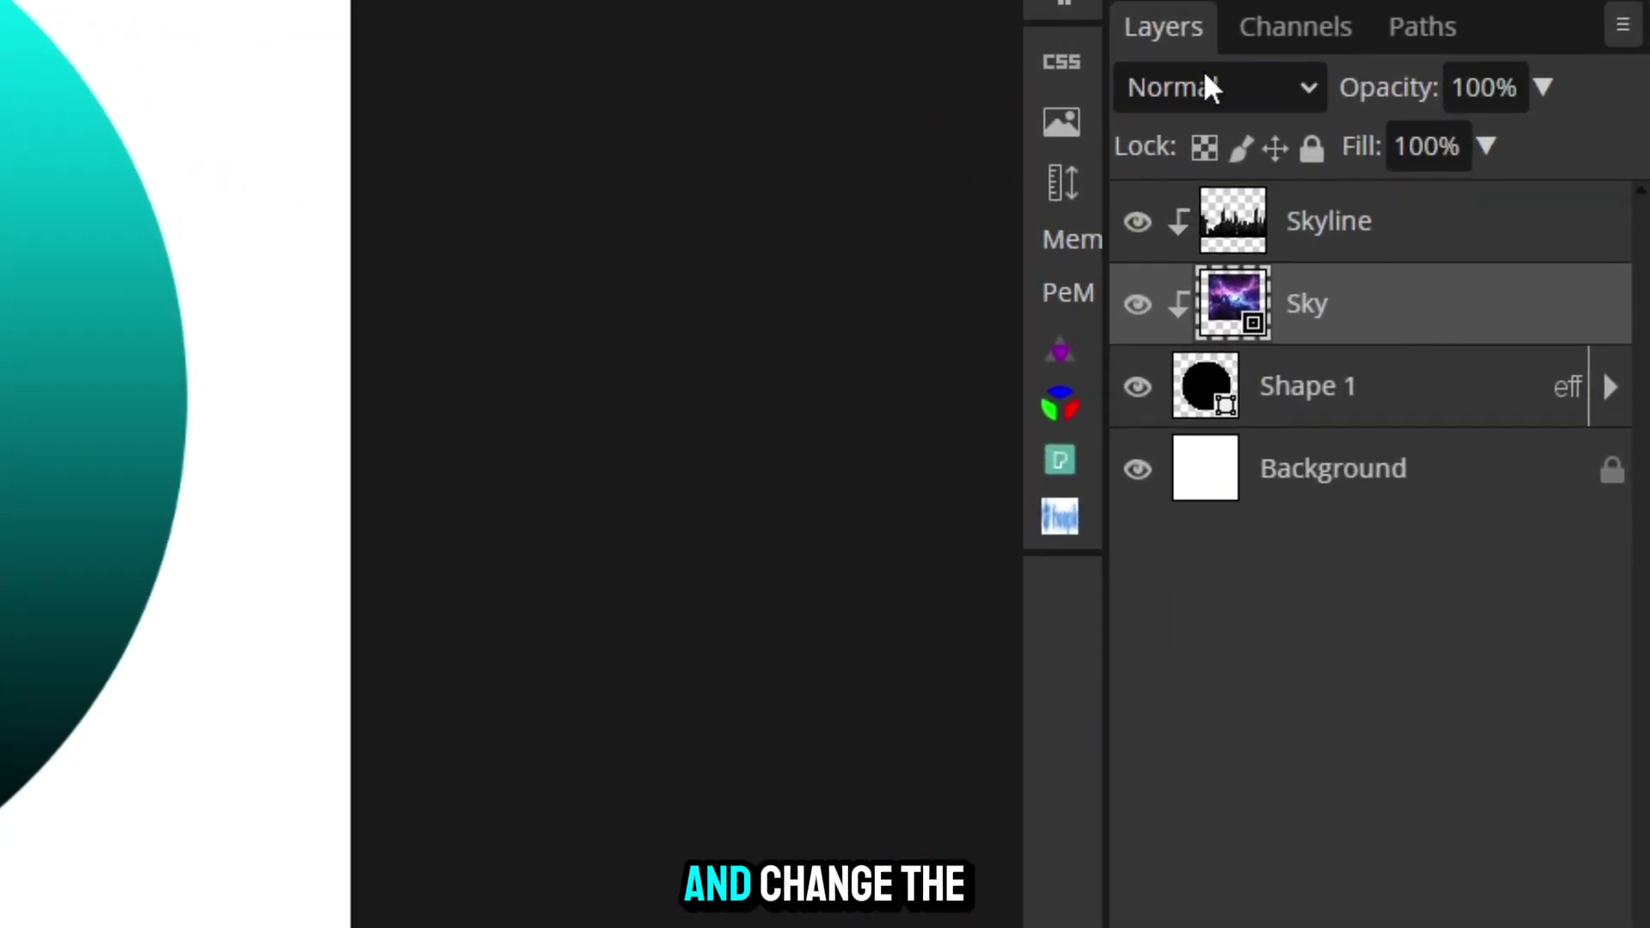
click(1443, 355)
click(1229, 872)
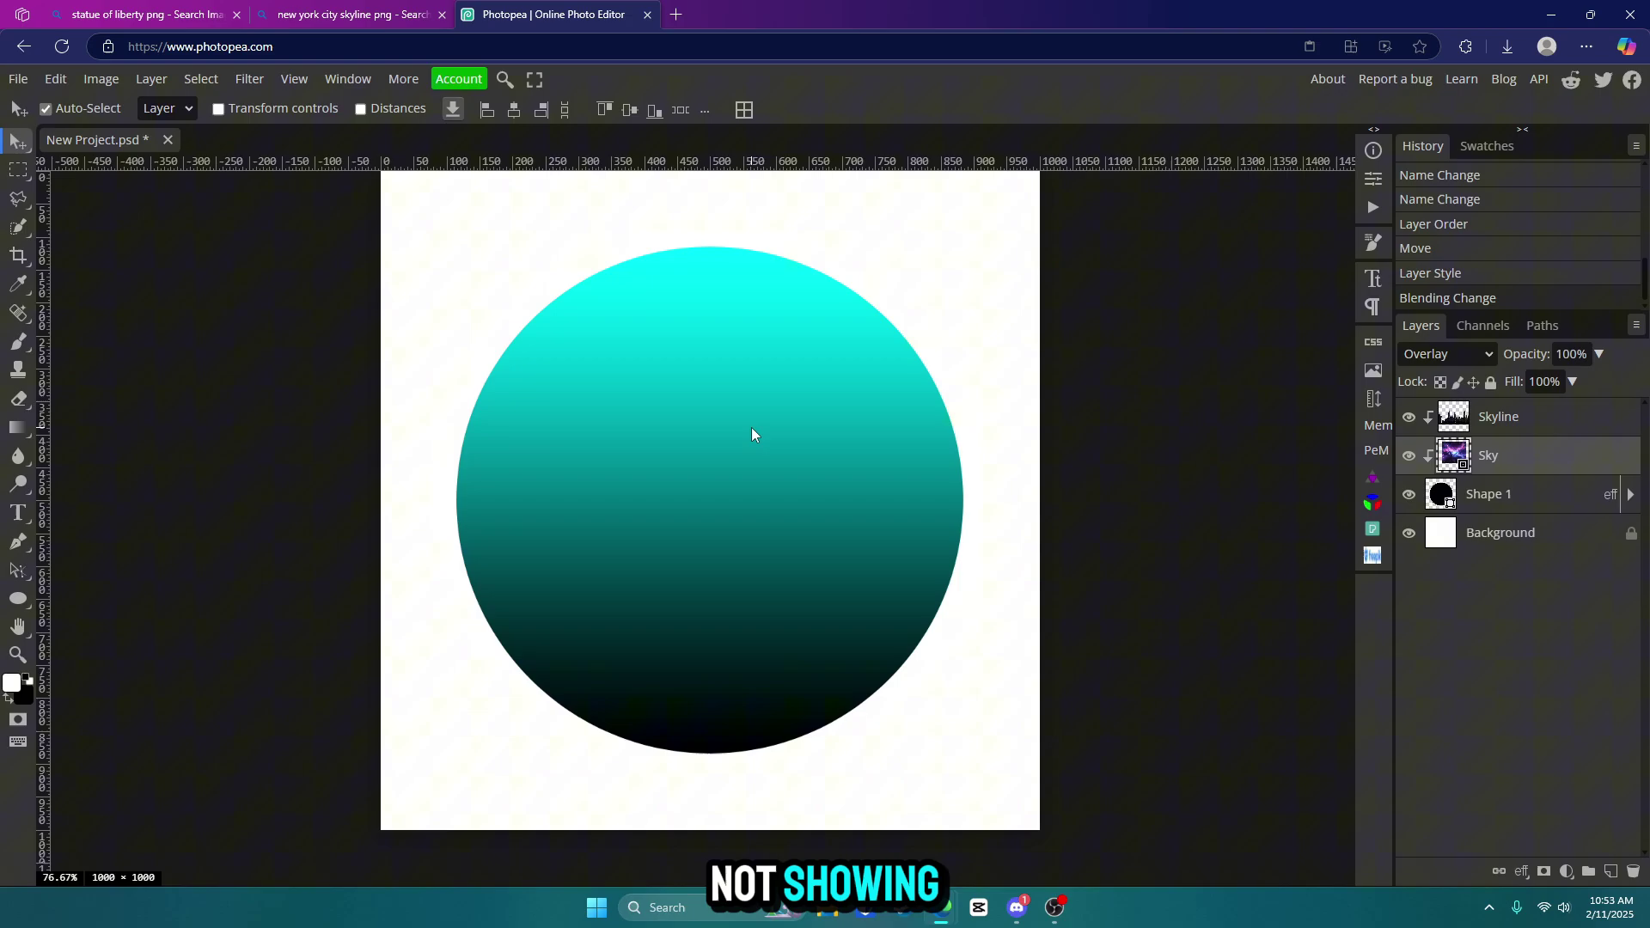
right_click(1550, 511)
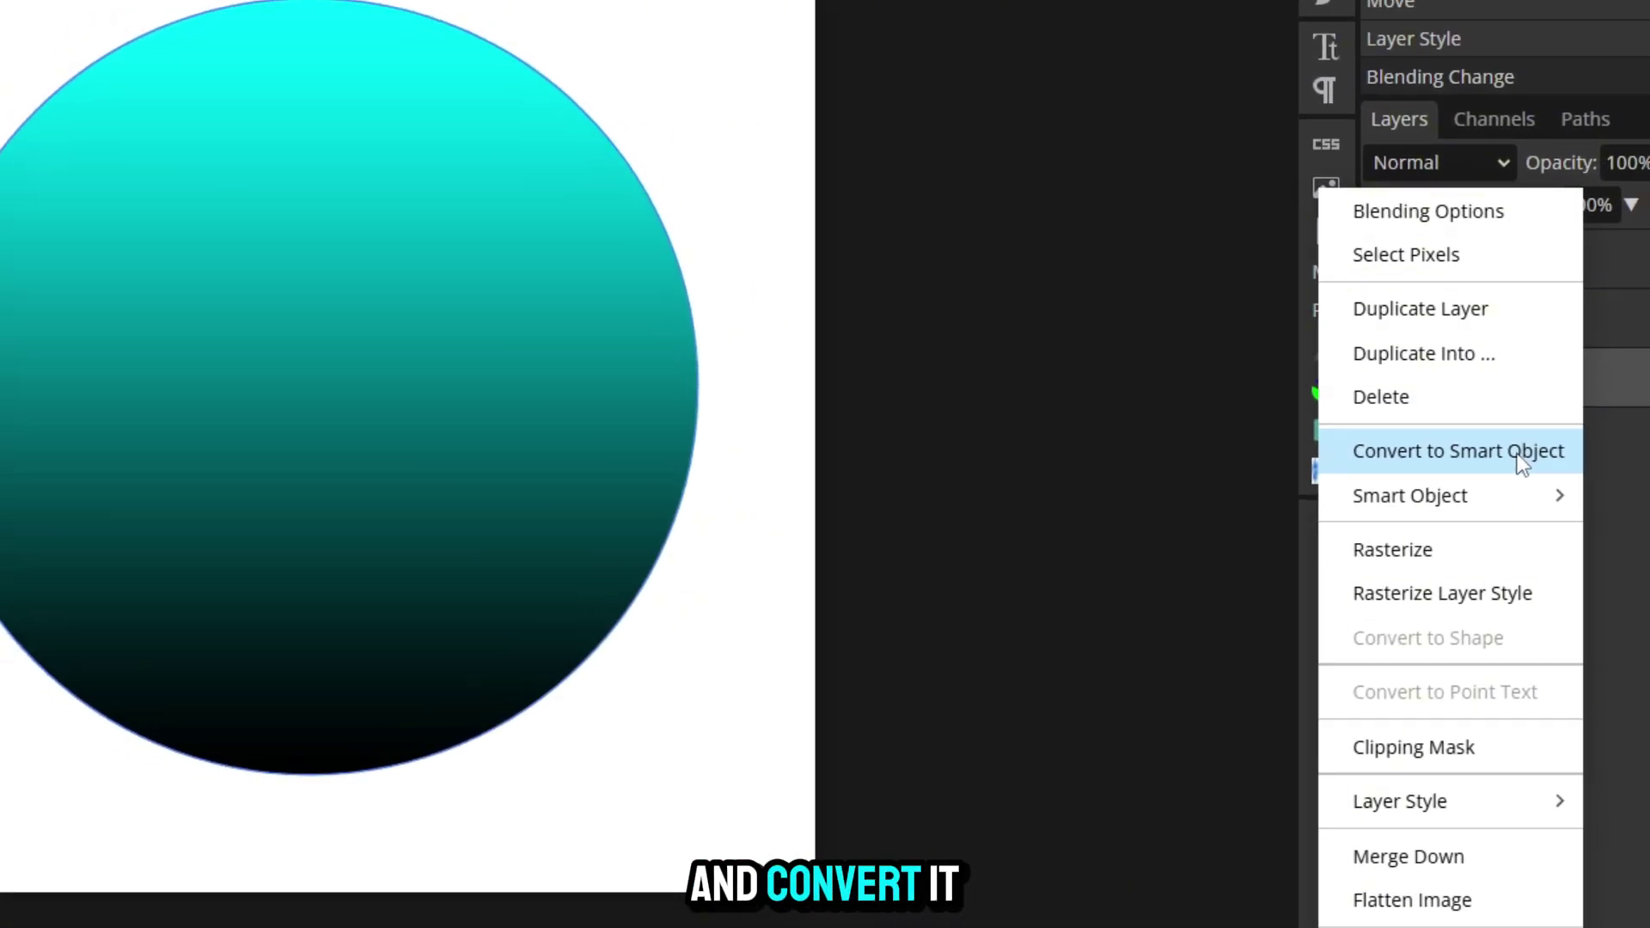
click(1499, 526)
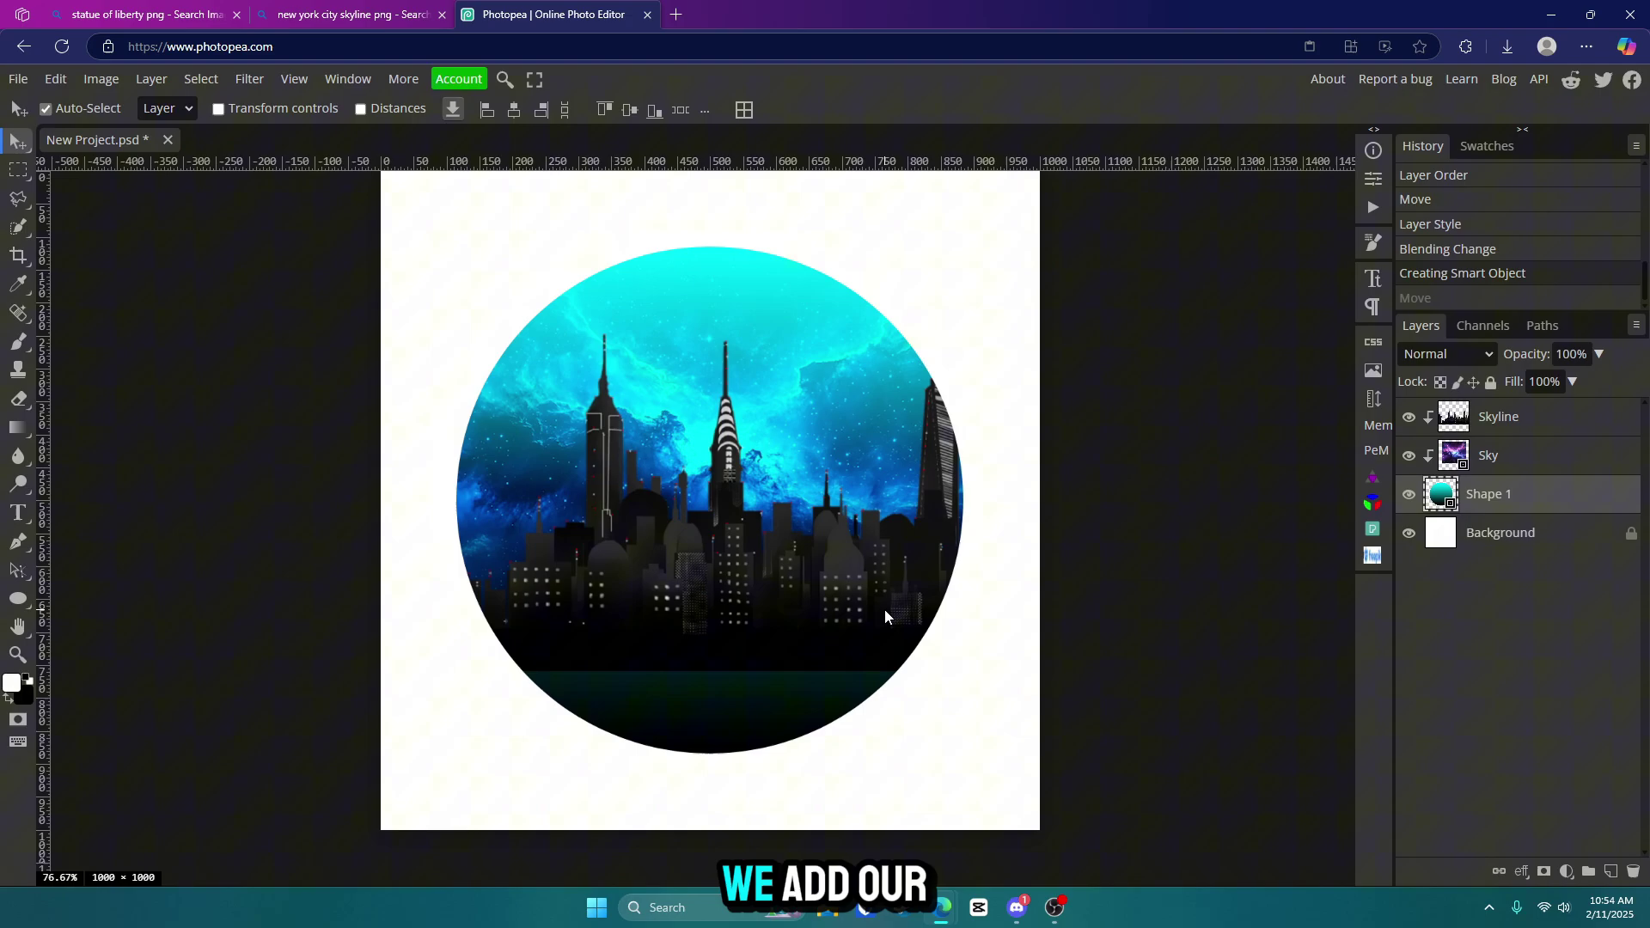
Add a gradient overlay to the Background layer and recolour its black stop to a very dark gray
double_click(1542, 540)
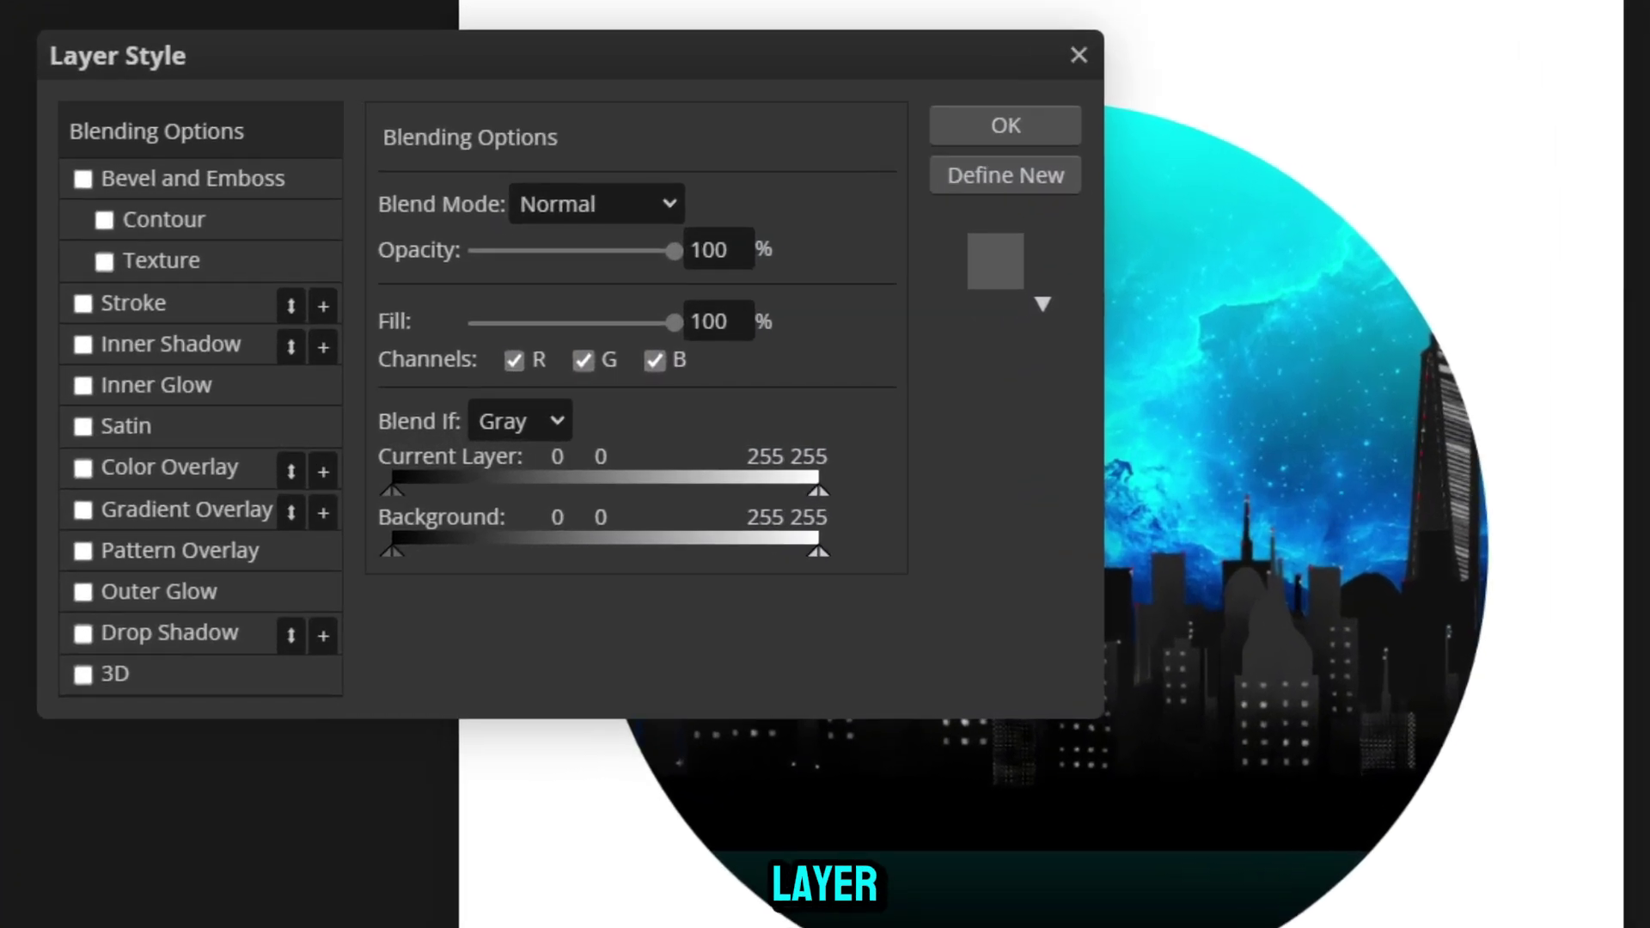
click(105, 506)
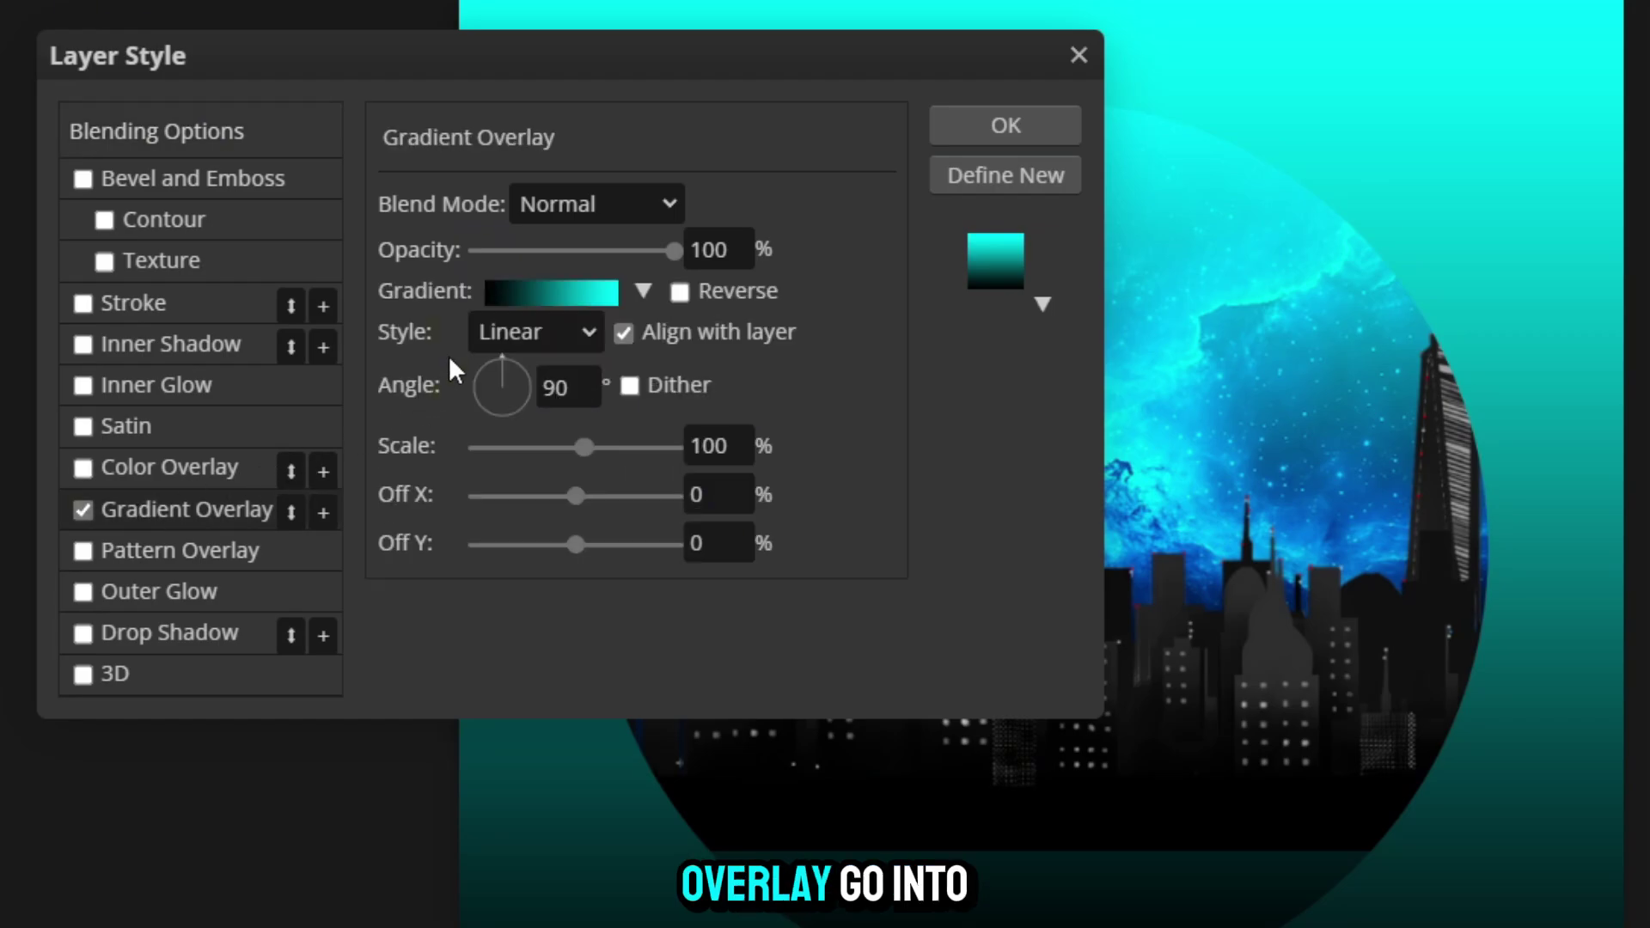
click(511, 294)
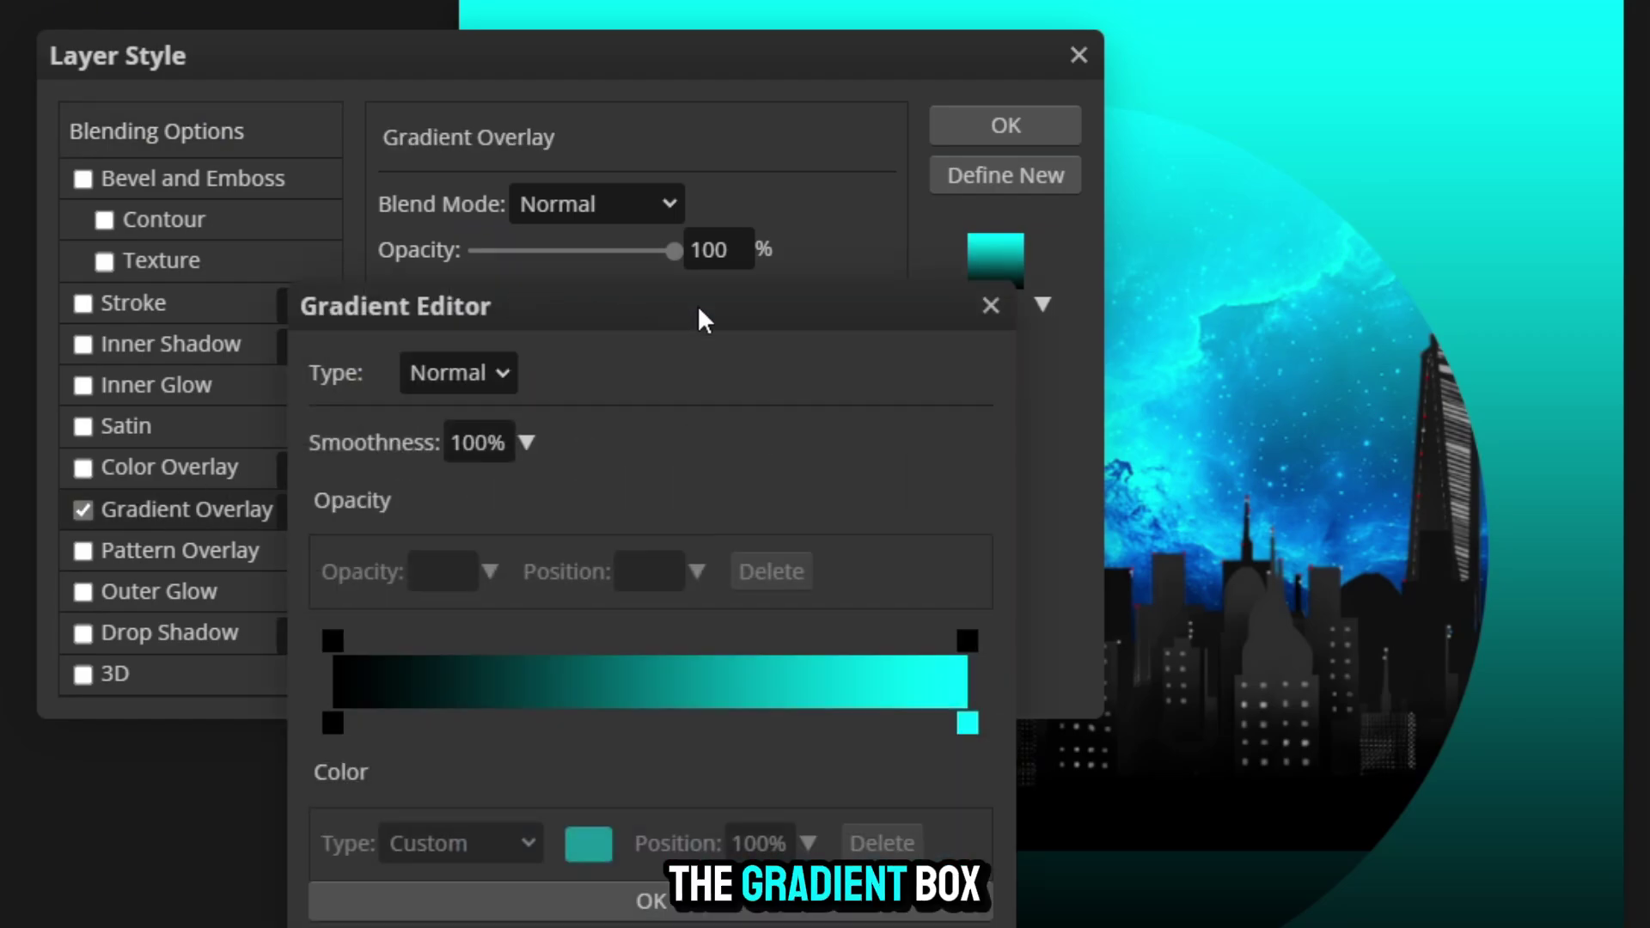
double_click(333, 723)
click(587, 924)
drag(587, 927, 560, 927)
click(1257, 626)
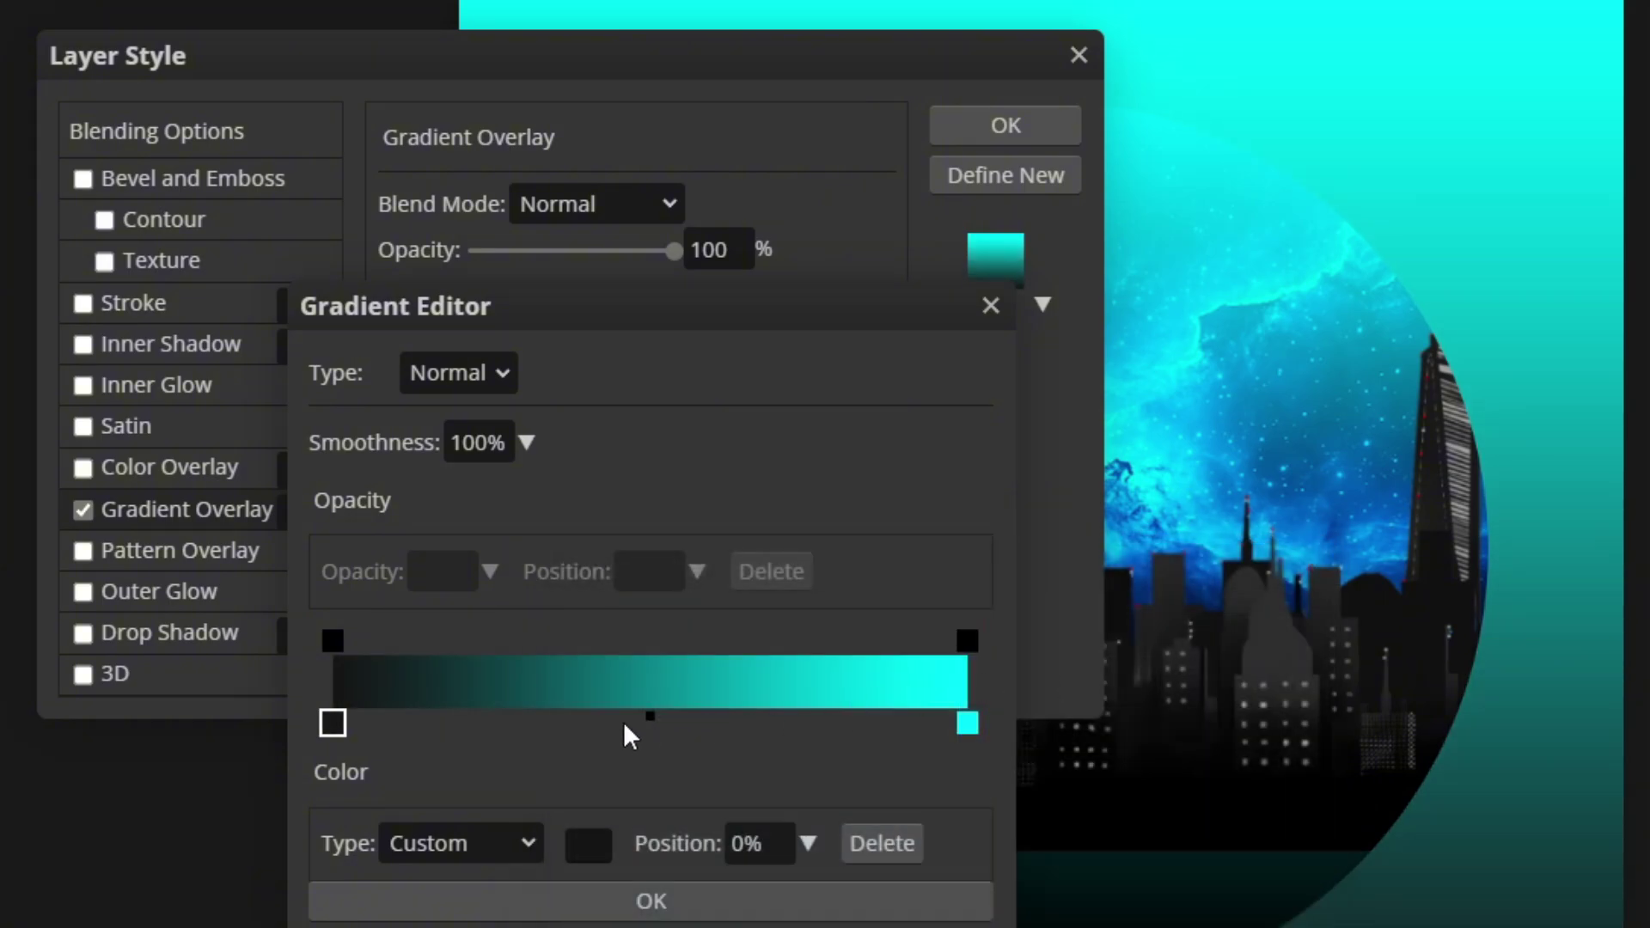
Add a middle colour stop at 46% to the background gradient and make it a slightly lighter dark gray
click(588, 722)
drag(588, 722, 625, 722)
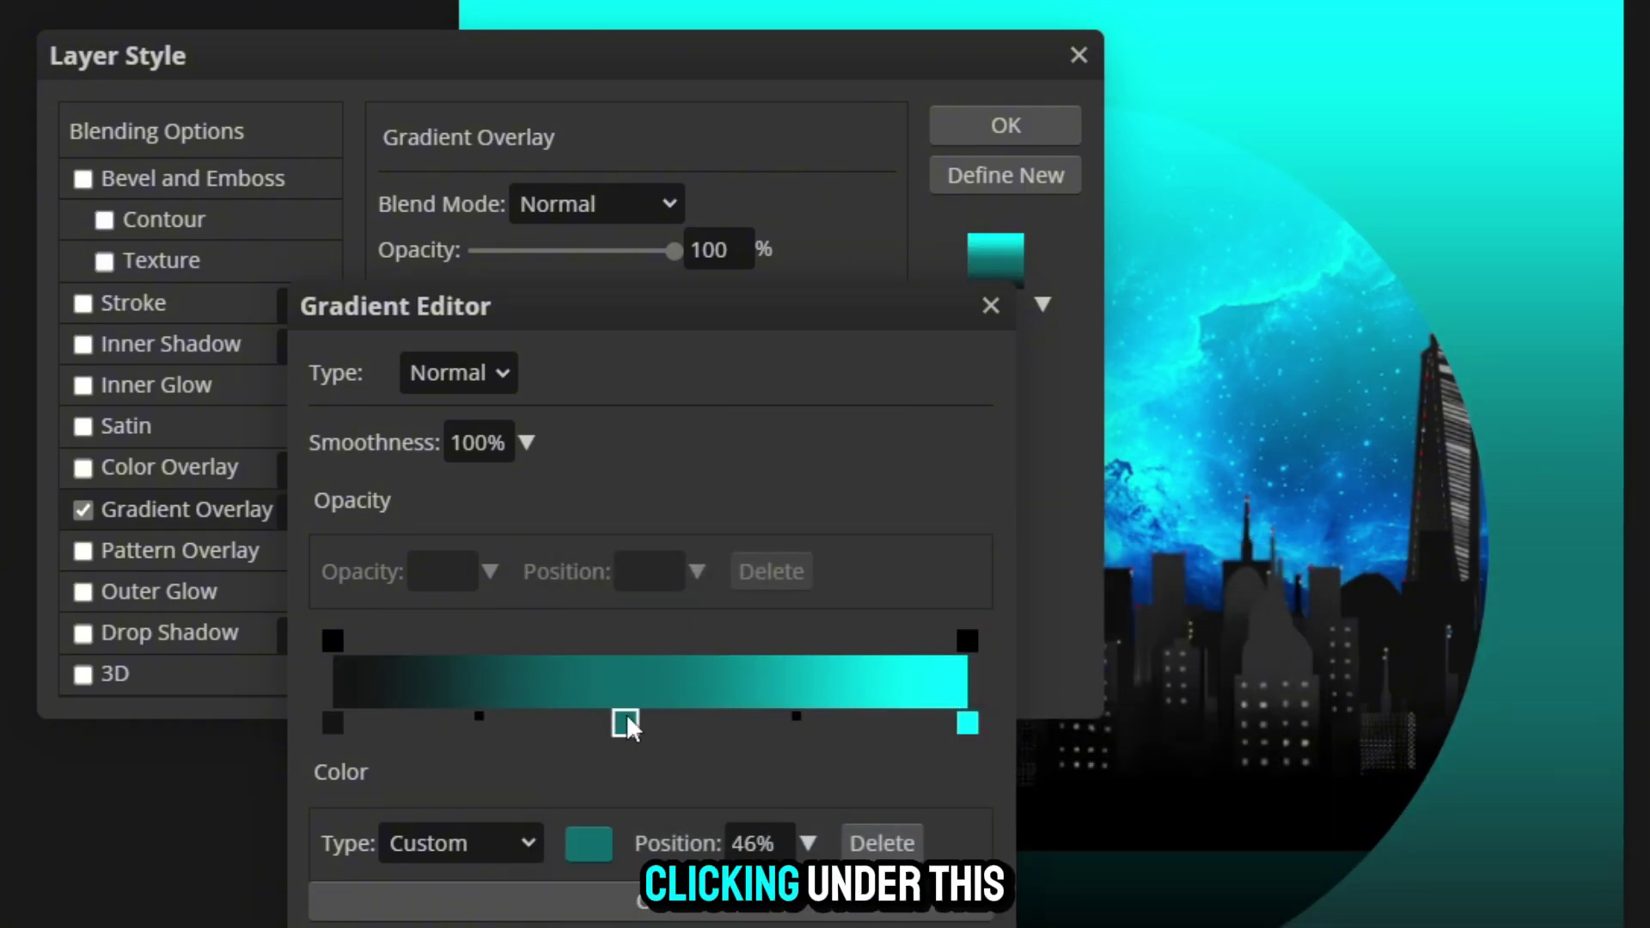
double_click(620, 719)
drag(574, 894, 487, 927)
click(1257, 626)
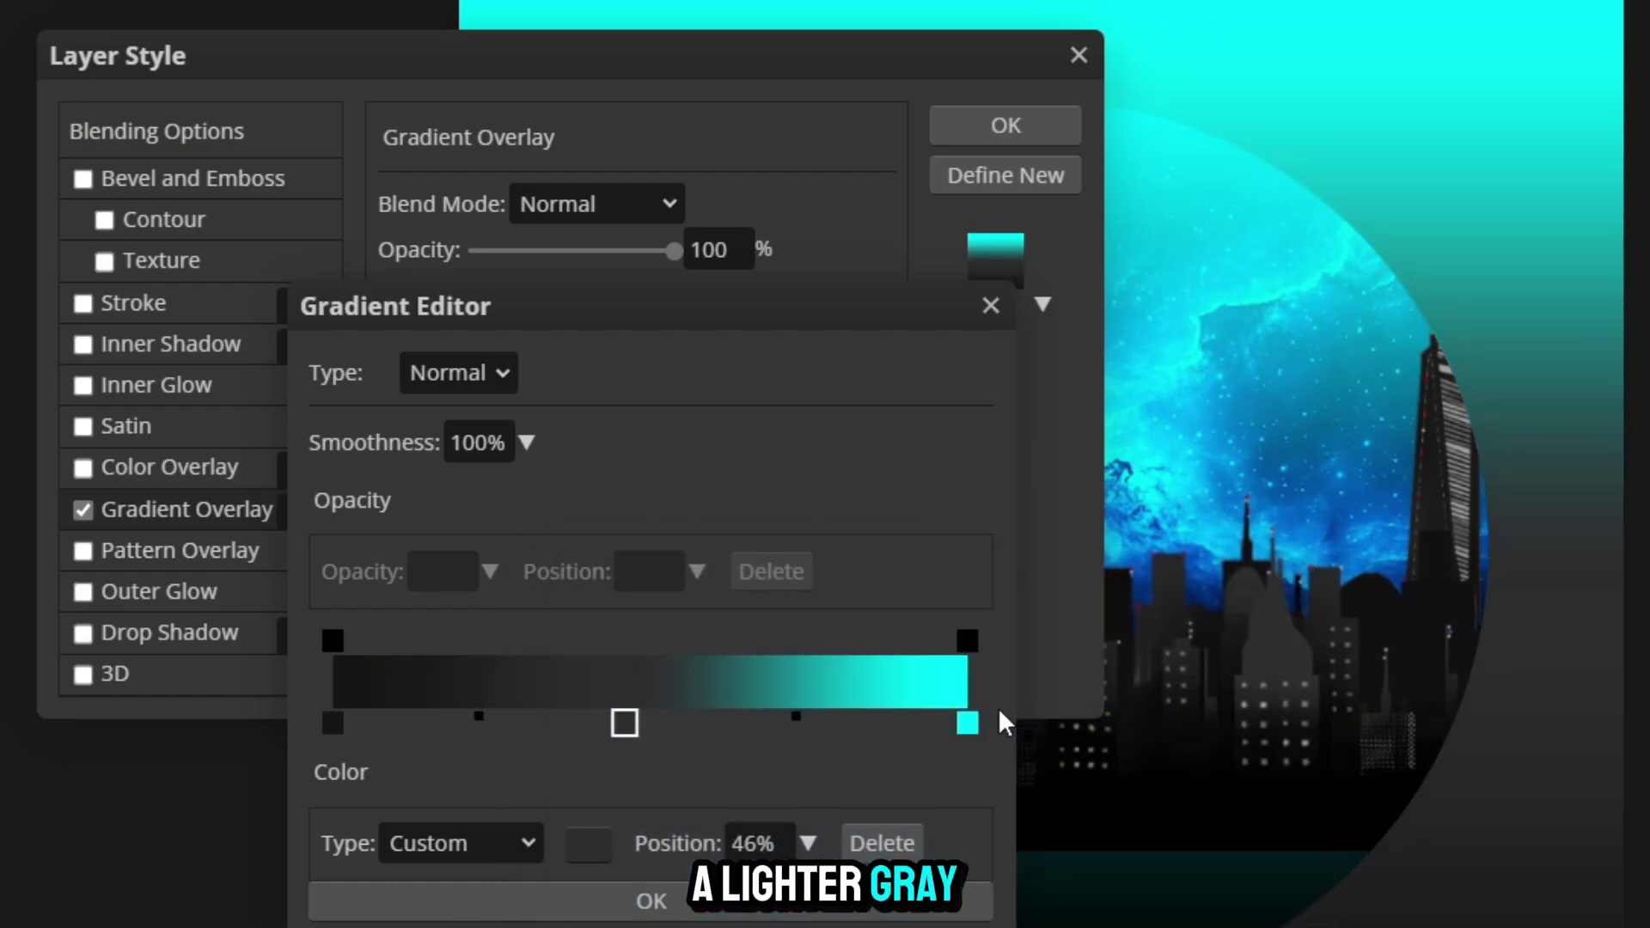
Recolour the background gradient's cyan end stop to dark gray and apply the gradient overlay
click(969, 726)
double_click(970, 727)
click(596, 907)
drag(597, 909, 542, 927)
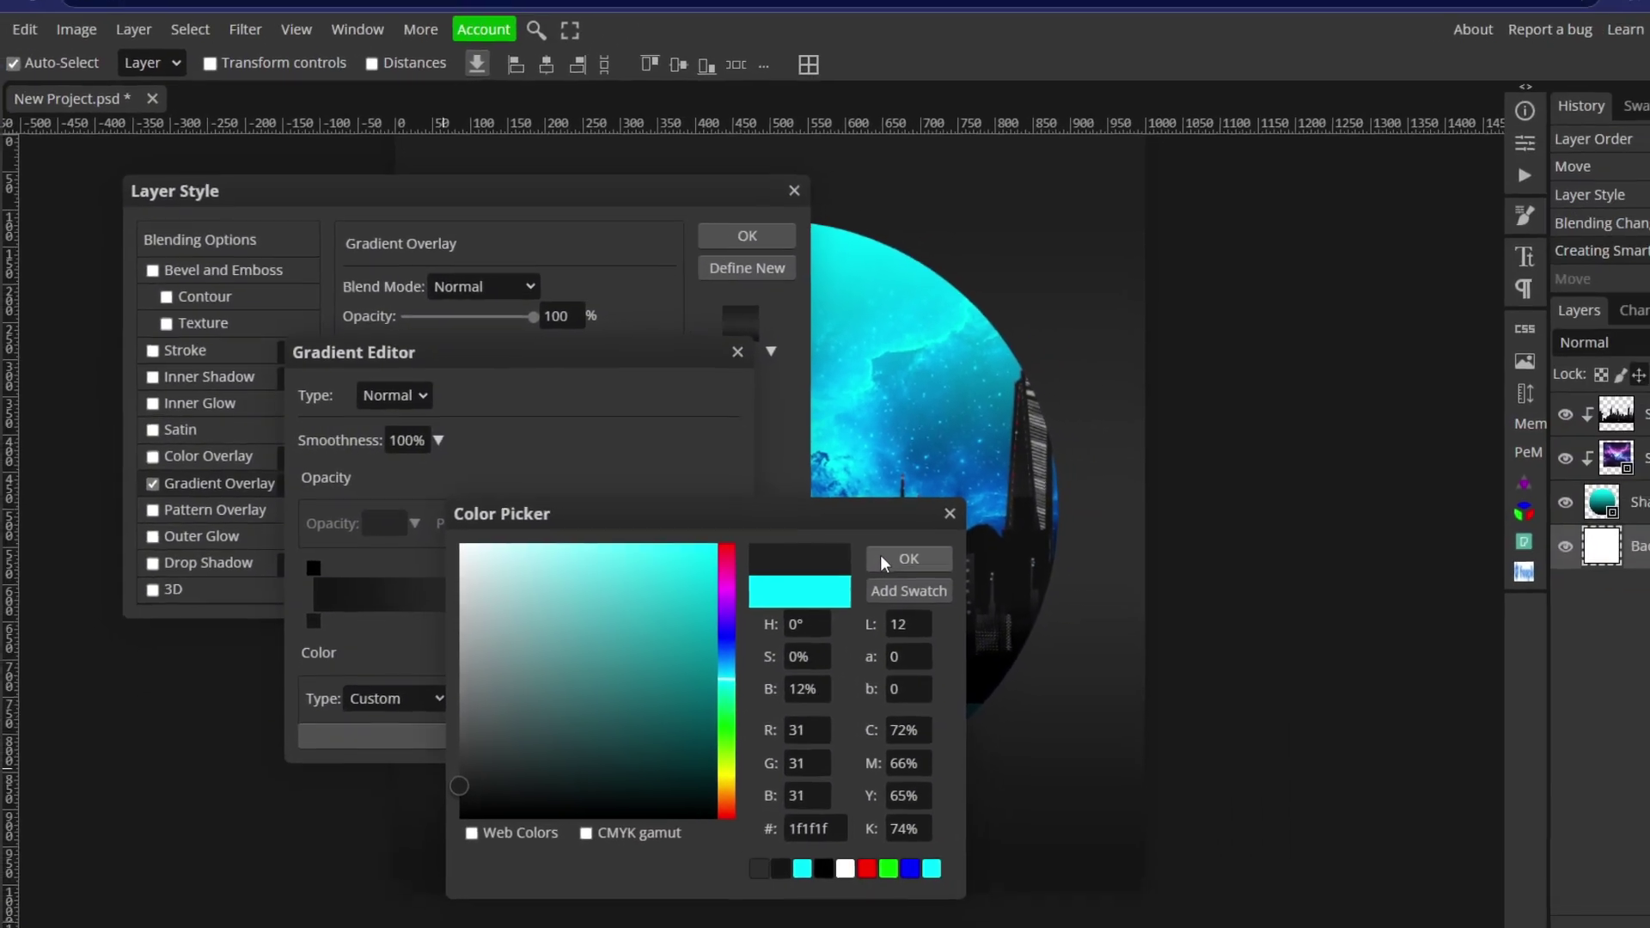
click(1225, 629)
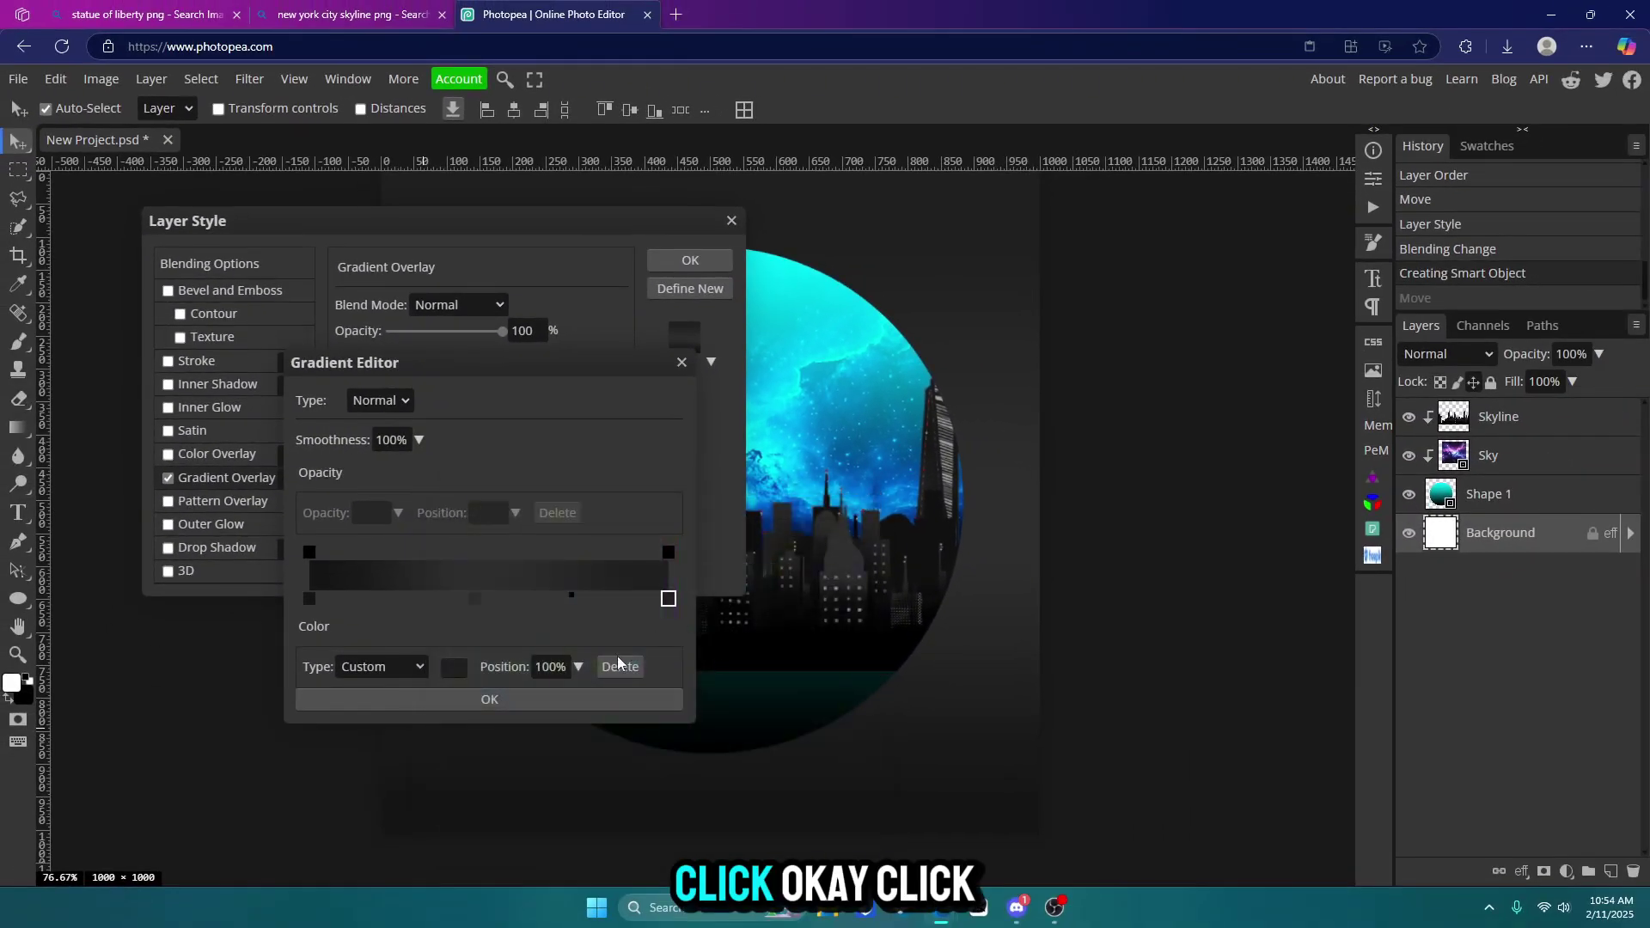
click(489, 699)
click(691, 260)
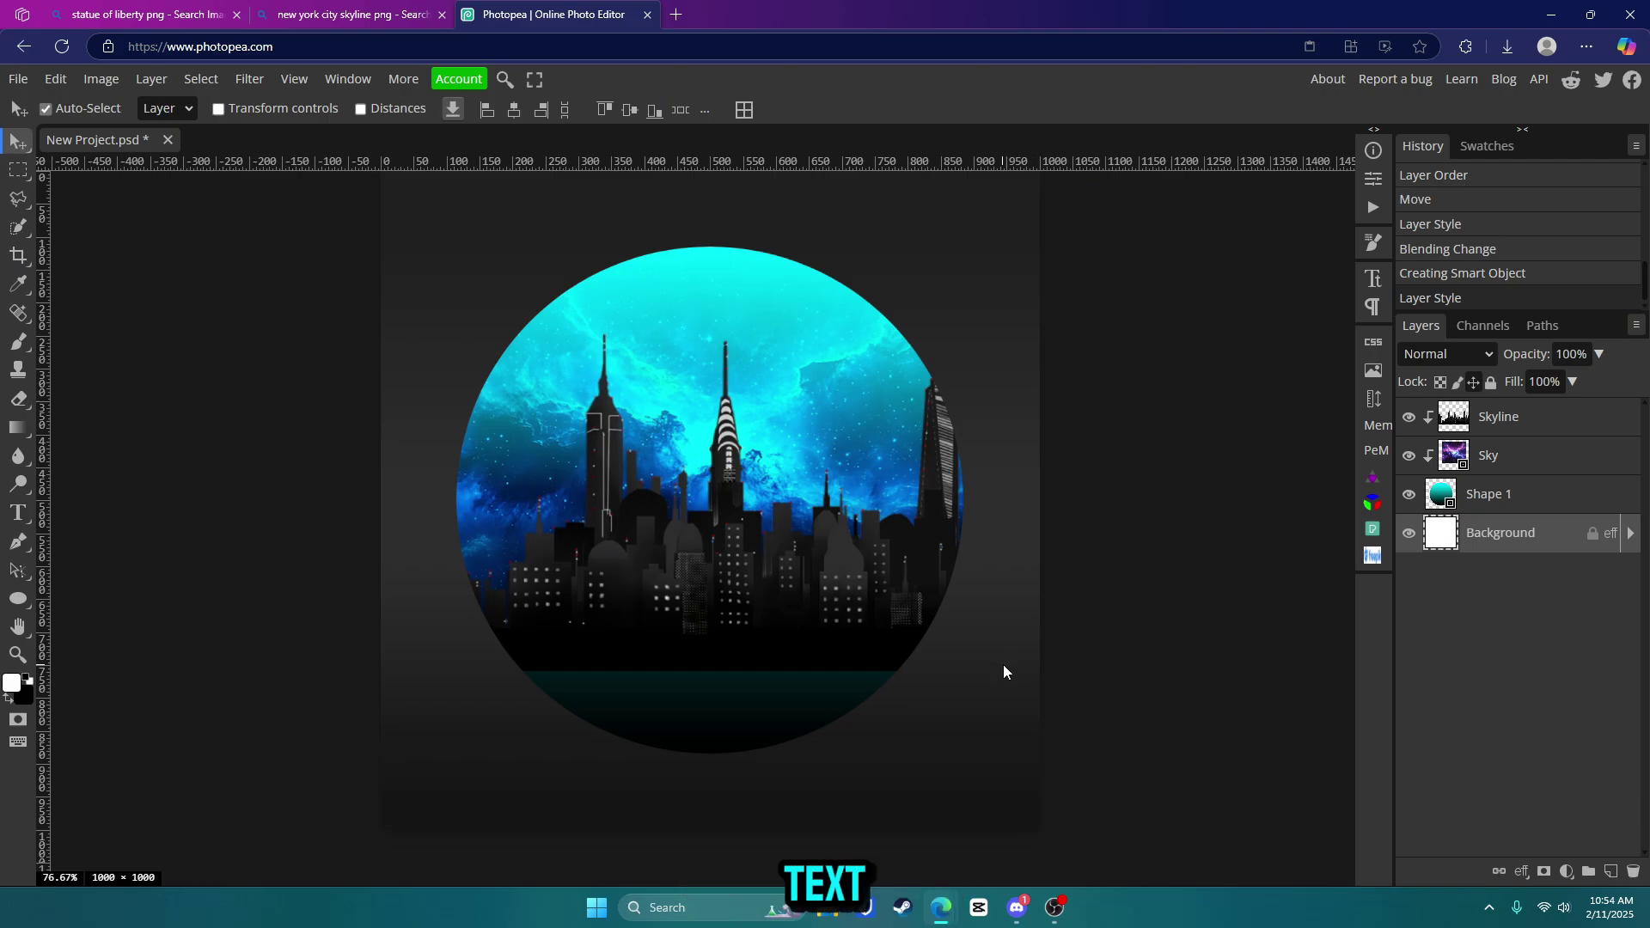
Add the white text "NEW YORK" over the lower buildings and move its layer above the Skyline layer
click(21, 519)
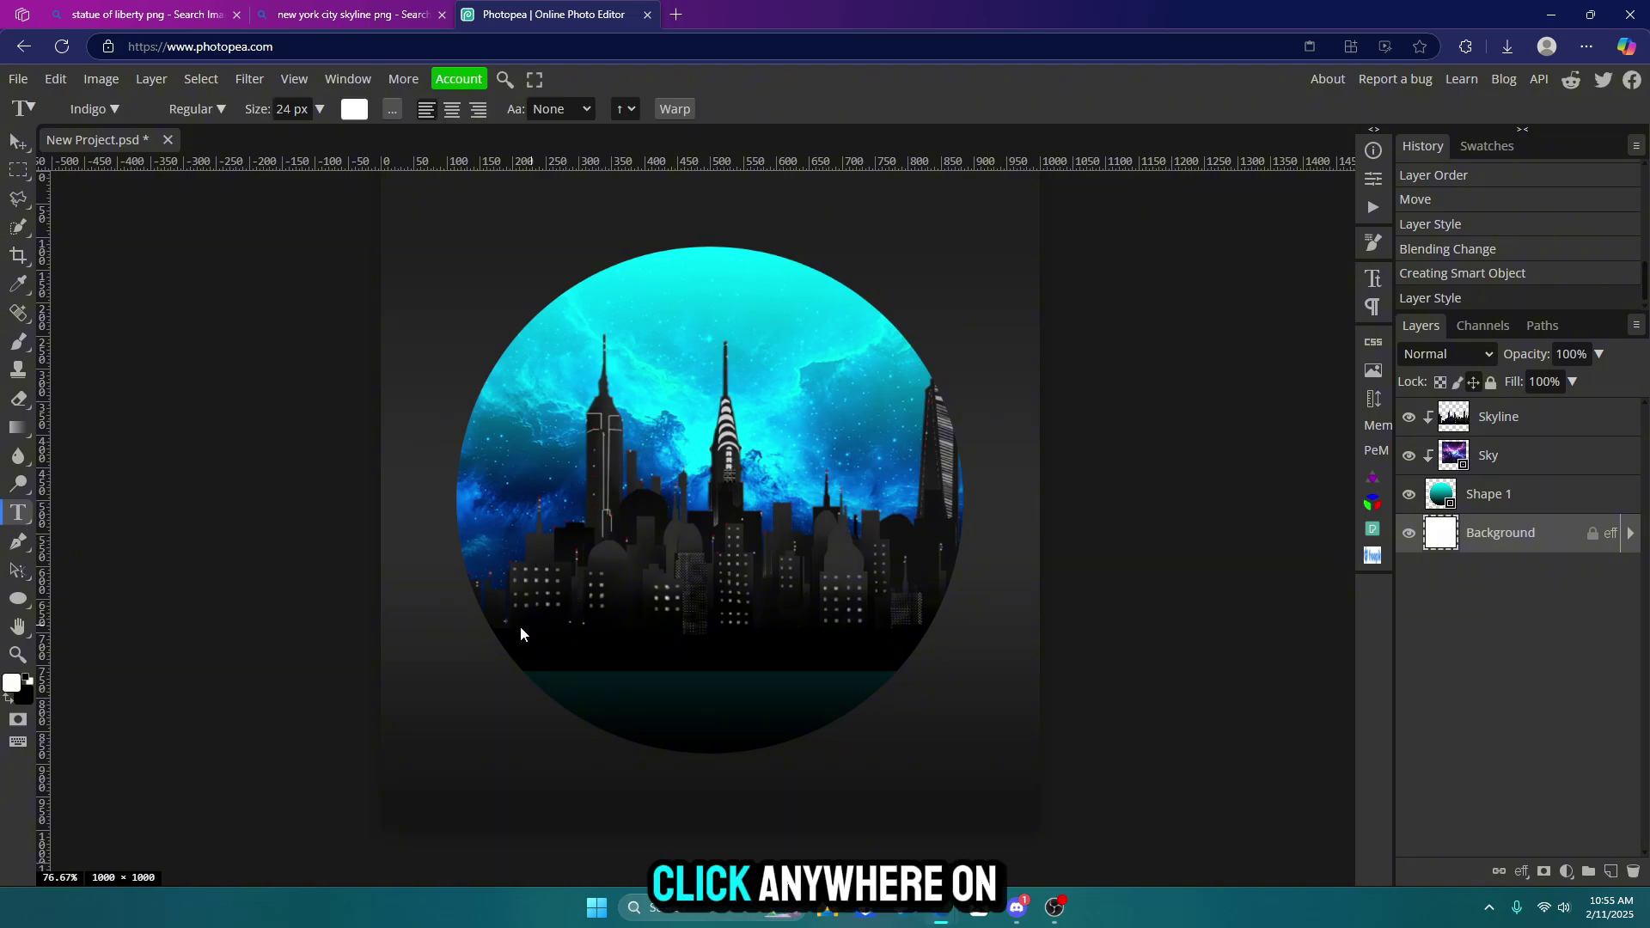
click(512, 622)
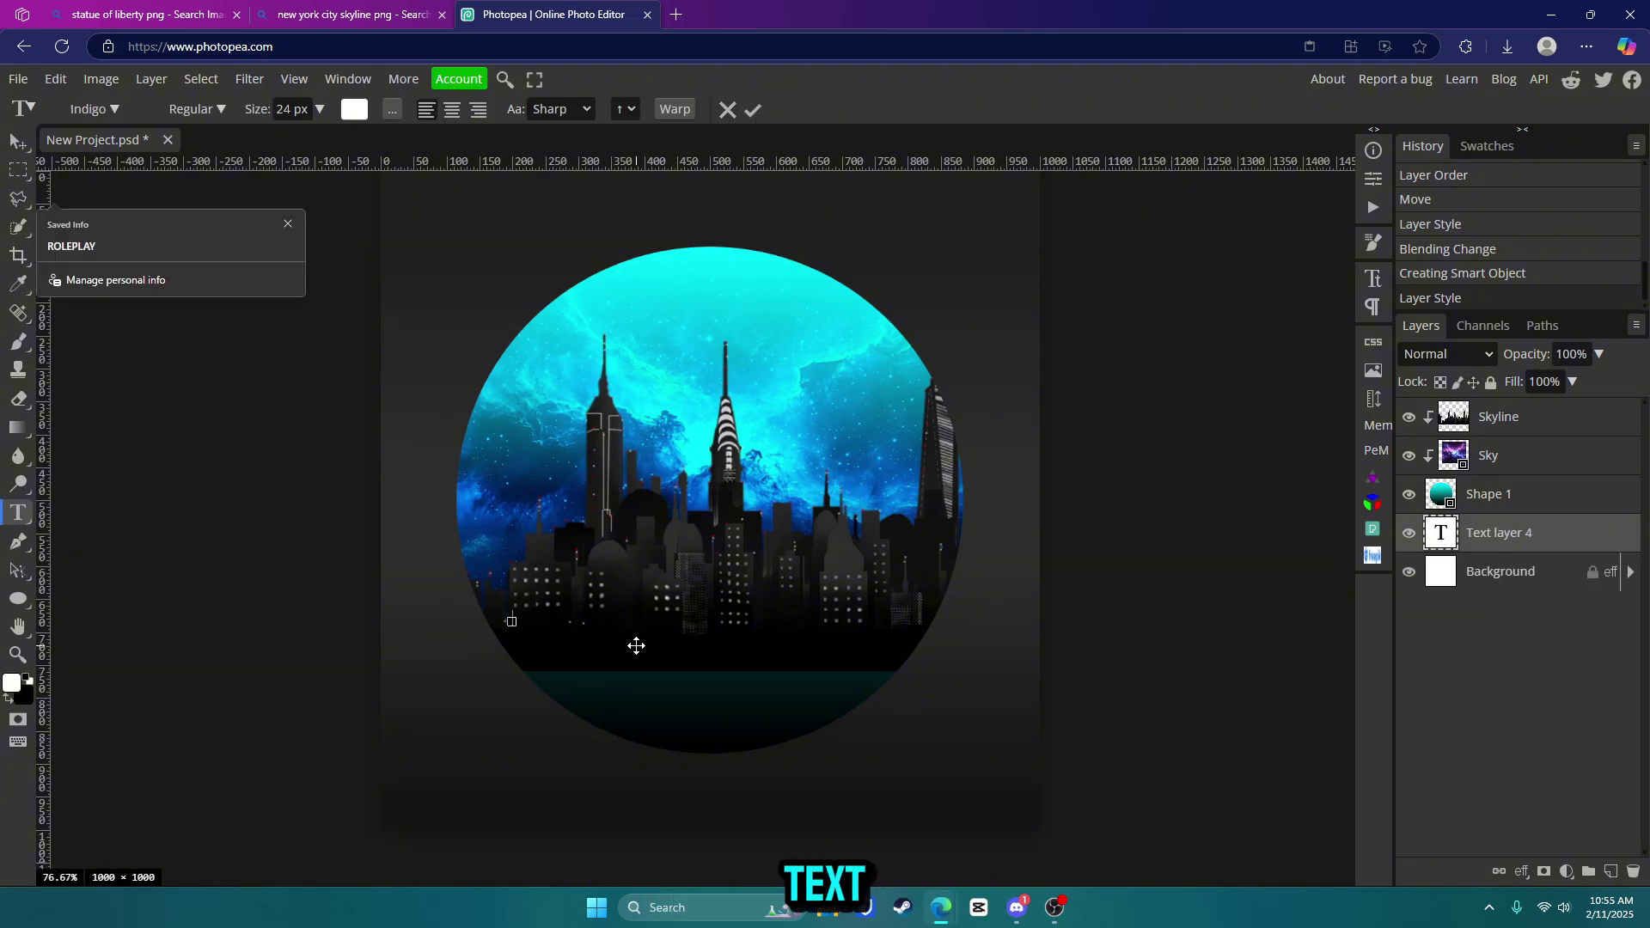
text(NEW)
text(YORK)
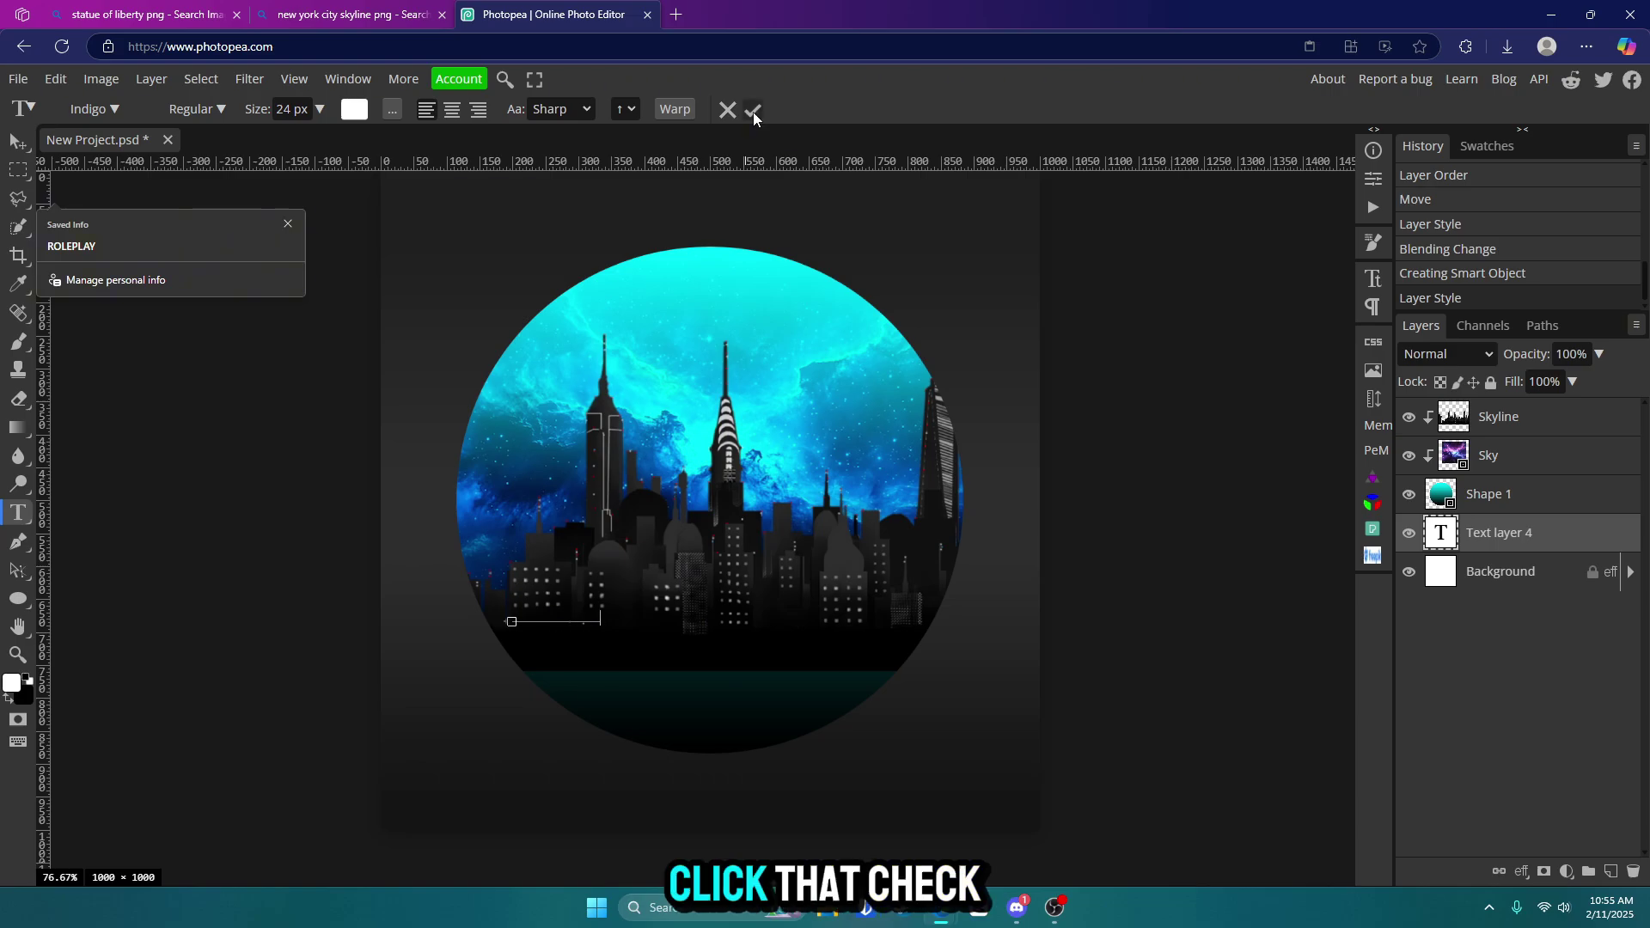
click(753, 110)
drag(1517, 533, 1512, 421)
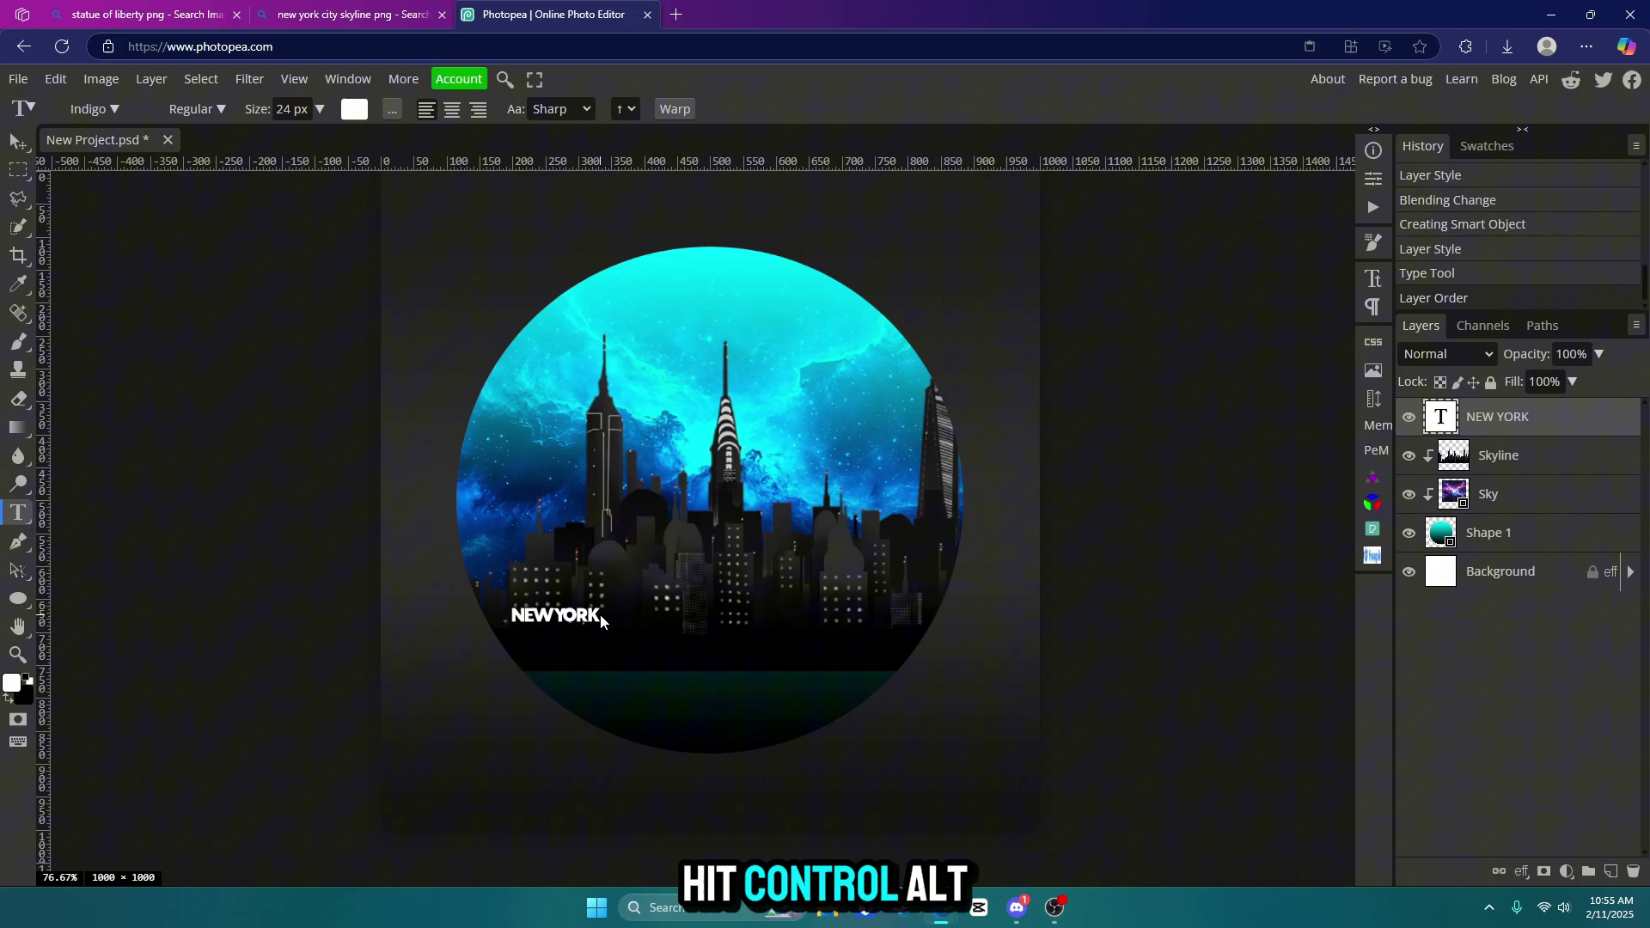
Enlarge the NEW YORK text to about 585% and centre it across the lower part of the circle
key(ctrl+alt+t)
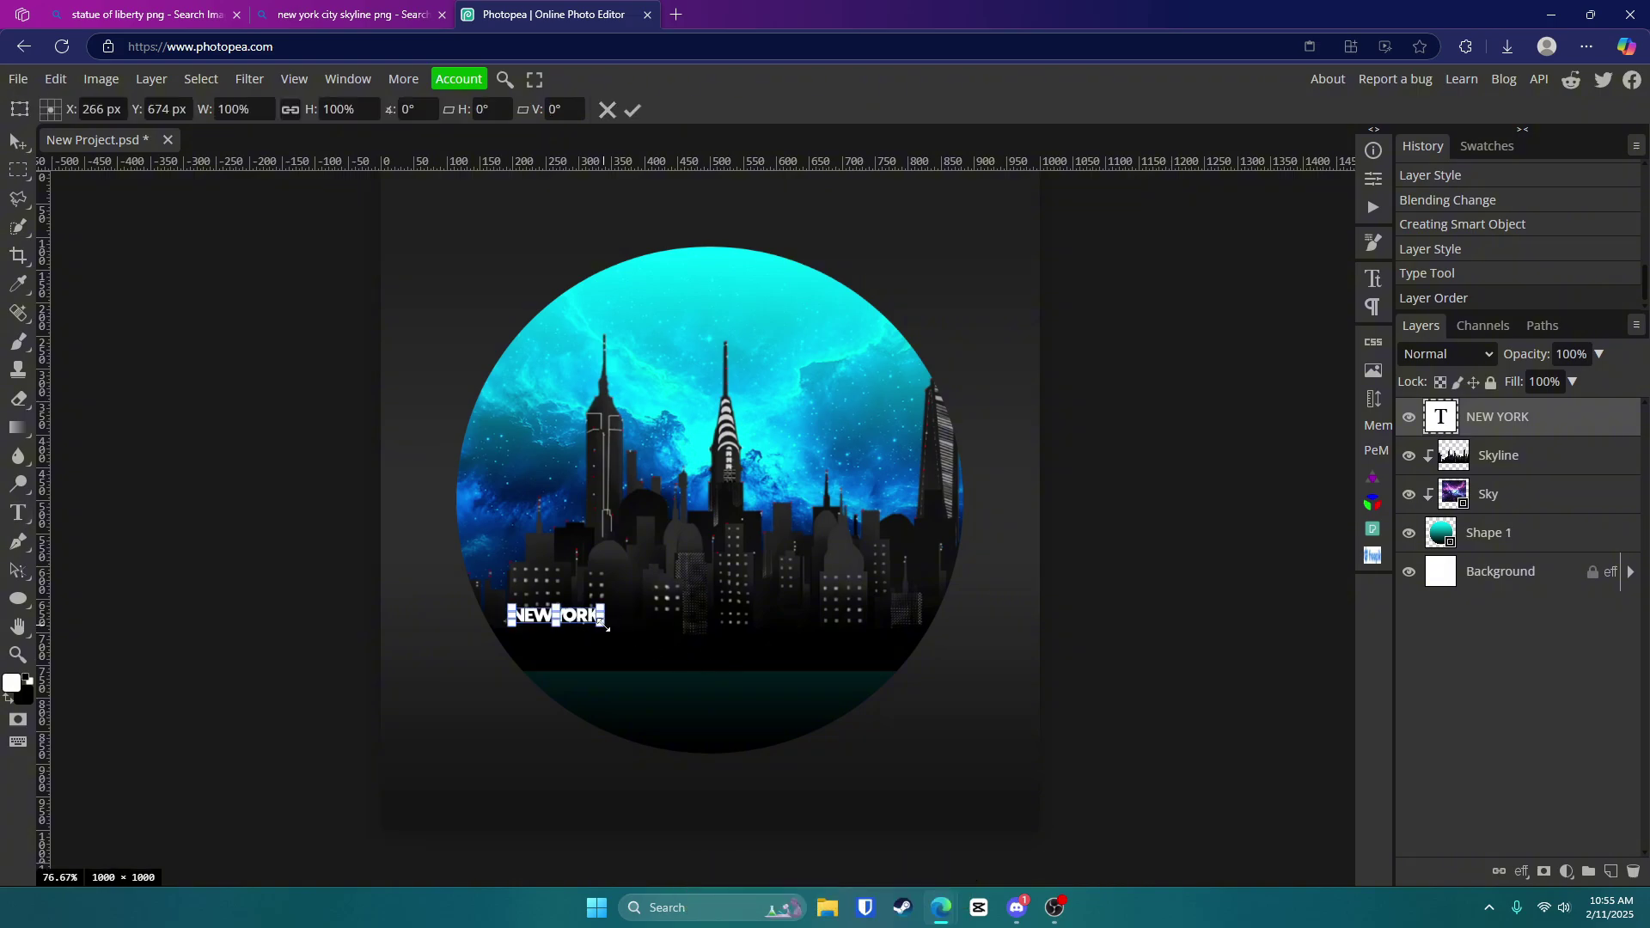
drag(606, 629, 1012, 712)
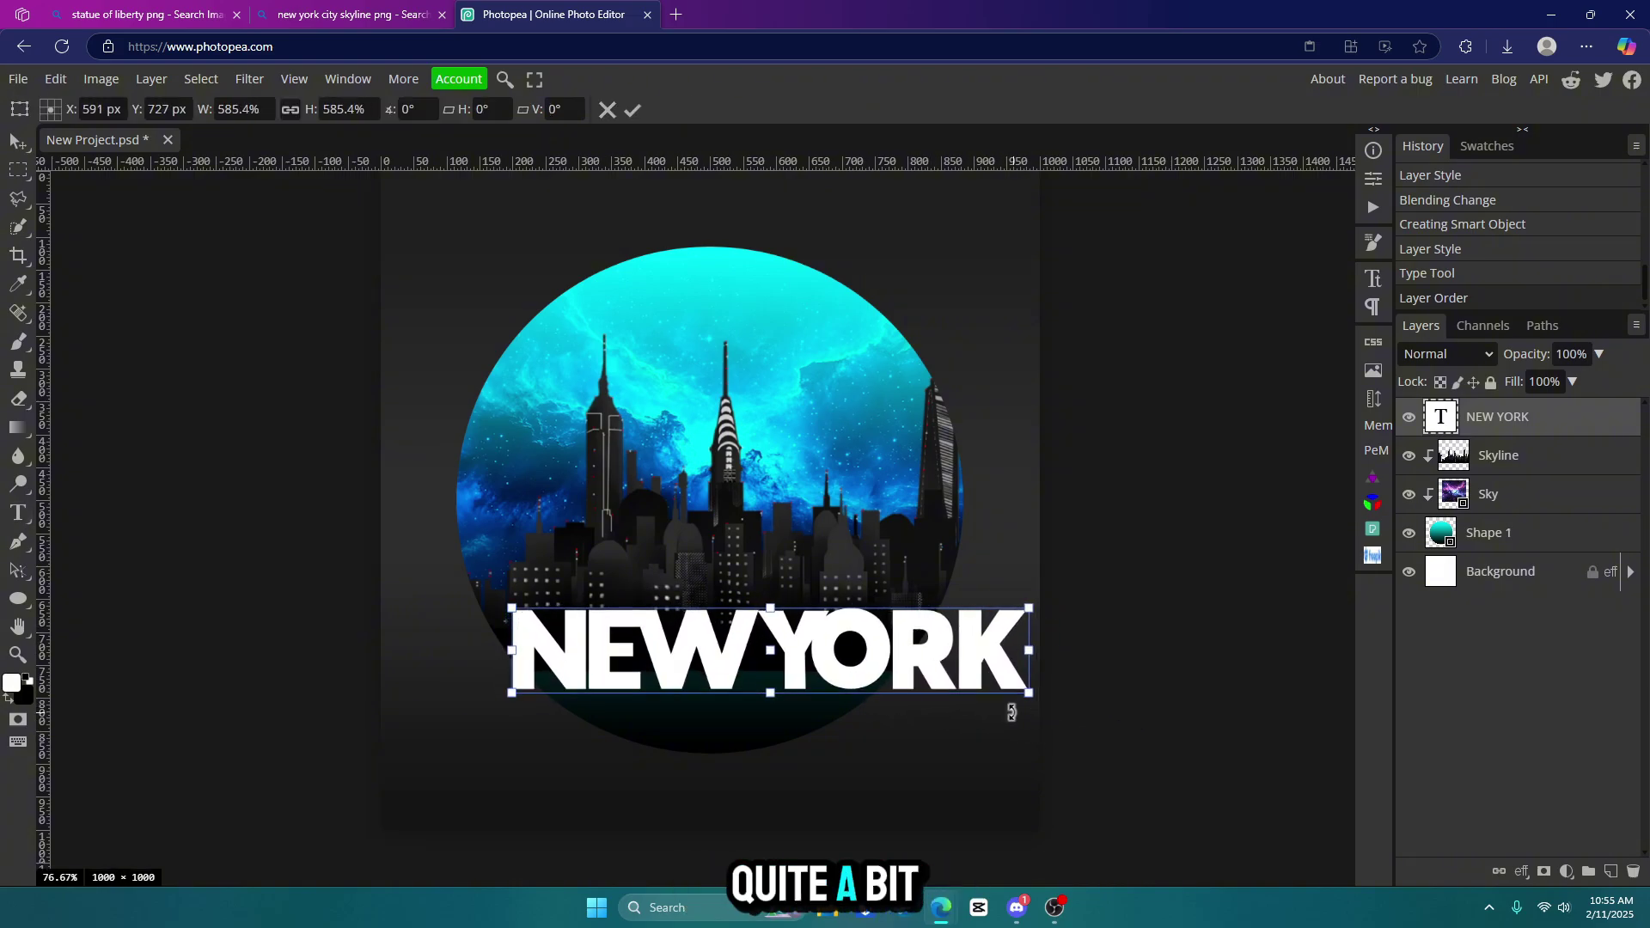
drag(804, 680, 744, 673)
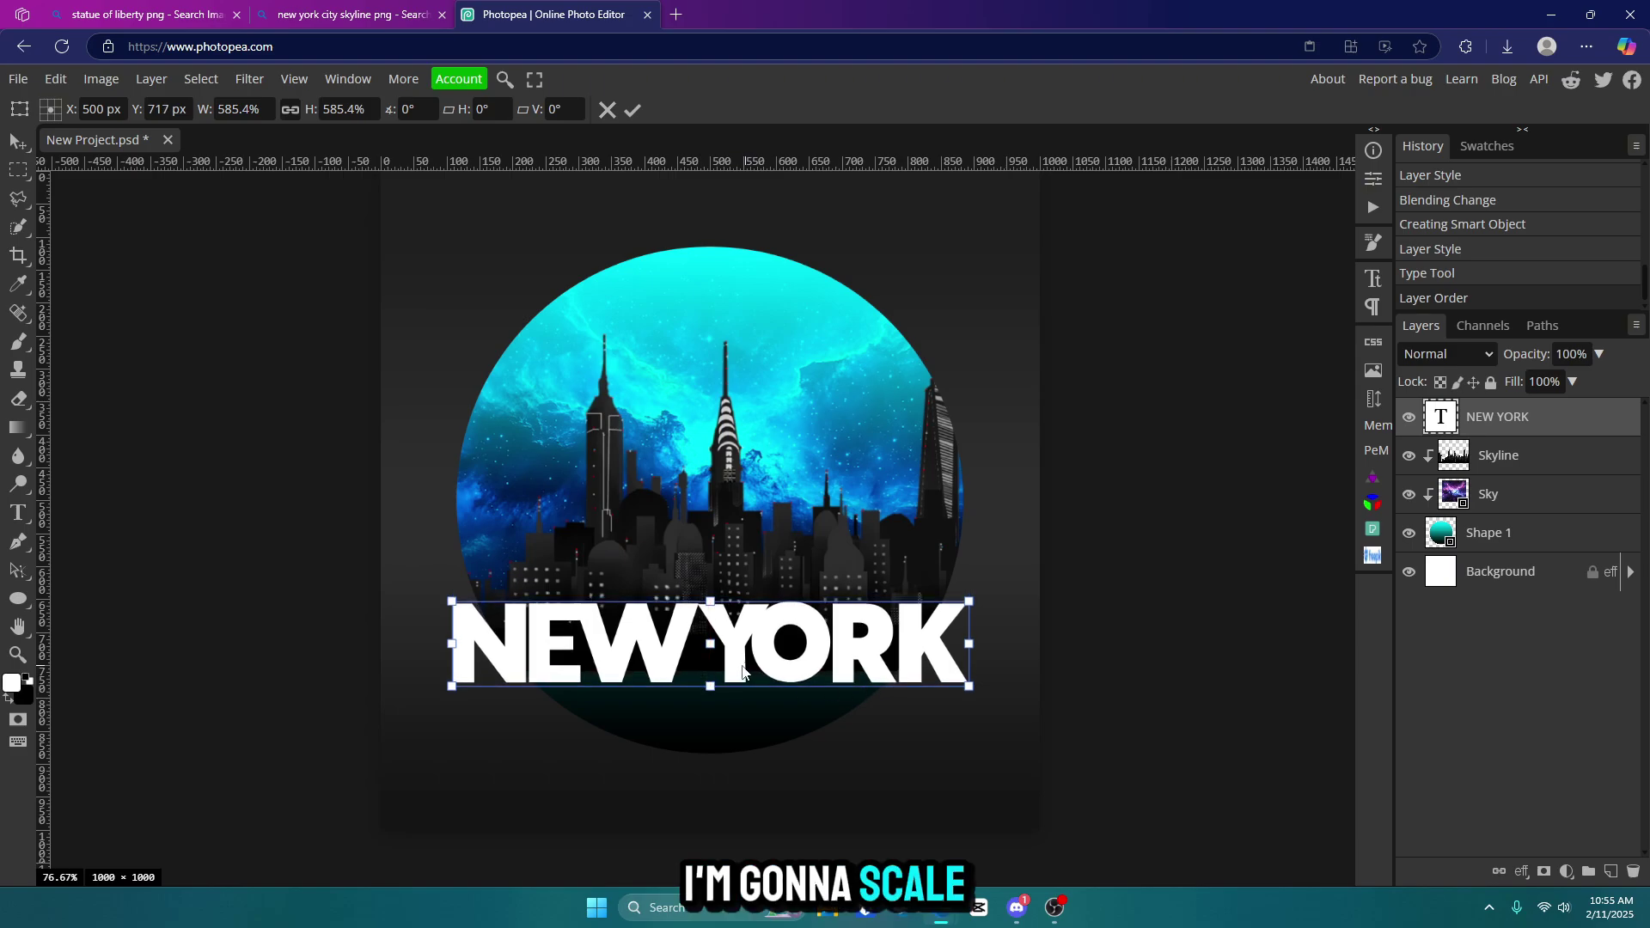
click(634, 111)
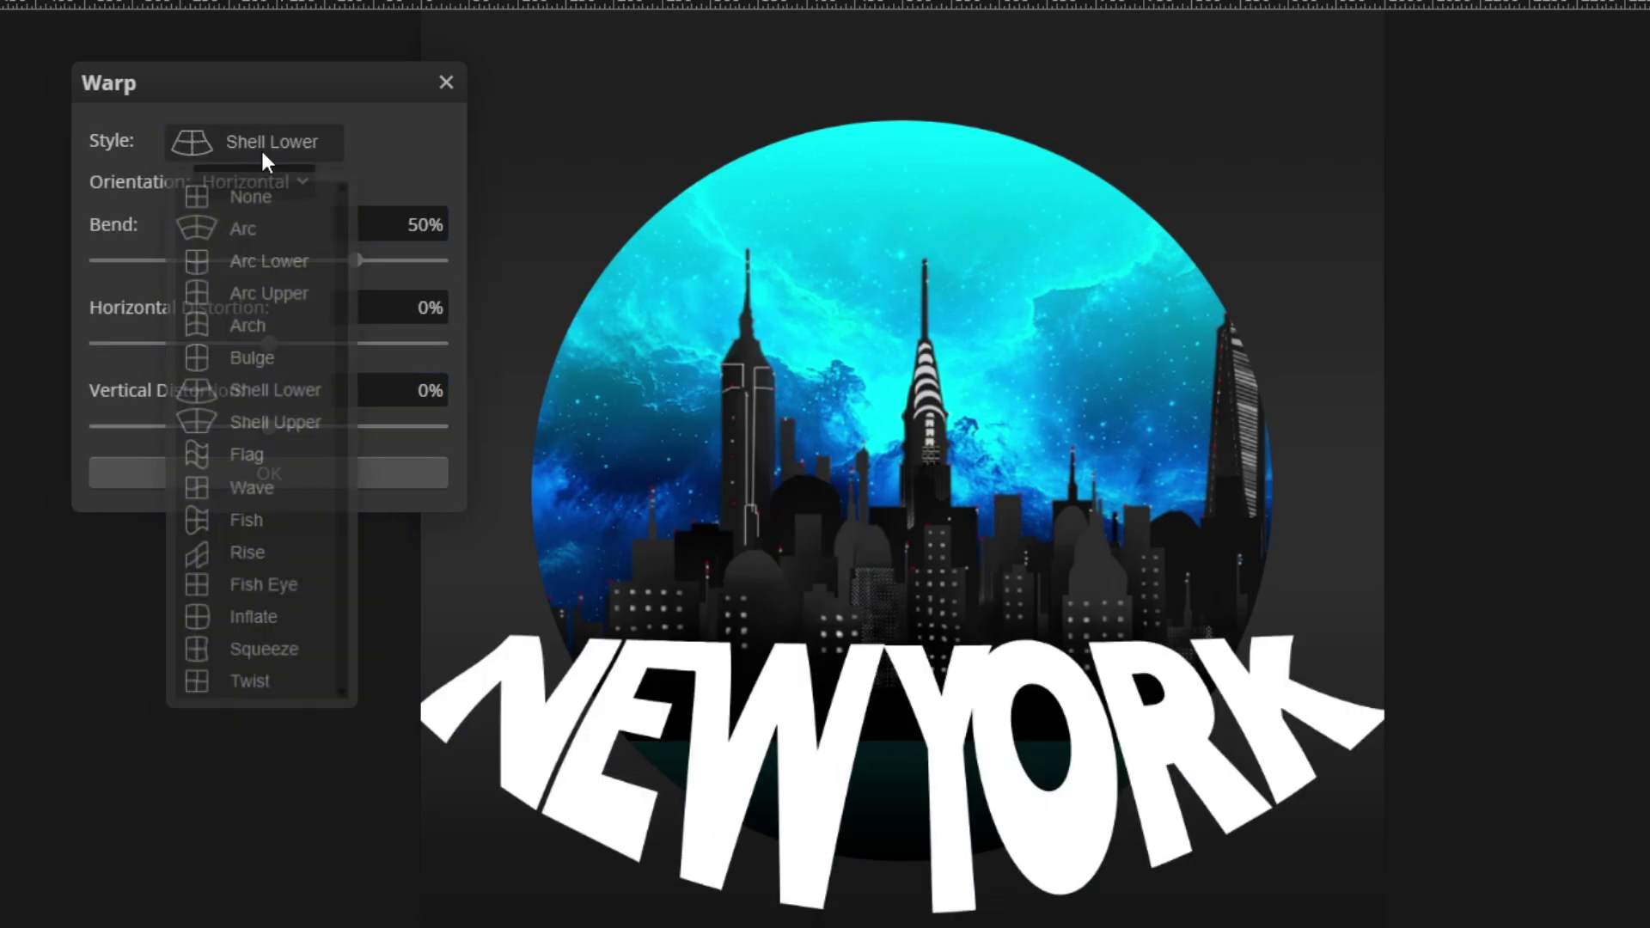
Warp the NEW YORK text with the Shell Lower style at 10% bend and move it slightly up
click(293, 422)
click(272, 142)
click(297, 394)
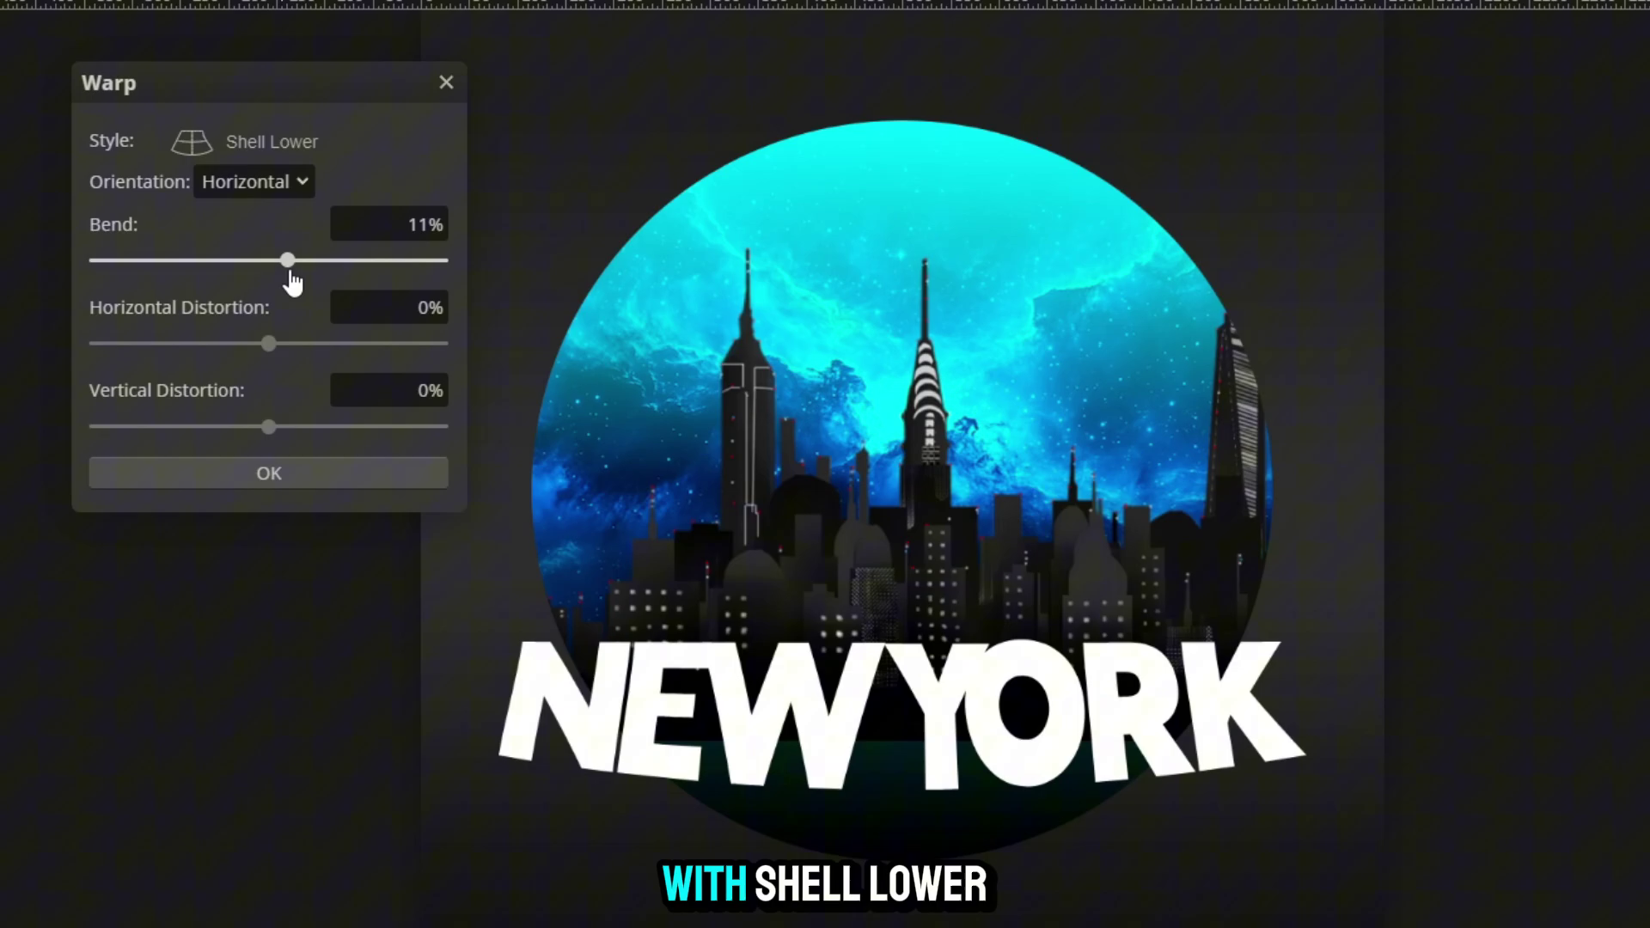
drag(290, 274, 288, 273)
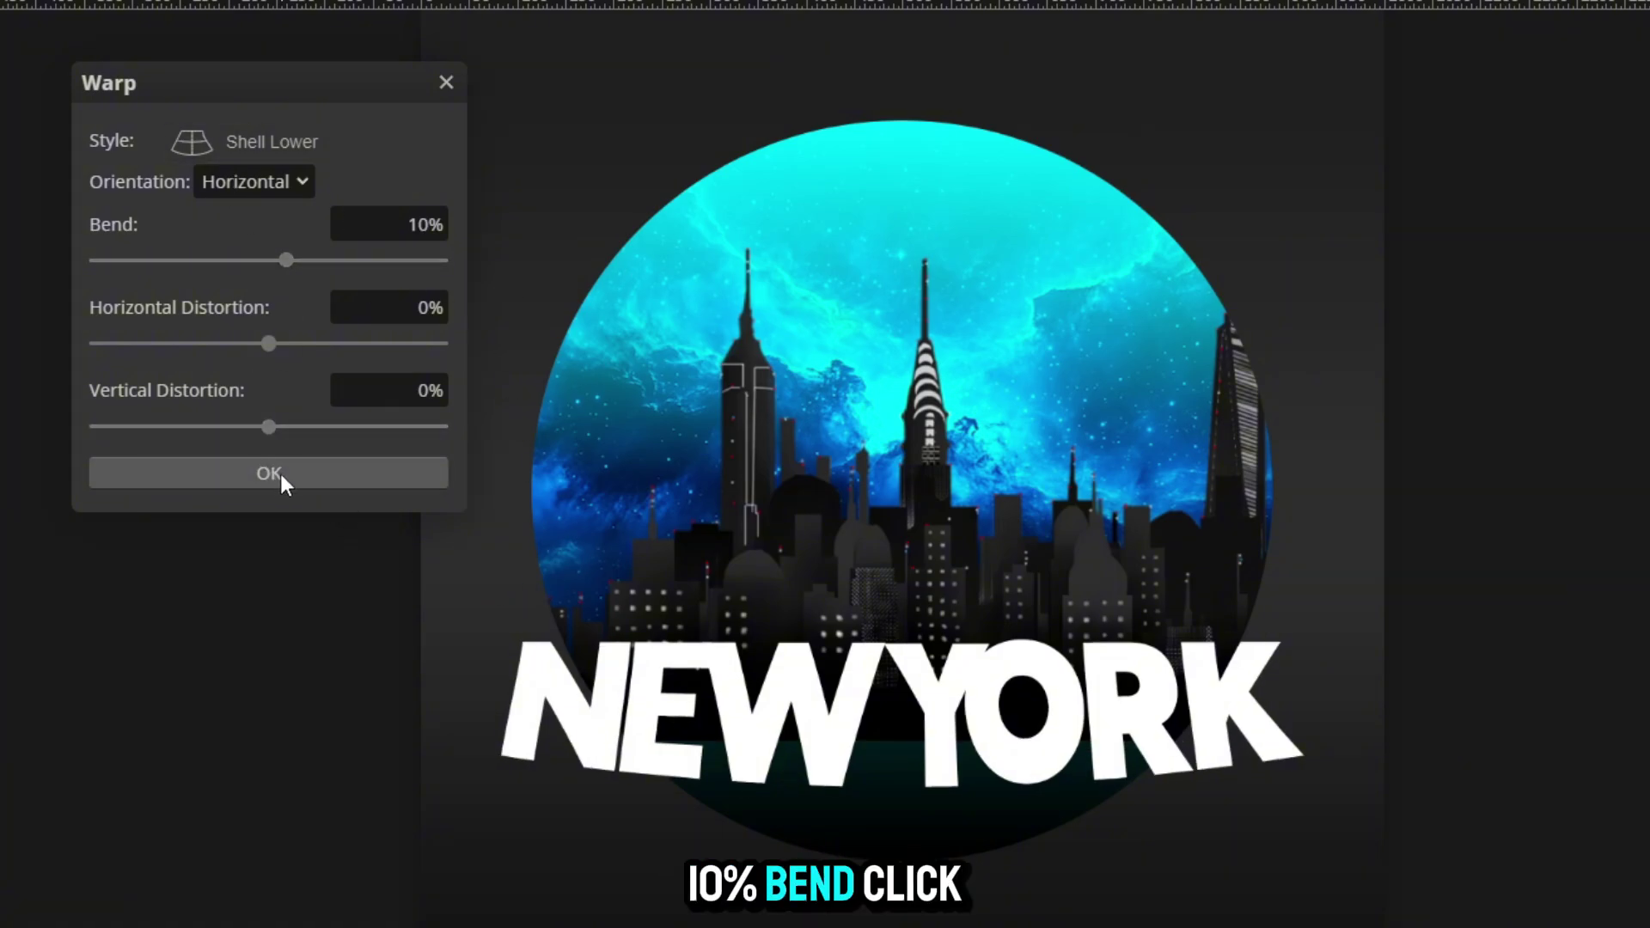
click(308, 474)
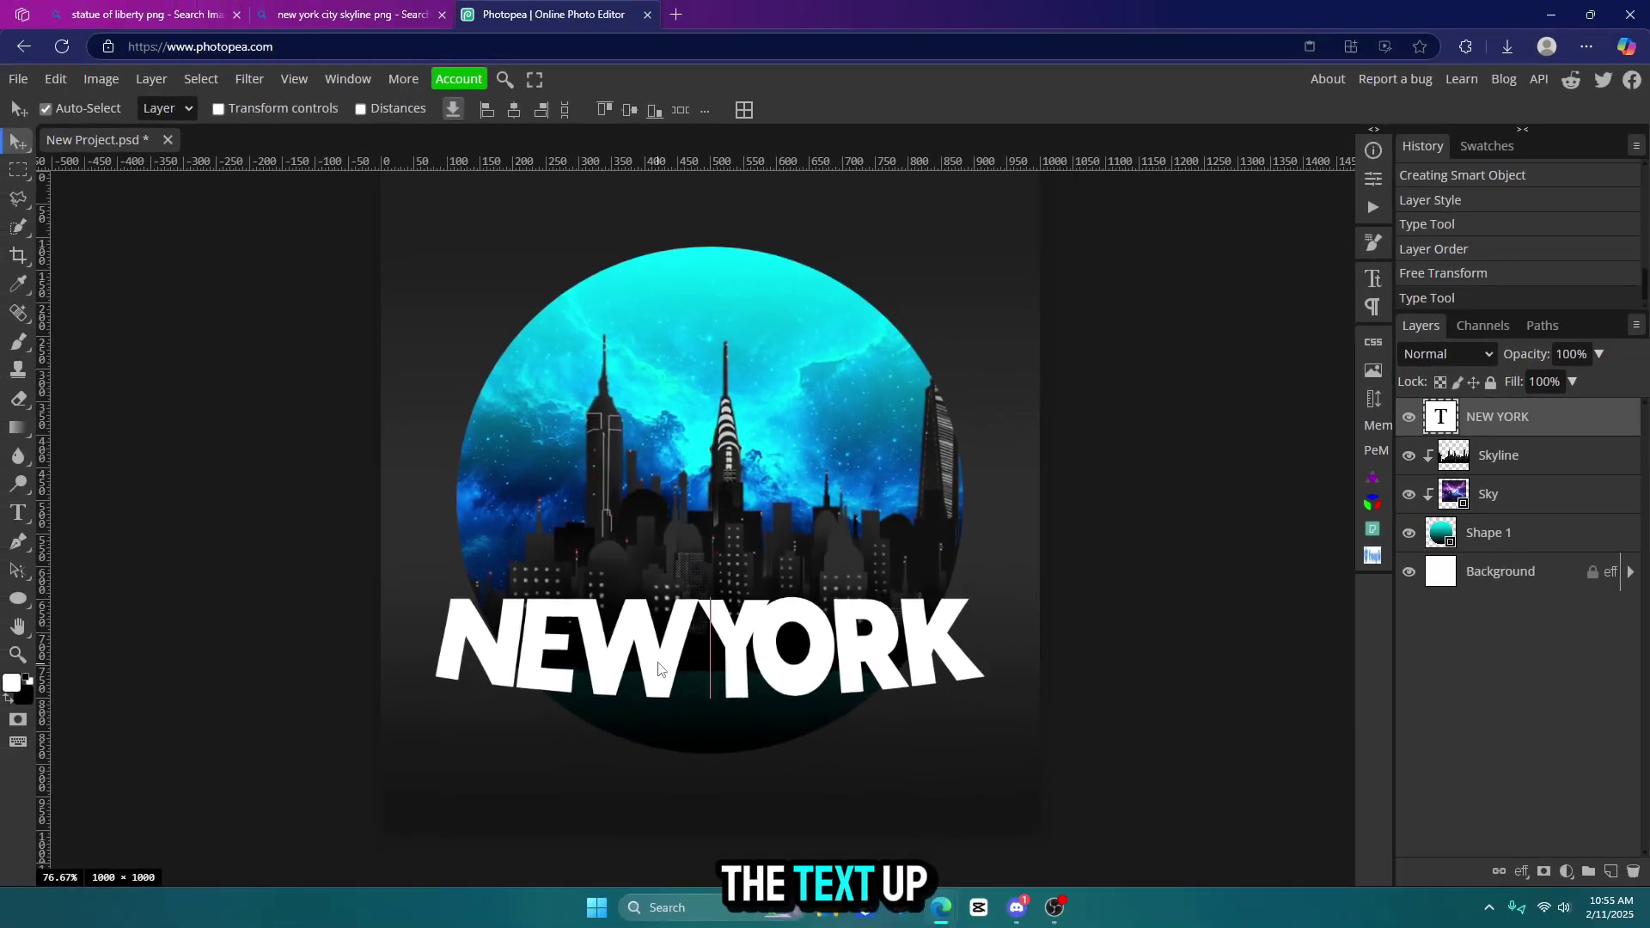
drag(662, 666, 662, 638)
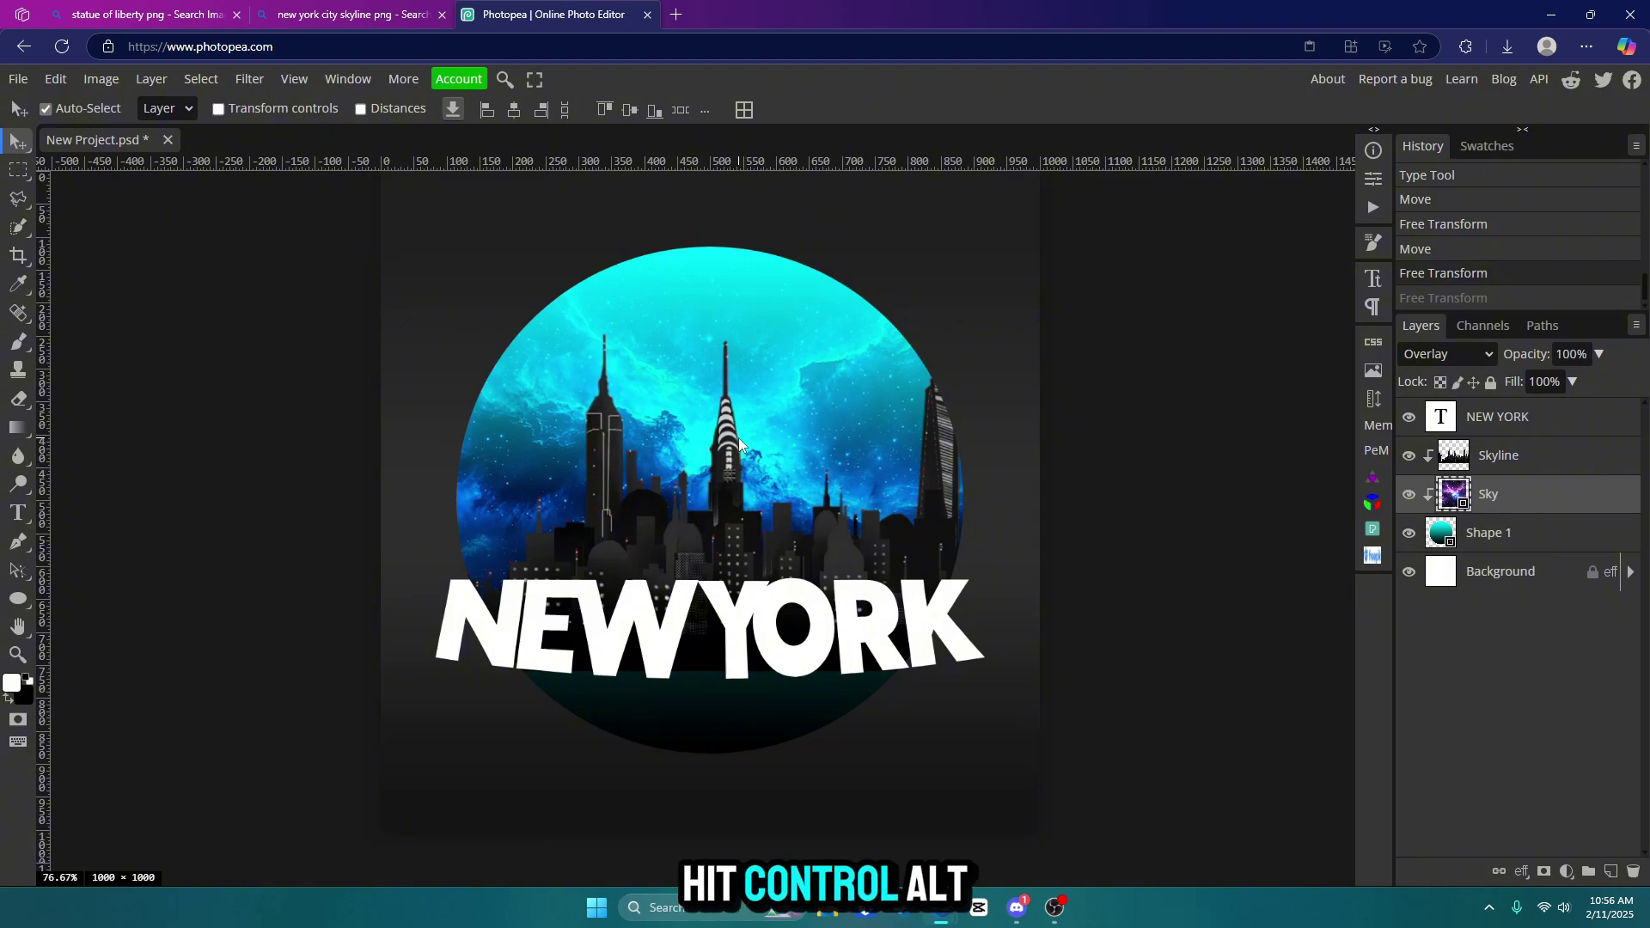
Stretch the Sky image downward so it covers the bottom of the circle
key(ctrl+t)
drag(710, 677, 710, 777)
click(687, 109)
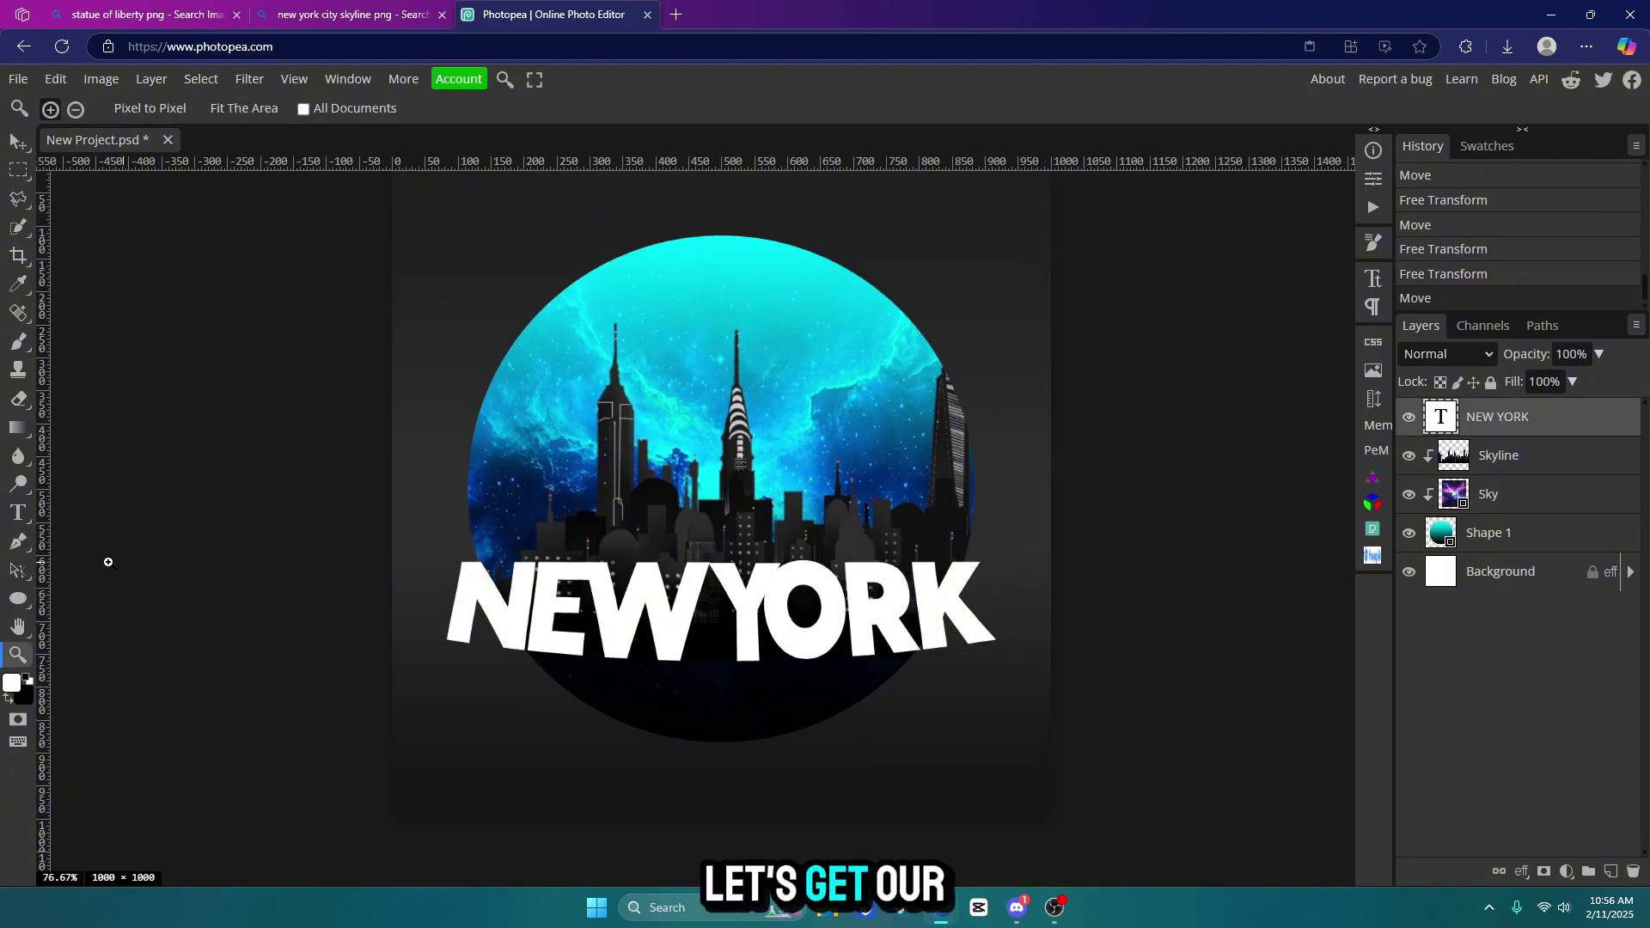
Add the white text "ROLEPLAY" directly below the NEW YORK text
key(t)
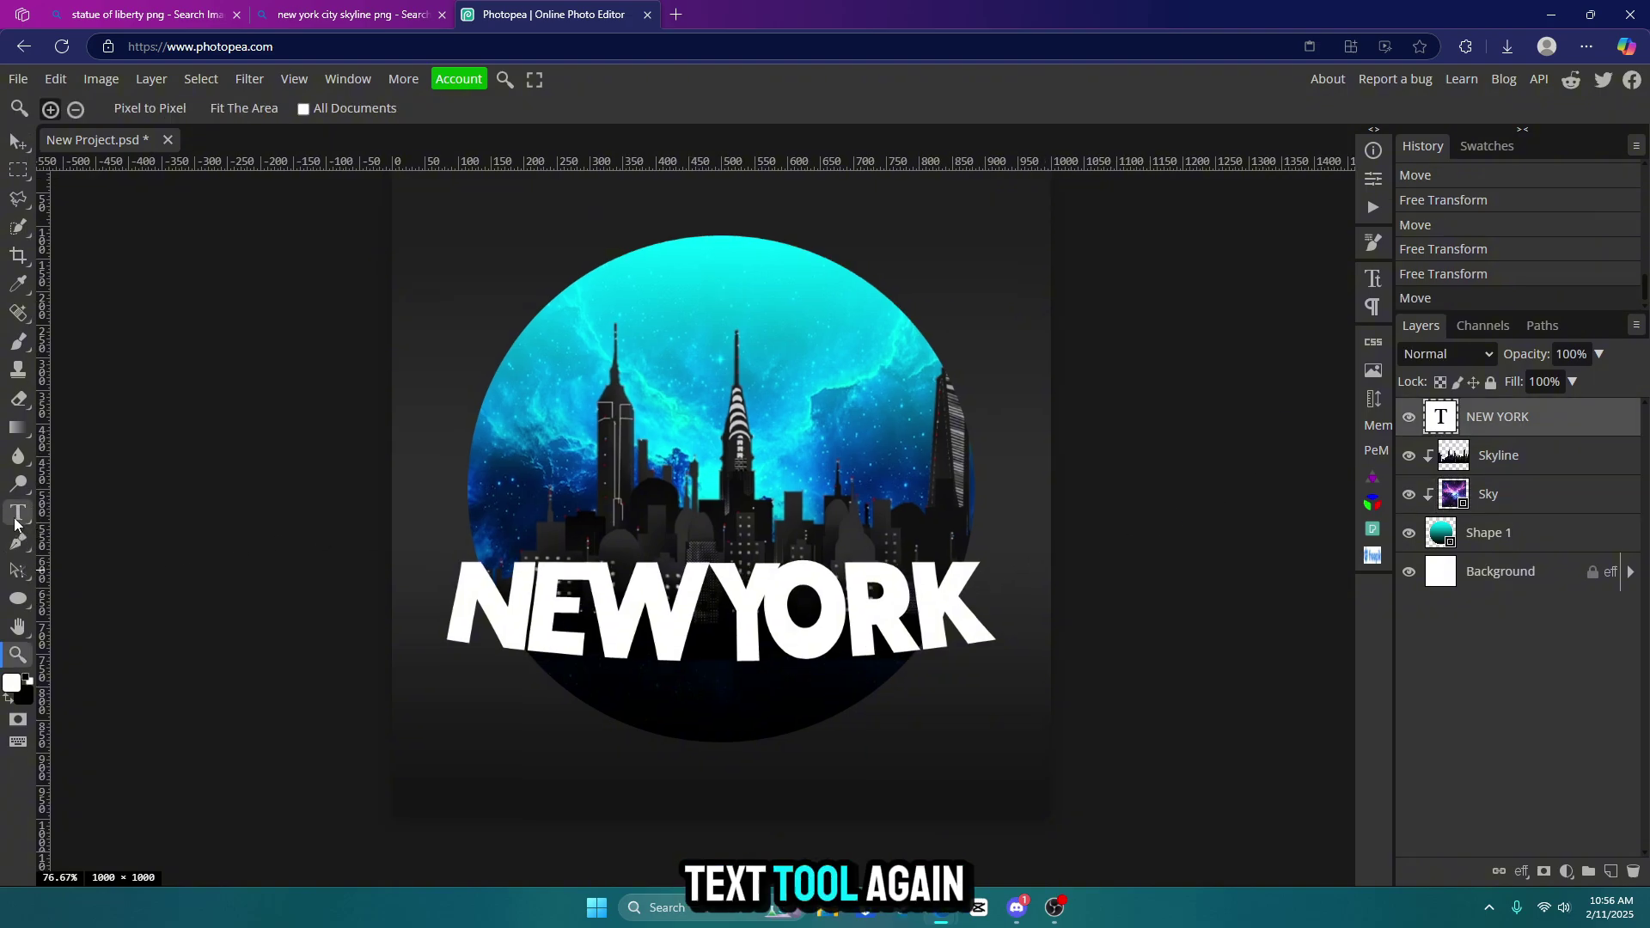
click(517, 726)
text(ROLEPLAY)
click(753, 109)
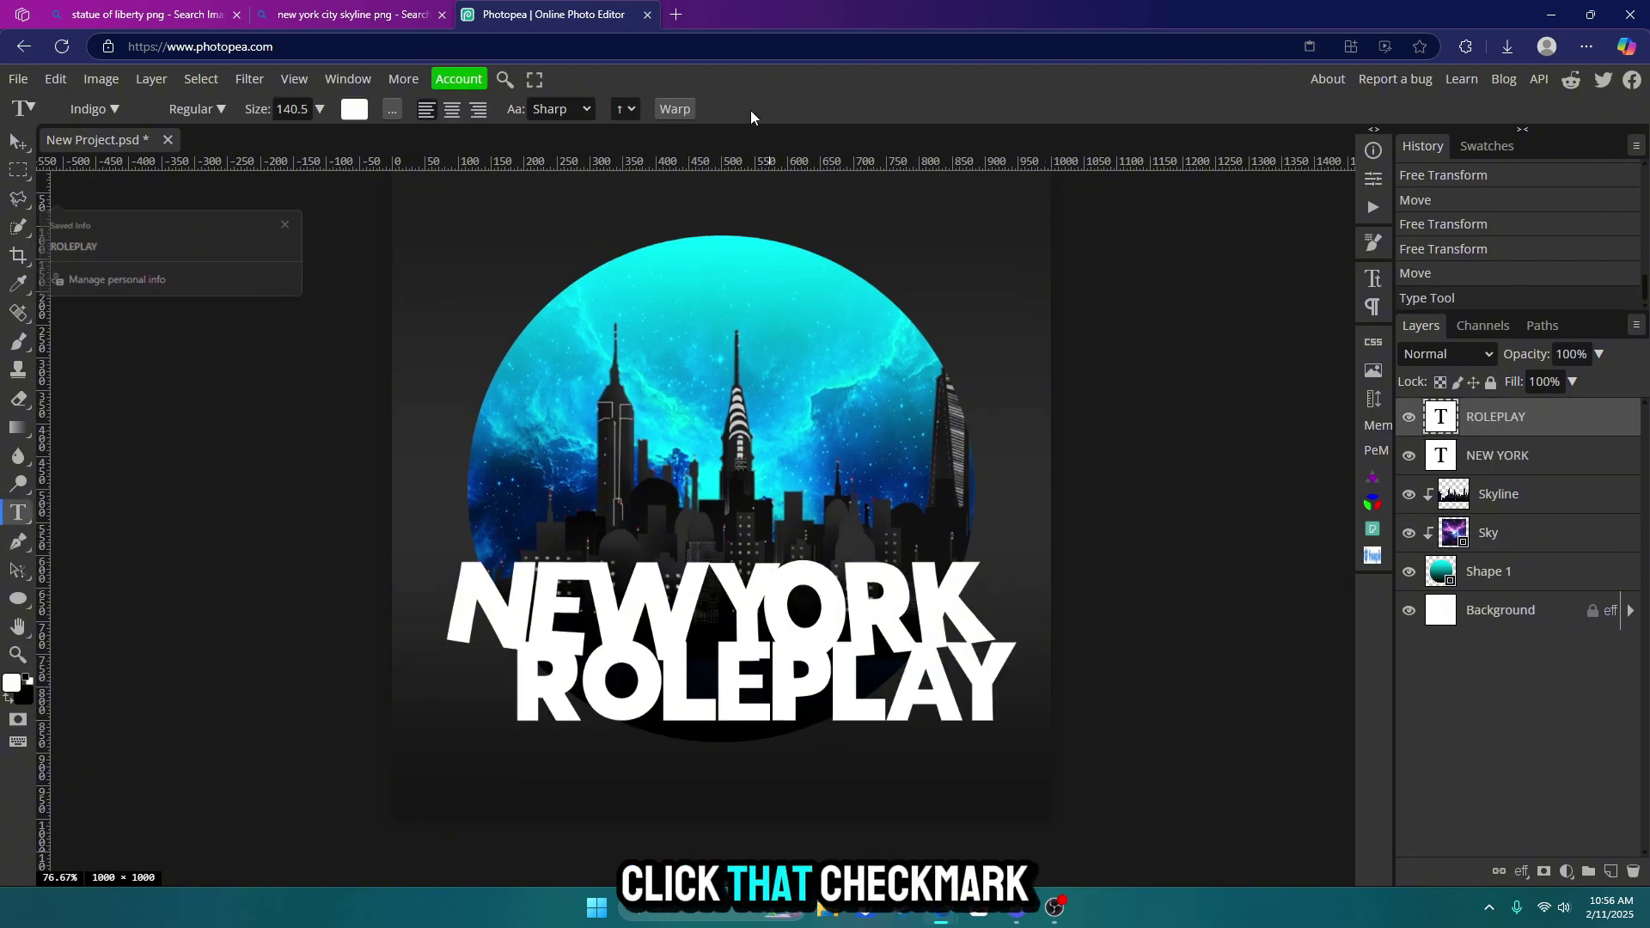
Warp the ROLEPLAY text with the Shell Lower style at 10% bend
click(685, 110)
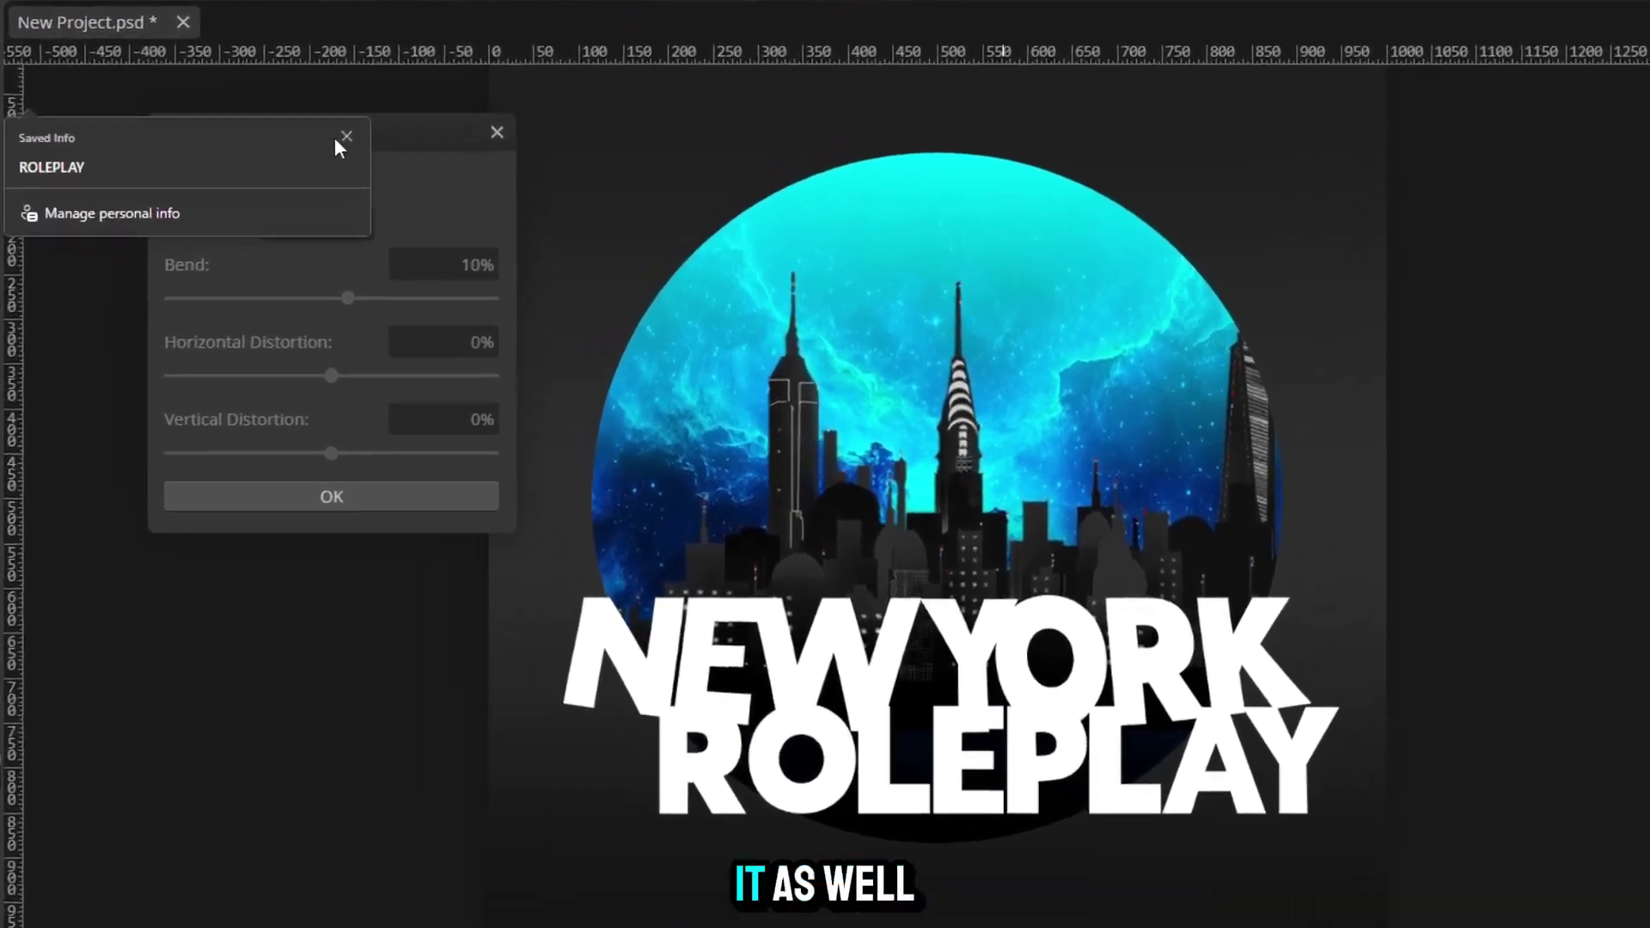
click(288, 223)
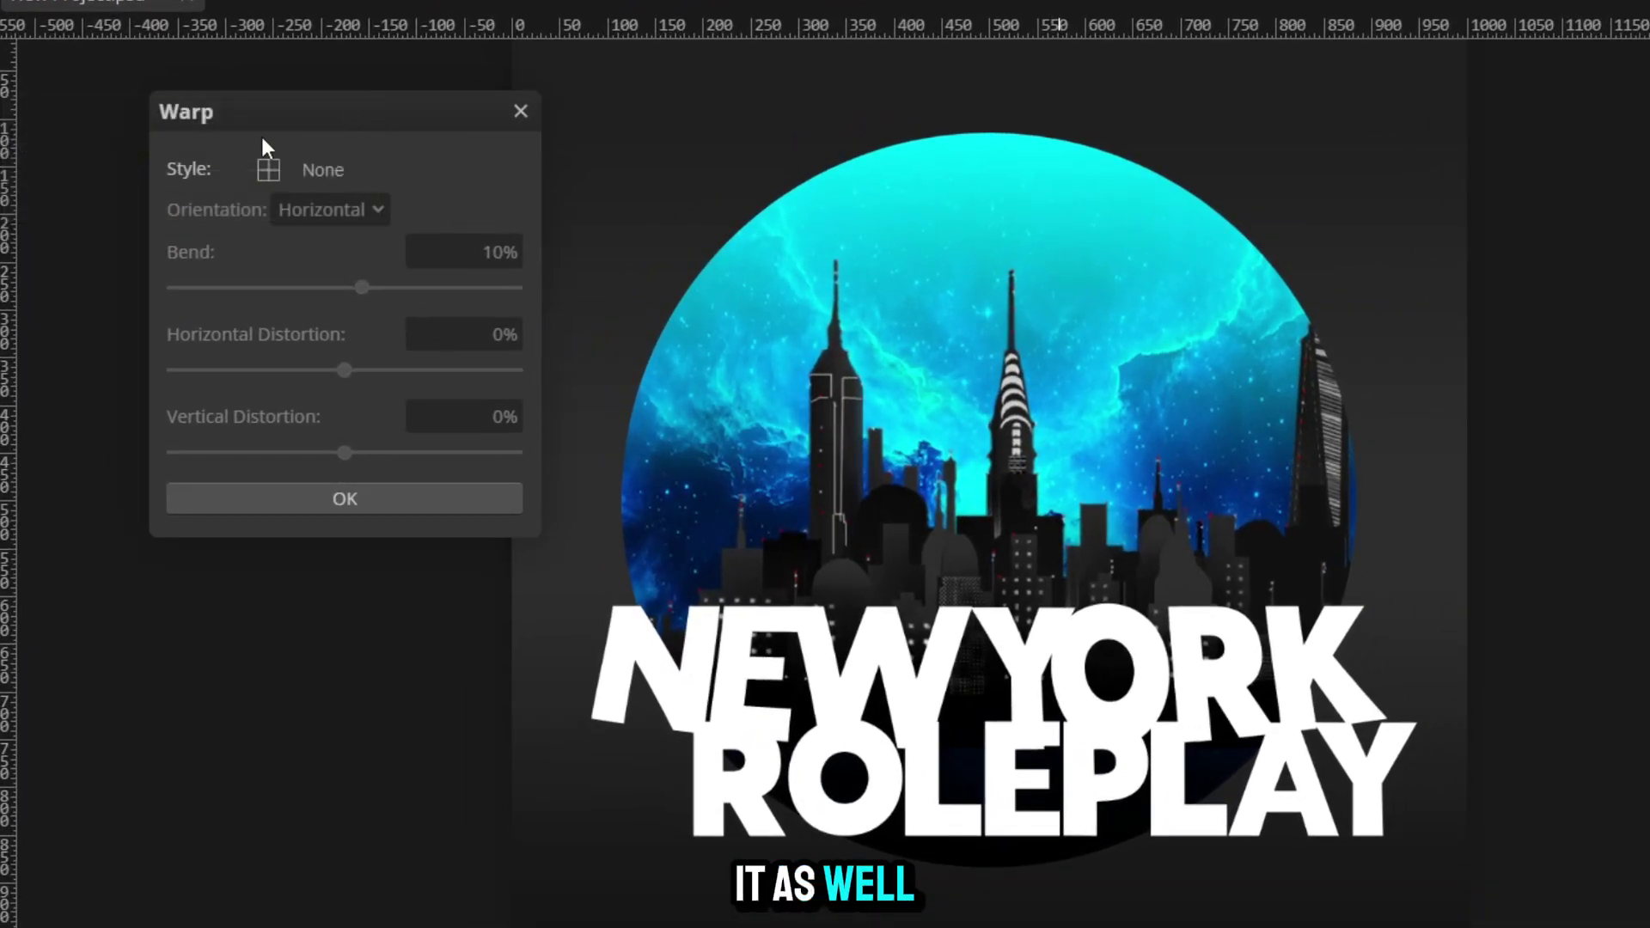
click(266, 260)
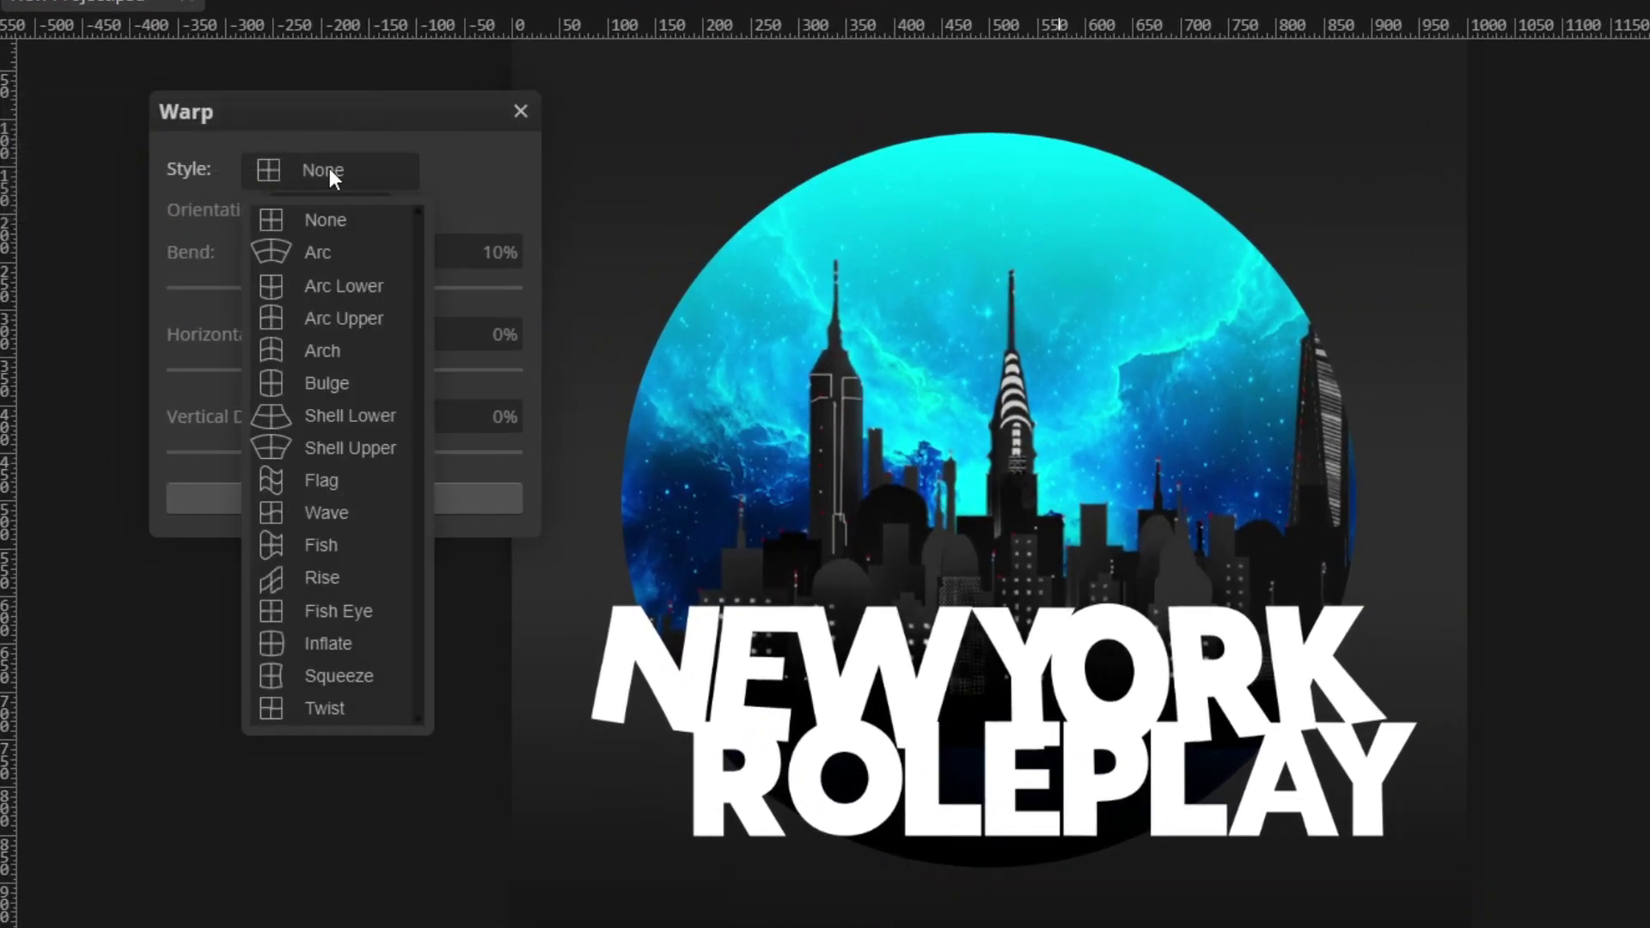
click(365, 422)
drag(374, 285, 362, 288)
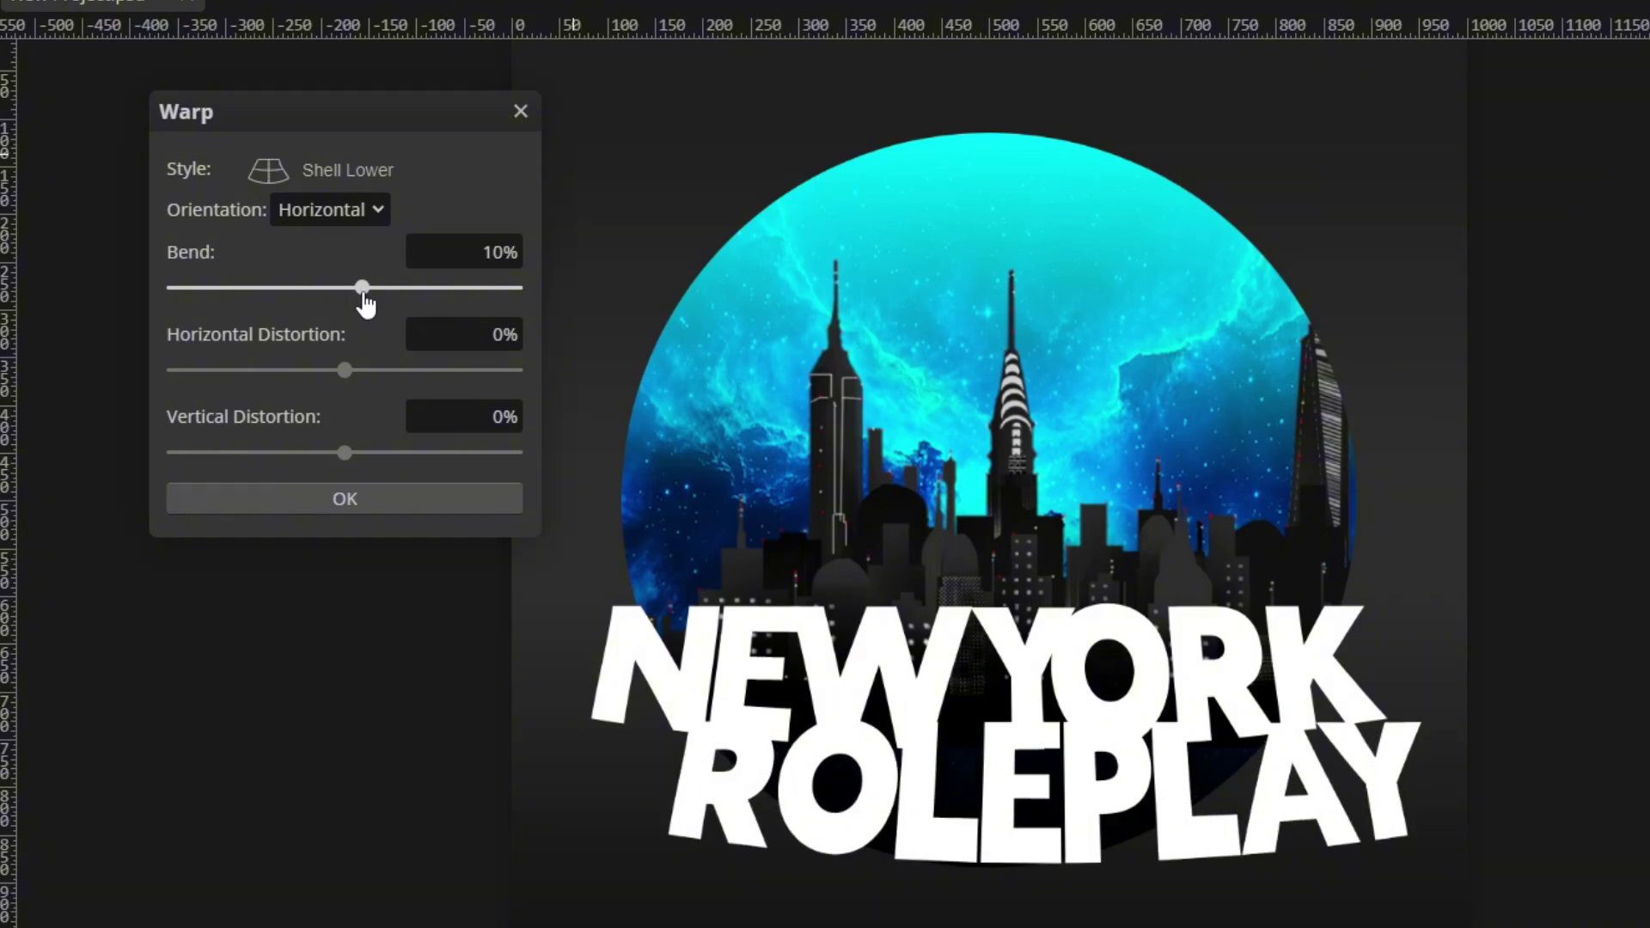
click(399, 504)
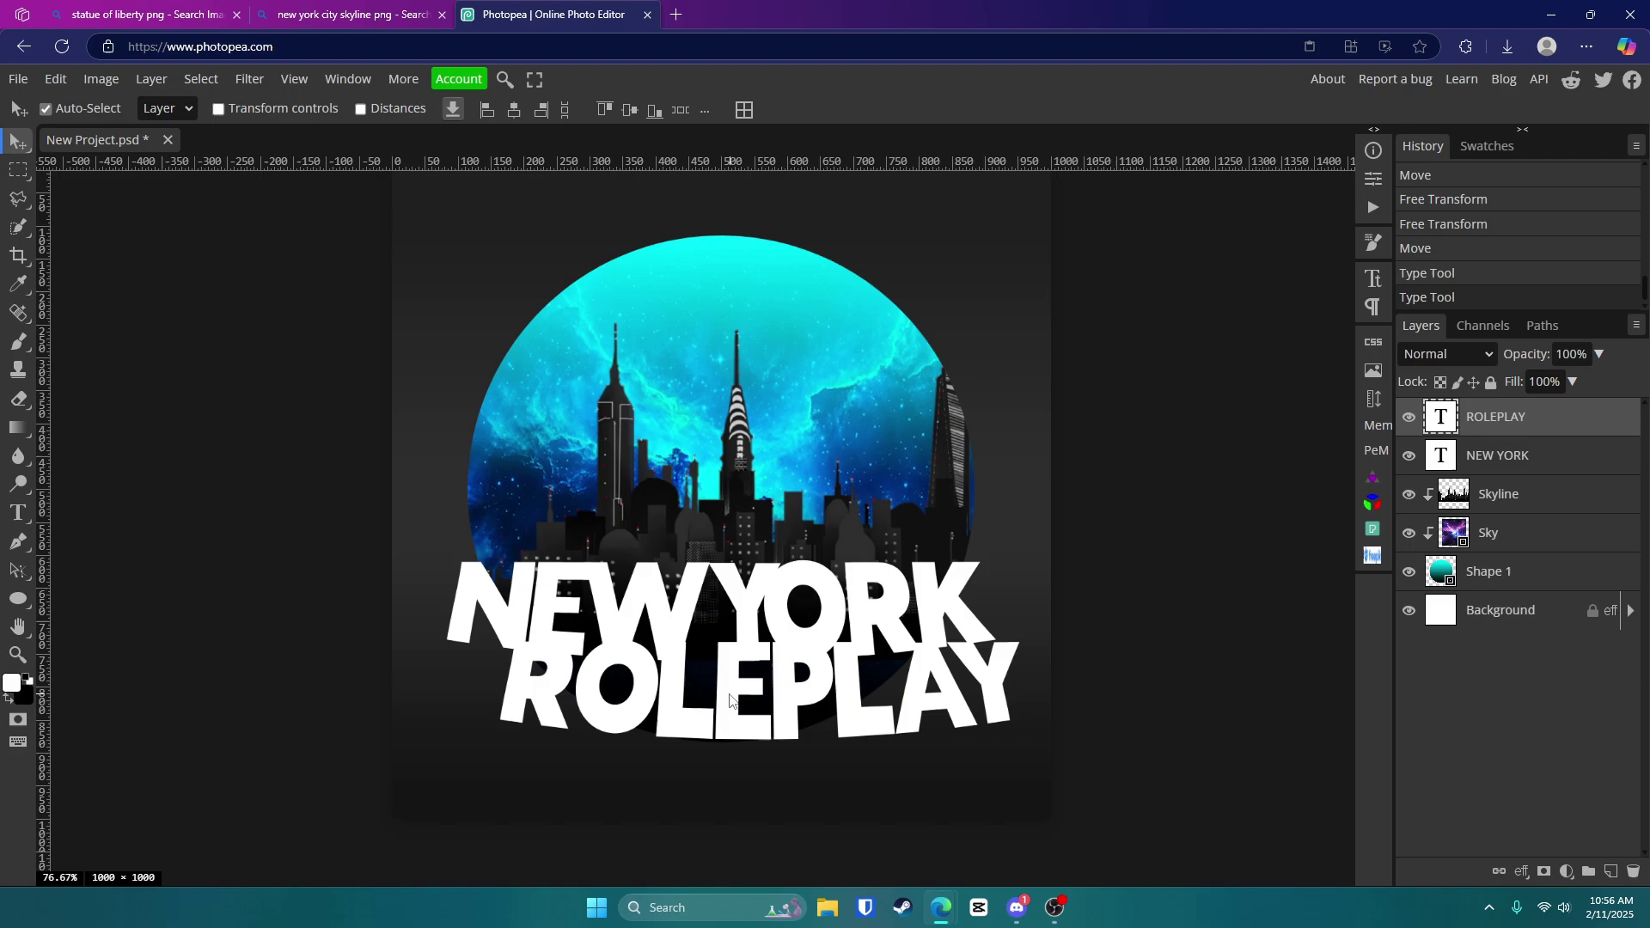
Scale the ROLEPLAY text down to about 52% and centre it below NEW YORK inside the circle
drag(729, 700, 720, 698)
key(ctrl+t)
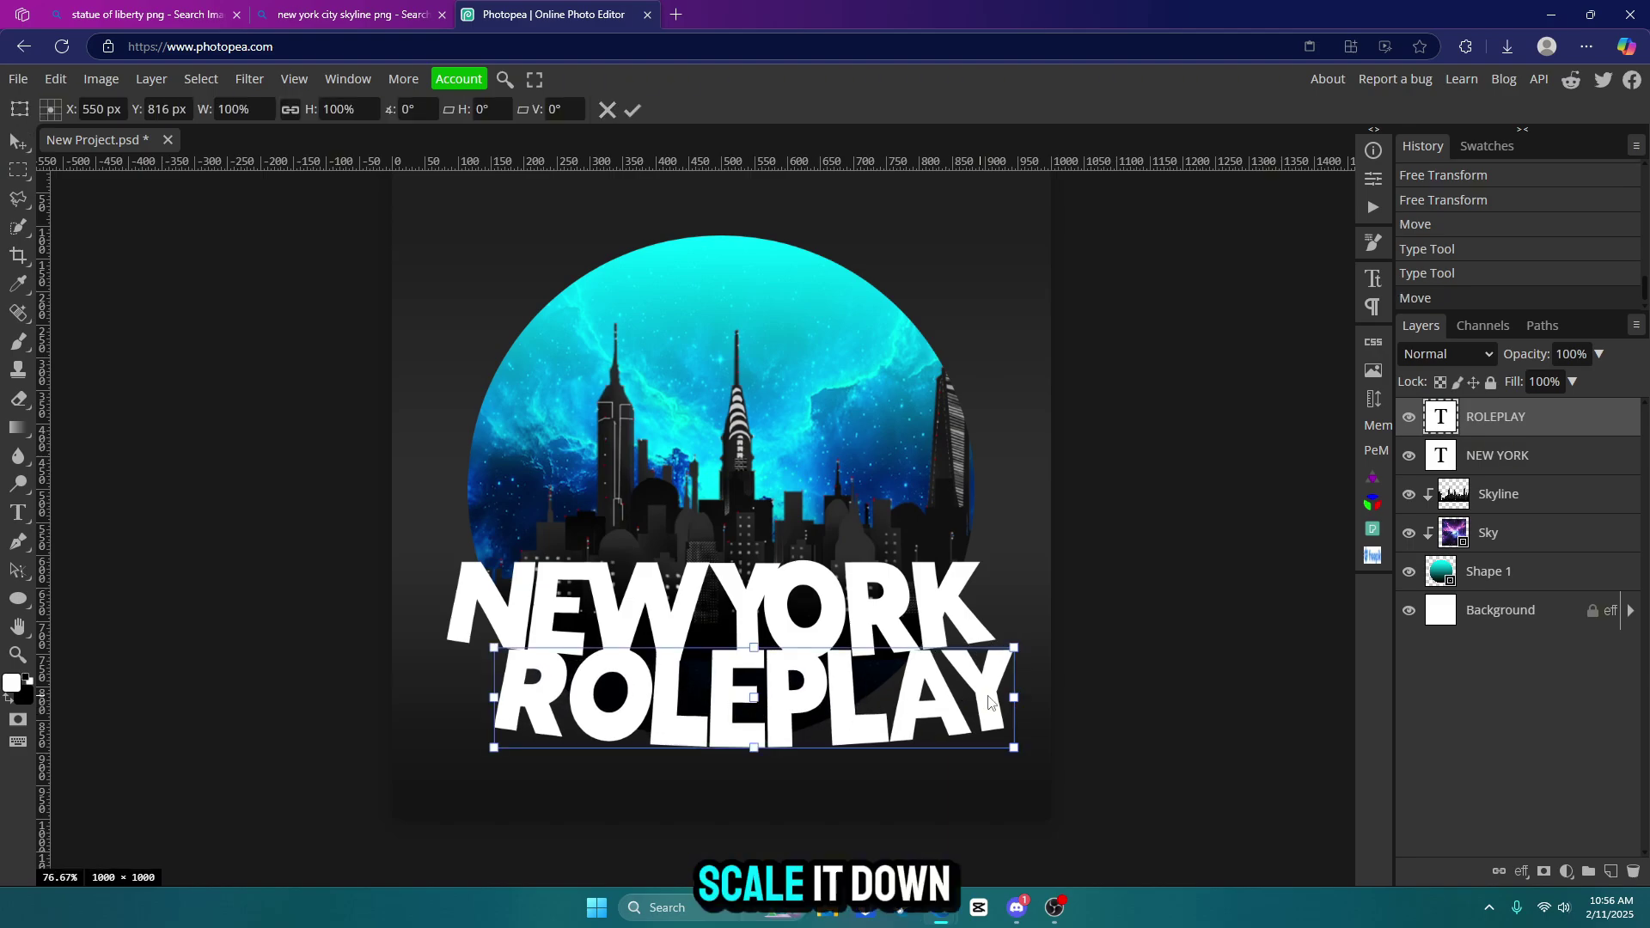
drag(1013, 698, 767, 698)
drag(715, 697, 806, 686)
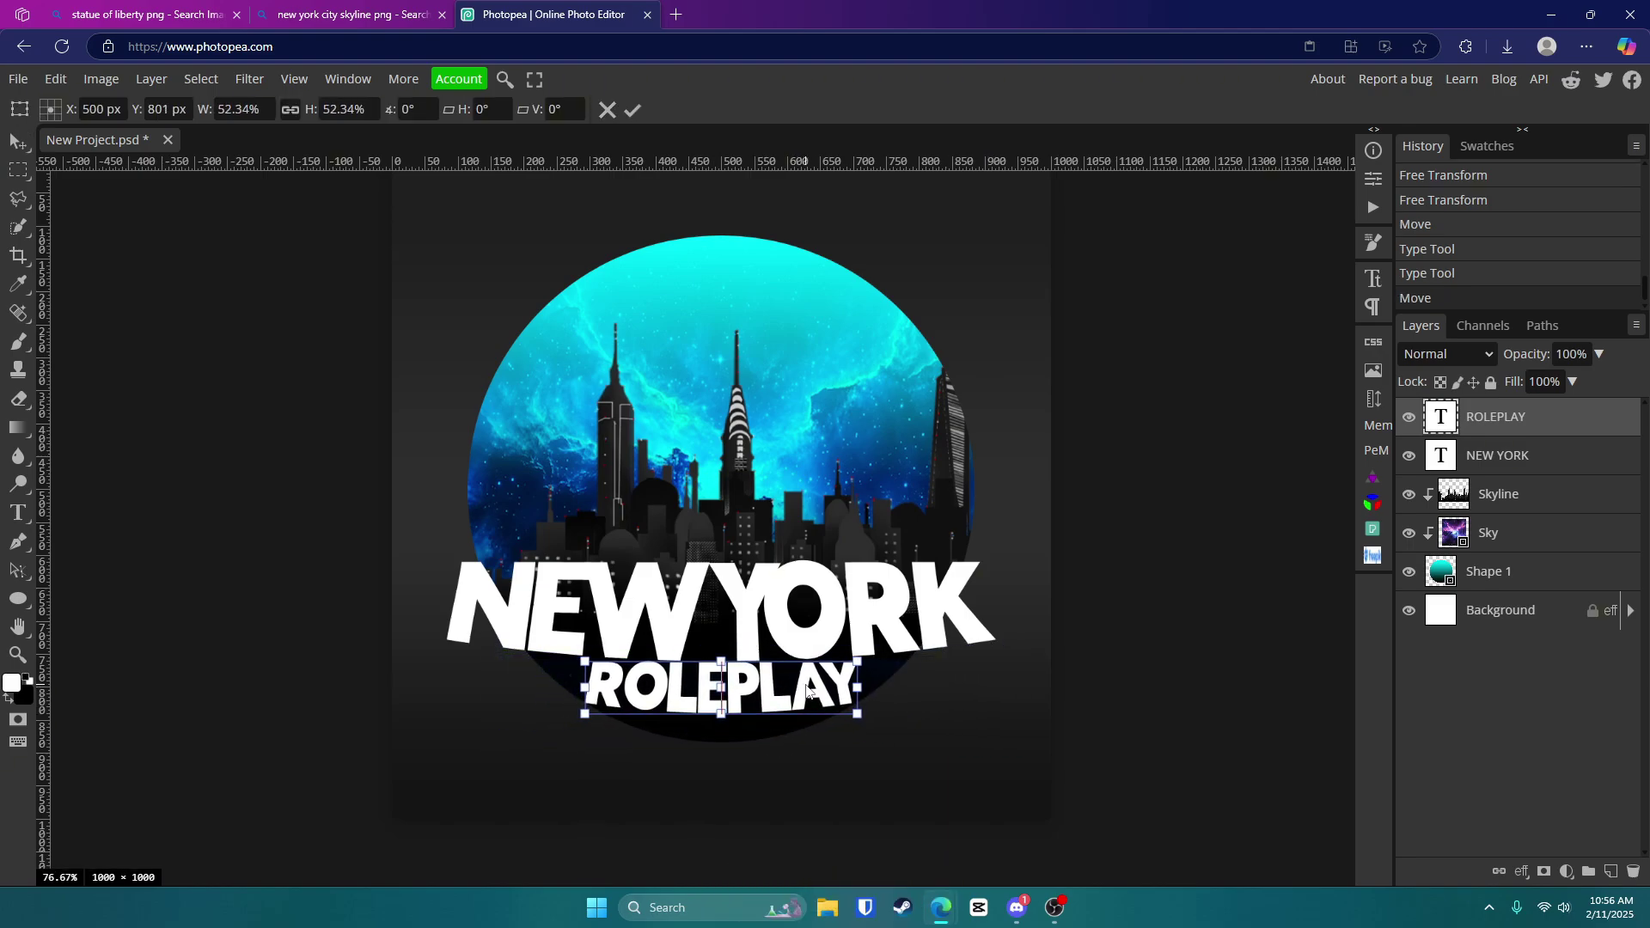
click(634, 109)
Recolour the ROLEPLAY text to the cyan swatch, hex 00f7ff
double_click(710, 693)
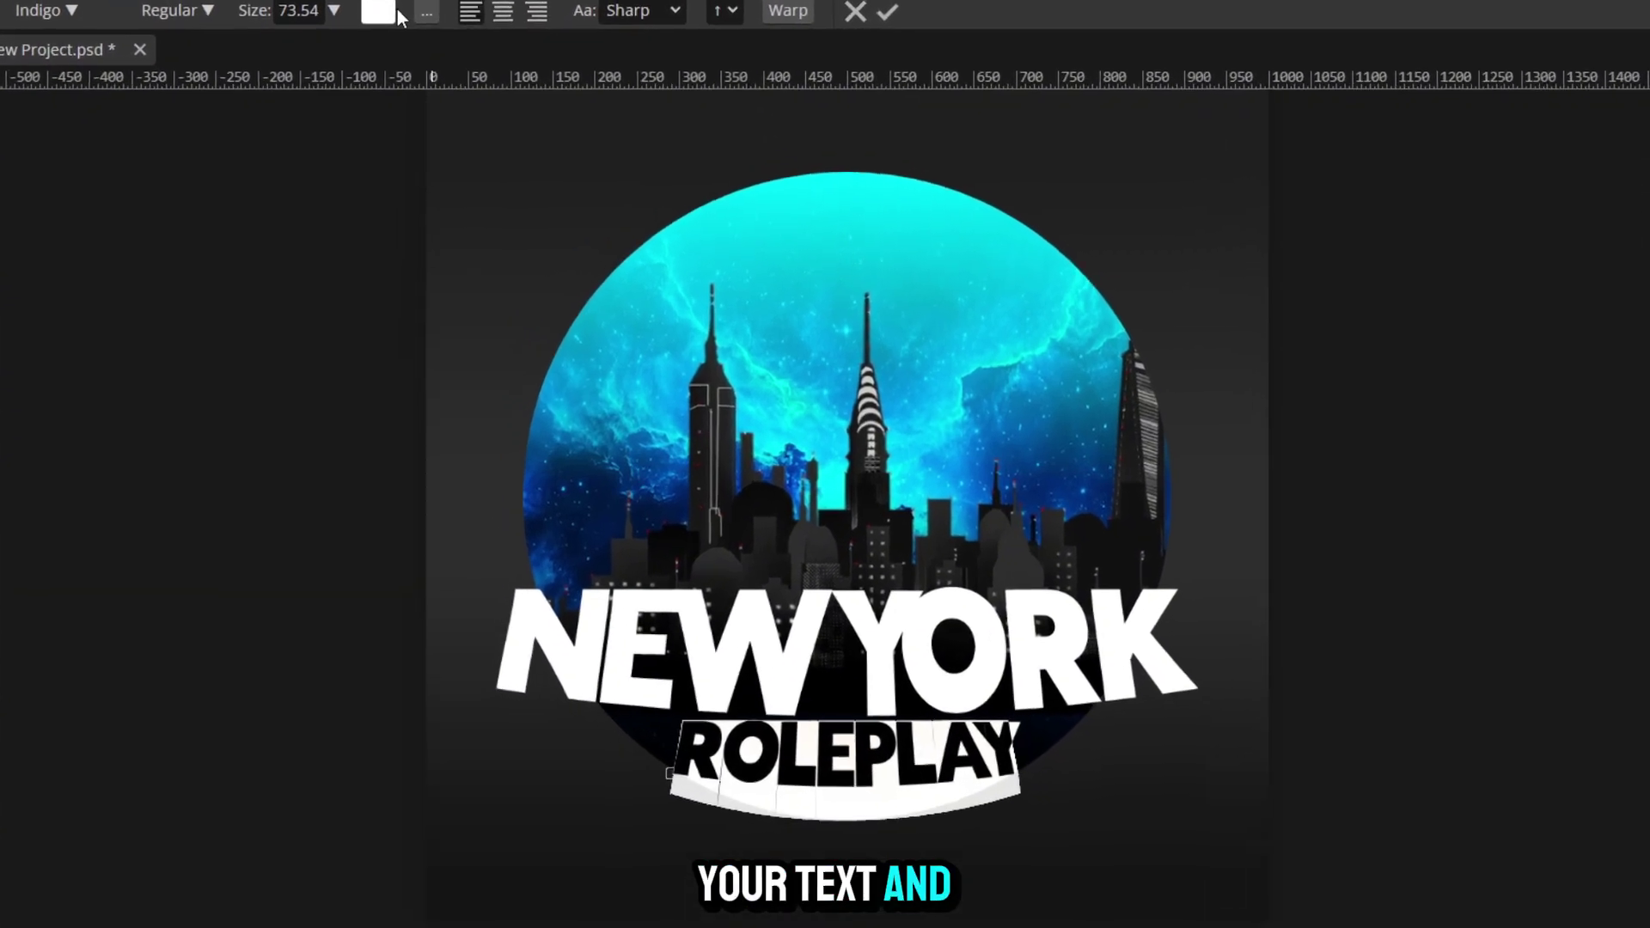
click(383, 12)
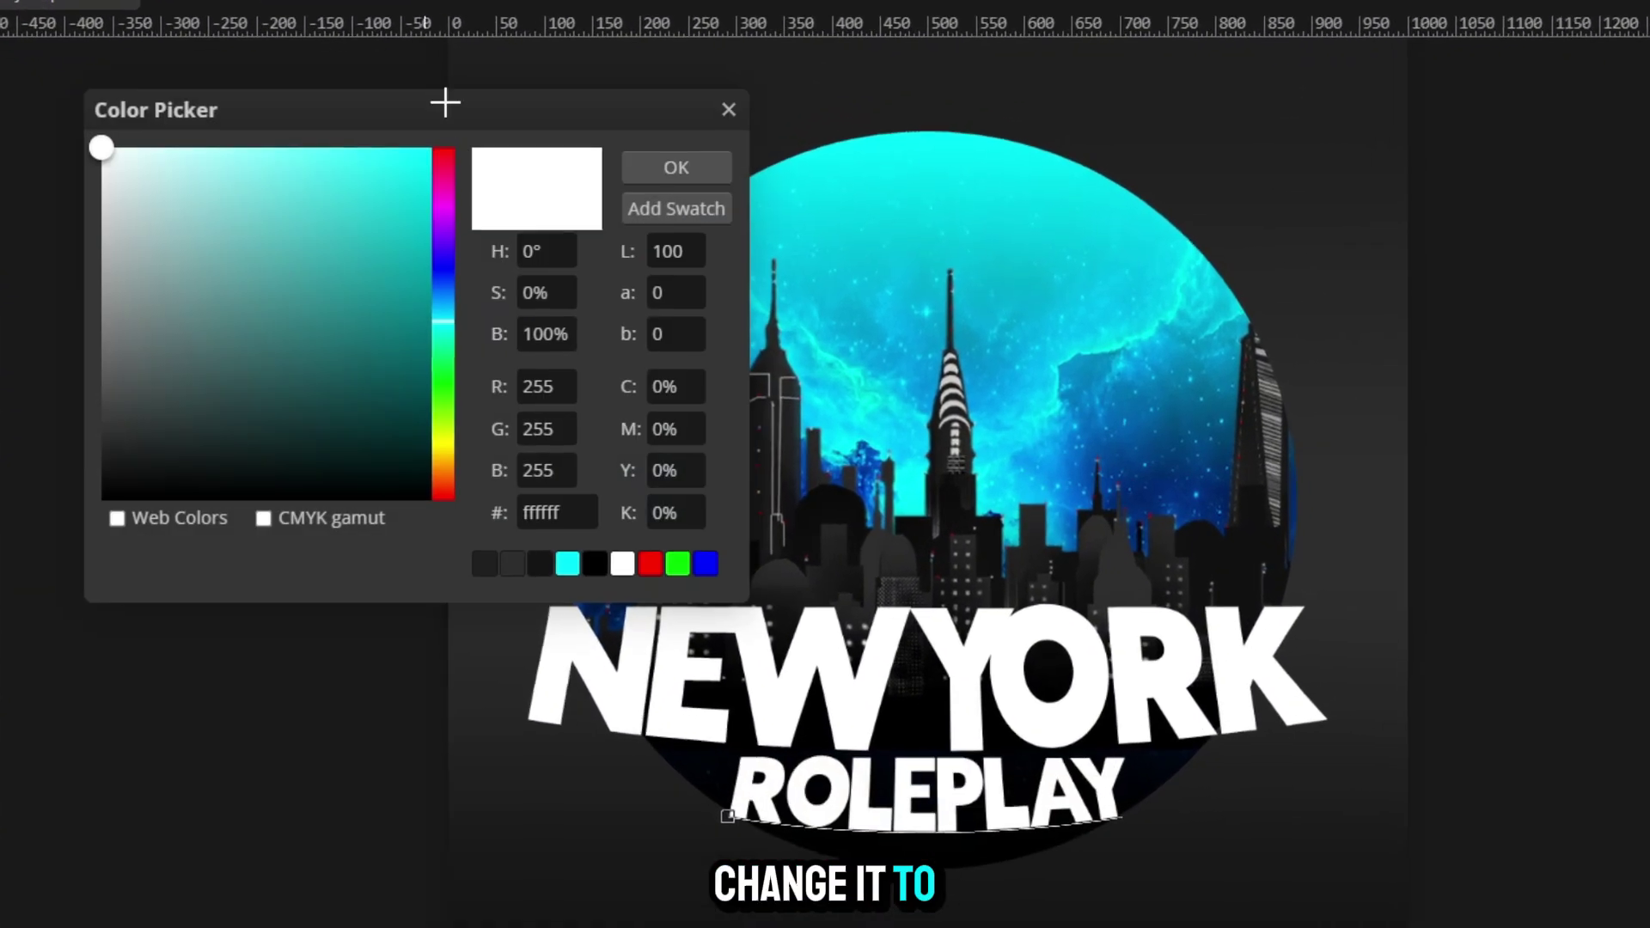
click(569, 563)
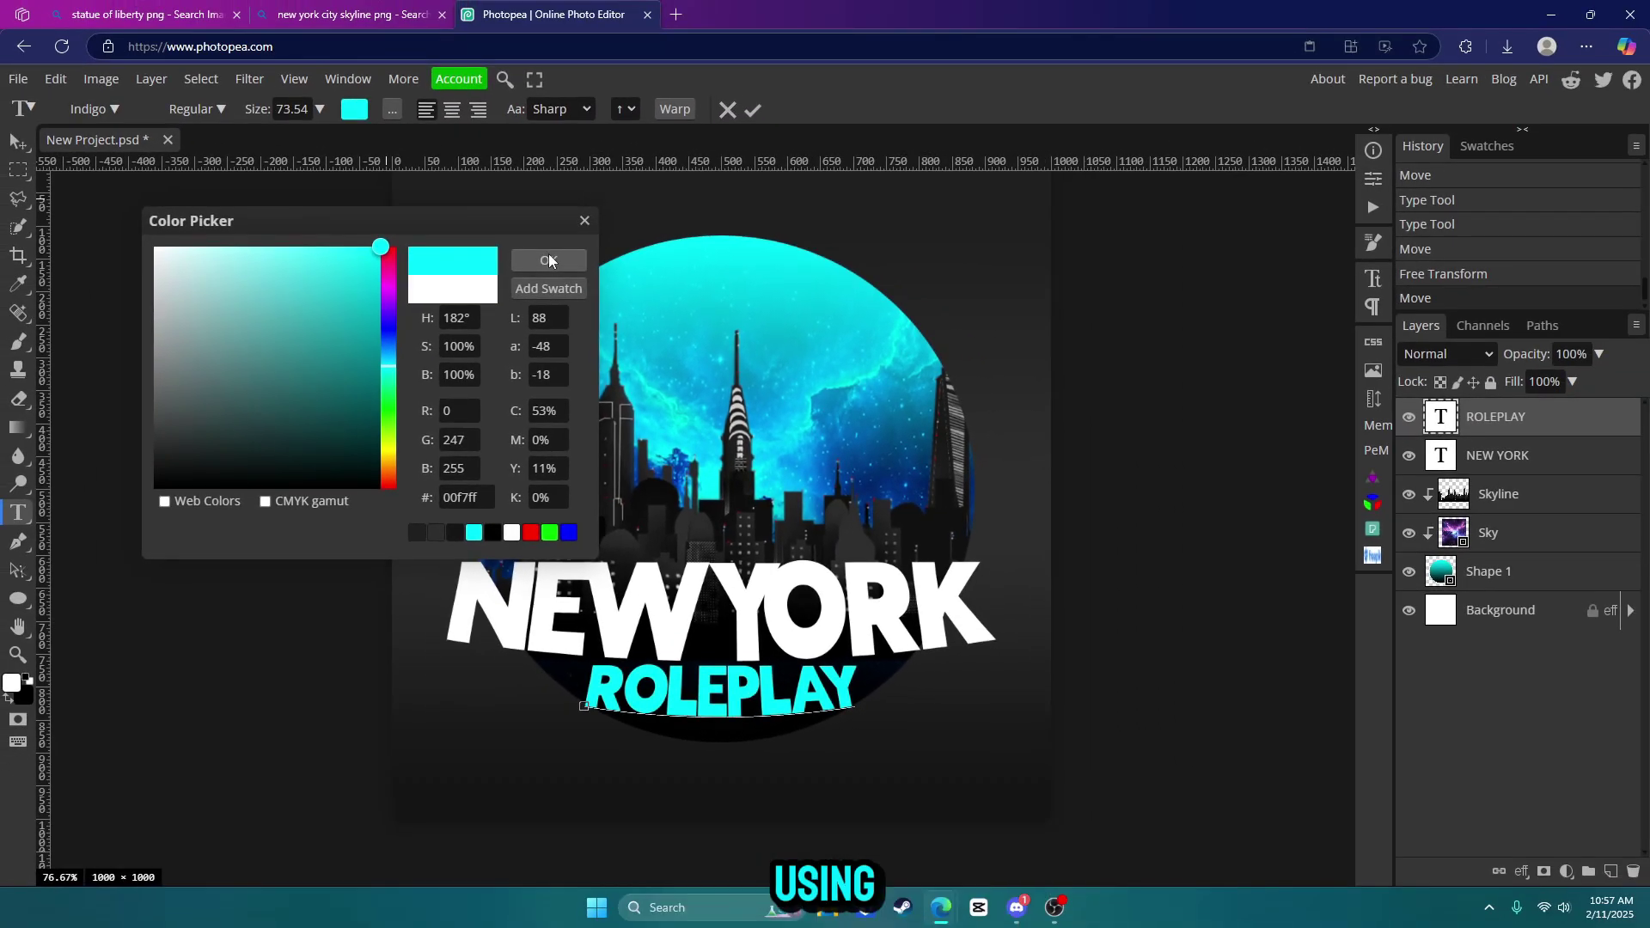
click(548, 260)
click(755, 111)
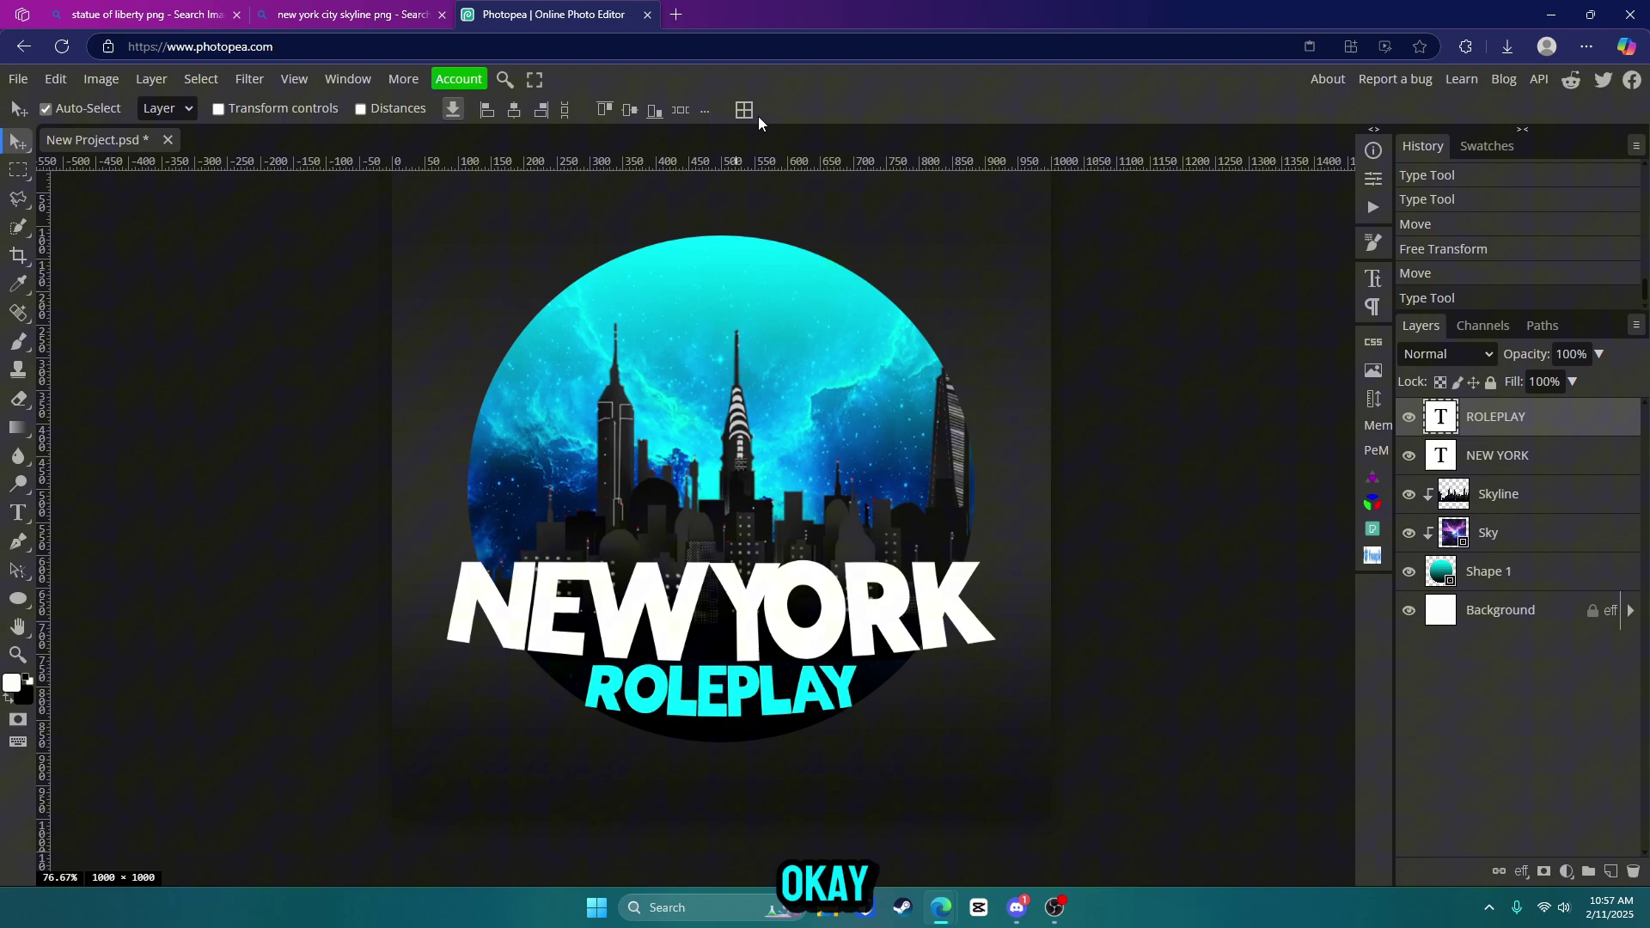
Add a new empty layer directly above the NEW YORK text layer
key(z)
click(746, 680)
scroll(585, 648, up, 2)
scroll(765, 665, up, 2)
scroll(758, 668, down, 1)
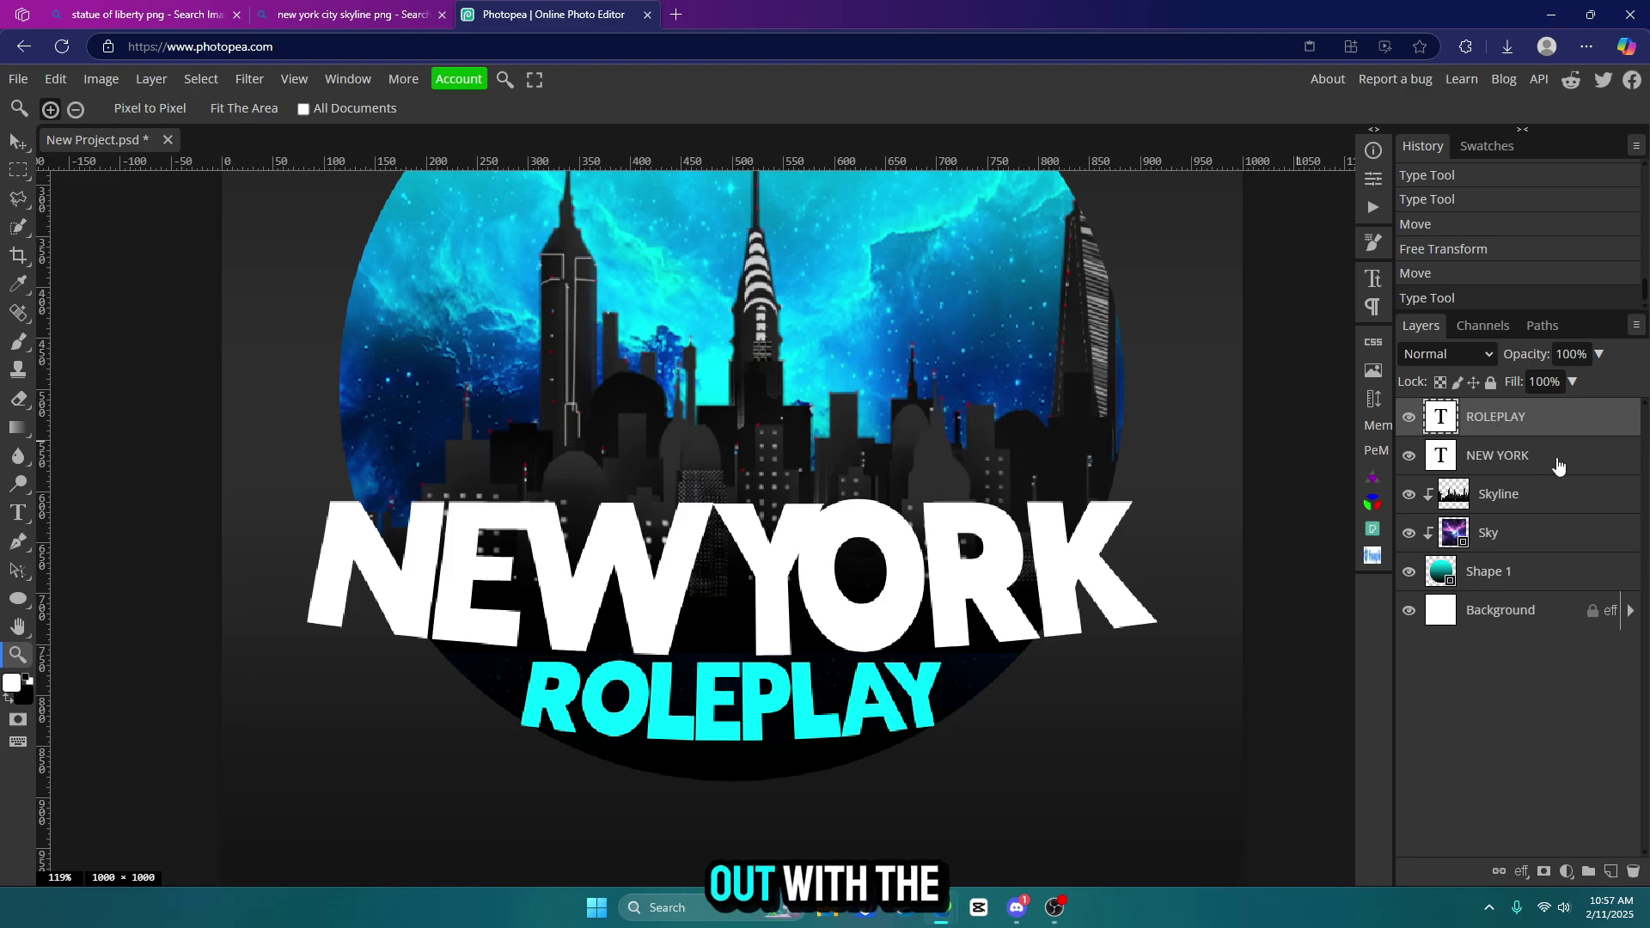
click(1509, 470)
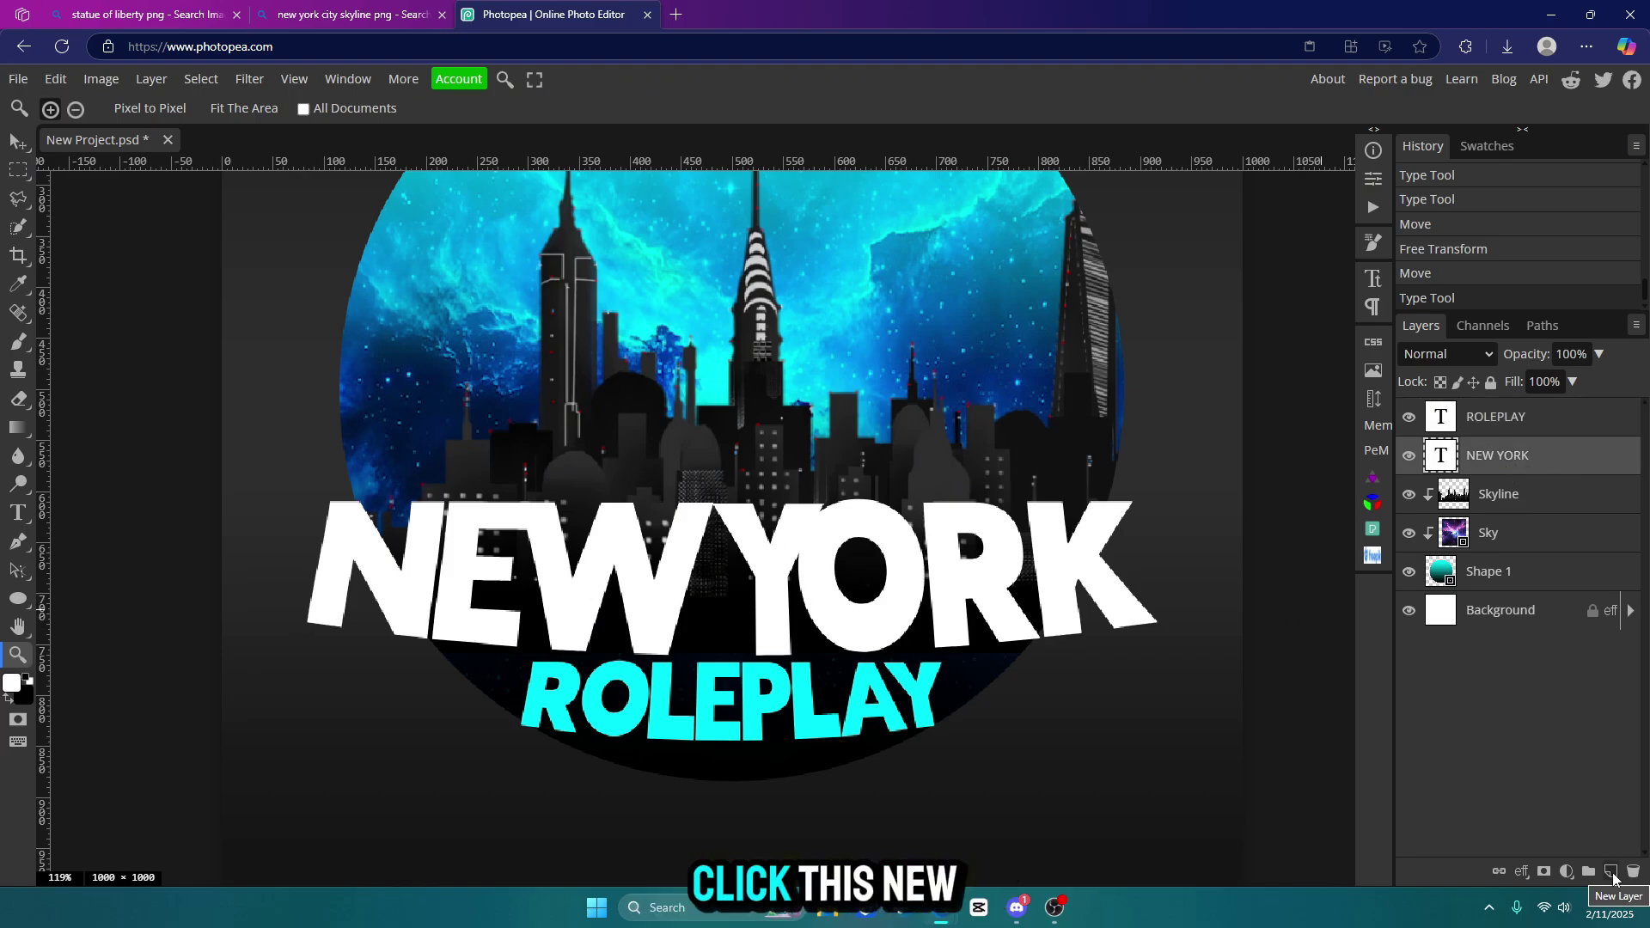
click(1612, 874)
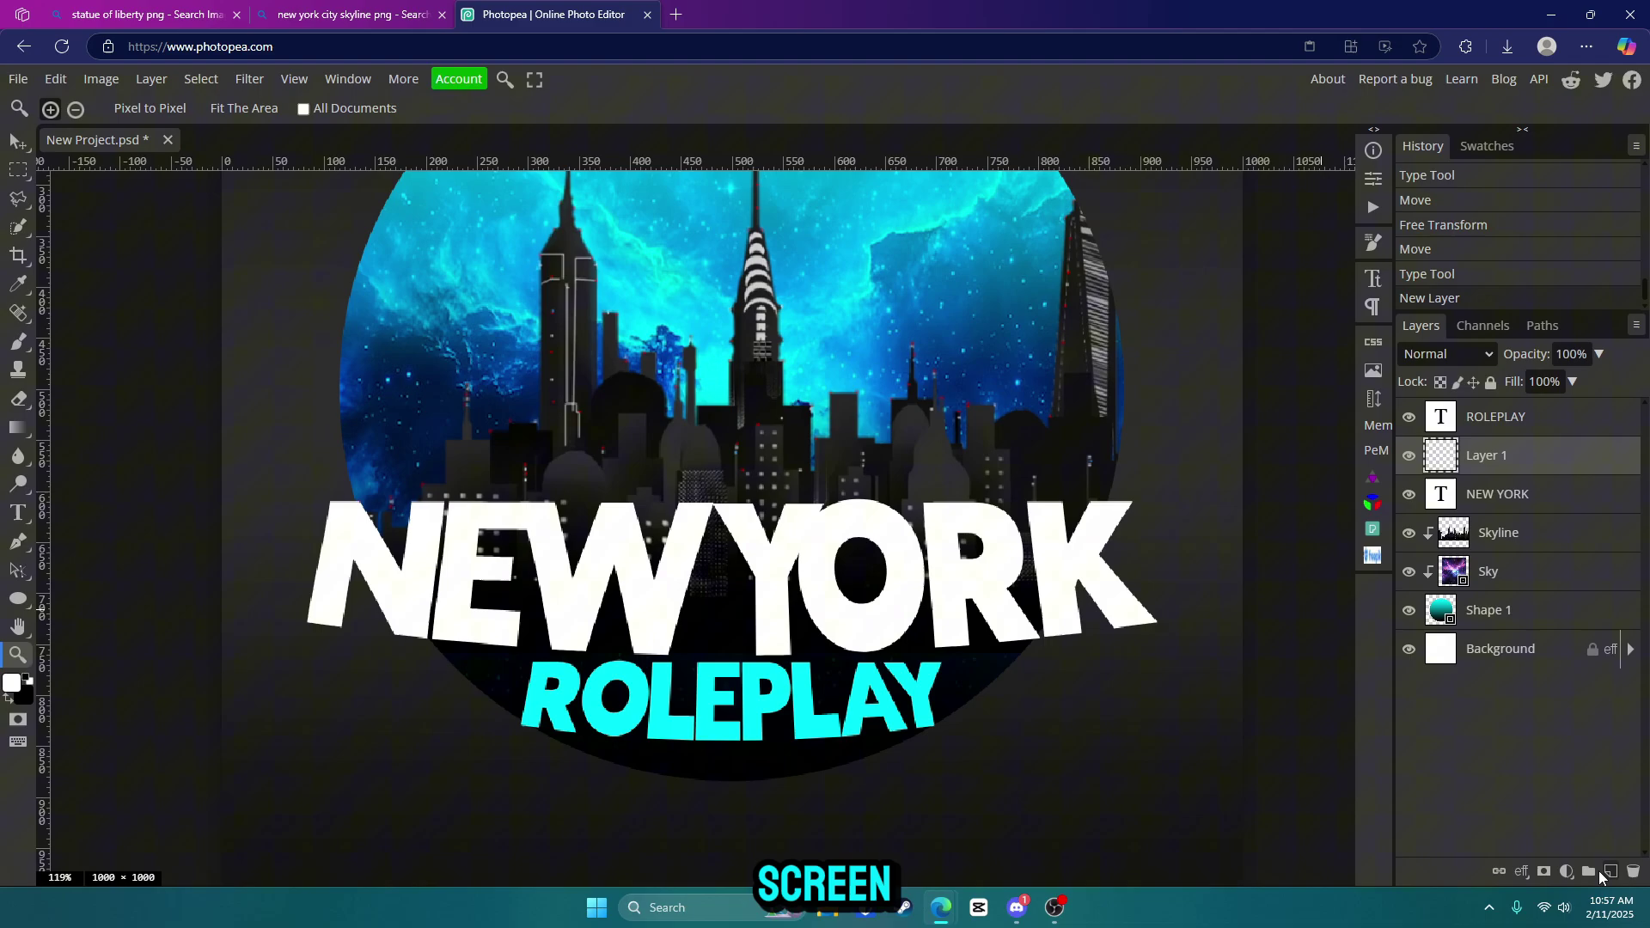
Outline the lower half of the NEW YORK text with a closed, curved-top Pen path and make it a grey b1b1b1 shape
click(17, 543)
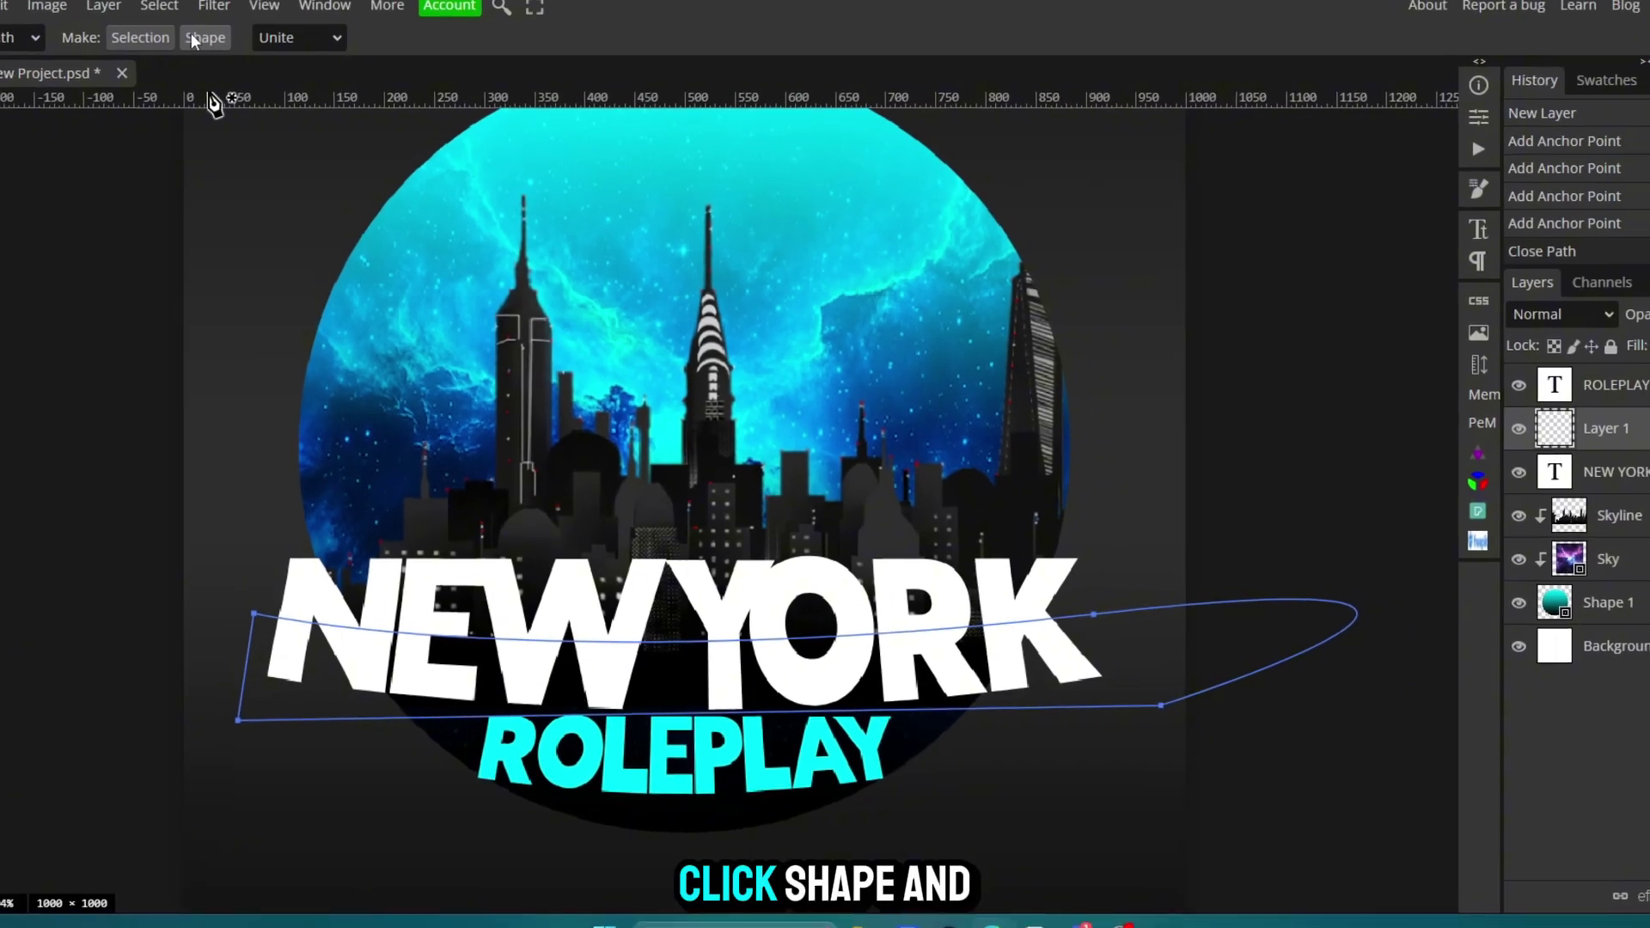
click(230, 109)
mouse_move(178, 266)
mouse_down()
mouse_move(114, 294)
mouse_move(102, 321)
mouse_up()
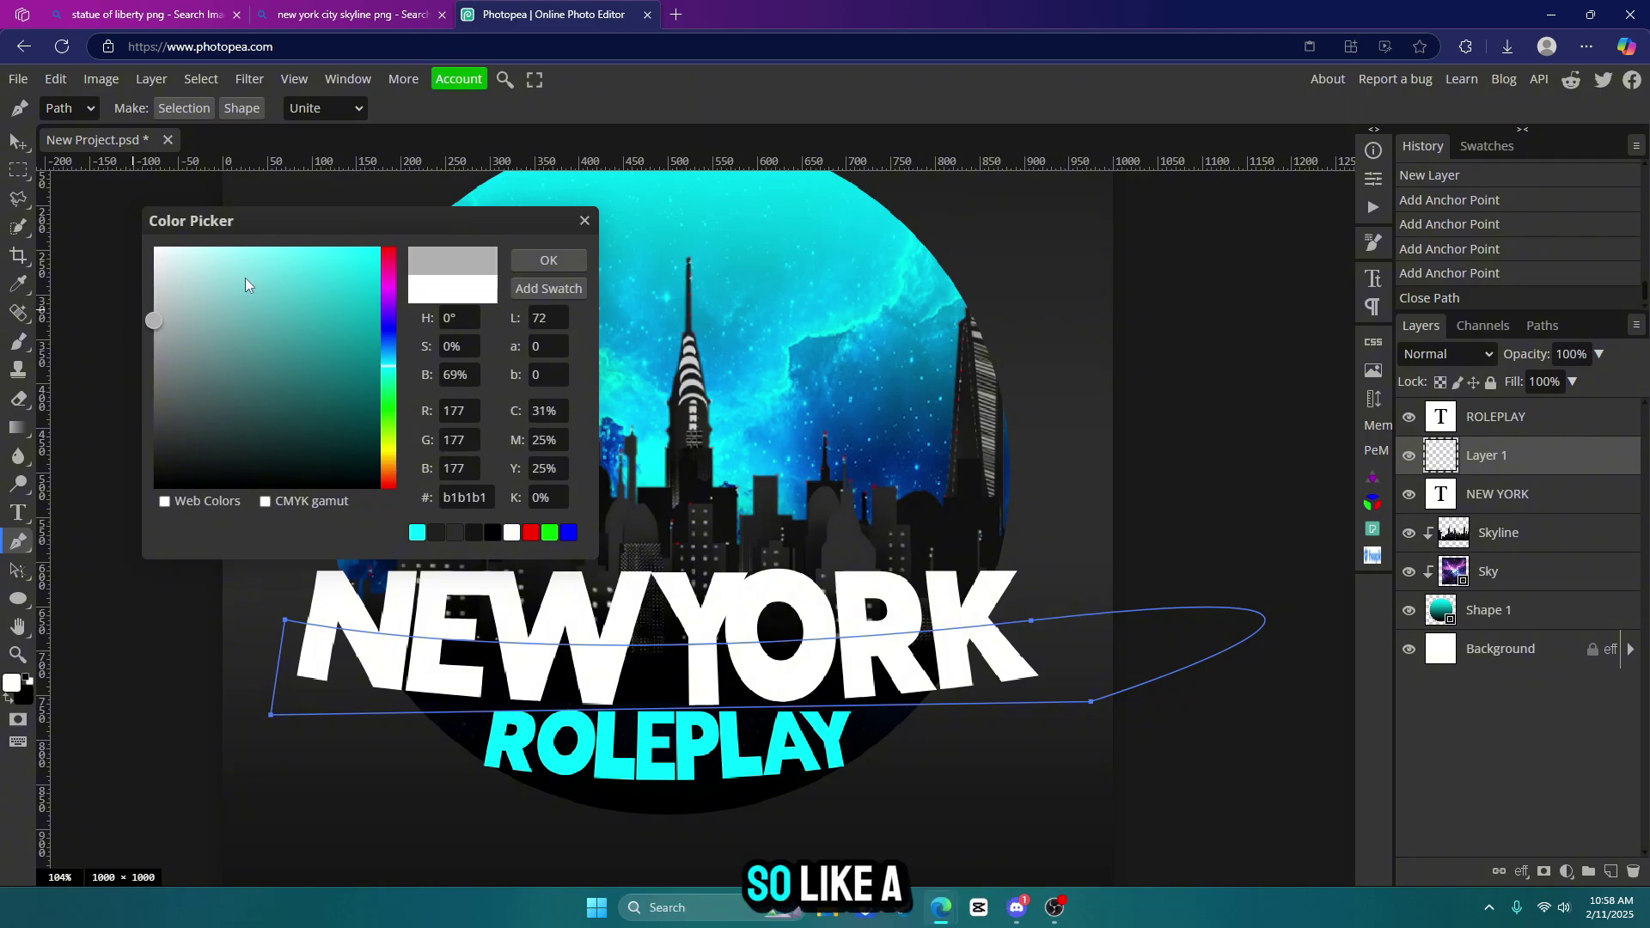
click(535, 262)
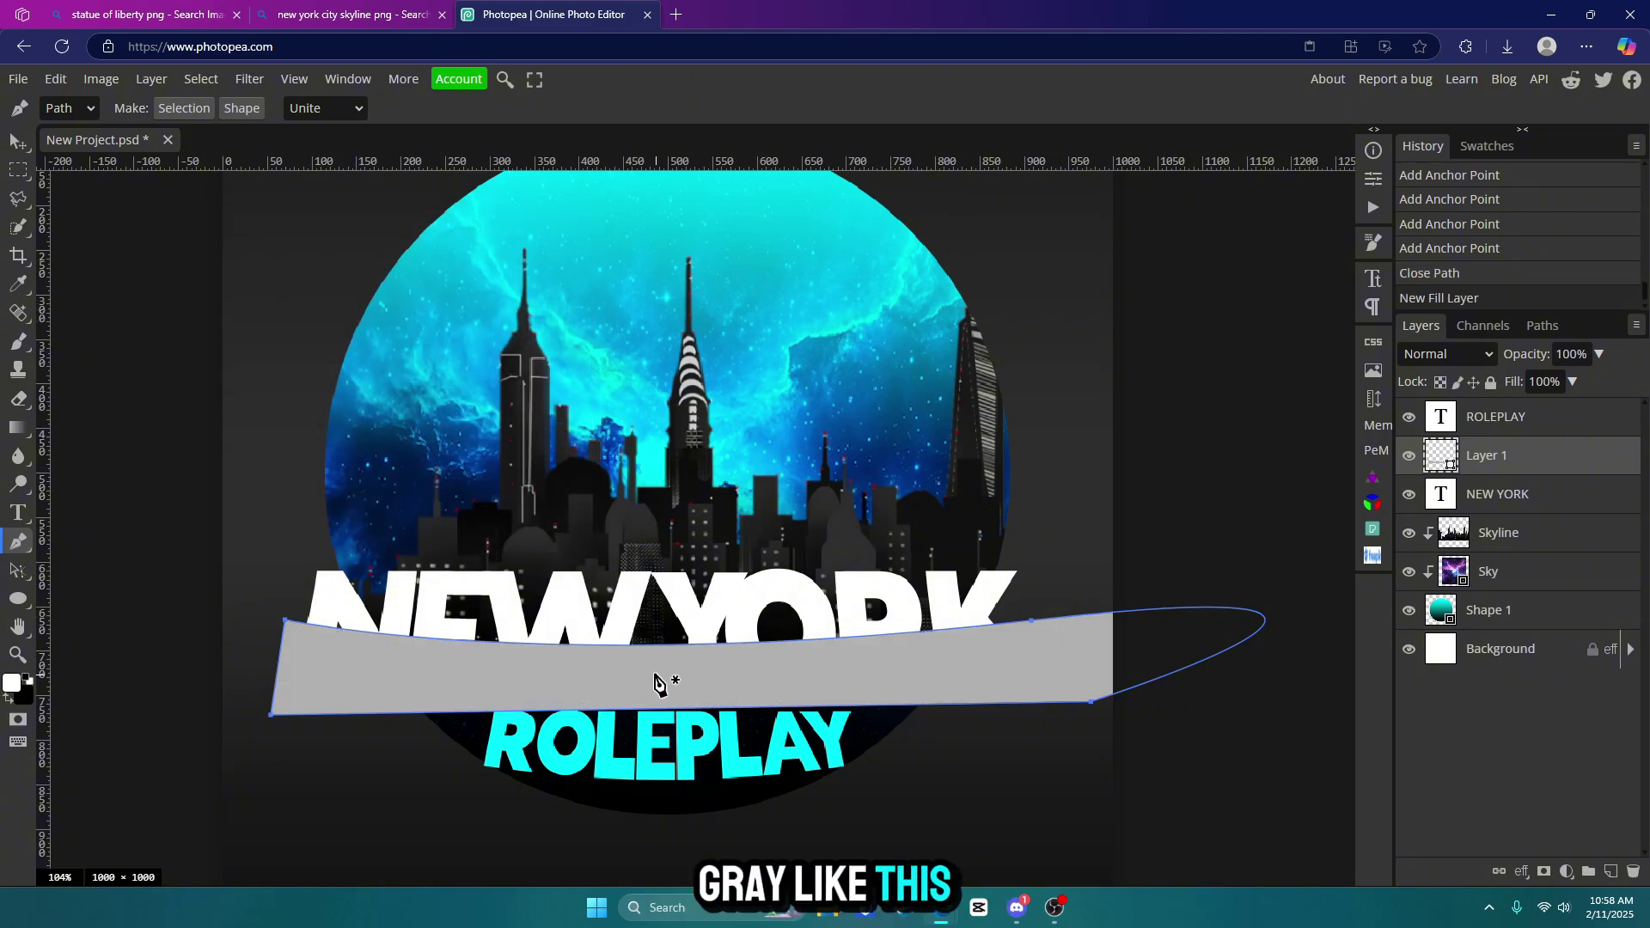
Clip the grey shape on Layer 1 to the NEW YORK text and deselect it
right_click(1540, 464)
click(1453, 735)
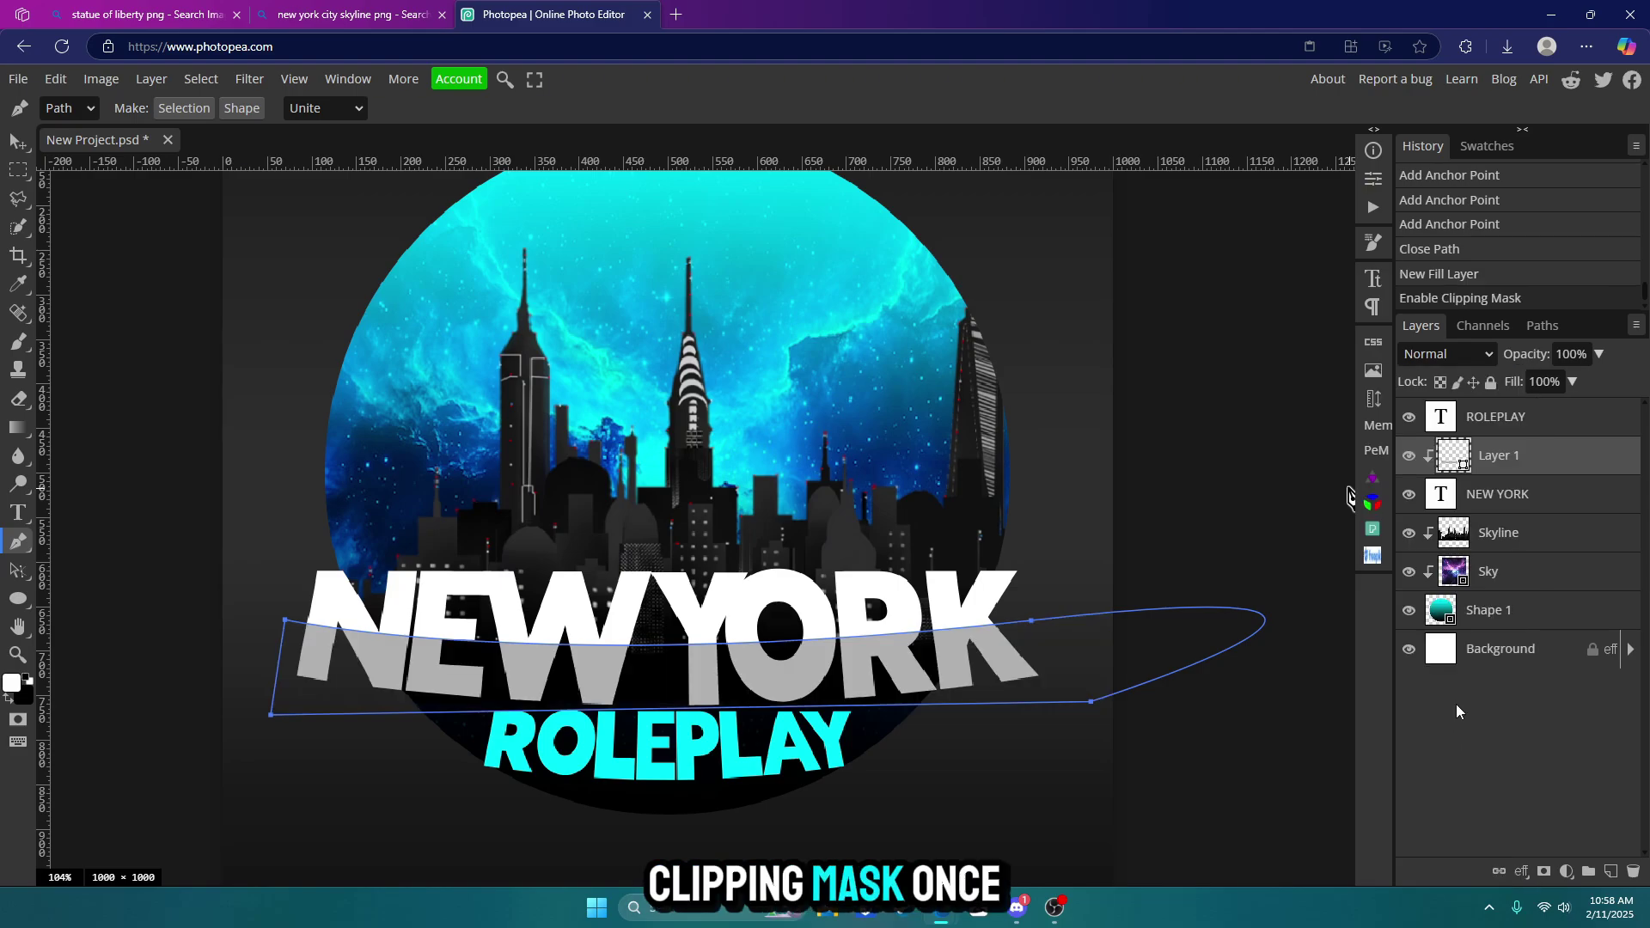
key(v)
click(189, 647)
Add a new empty layer directly above the ROLEPLAY text layer
click(18, 655)
click(606, 686)
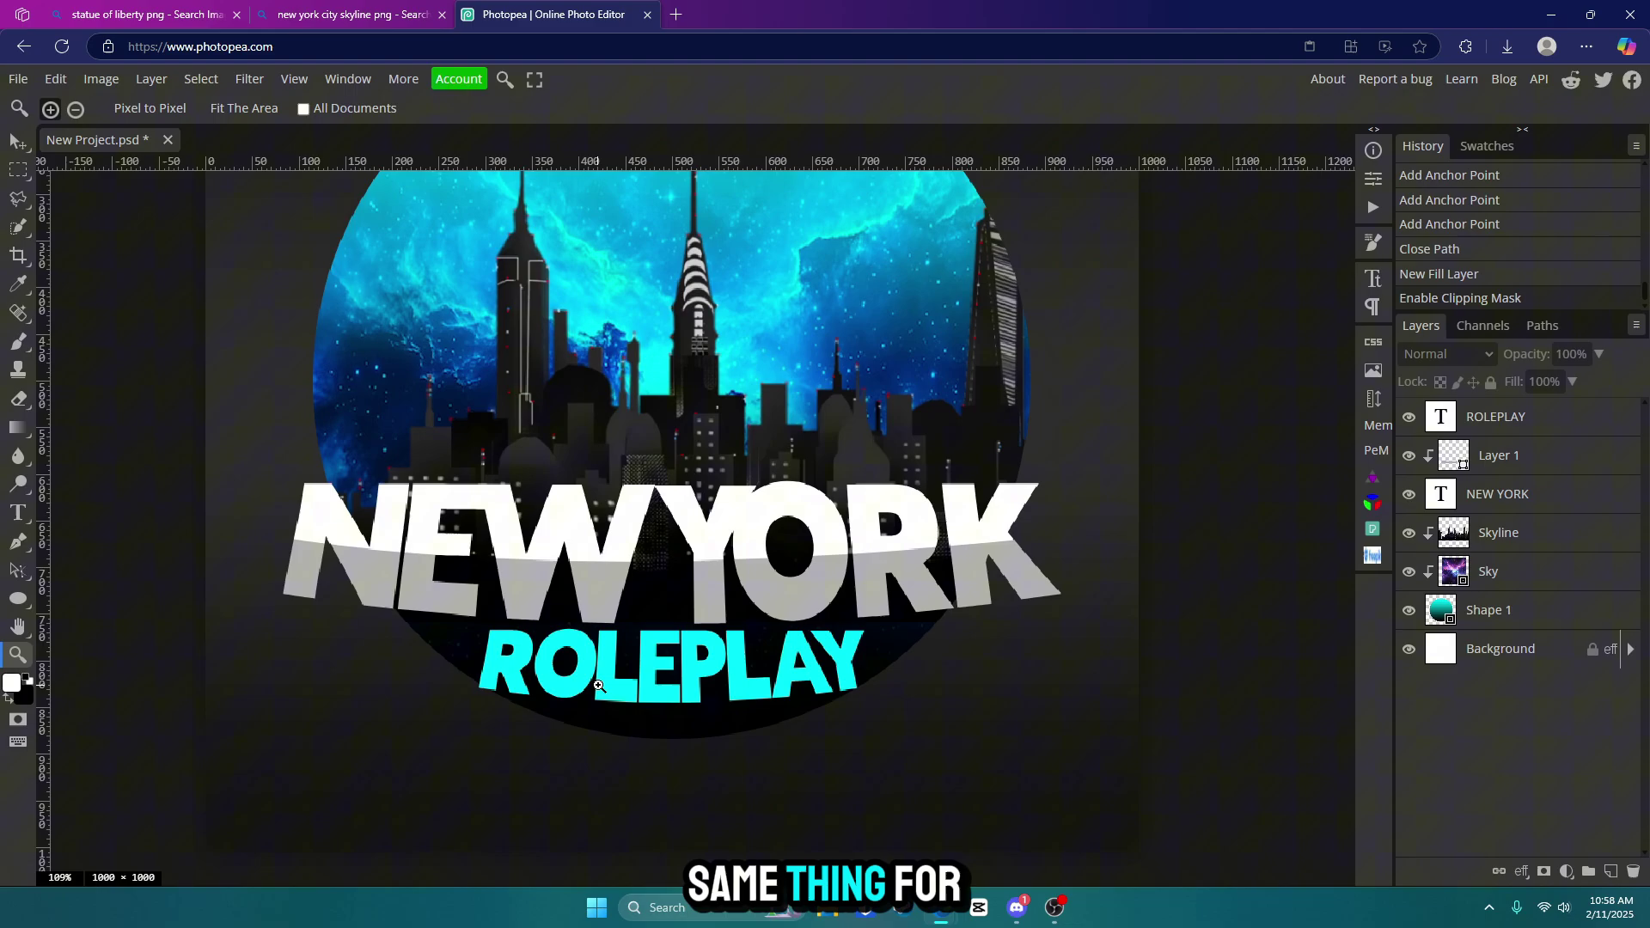
click(720, 720)
drag(740, 722, 730, 720)
click(1538, 418)
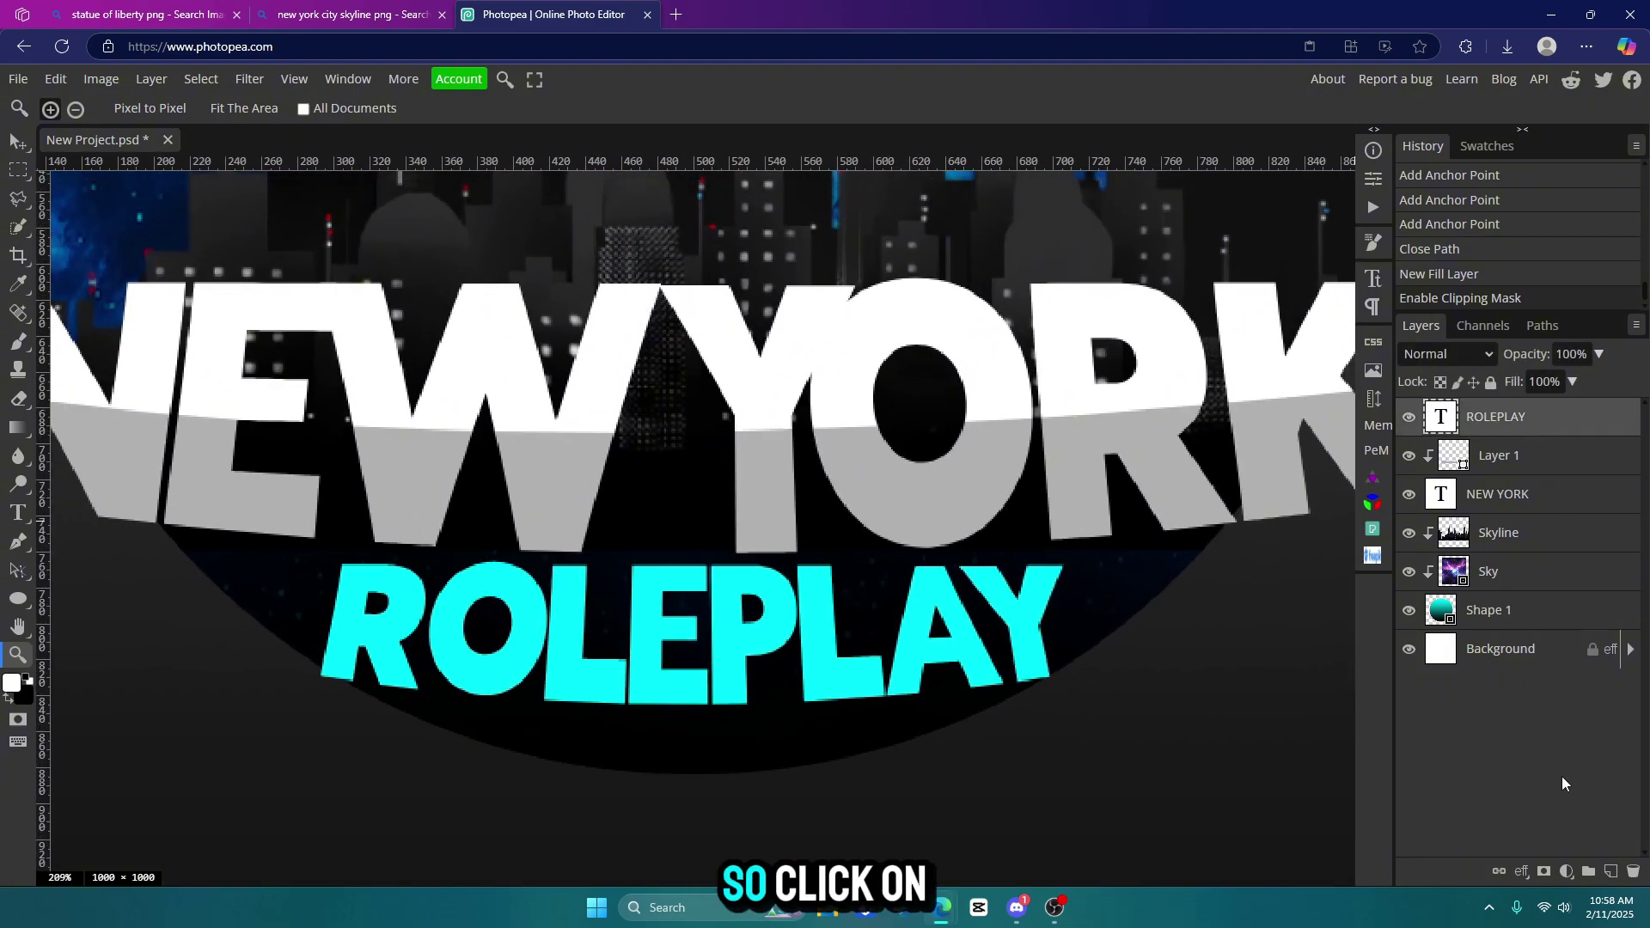
click(1610, 873)
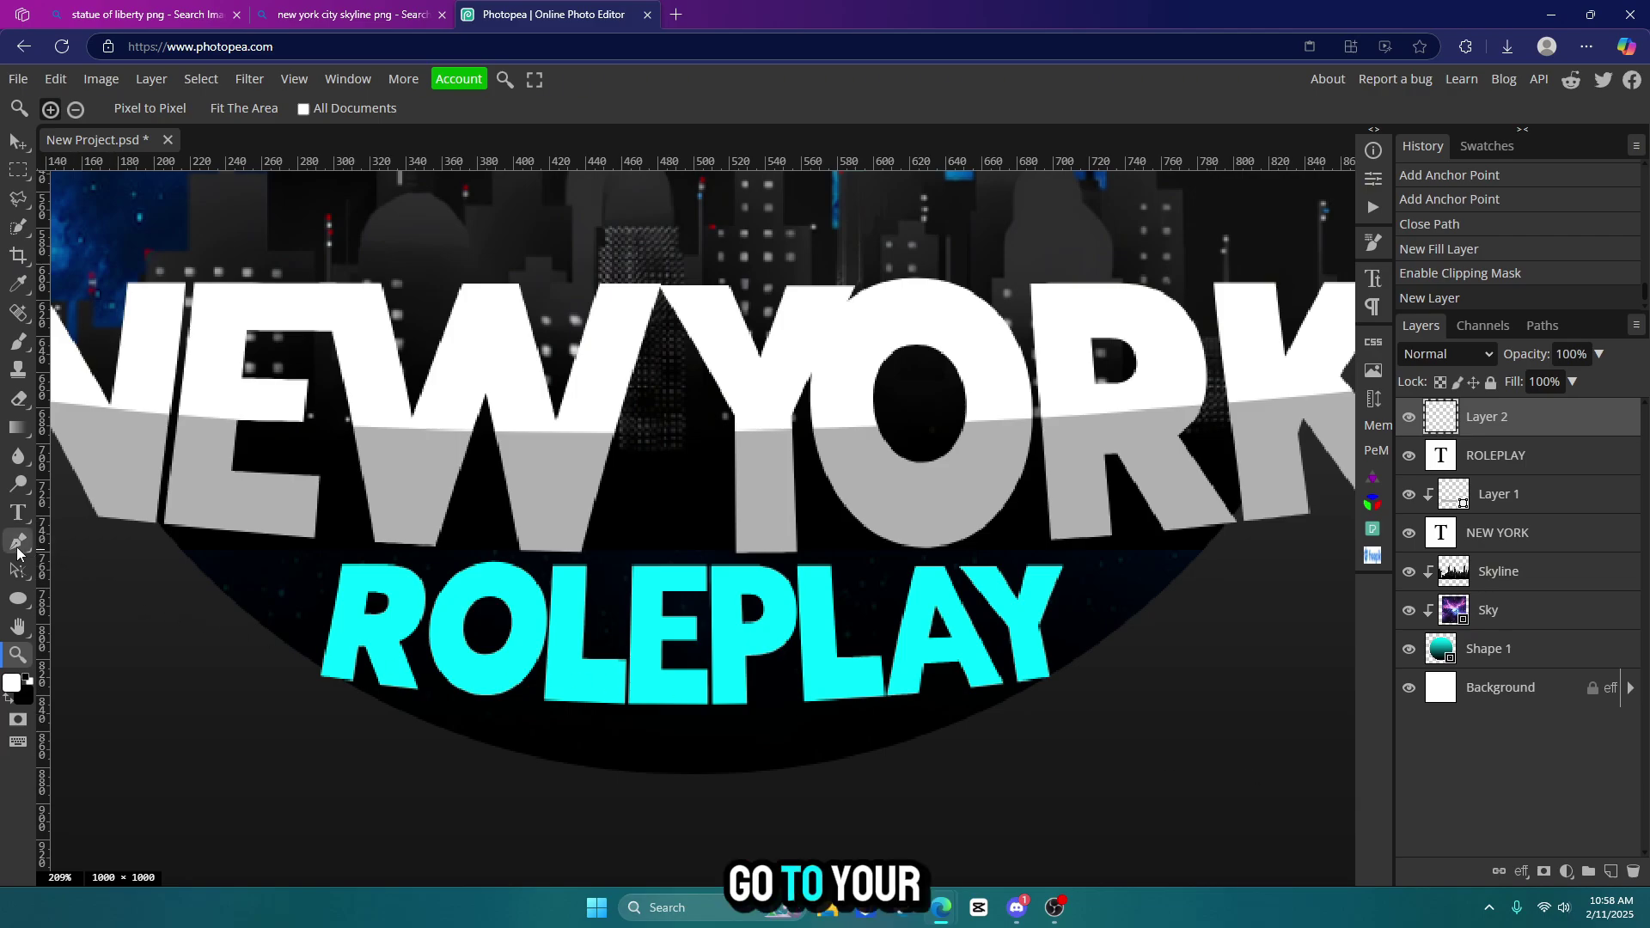
Draw a closed Pen path with a curved top edge around the lower half of the ROLEPLAY text
click(18, 548)
click(307, 612)
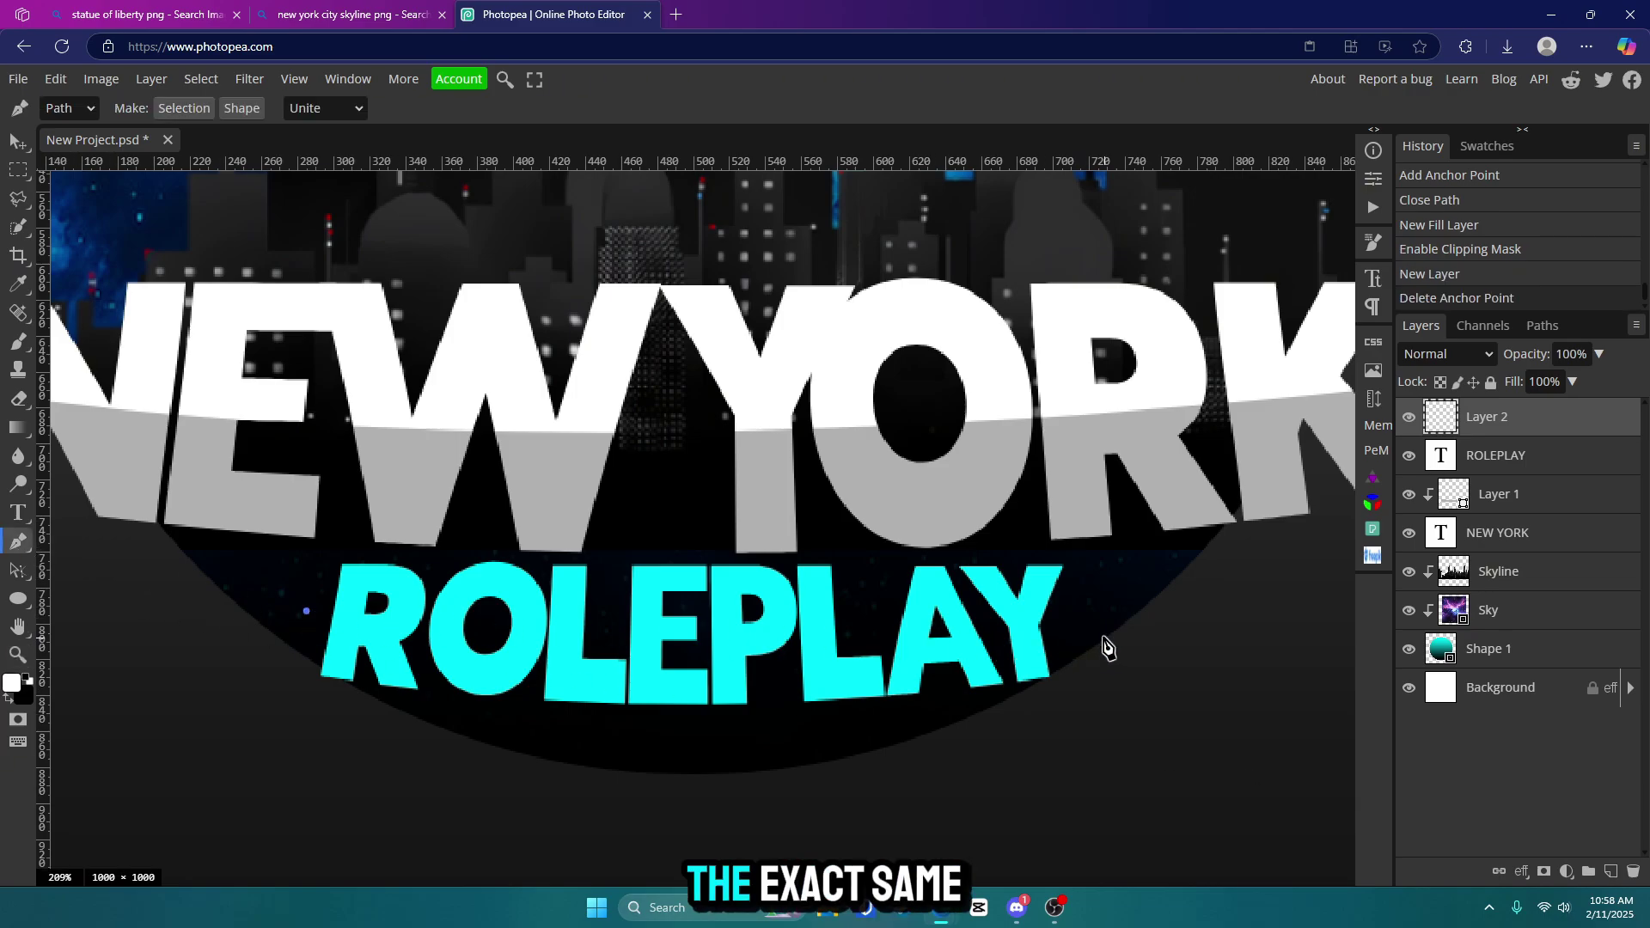
drag(1132, 622, 1307, 591)
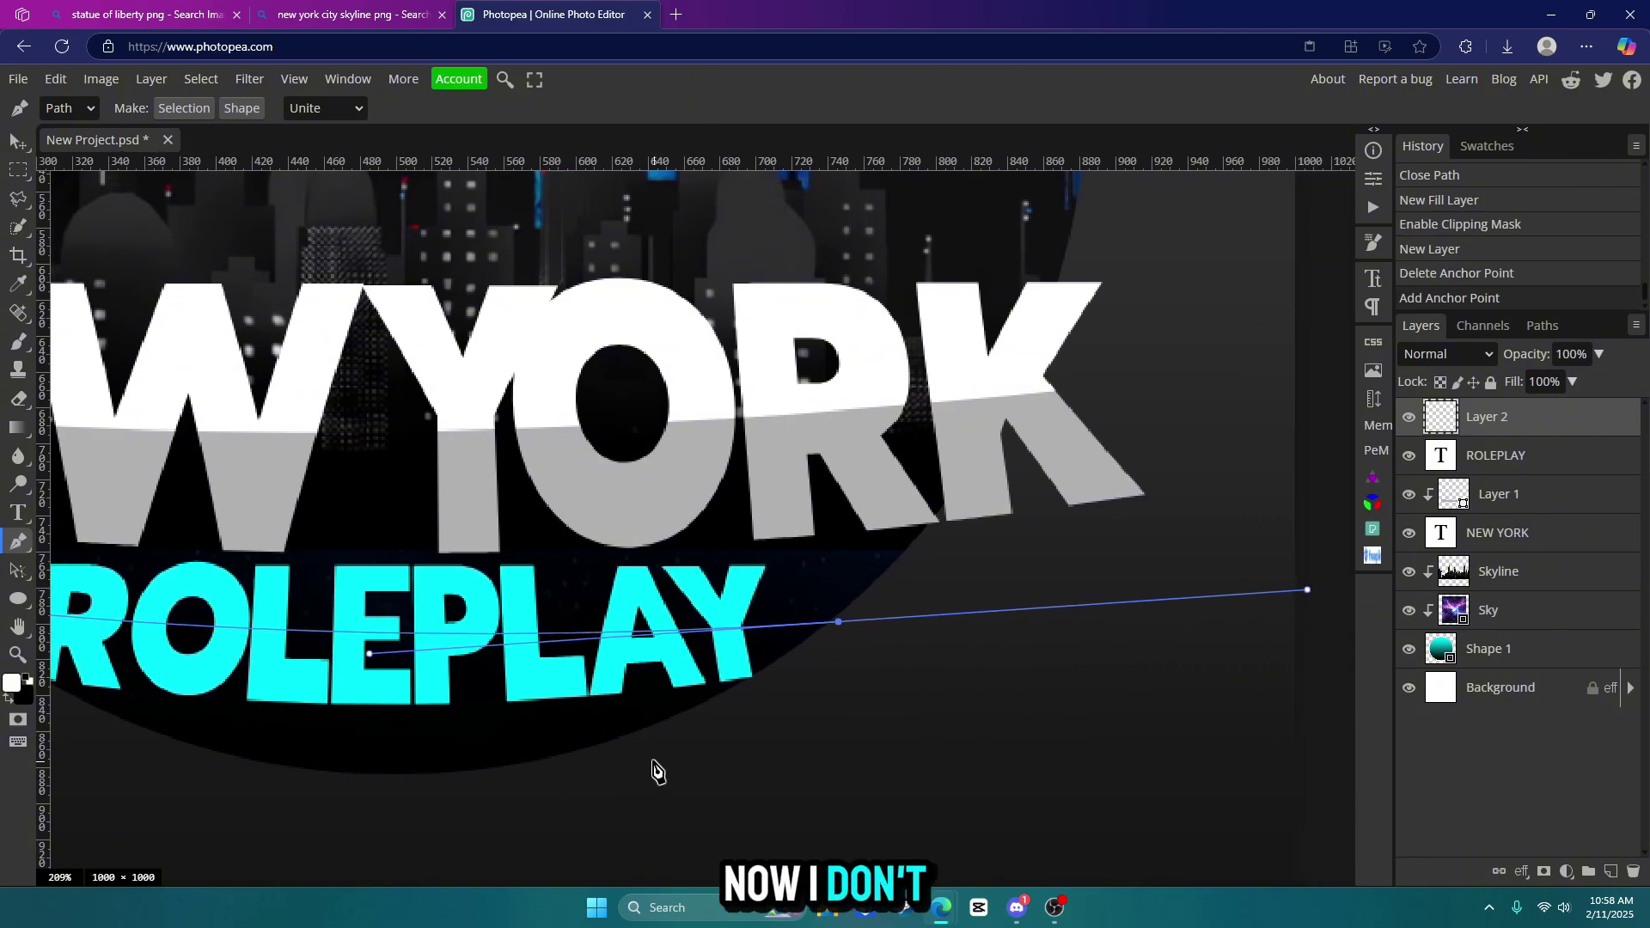
click(793, 764)
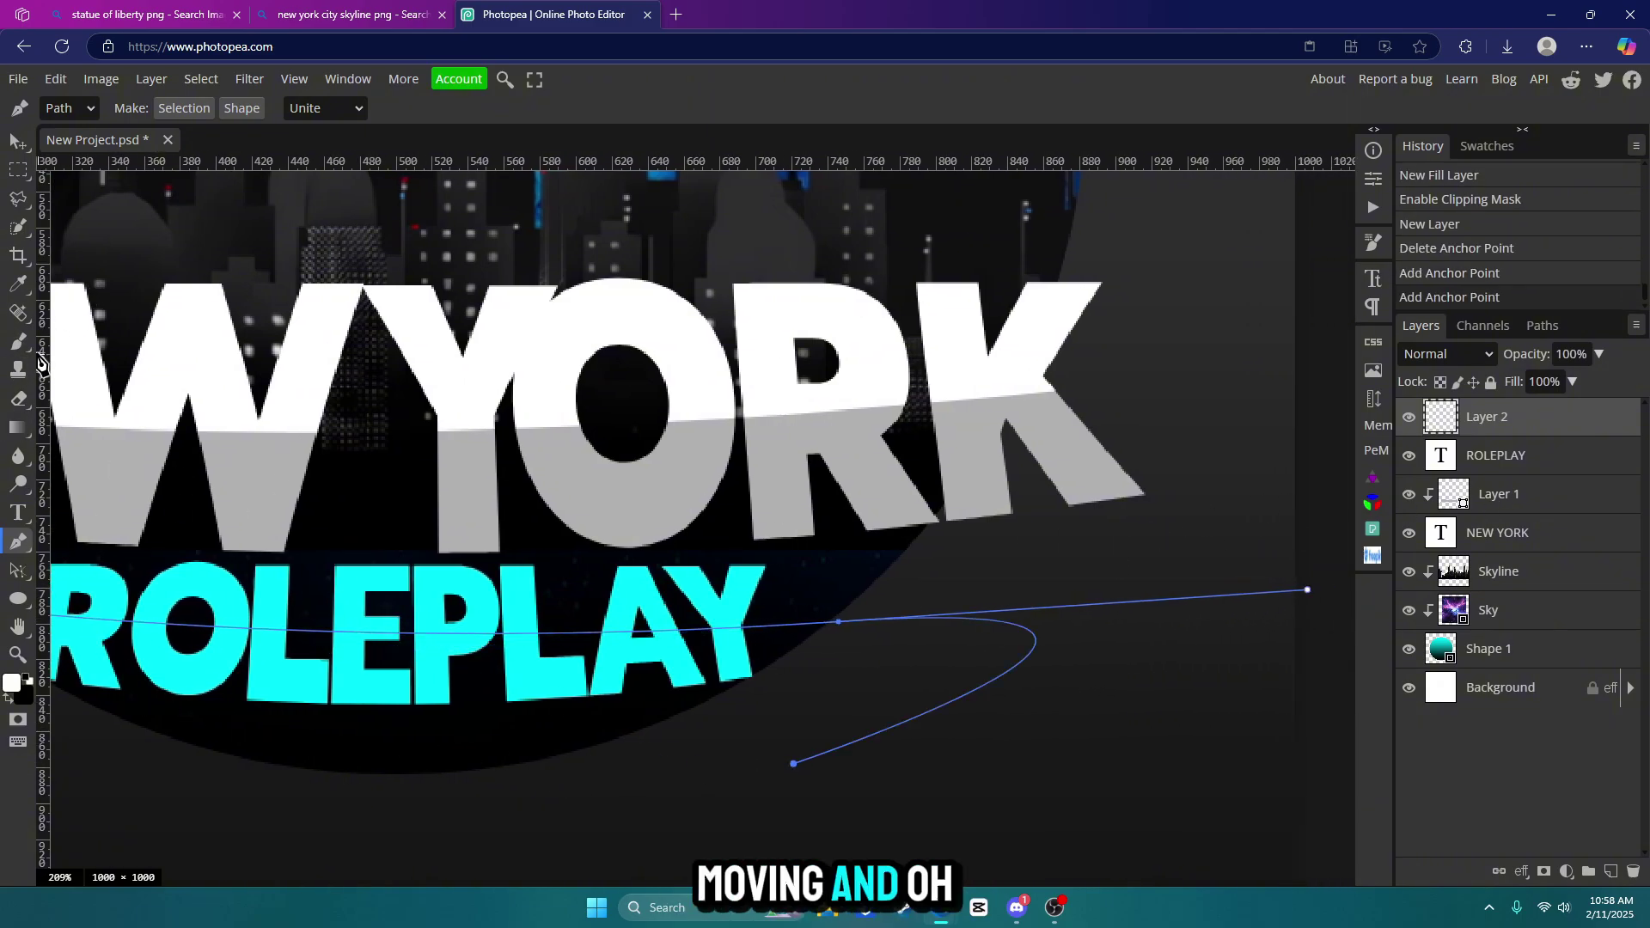
scroll(120, 567, right, 3)
scroll(151, 583, left, 8)
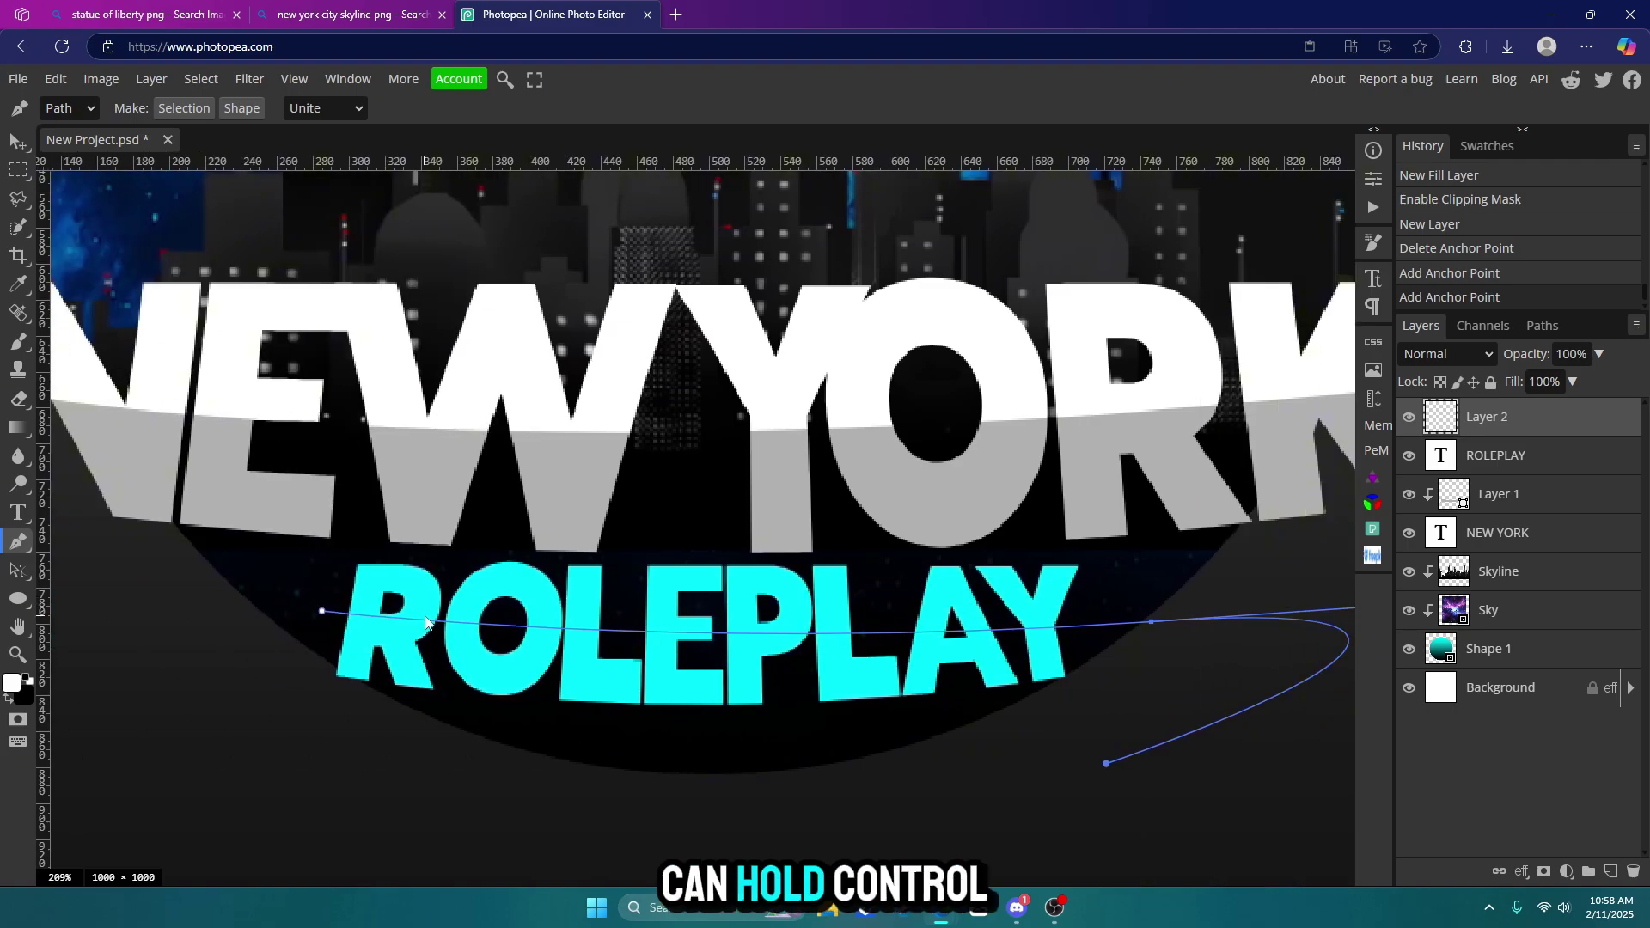
scroll(587, 640, right, 1)
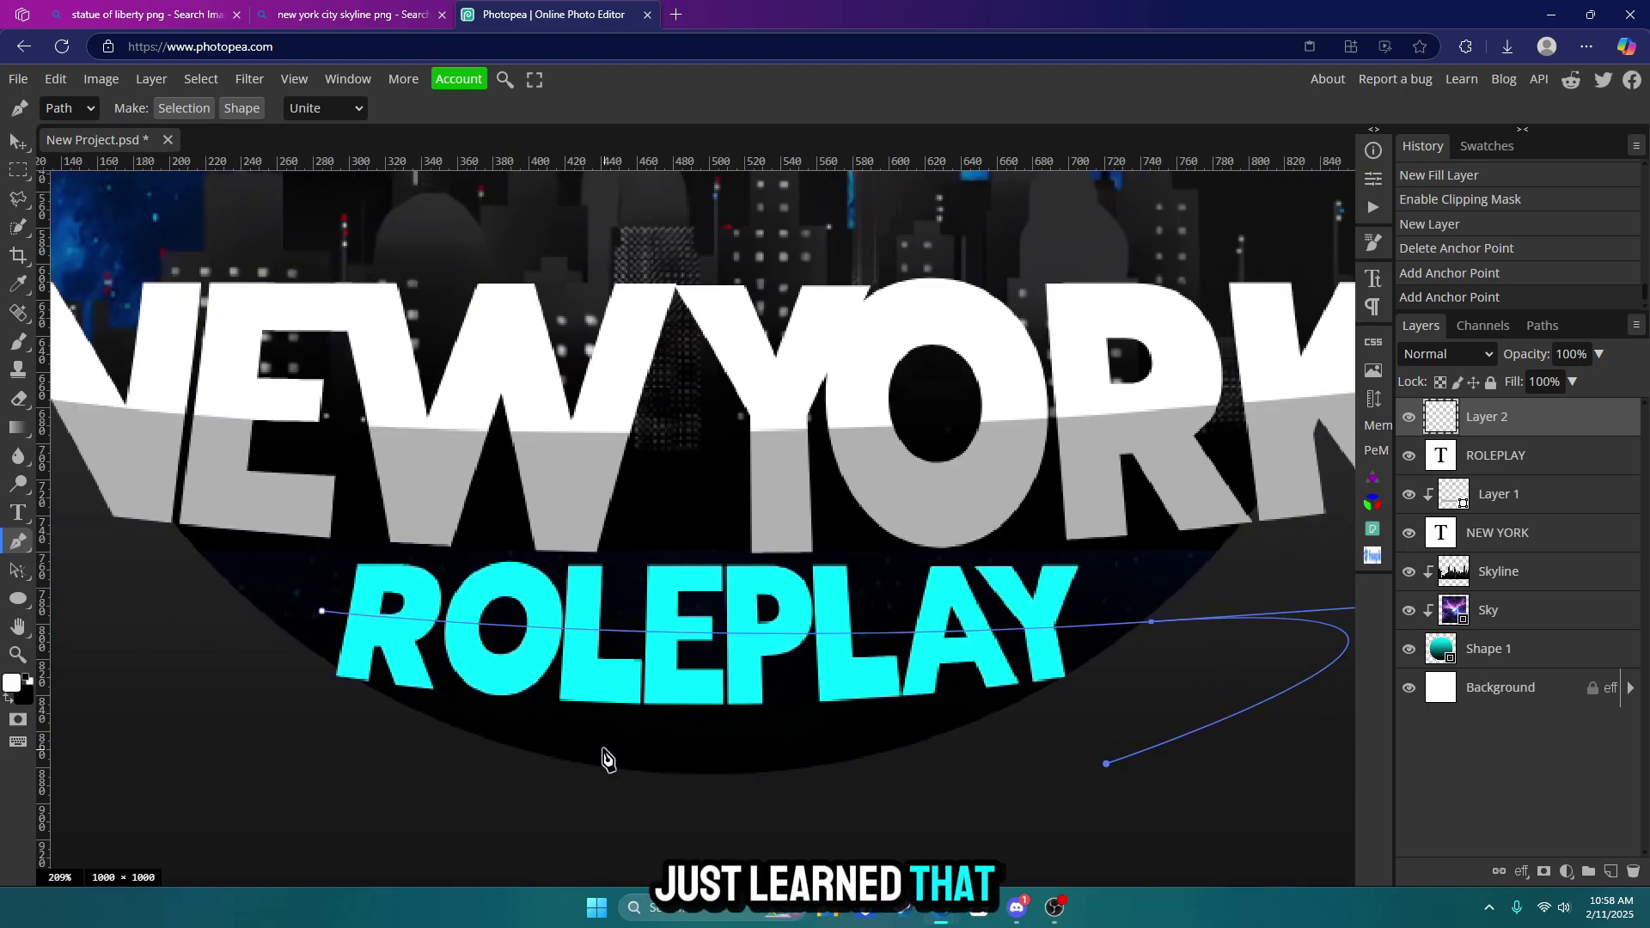
click(295, 712)
click(322, 612)
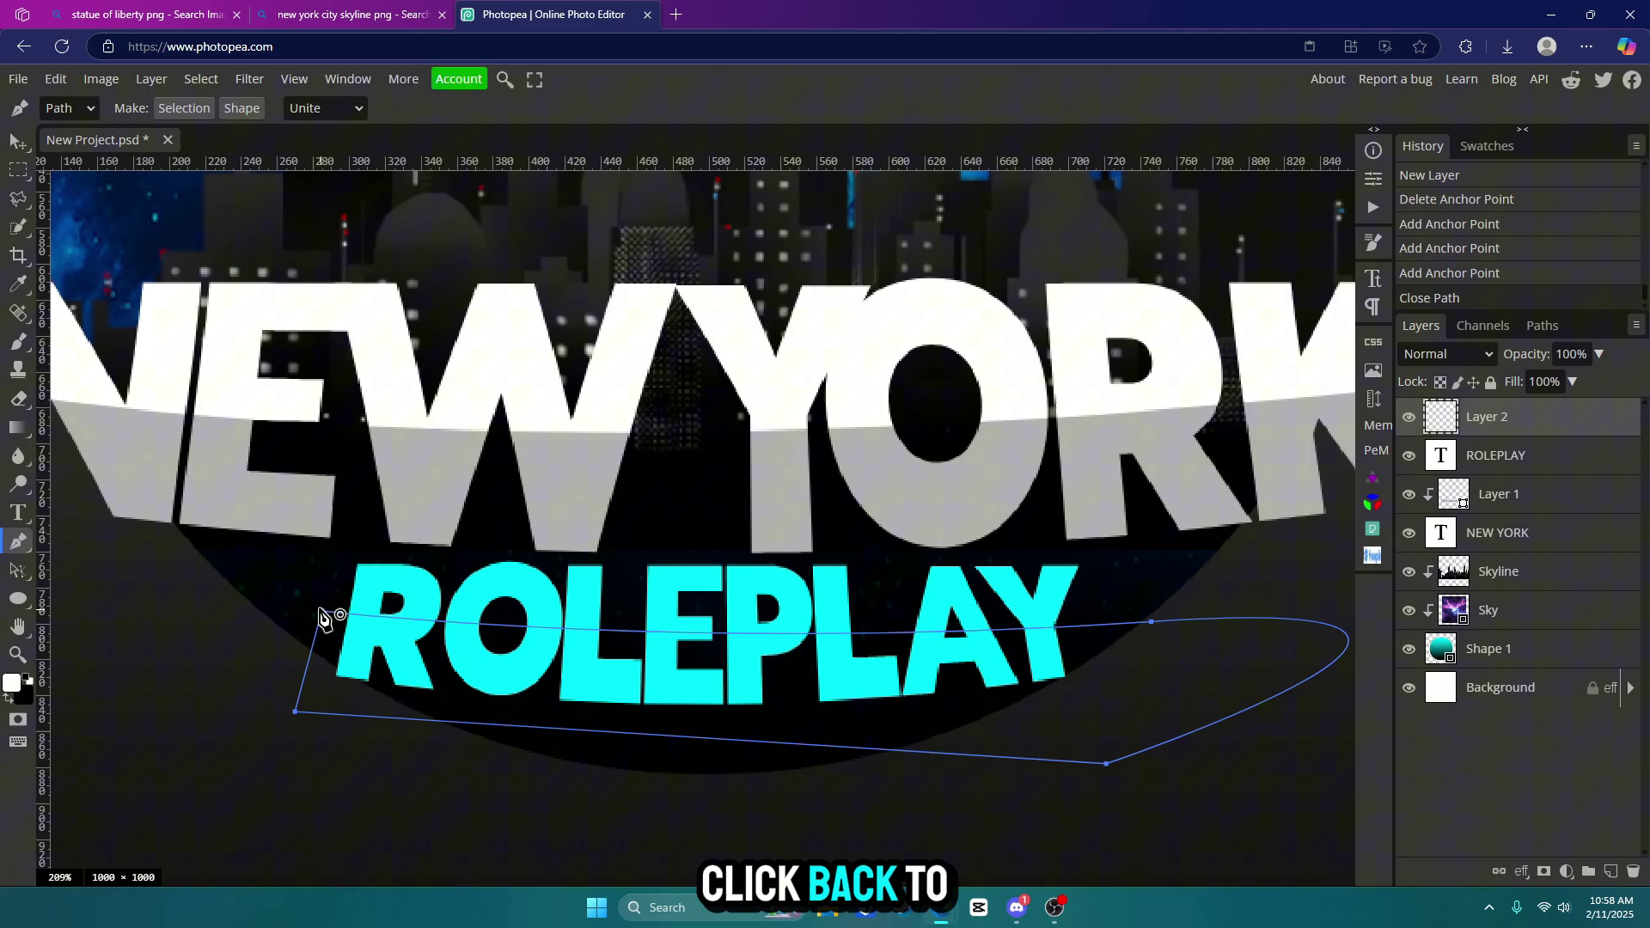
Turn the path into a dark teal shape with hex 00a5ab and clip it to the ROLEPLAY text
click(232, 107)
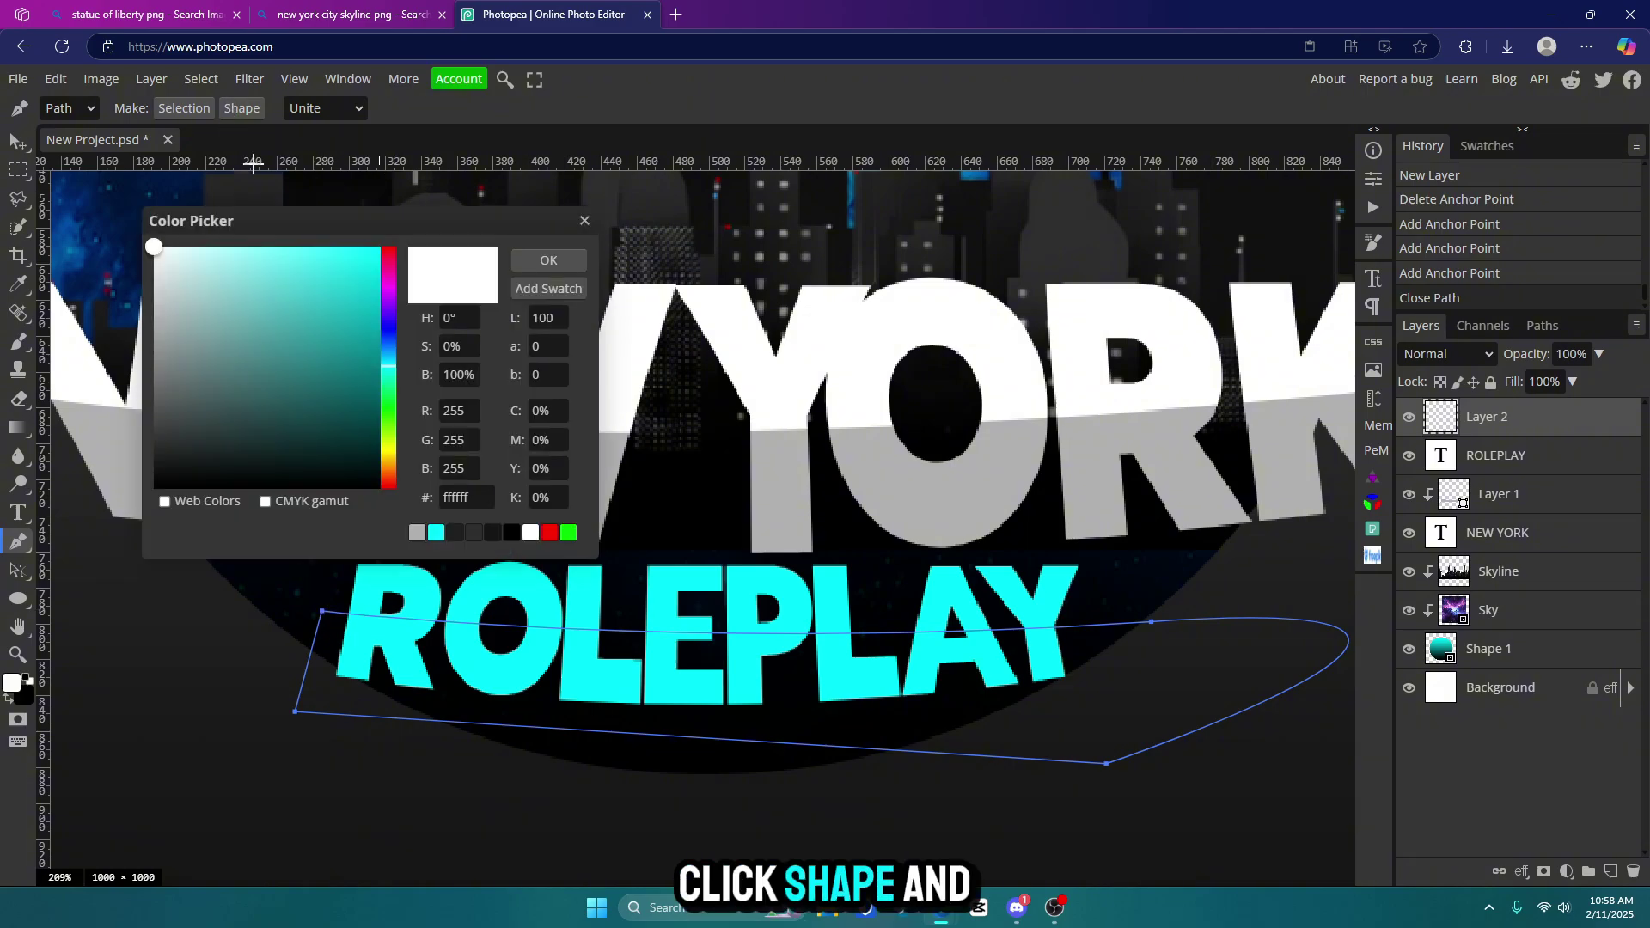
drag(373, 291, 423, 309)
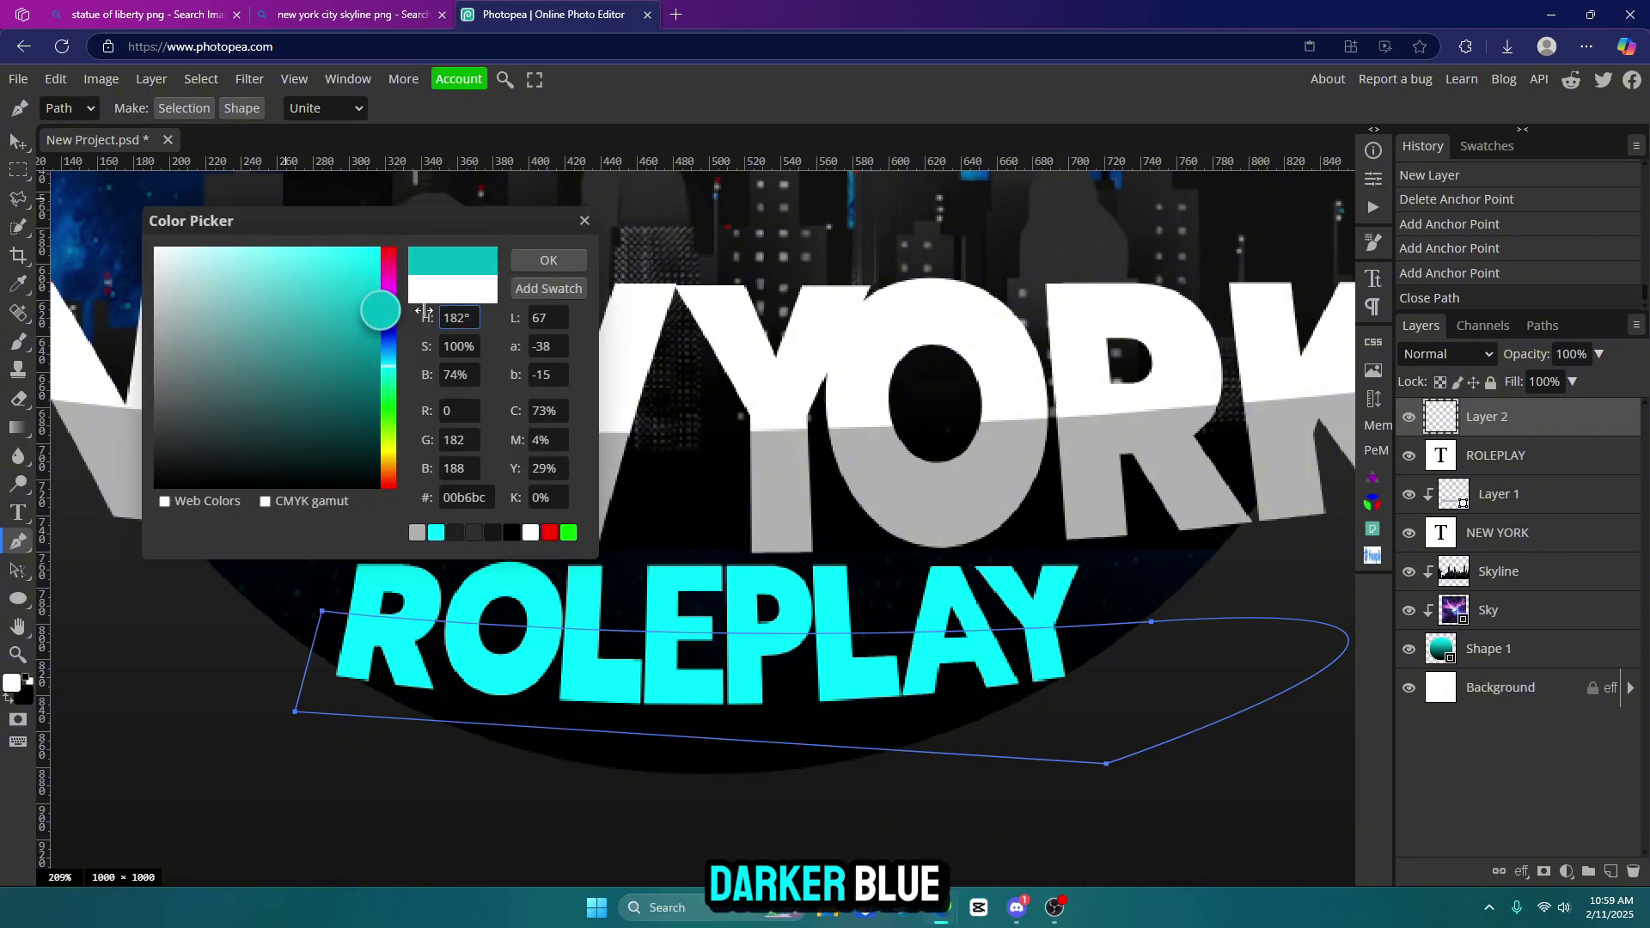
click(546, 261)
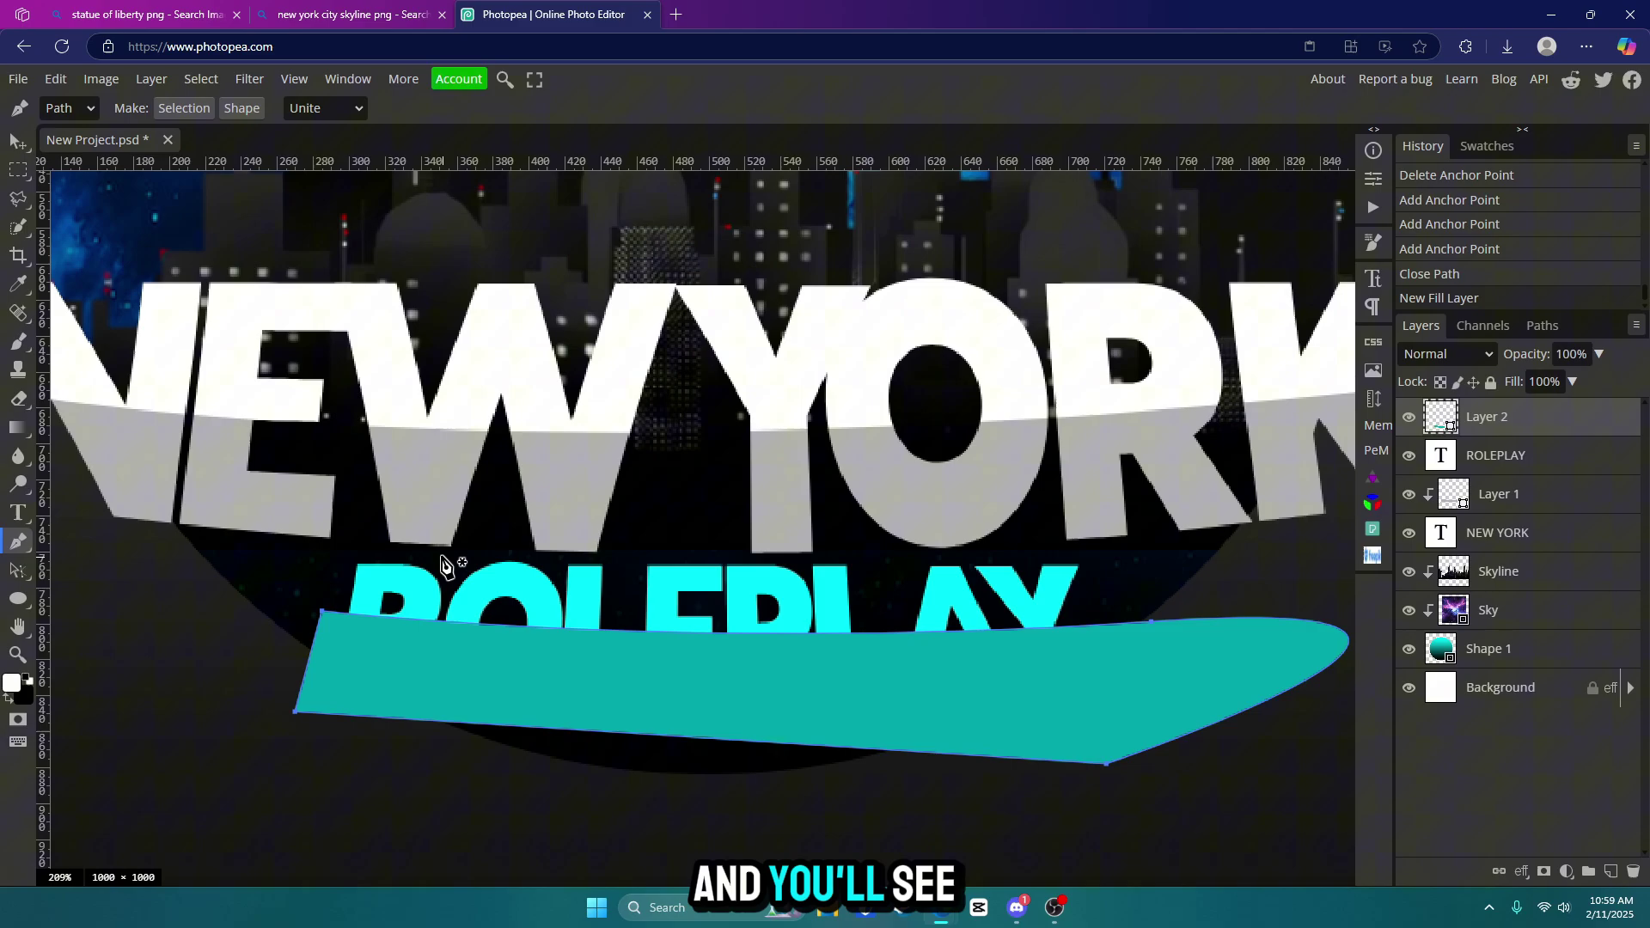
right_click(1578, 421)
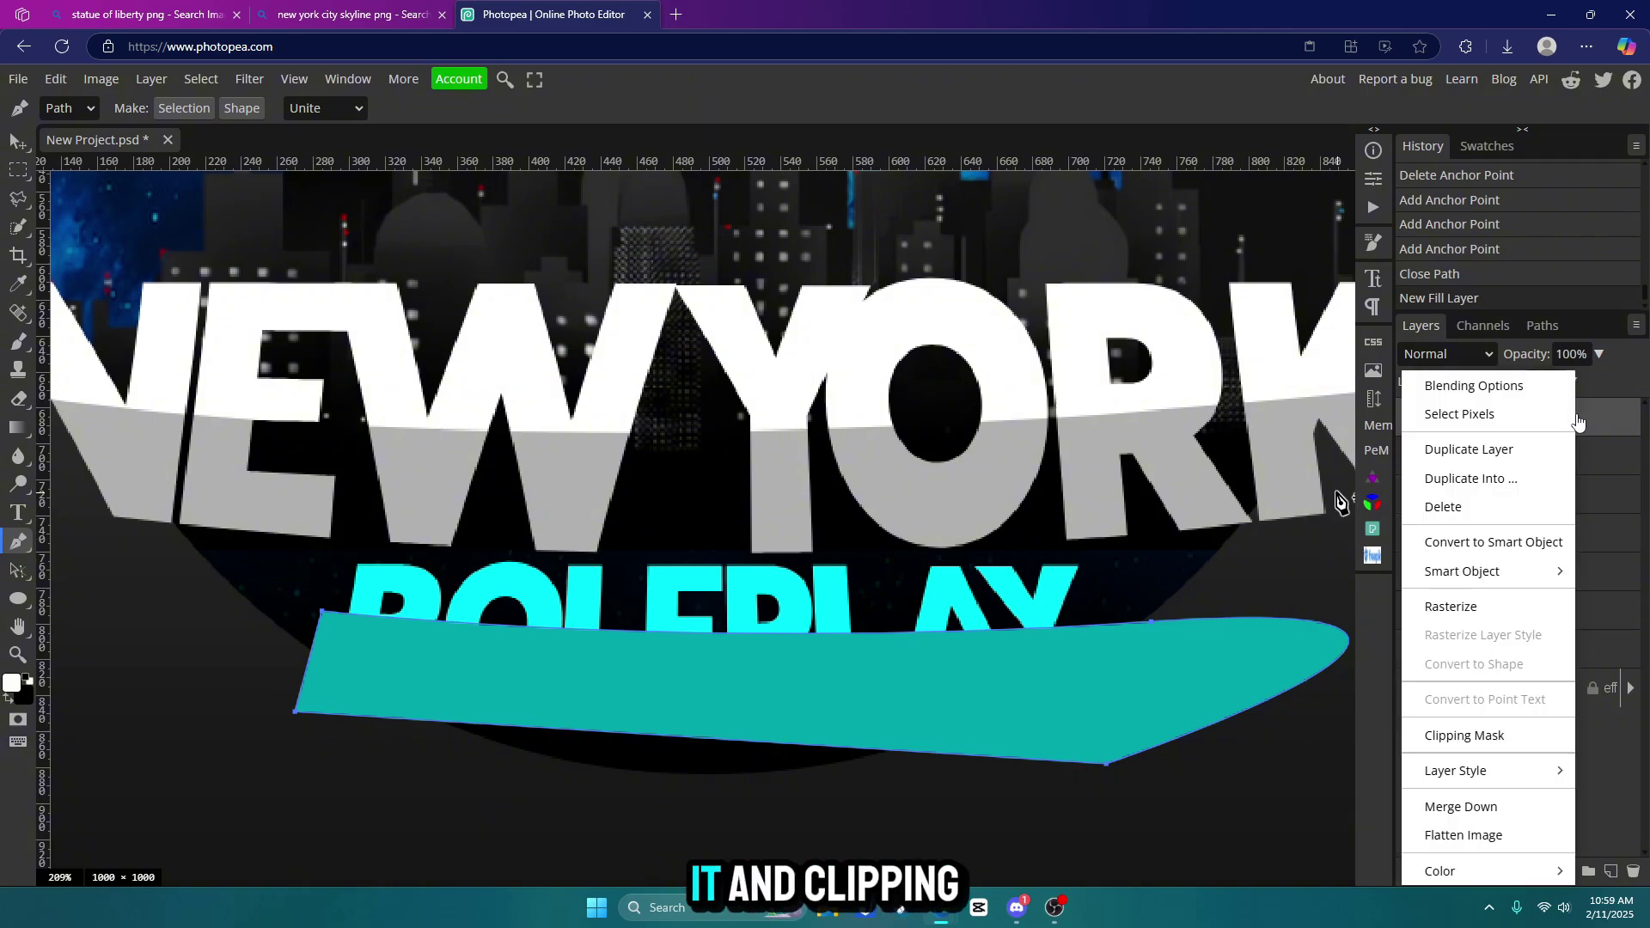
click(1496, 732)
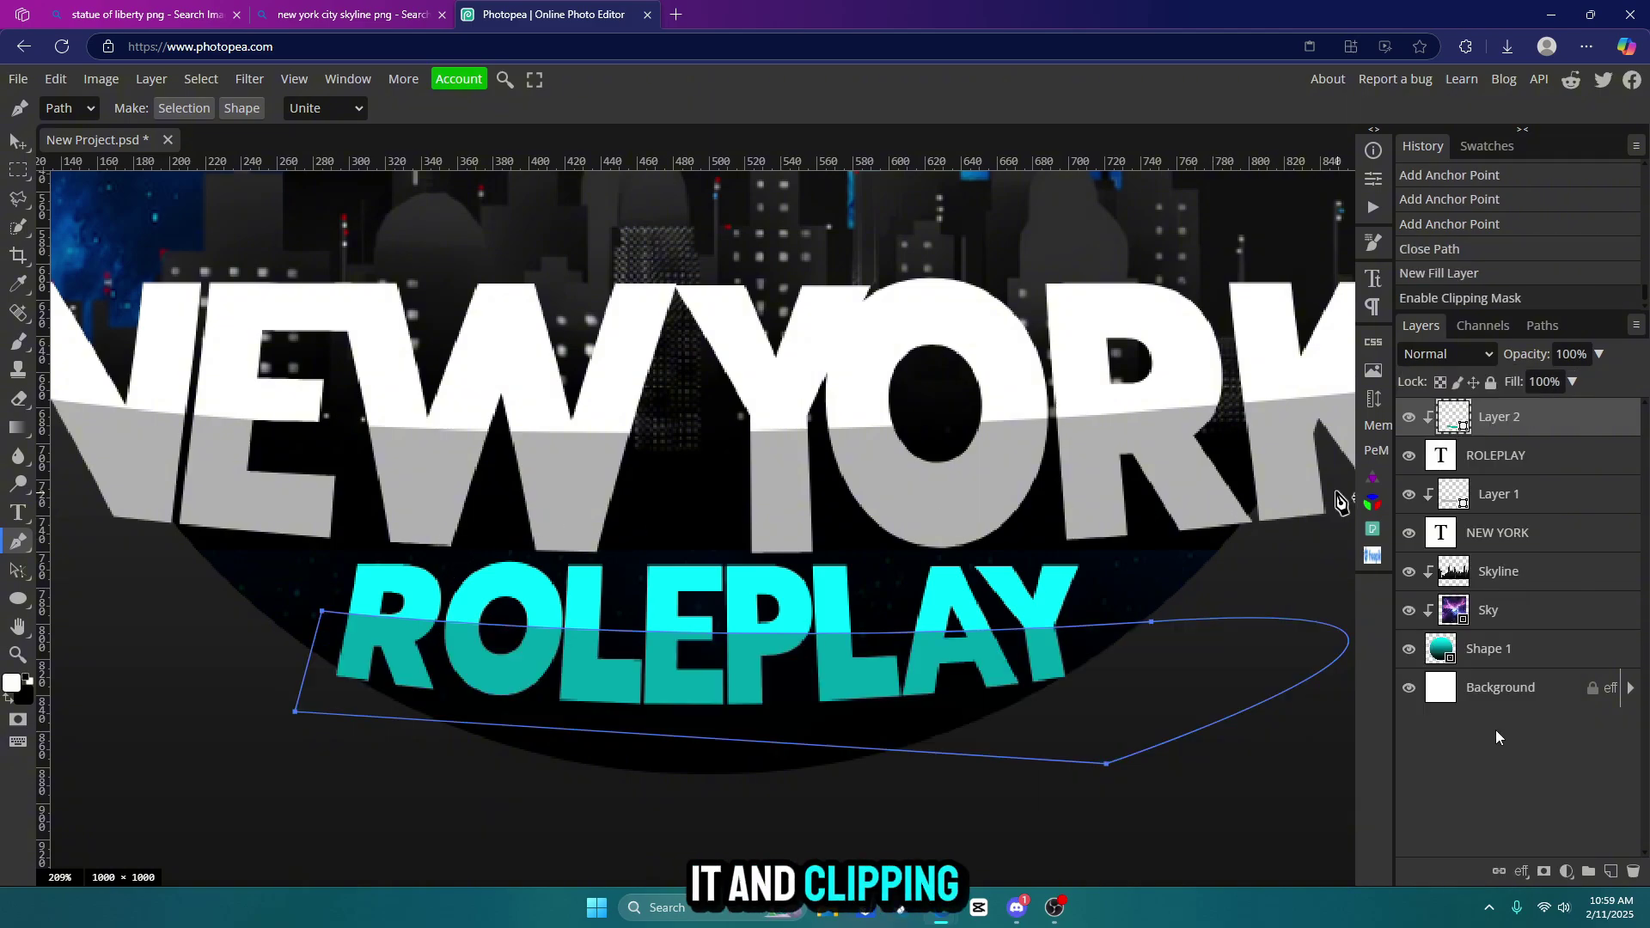
Combine Layer 2 and the ROLEPLAY text layer into one smart object
click(1540, 468)
click(1536, 497)
click(1536, 453)
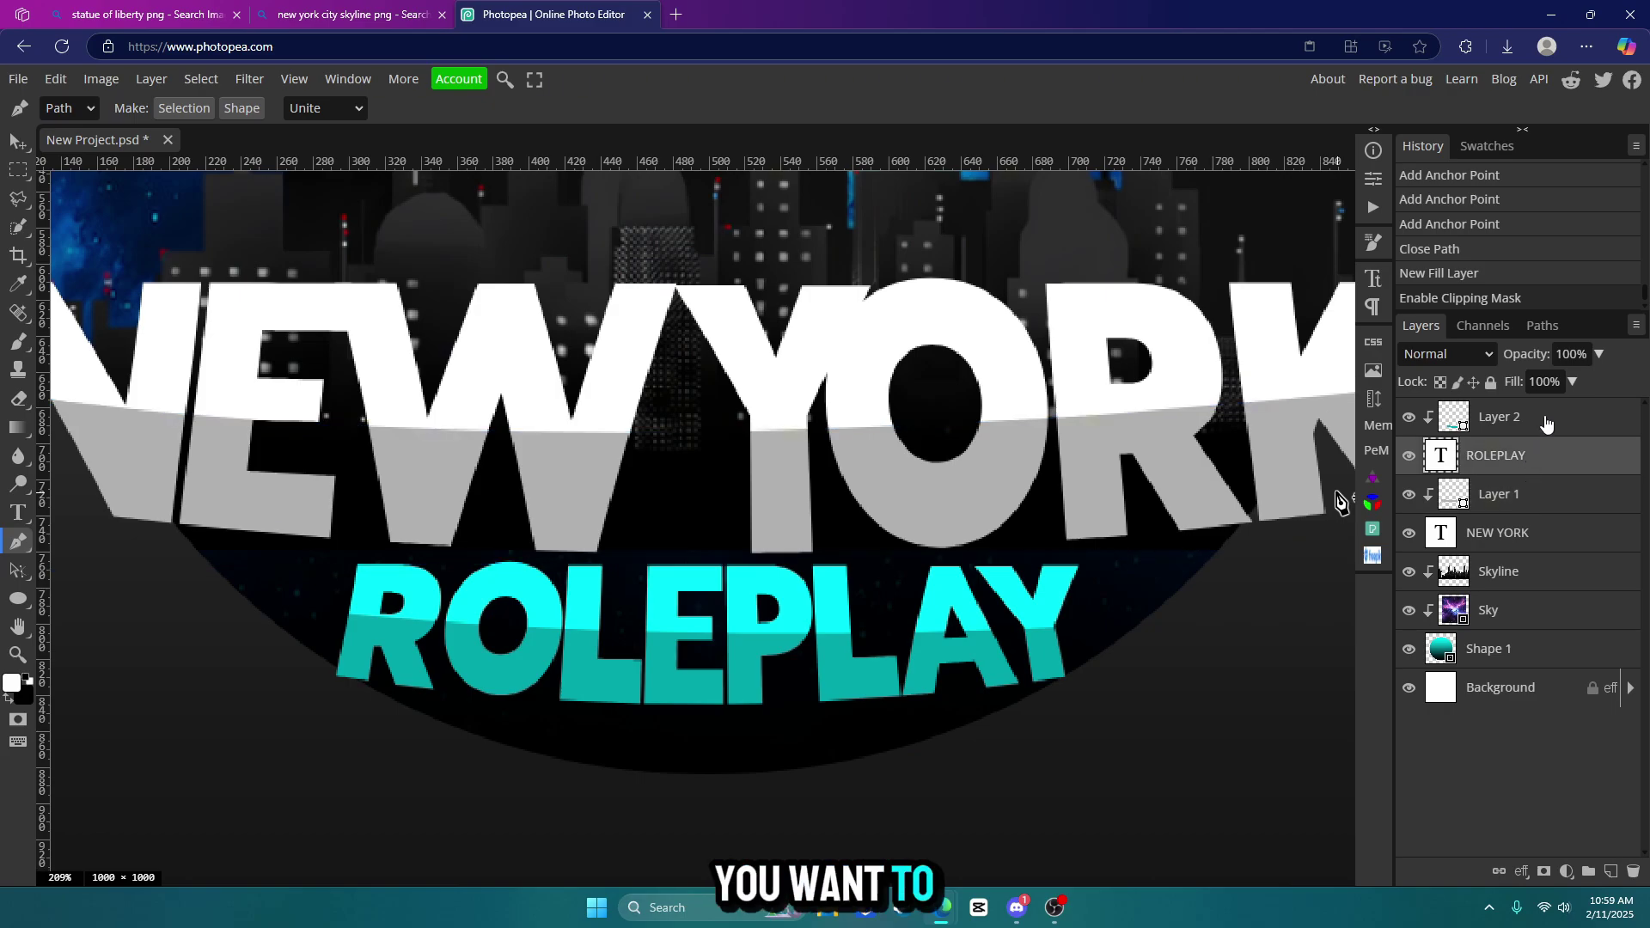
click(1554, 428)
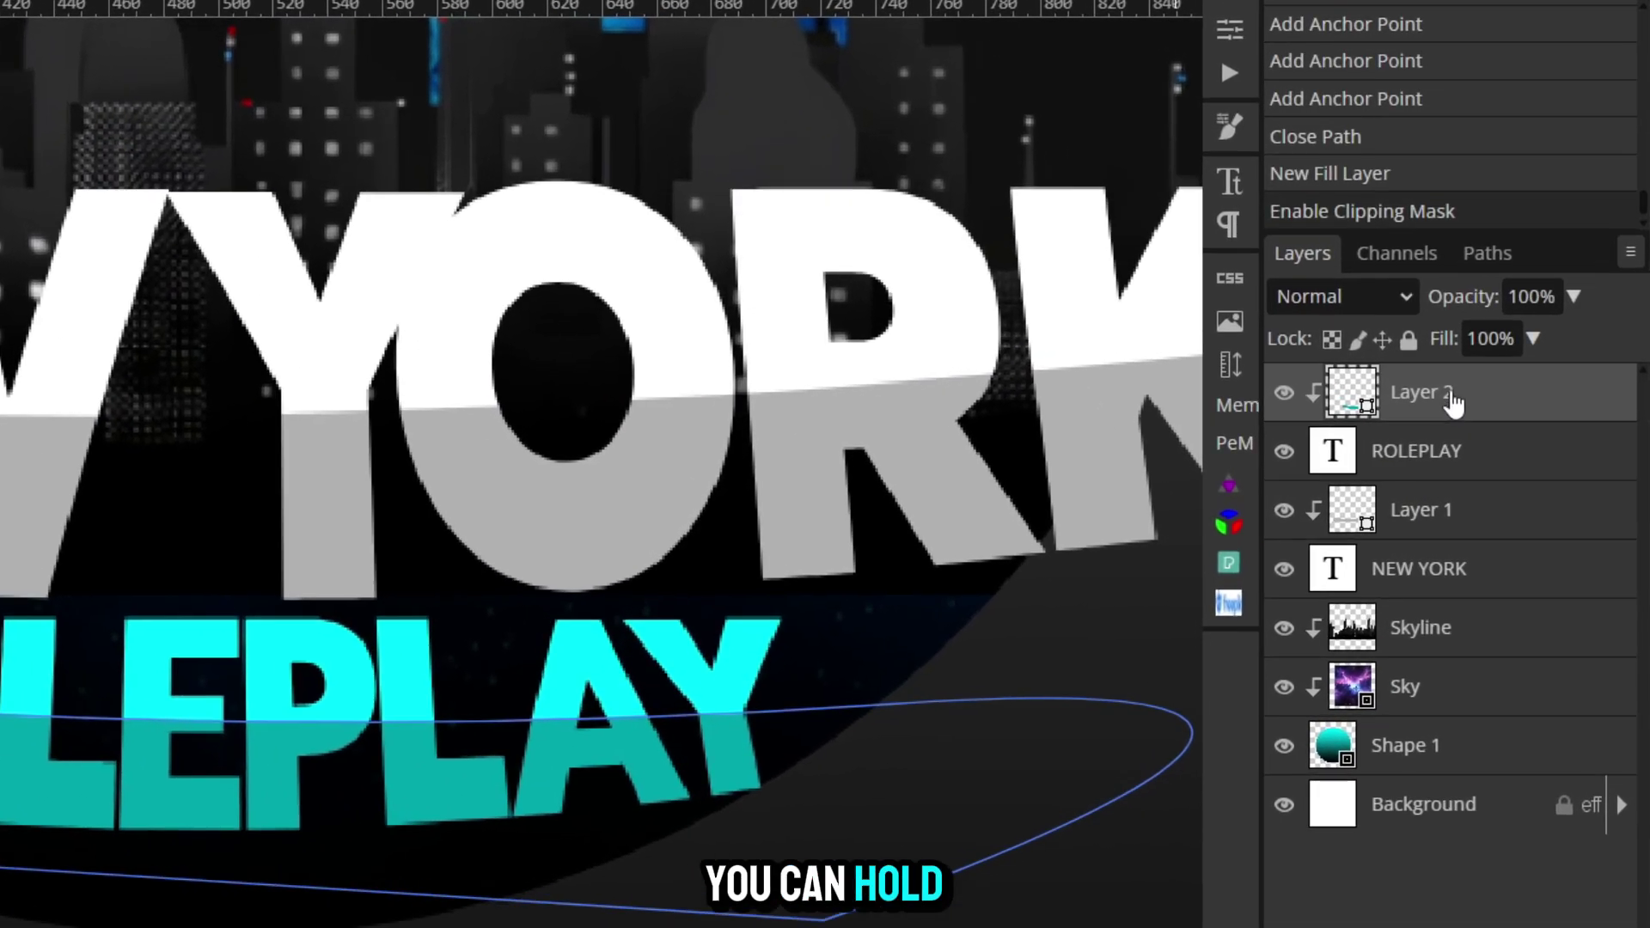
ctrl+click(1516, 469)
right_click(1486, 460)
click(1401, 583)
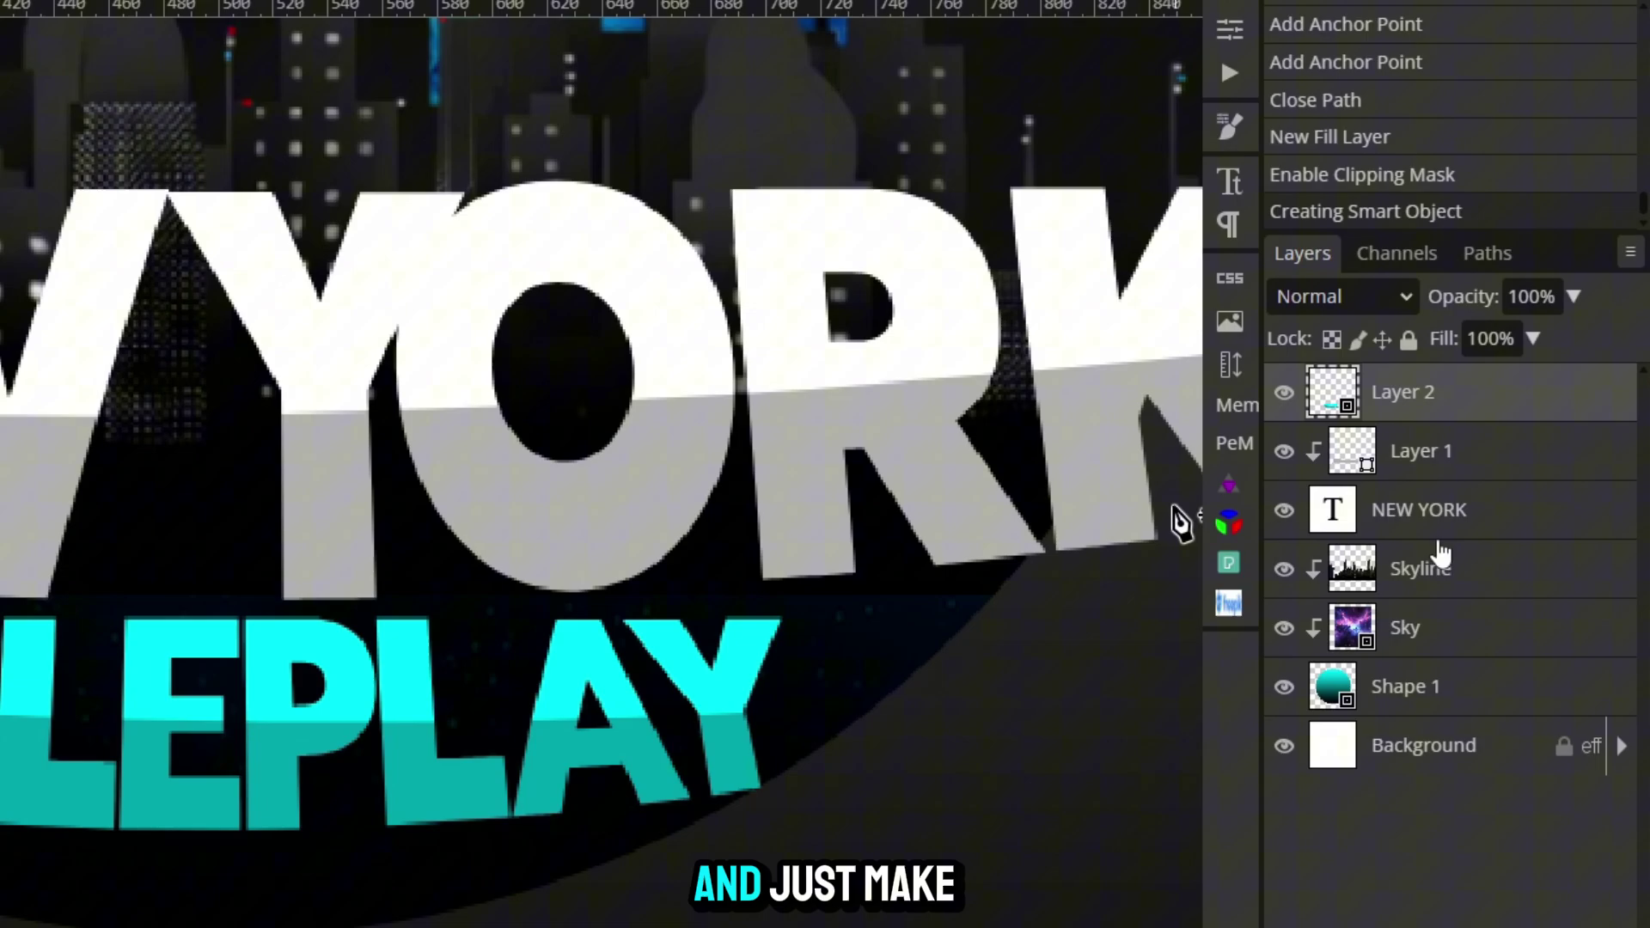
Combine Layer 1 and the NEW YORK text layer into one smart object
click(1468, 462)
ctrl+click(1471, 520)
right_click(1471, 525)
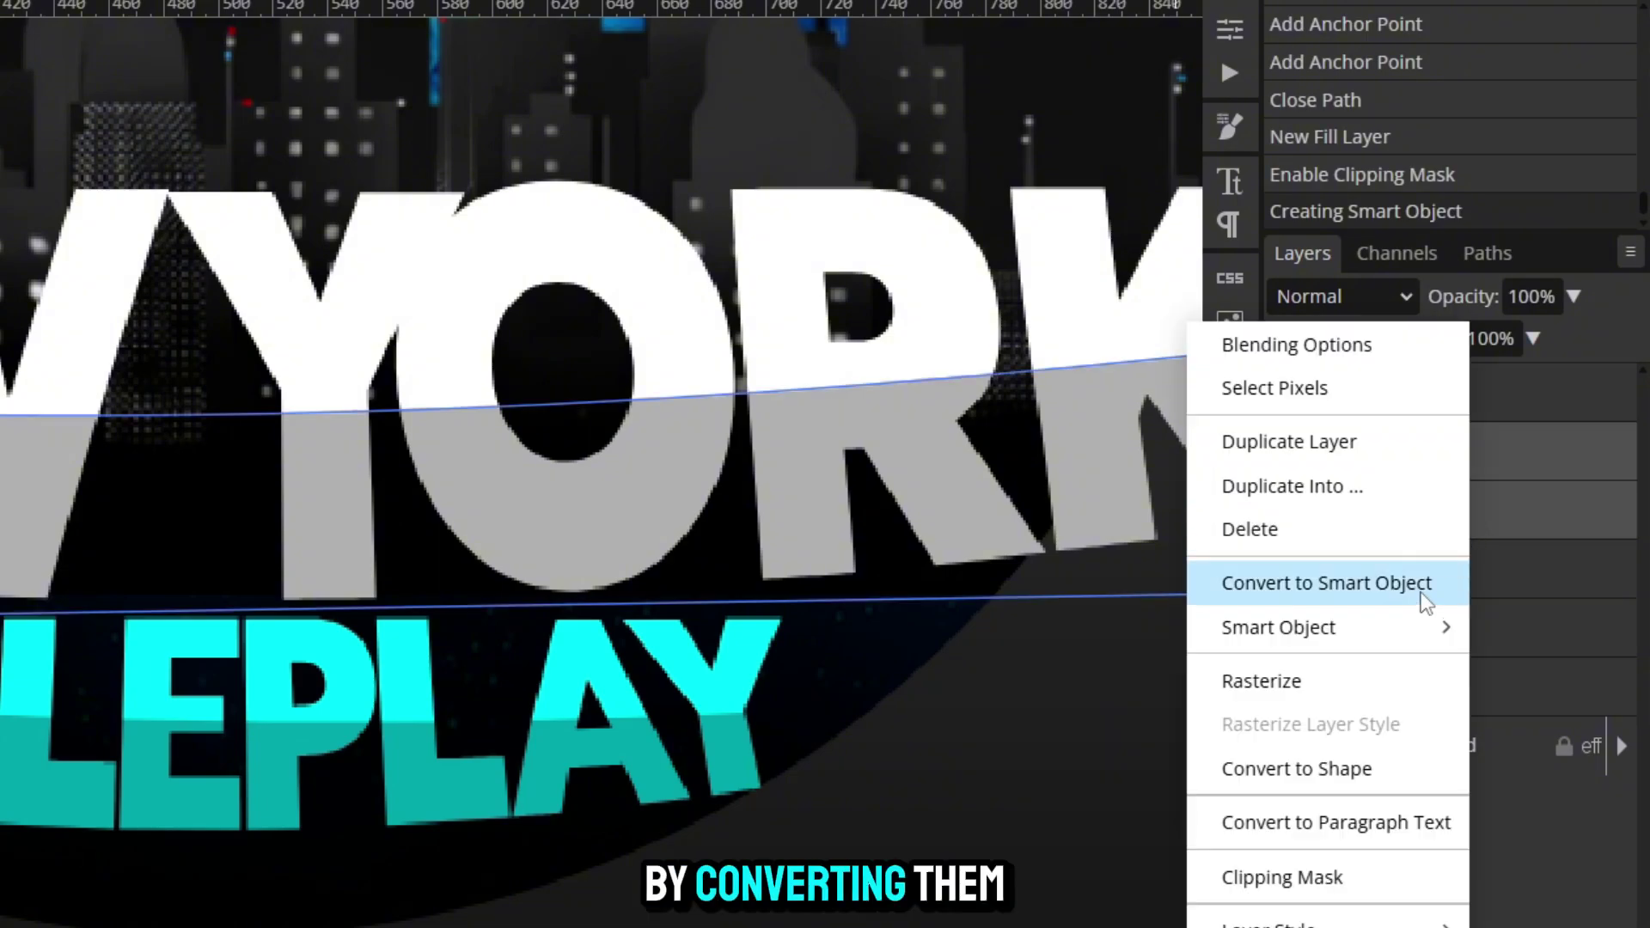
click(1417, 580)
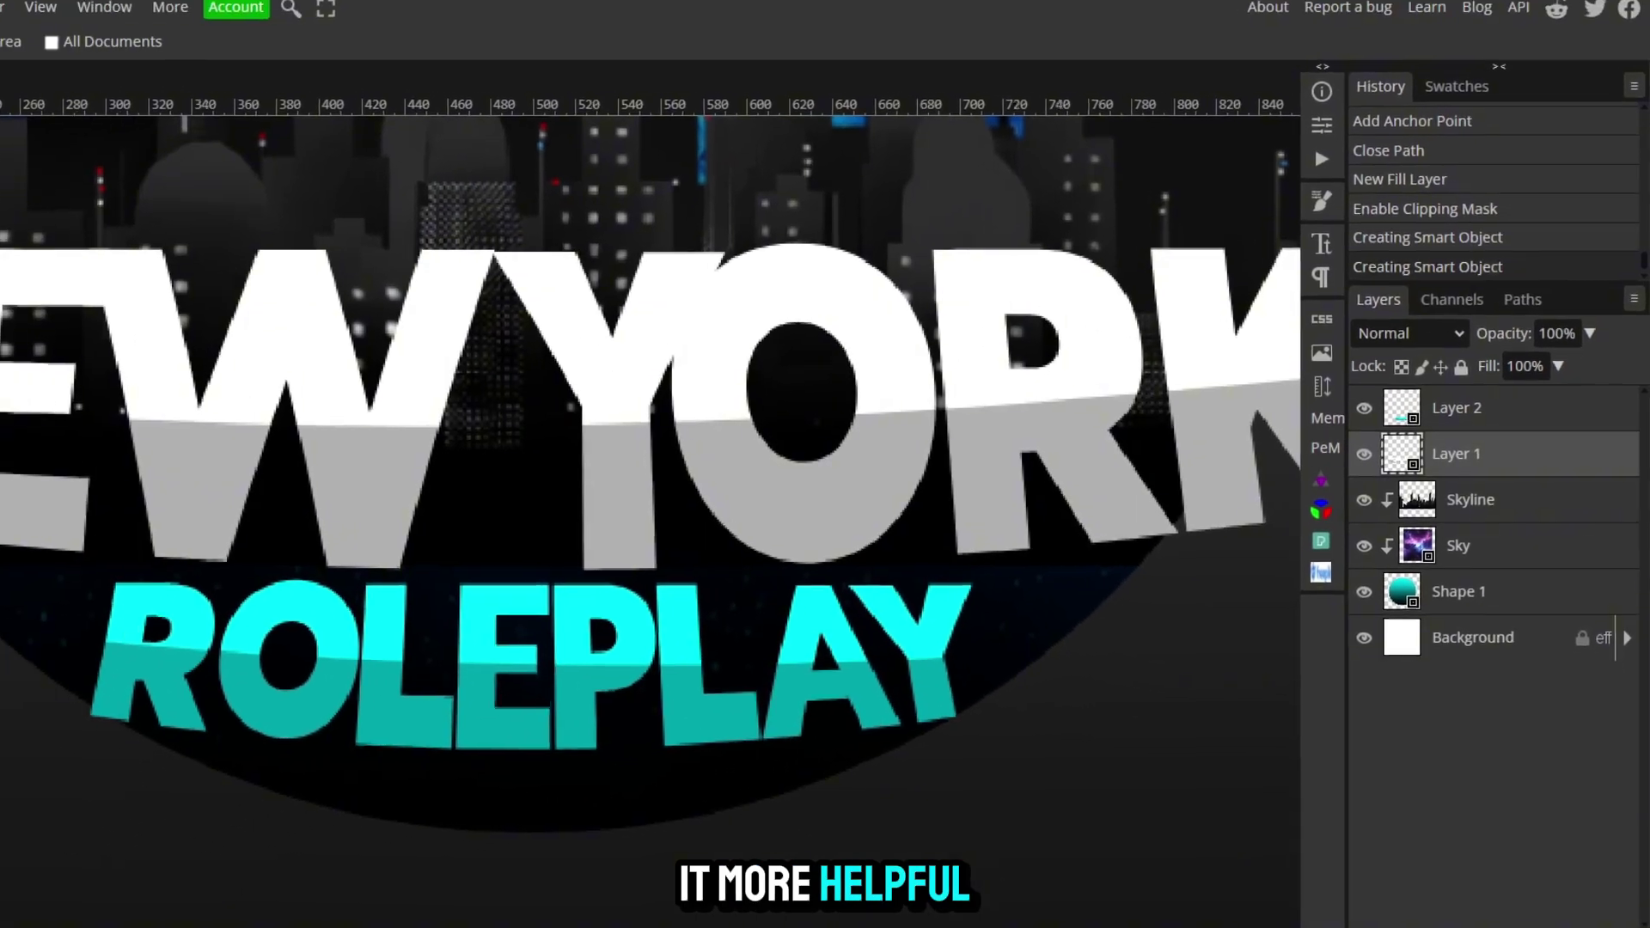
Examine the two-tone NEW YORK and ROLEPLAY lettering across the logo, toggling the NEW YORK layer's visibility off and on
scroll(381, 777, down, 3)
scroll(227, 743, right, 3)
scroll(715, 654, left, 5)
scroll(731, 641, right, 4)
scroll(740, 632, left, 8)
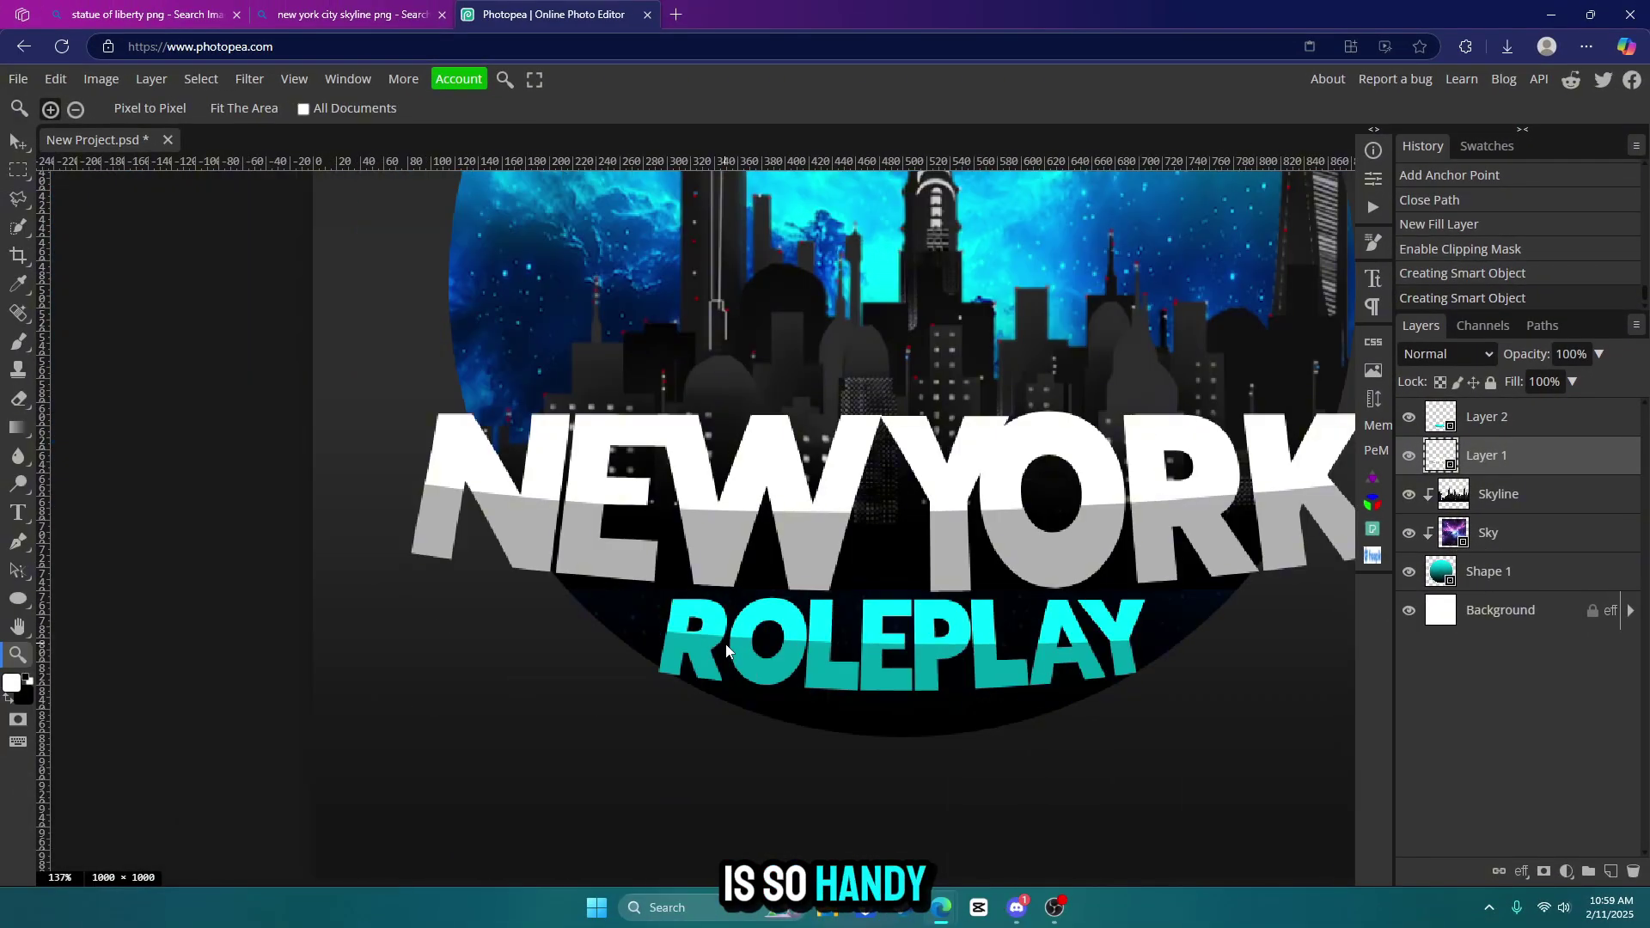
scroll(811, 601, down, 10)
scroll(791, 623, up, 8)
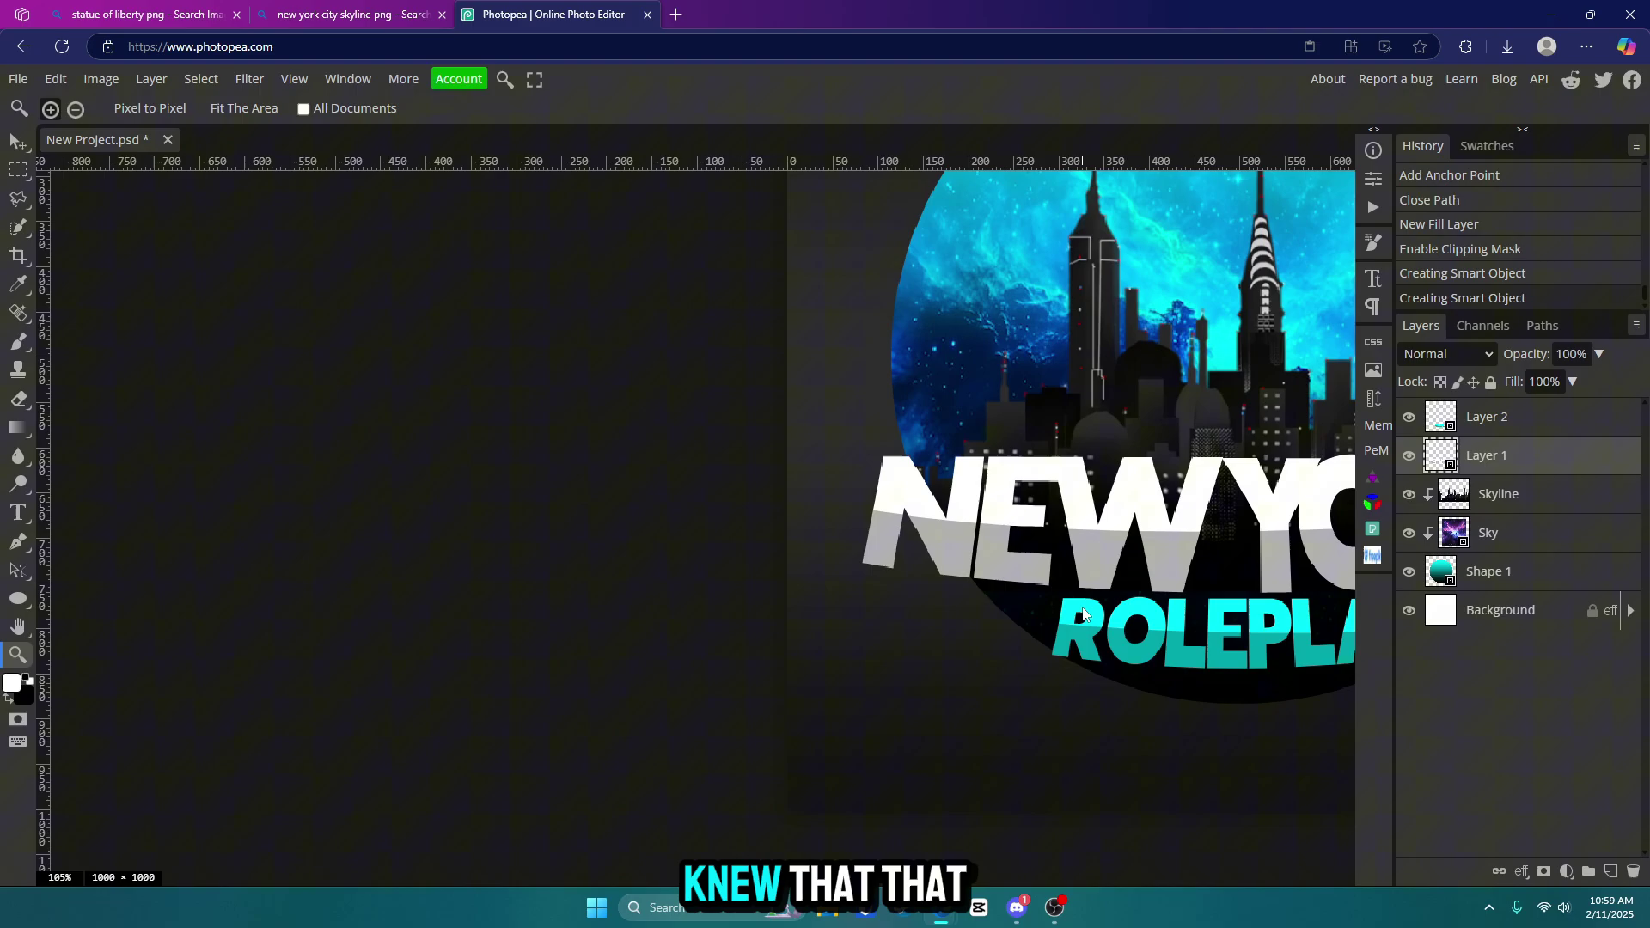
scroll(1085, 615, right, 4)
scroll(1074, 615, left, 3)
scroll(1045, 615, right, 7)
scroll(1040, 621, up, 1)
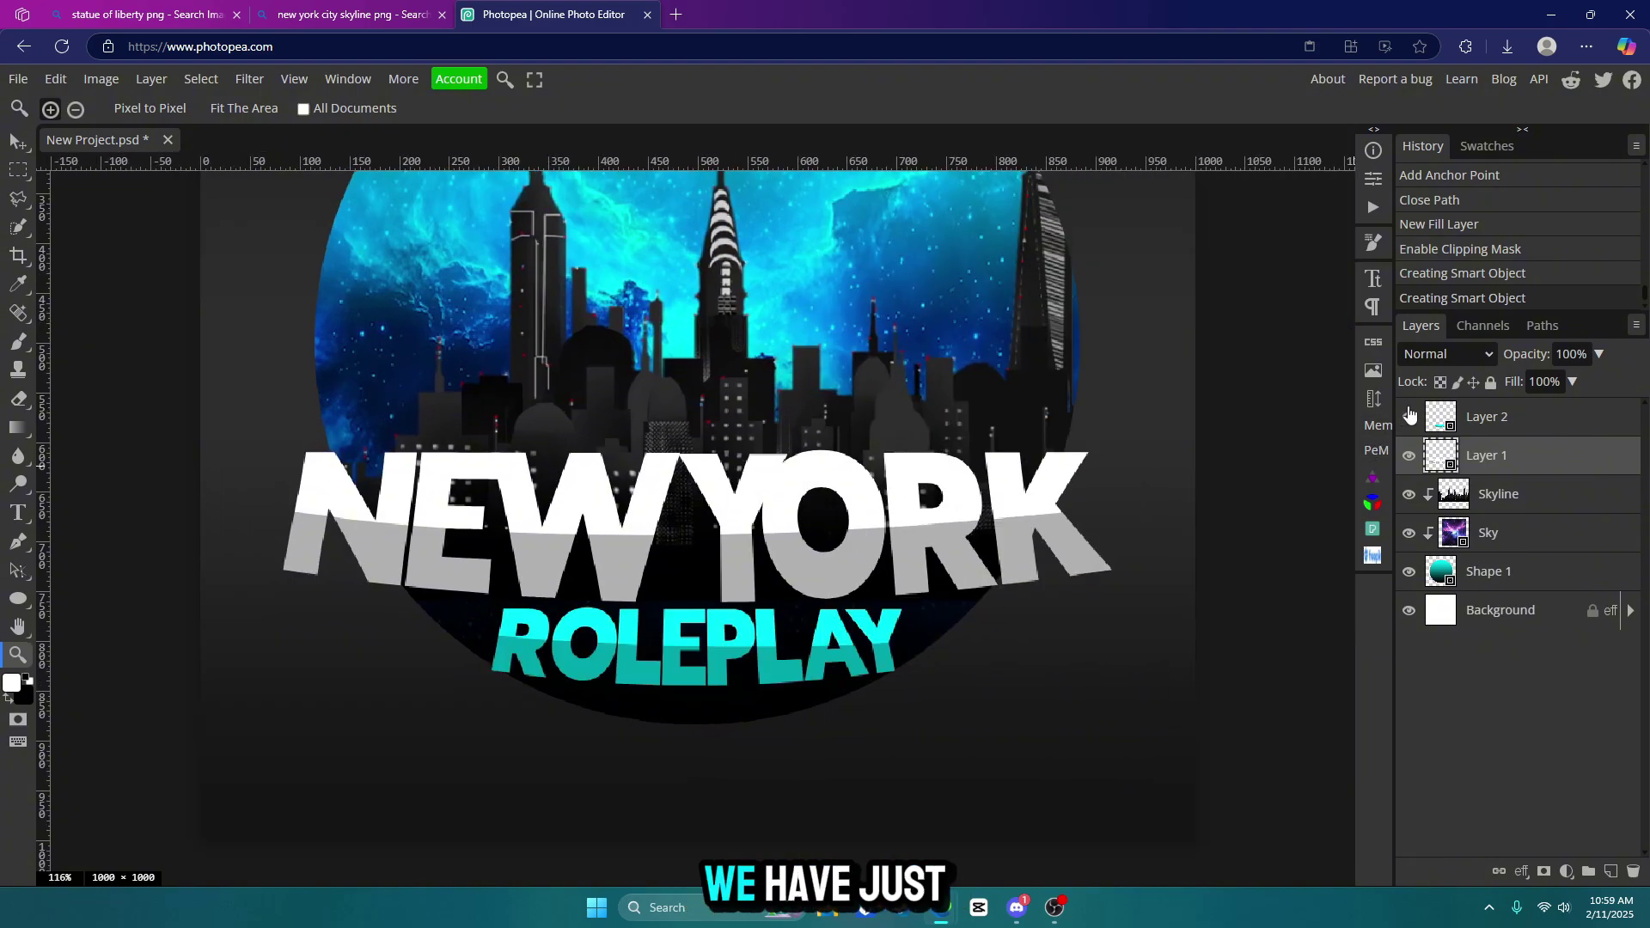
click(1407, 464)
click(1407, 462)
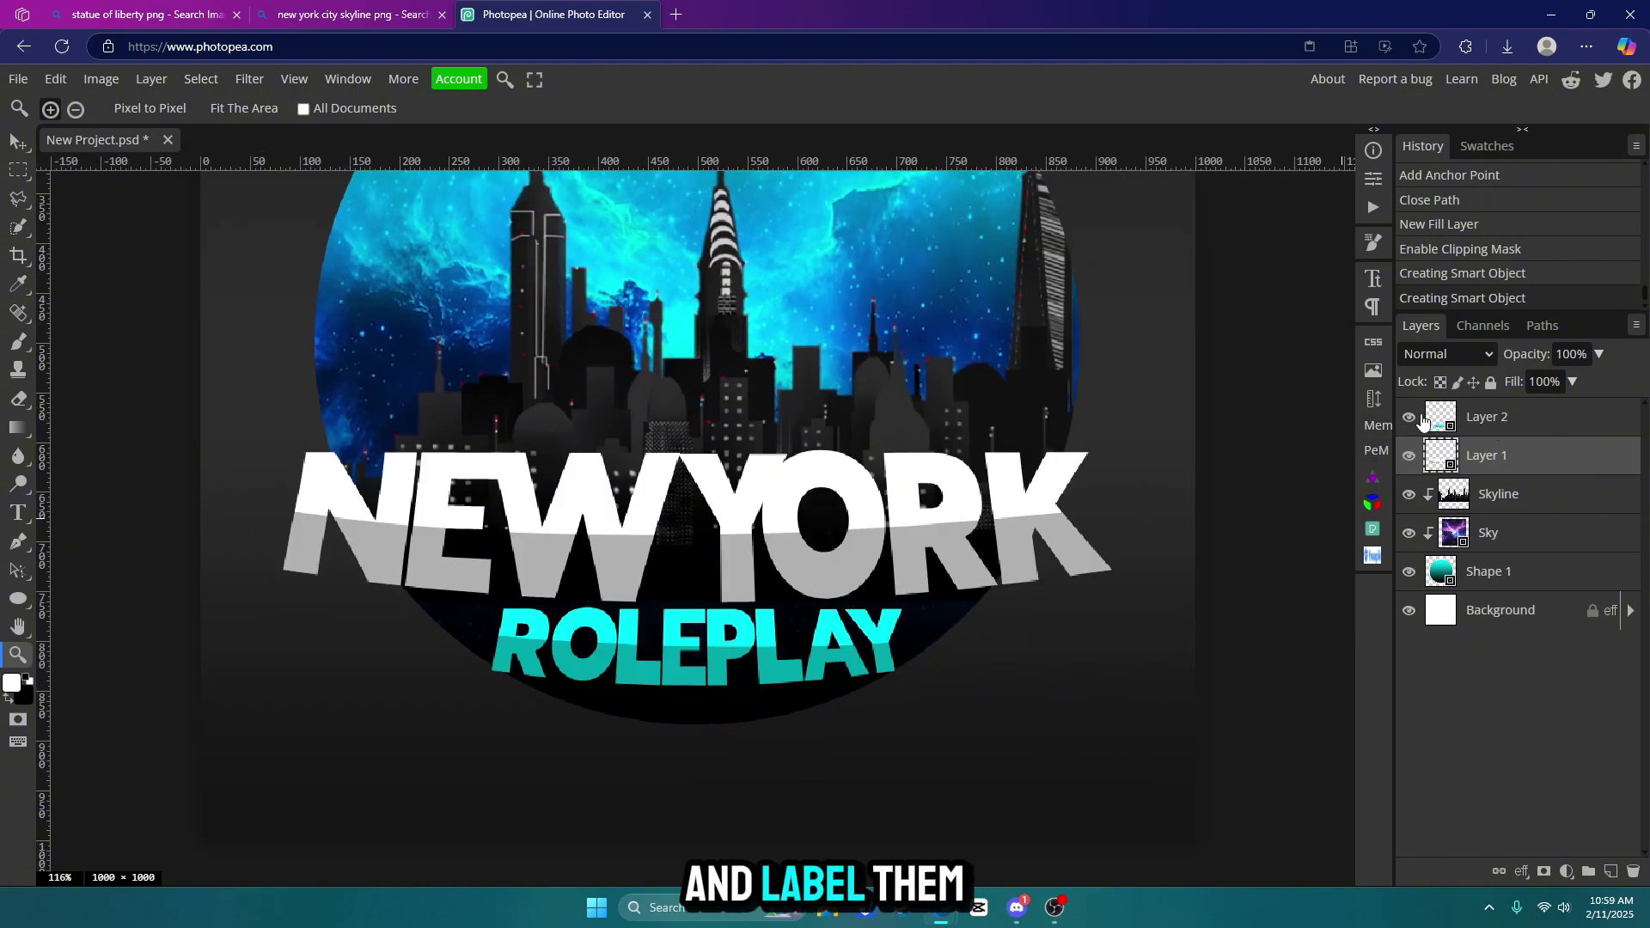
Rename the NEW YORK smart object layer to "New York" and the ROLEPLAY one to "Roleplay"
double_click(1488, 458)
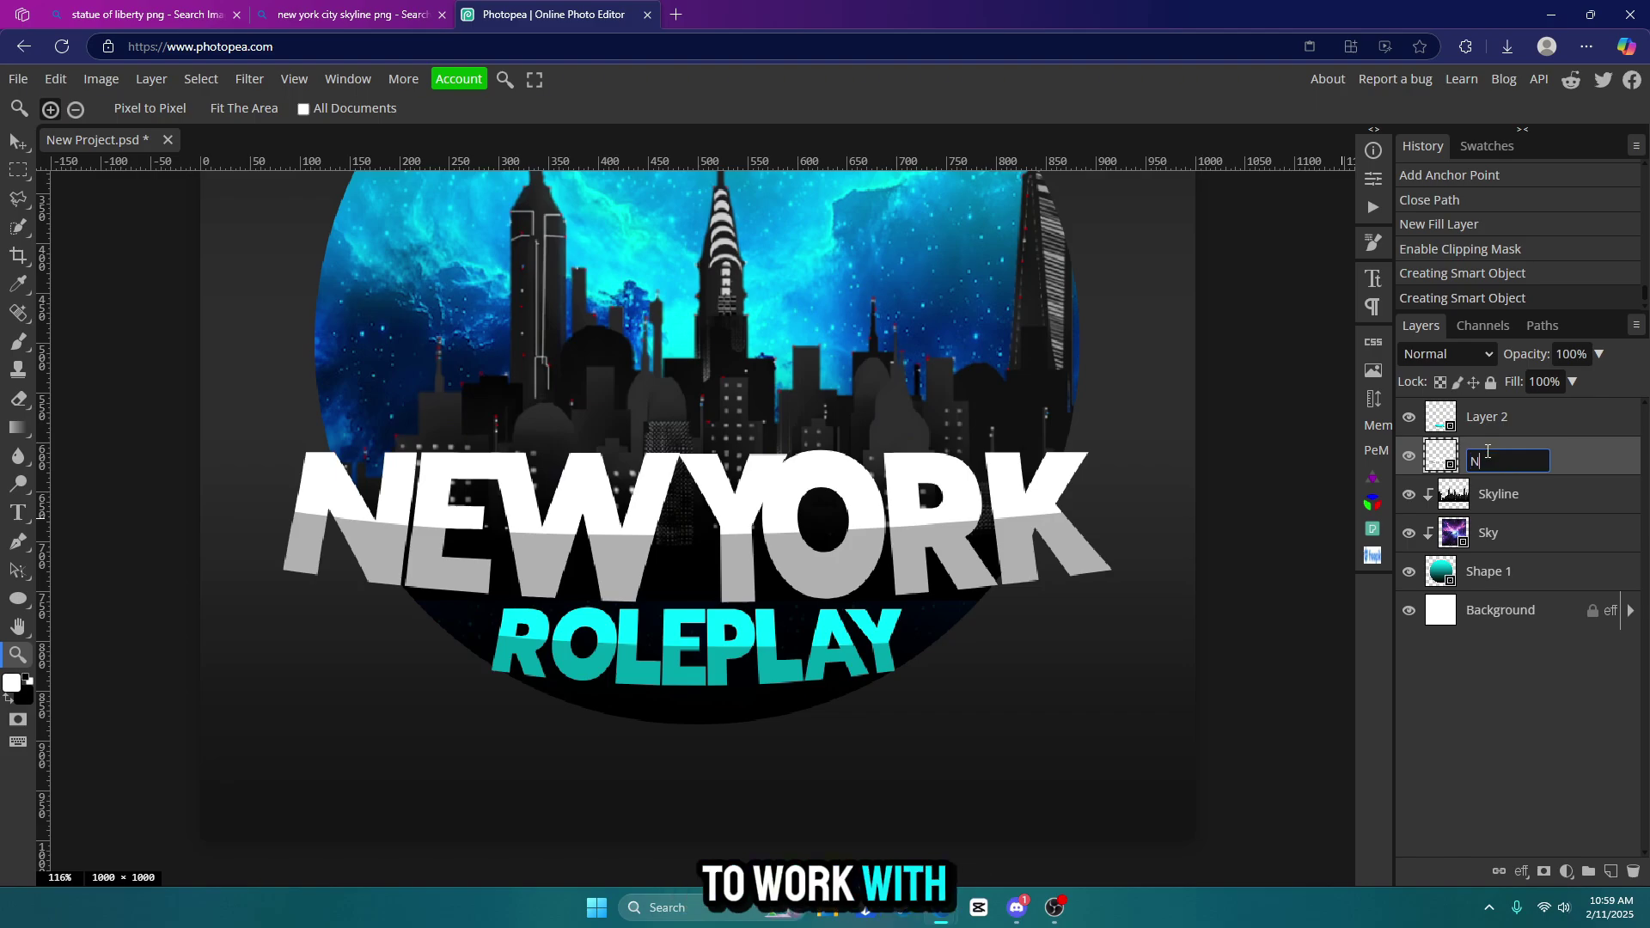
text(New York)
key(Return)
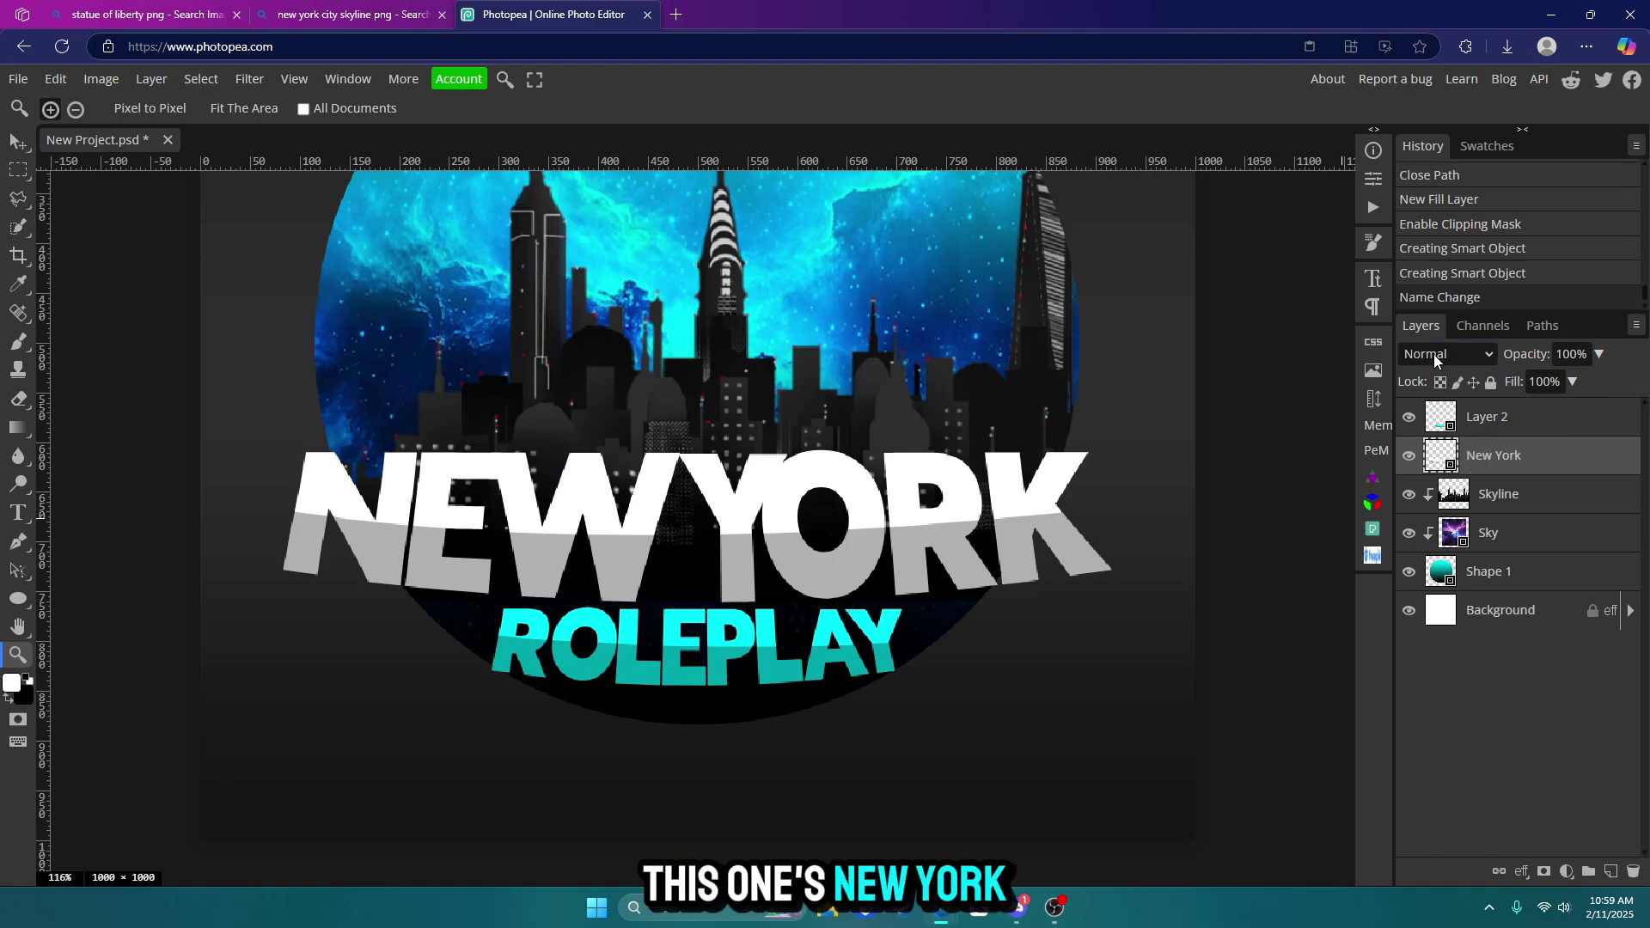
double_click(1492, 420)
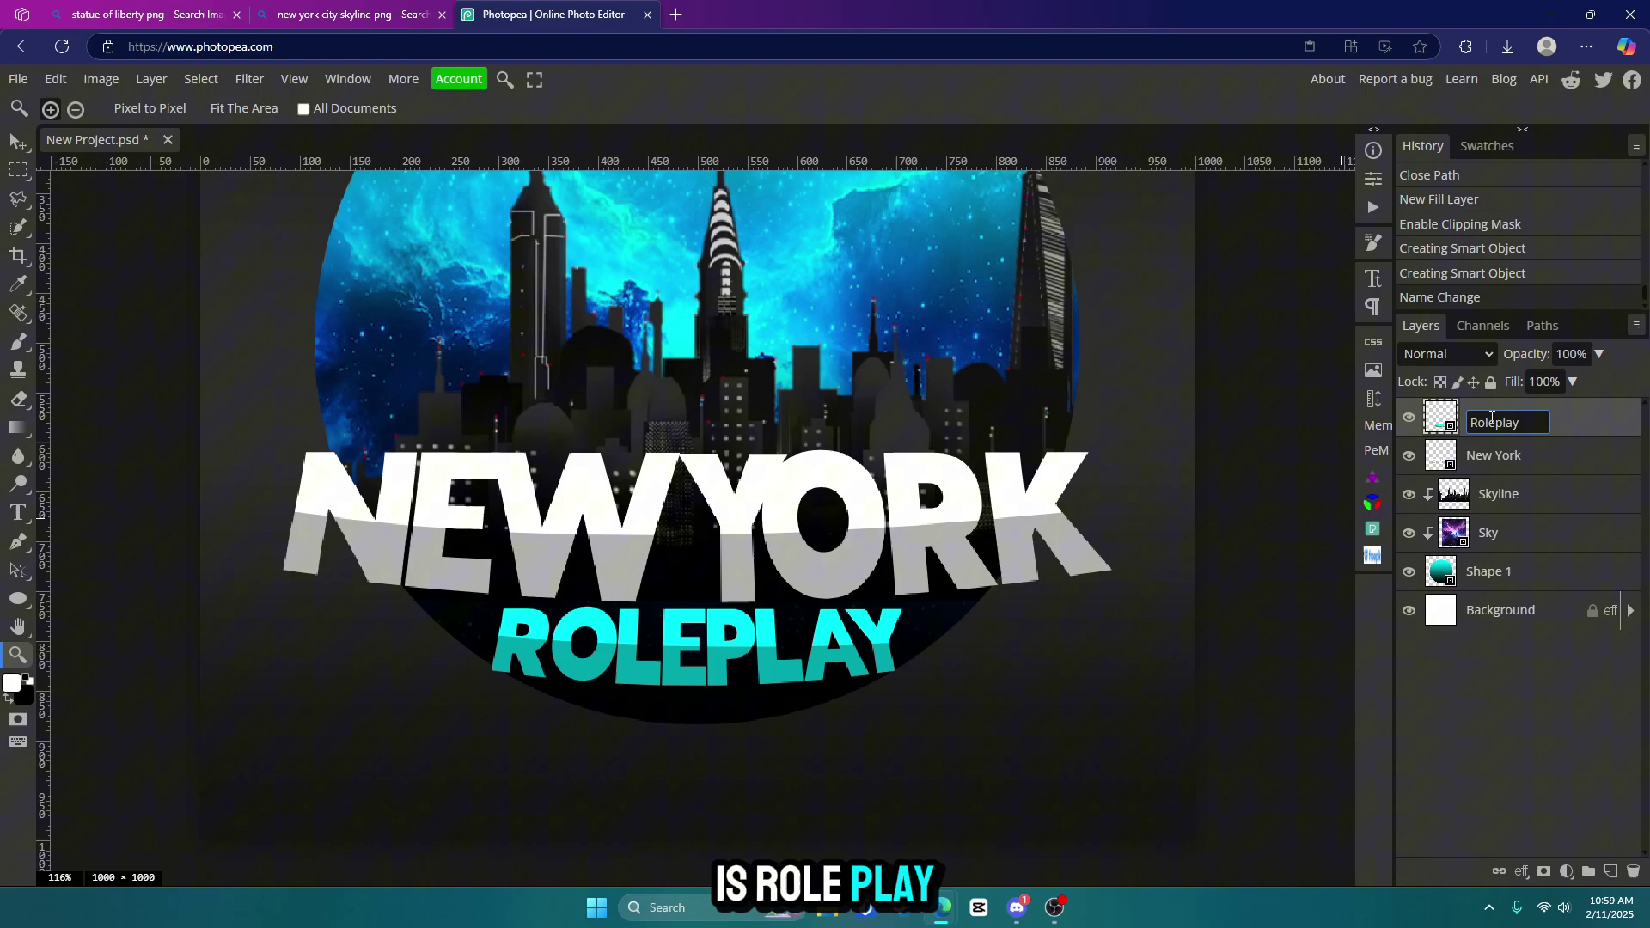
text(Roleplay)
key(Return)
Rename the Shape 1 layer to "Circle"
double_click(1500, 573)
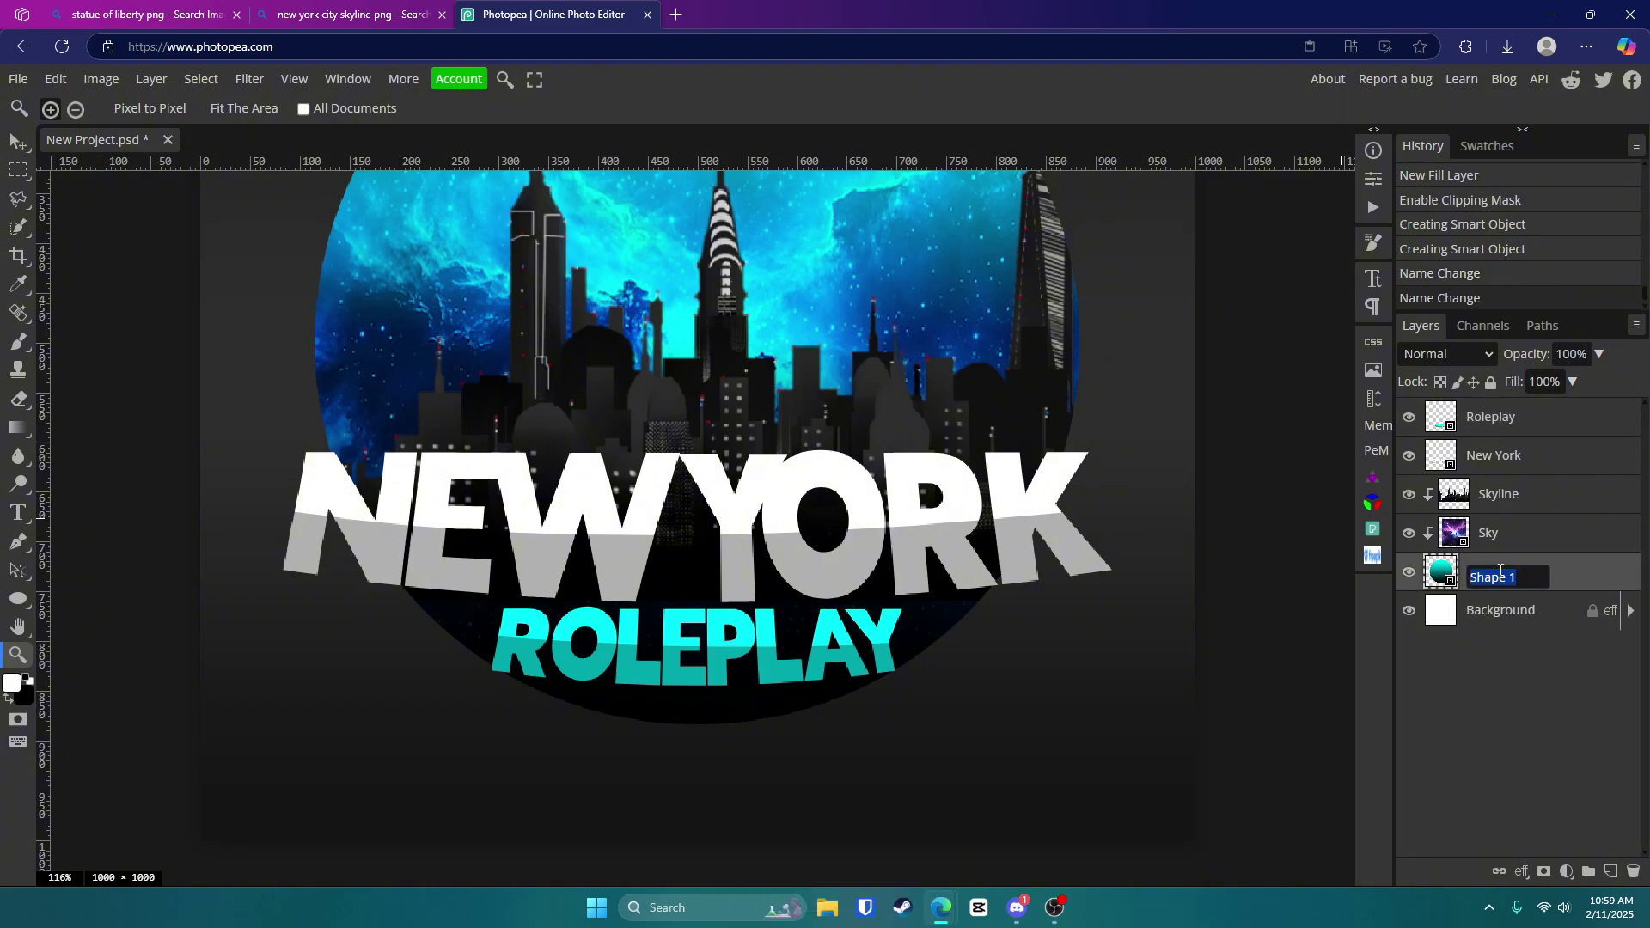
text(Cl)
text(ircle)
key(Return)
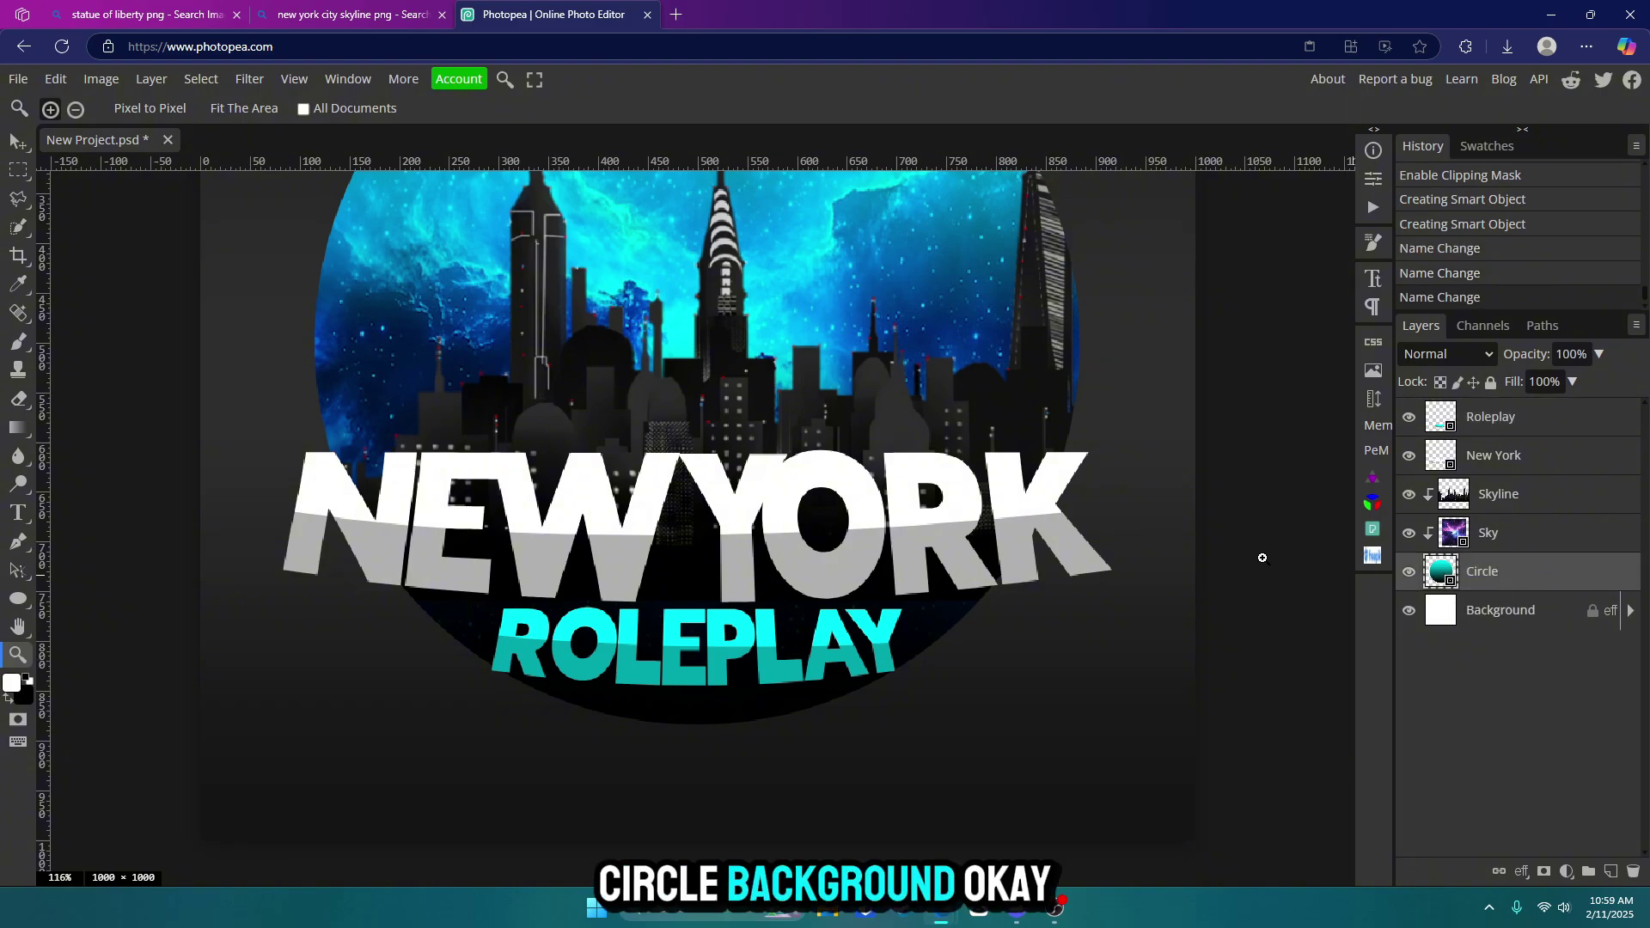
Copy the pale green Statue of Liberty image from the Bing image results and paste it into the logo document above the Sky layer
scroll(649, 361, down, 1)
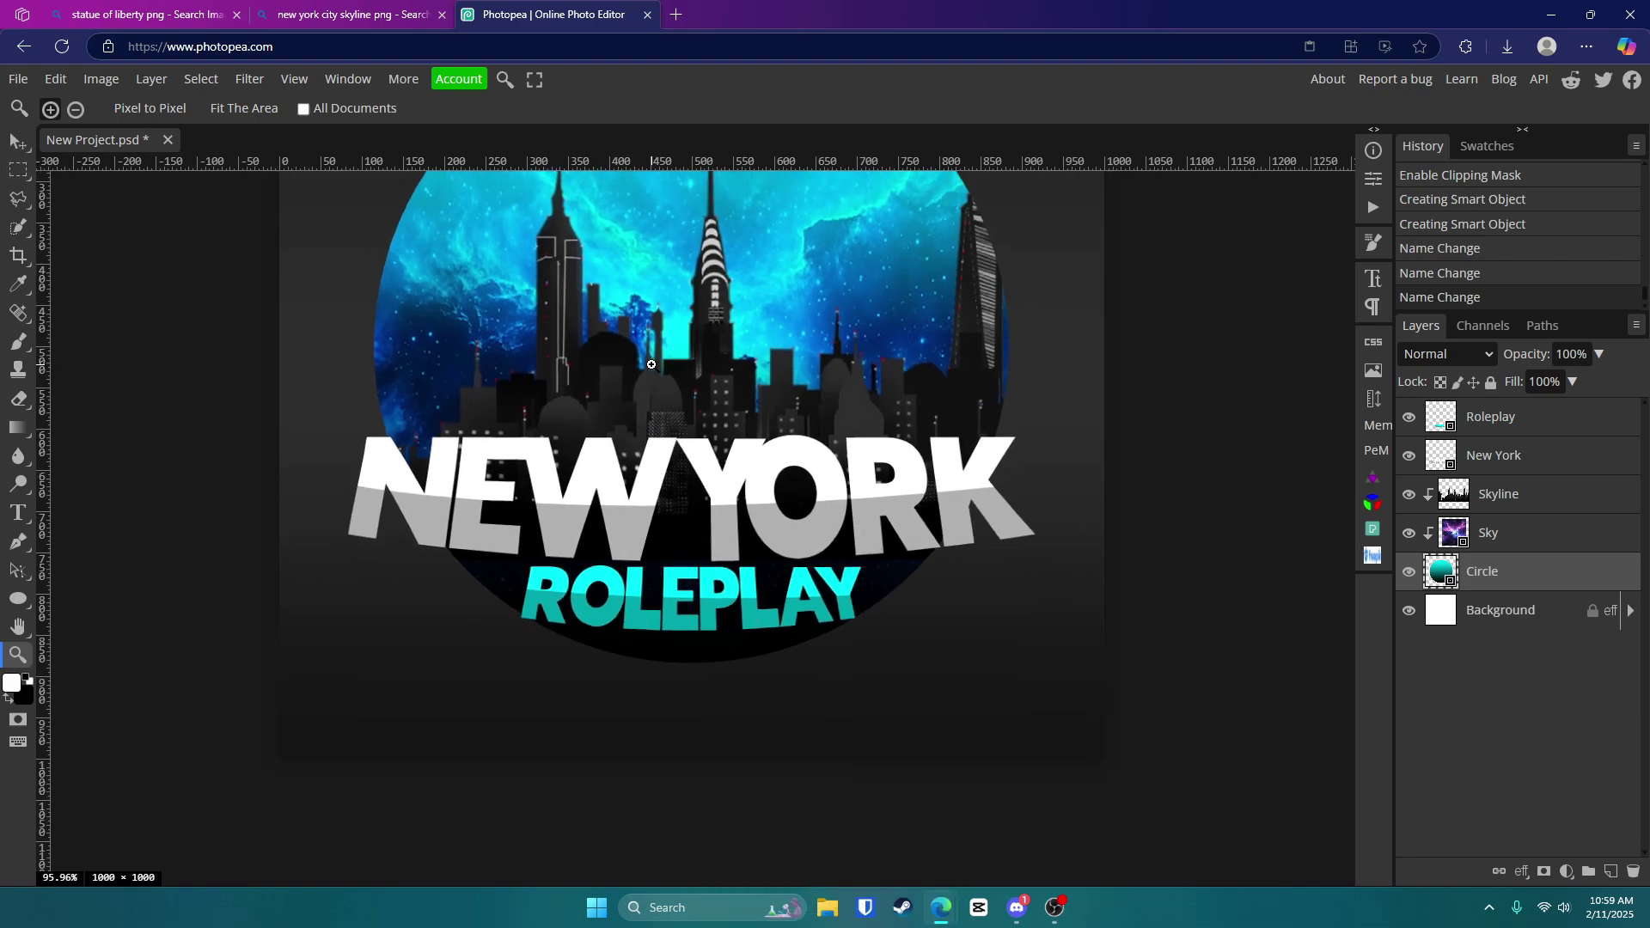
scroll(655, 351, up, 1)
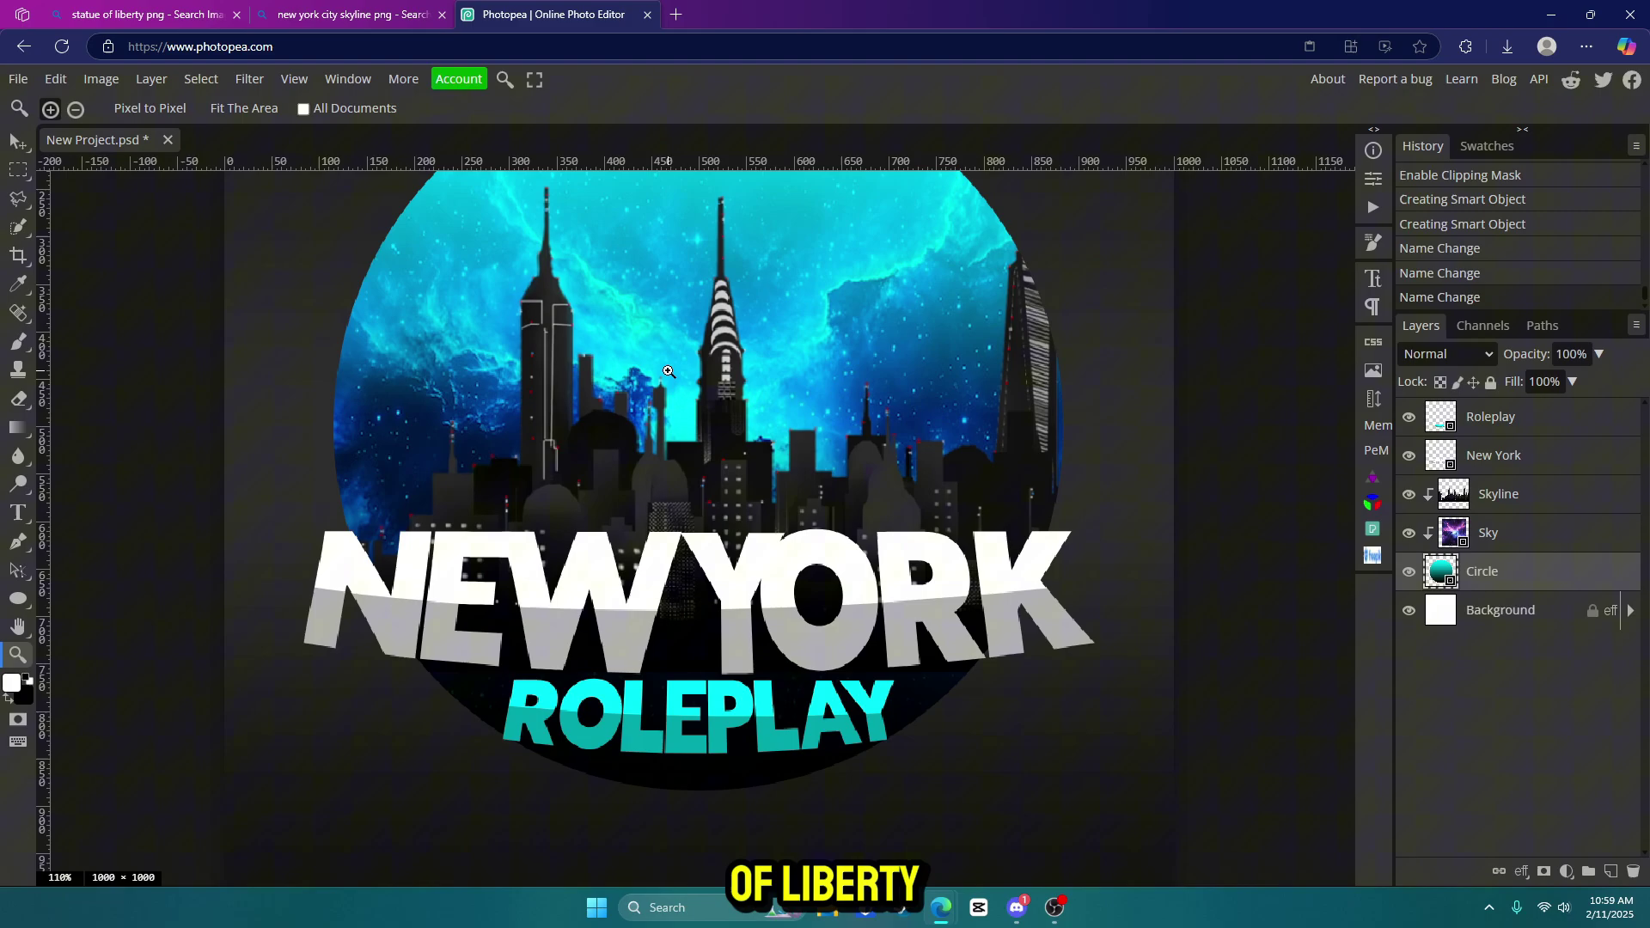
scroll(660, 439, down, 1)
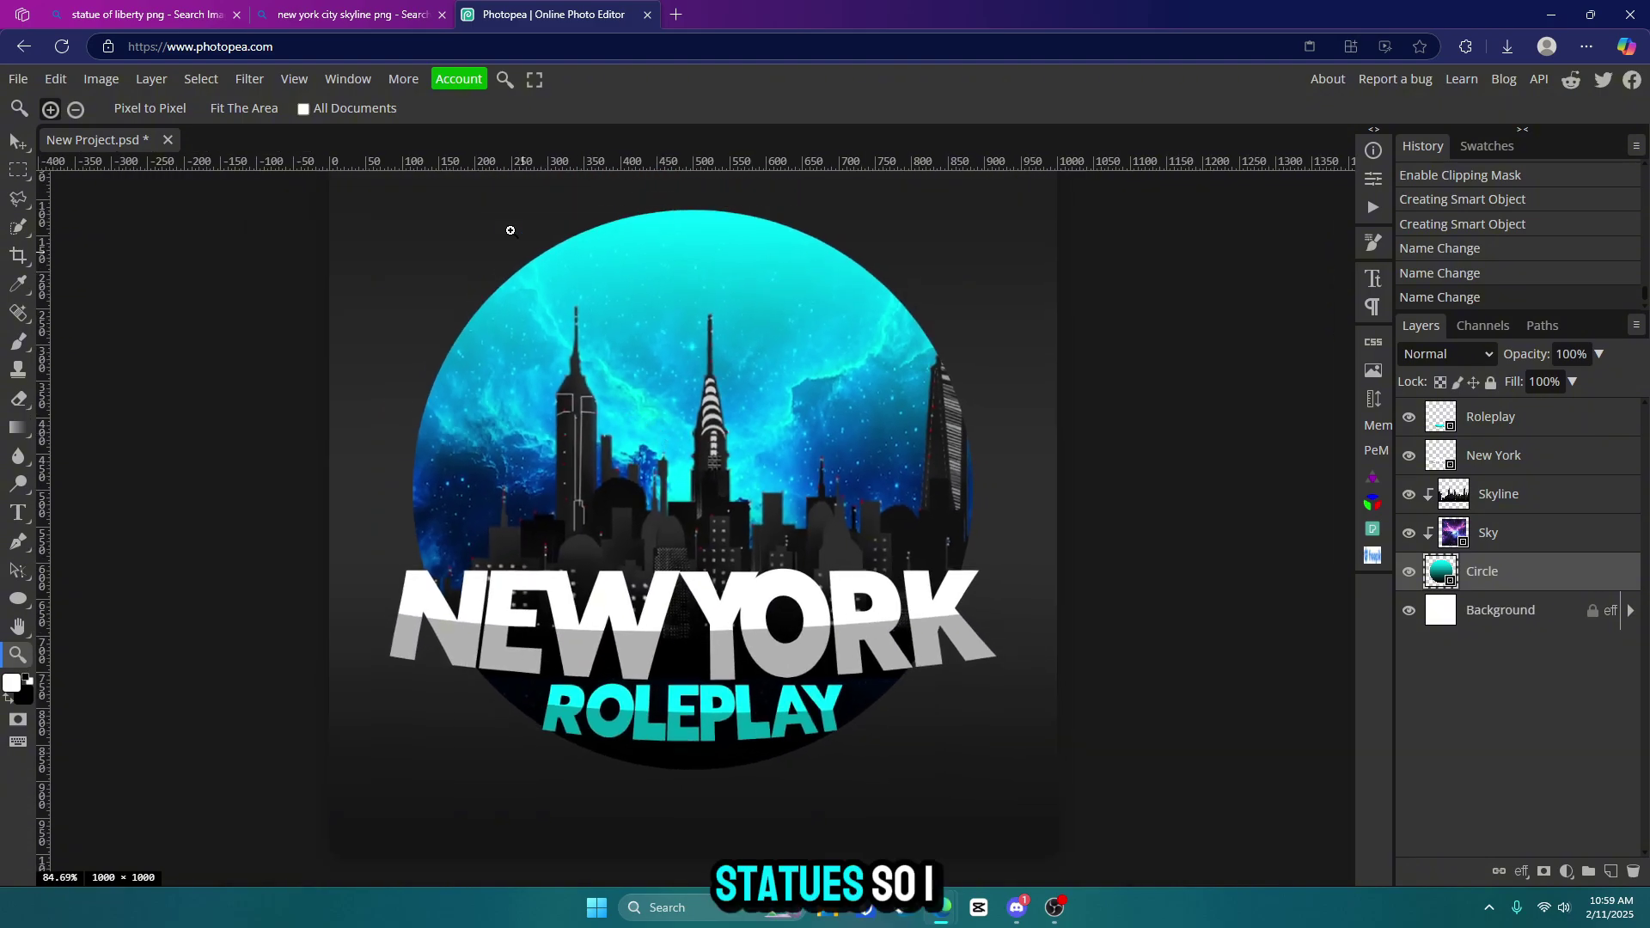
click(350, 13)
click(121, 14)
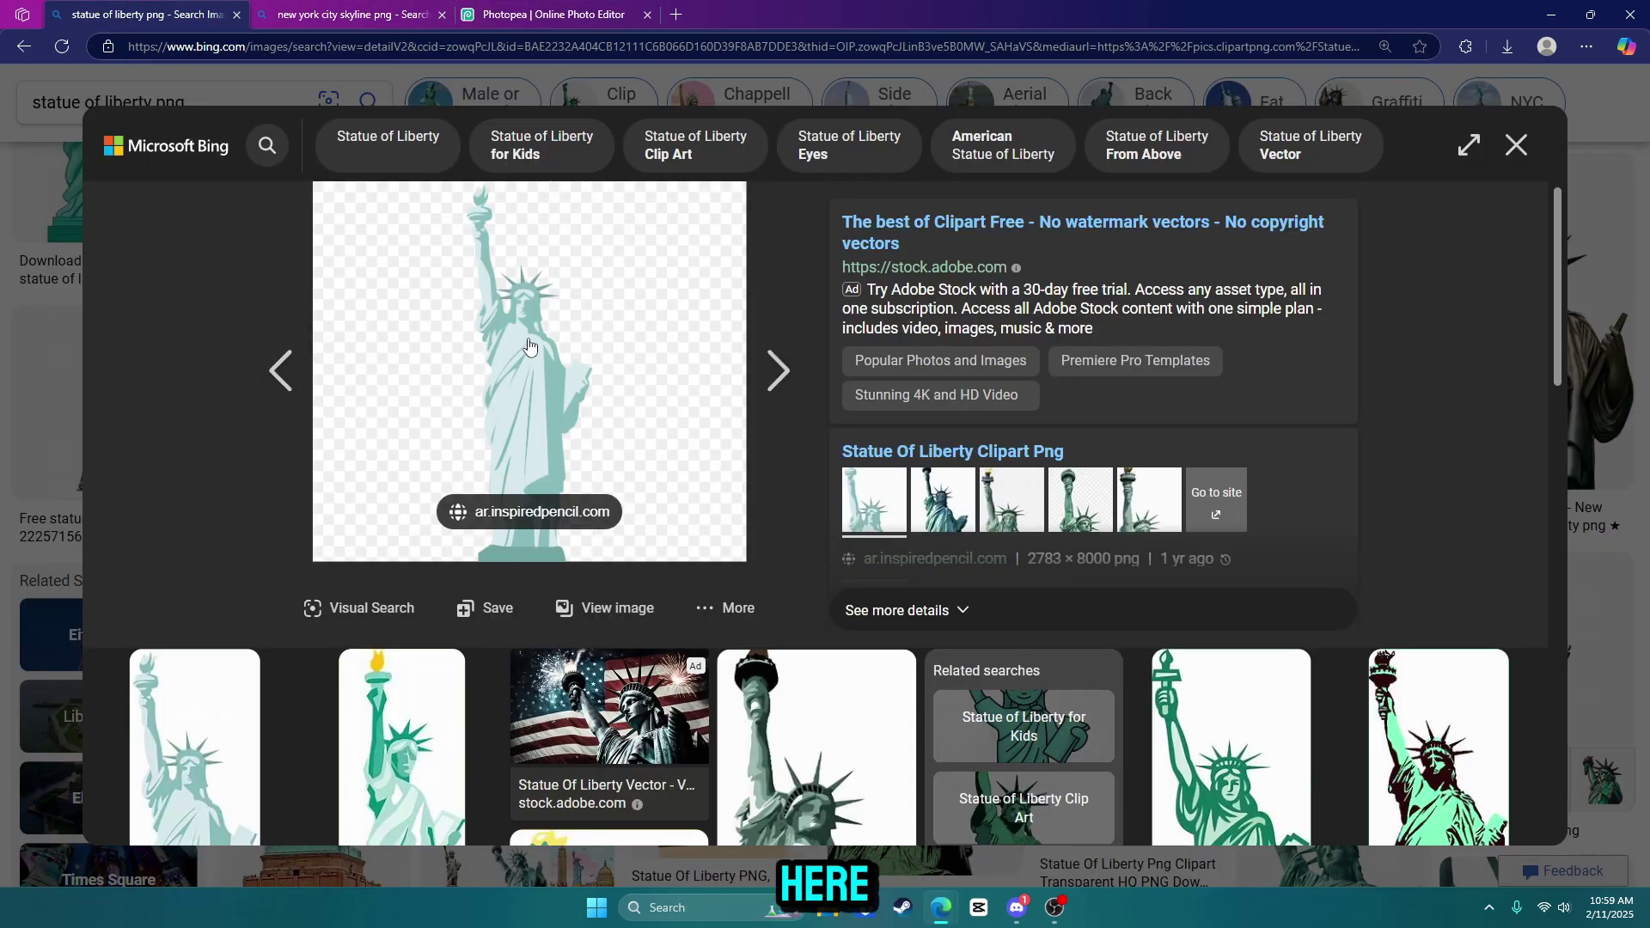
right_click(520, 359)
click(590, 427)
click(550, 13)
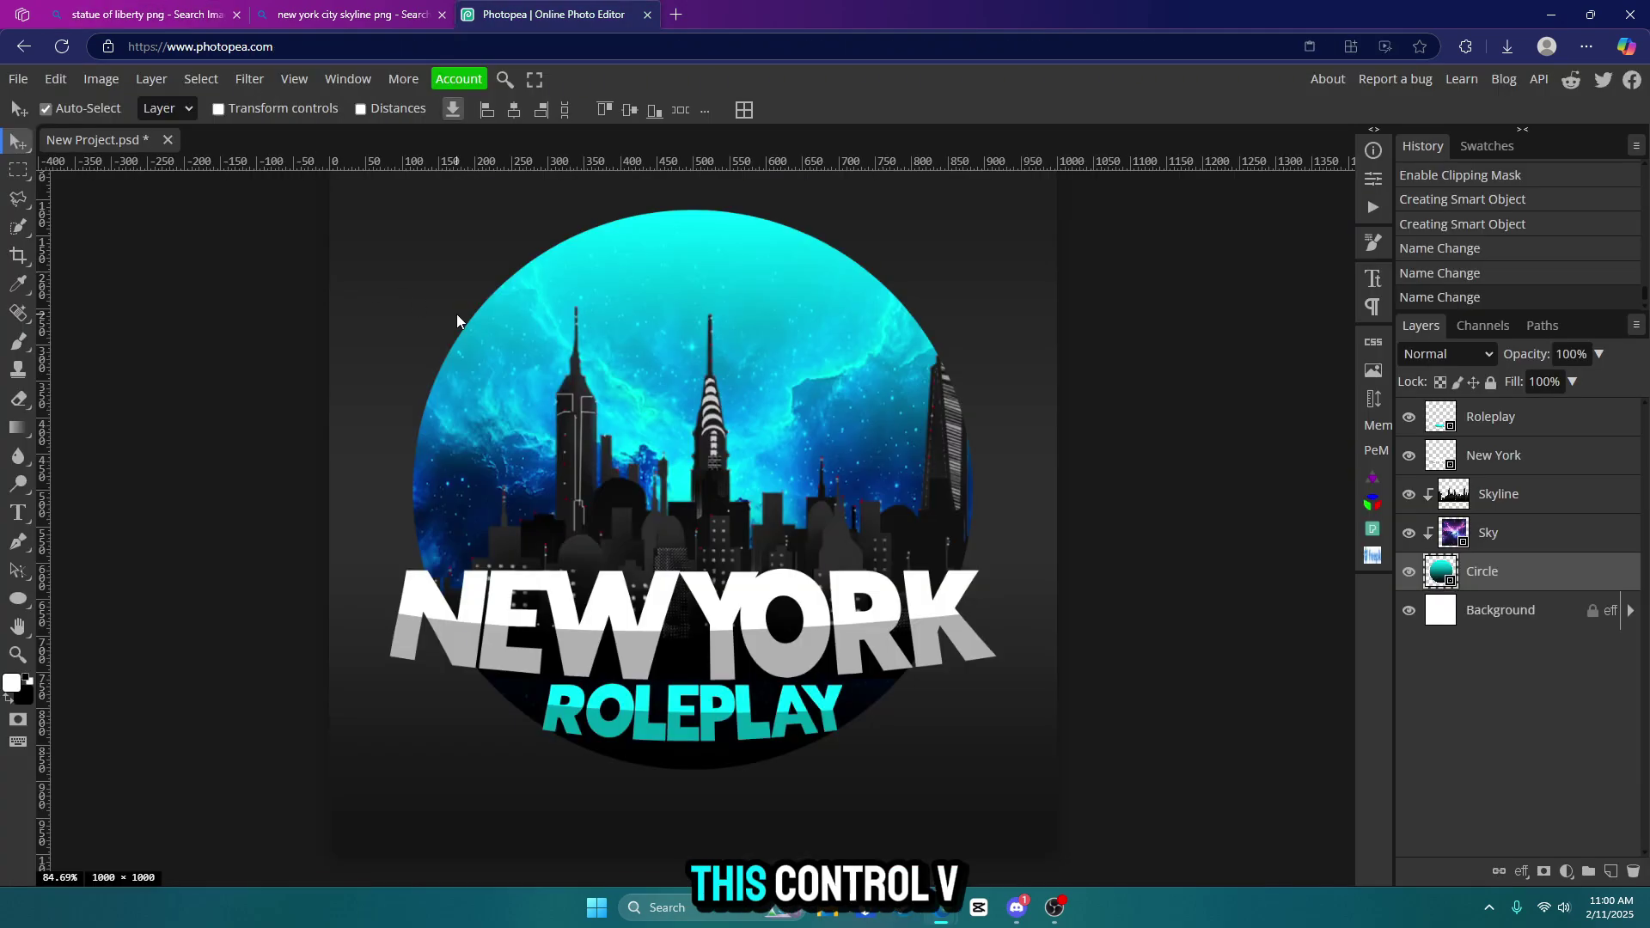
key(alt+bracketright)
key(ctrl+v)
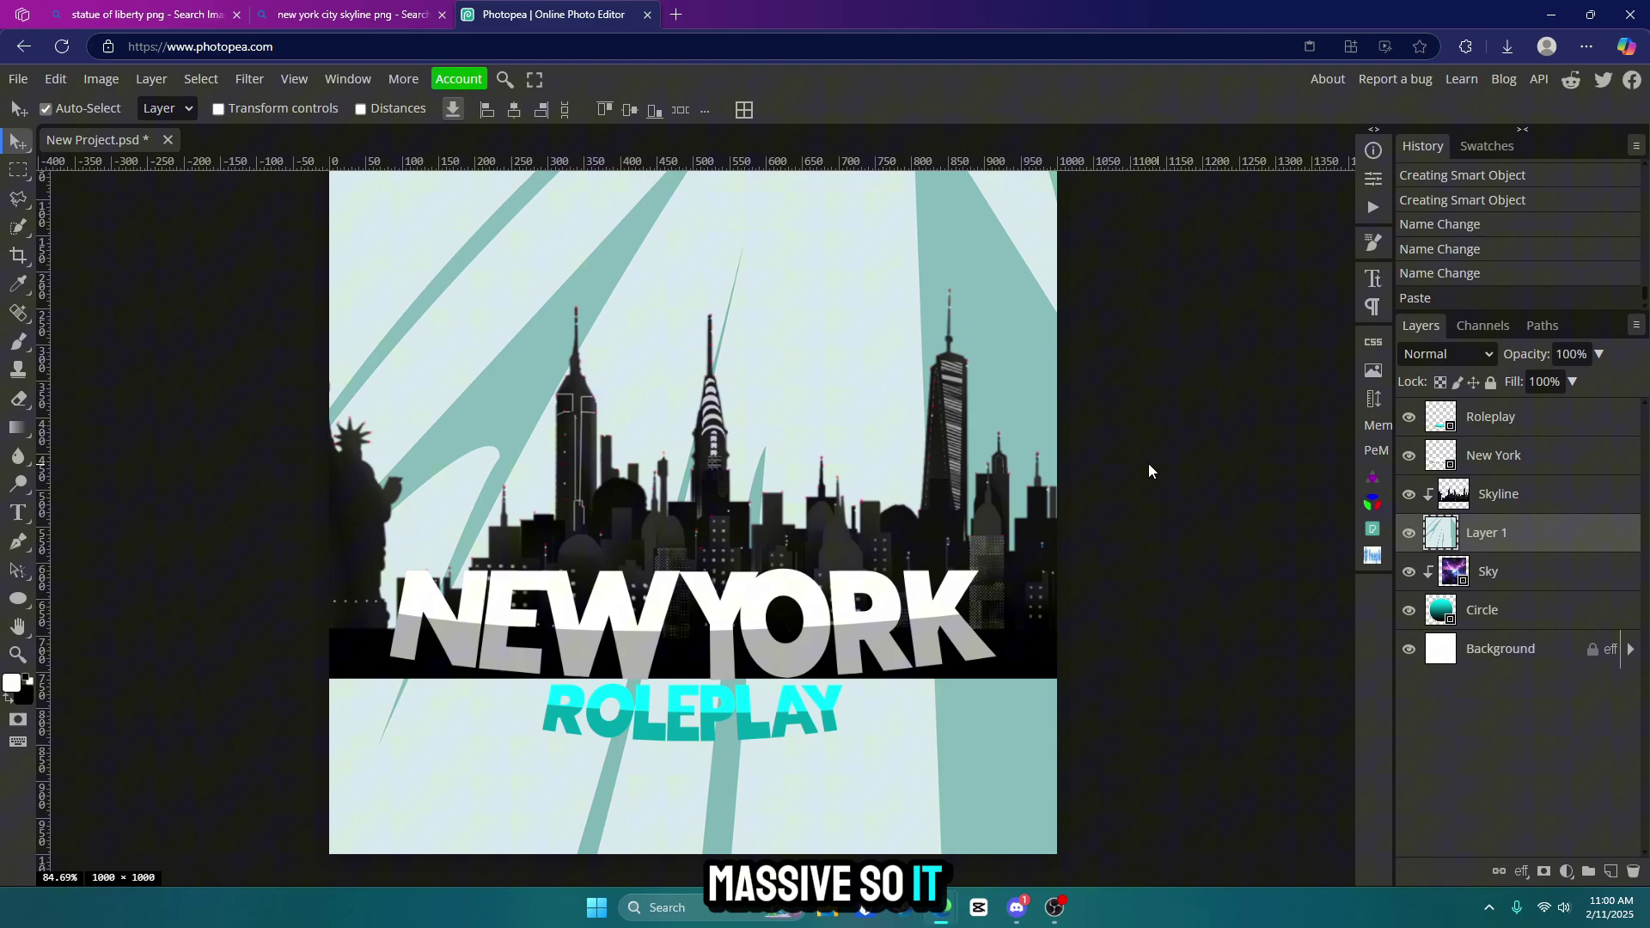
key(ctrl+alt+5)
key(ctrl+alt+t)
key(ctrl+alt+t)
click(740, 111)
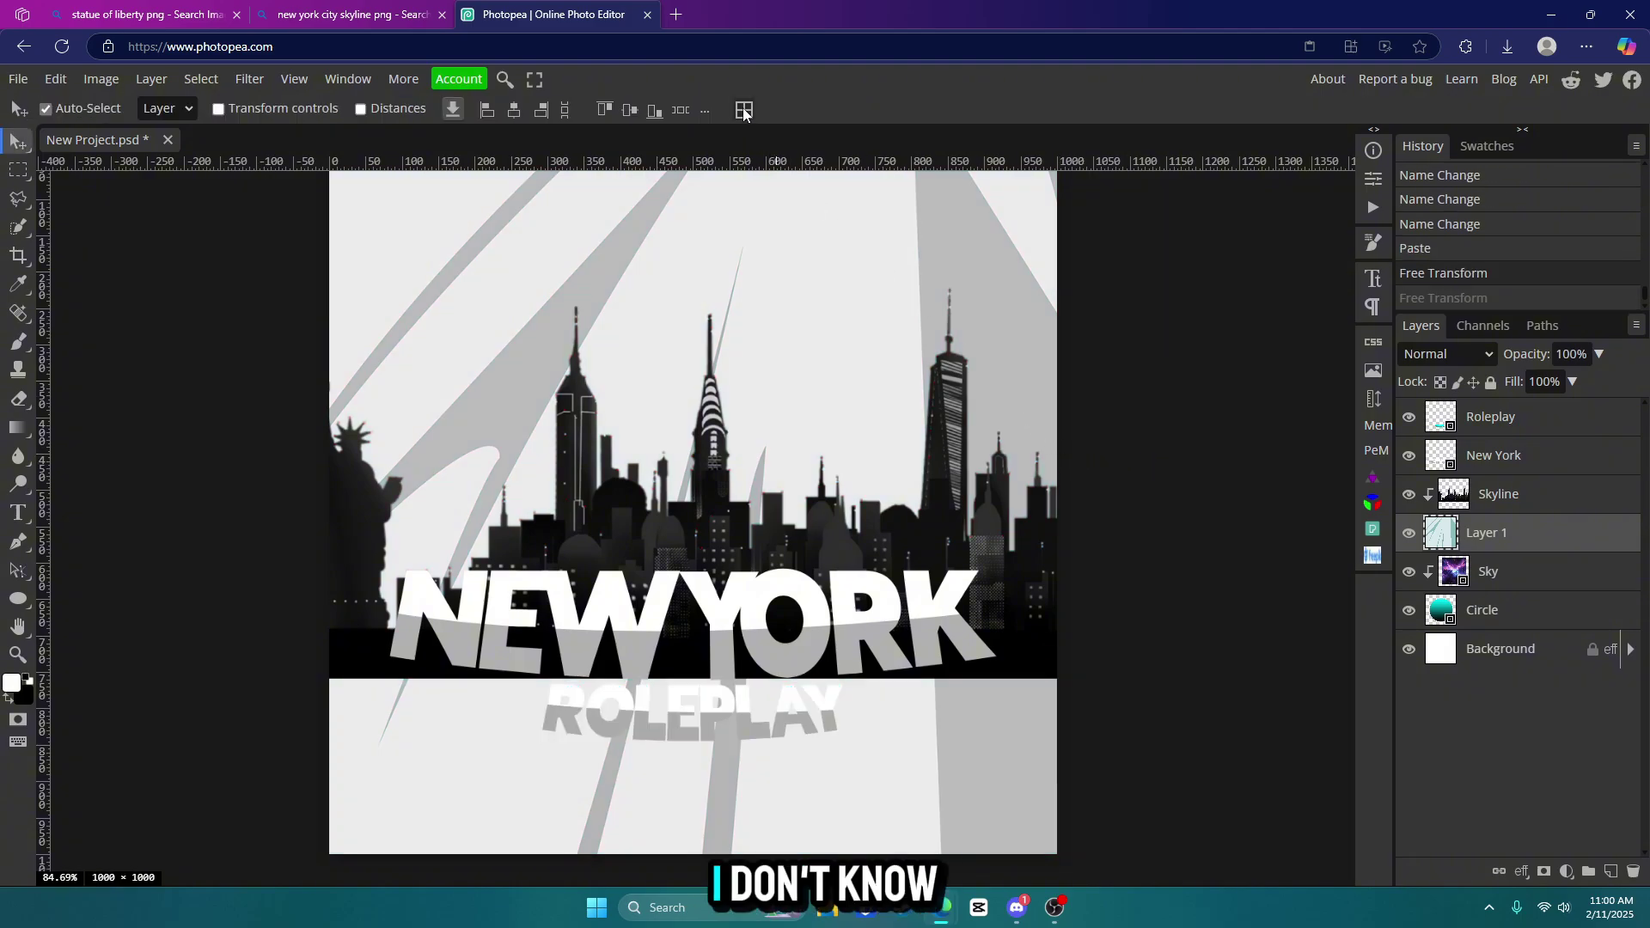
key(ctrl+z)
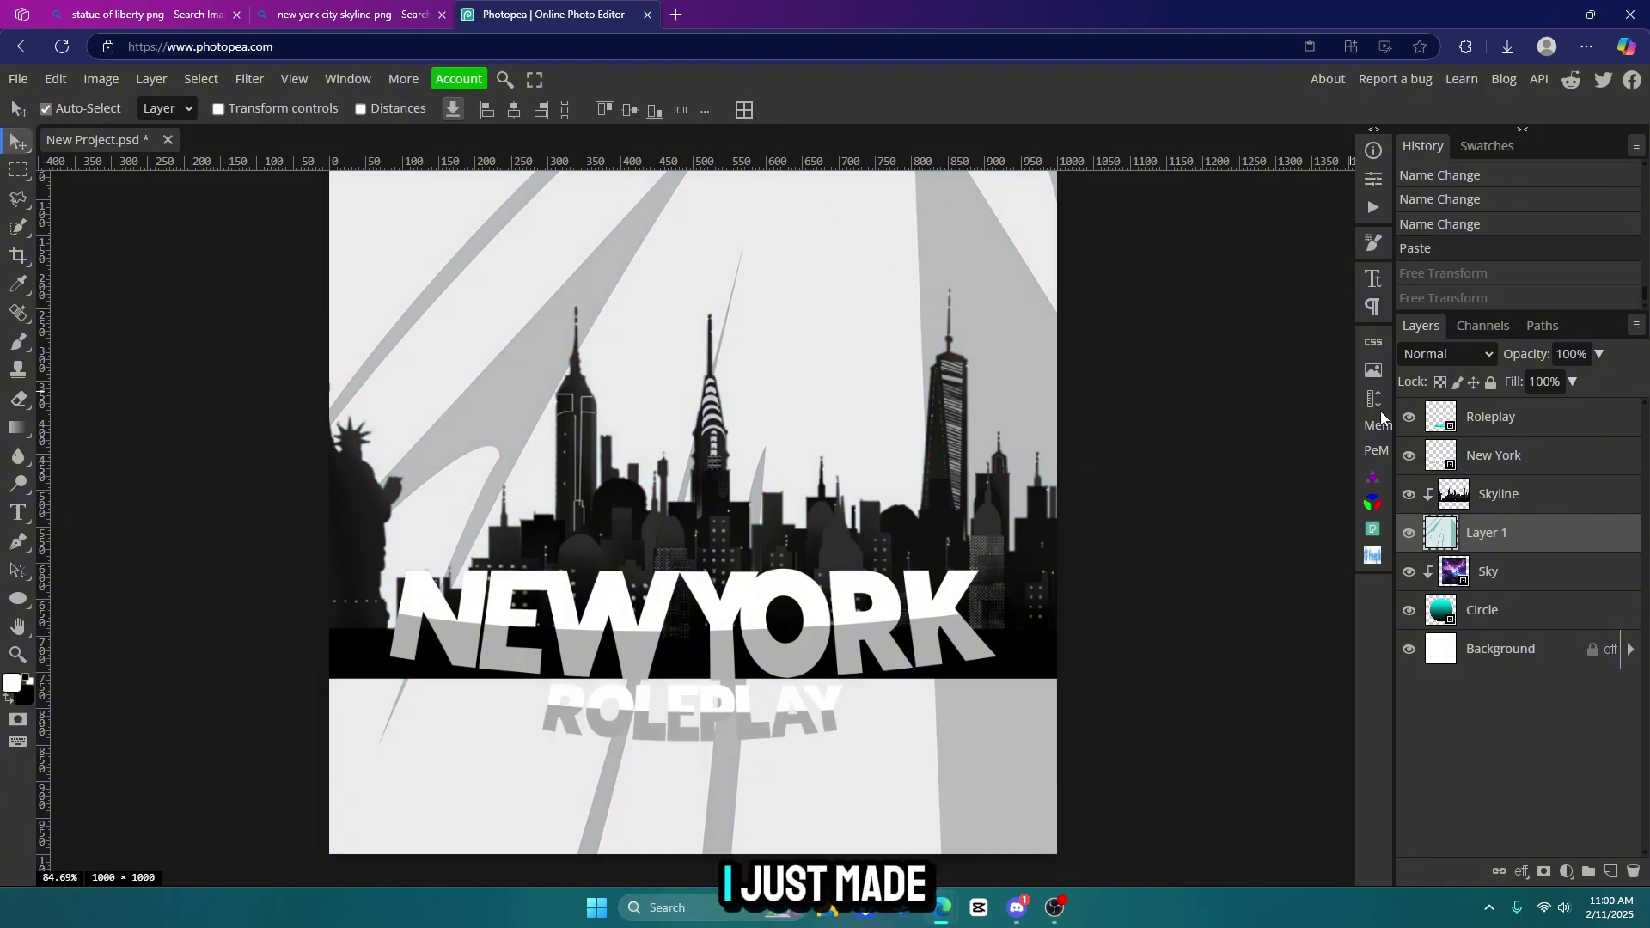
Hide the rulers and merge the pasted statue layer down into the Sky layer
key(ctrl+r)
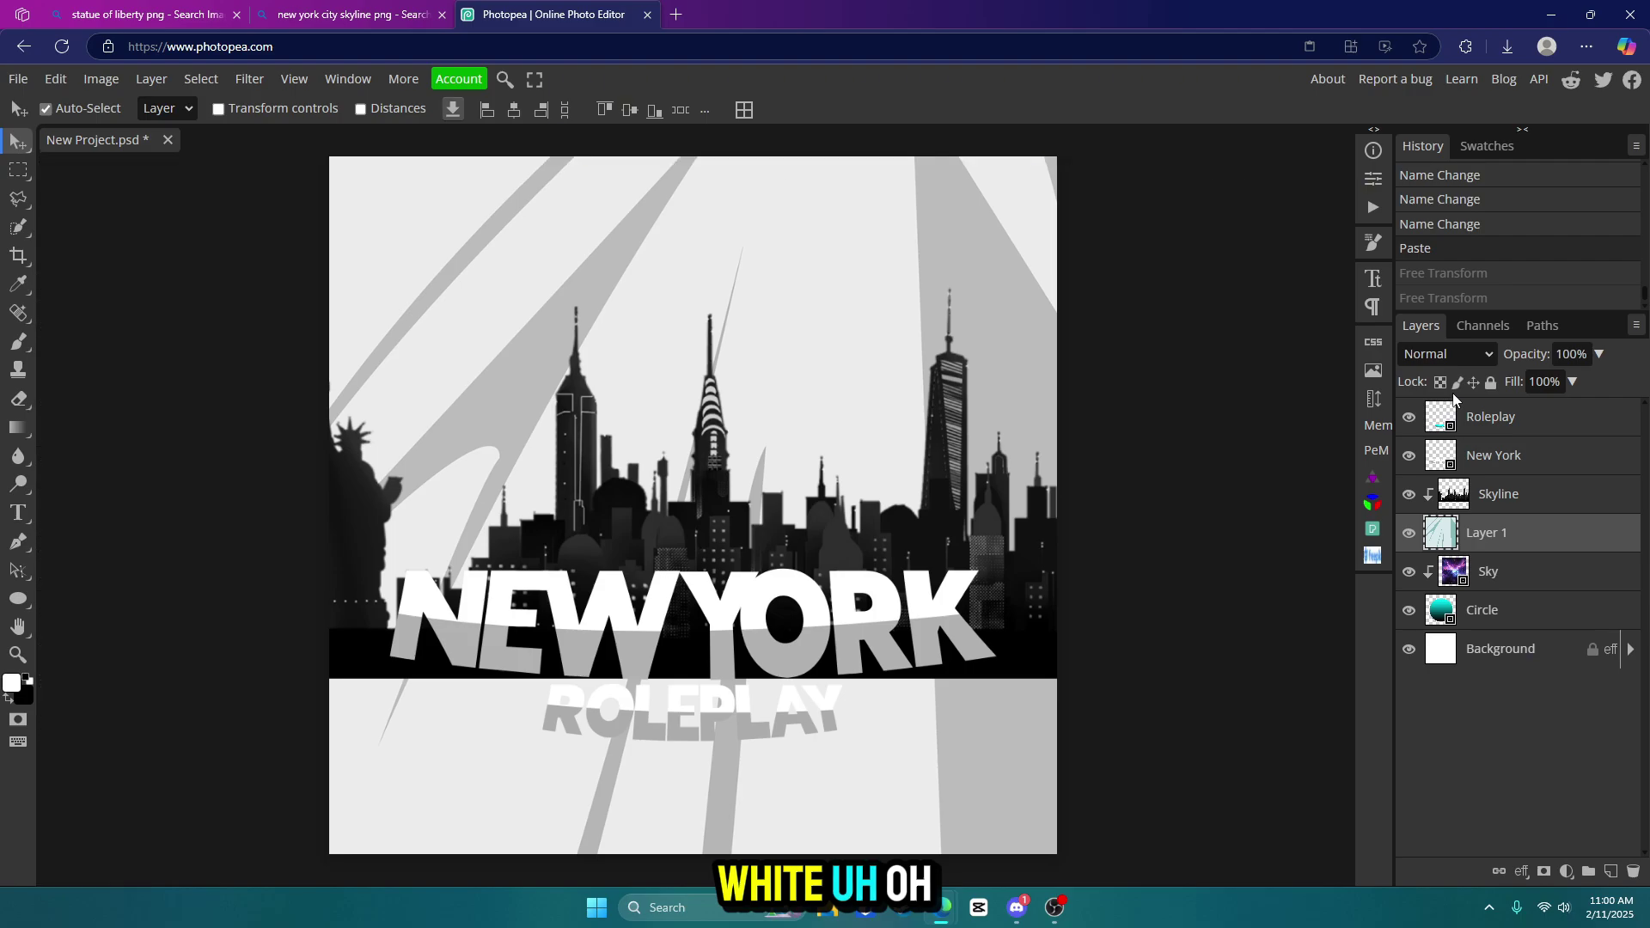
key(ctrl+e)
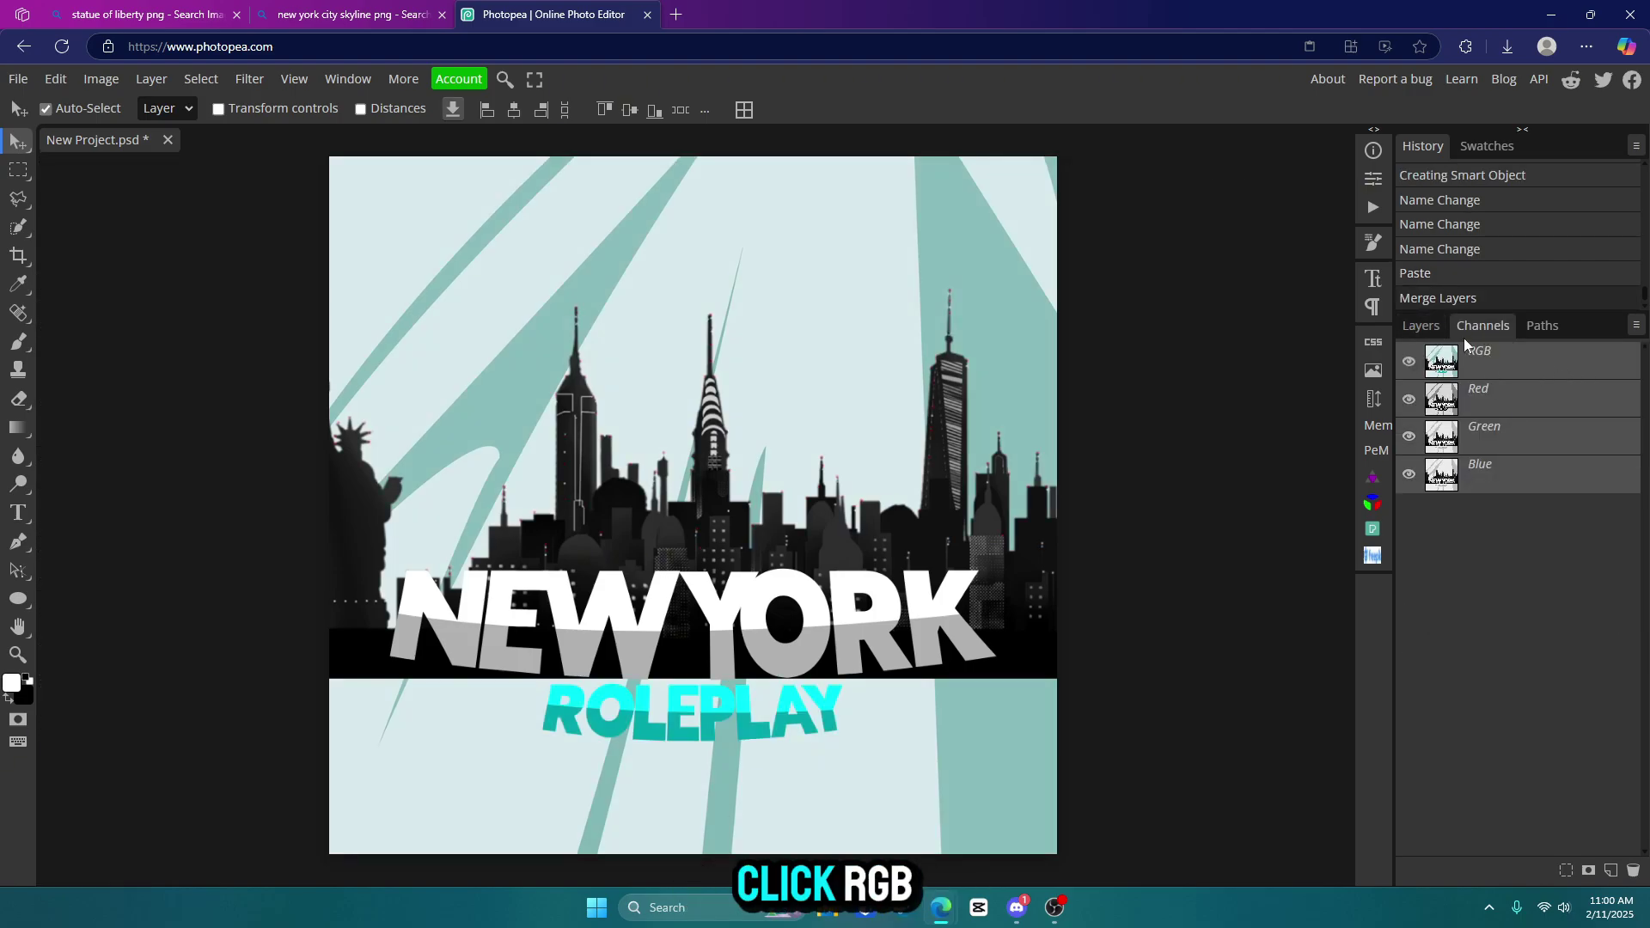
Scale the Statue of Liberty down to about 9.09% and place it along the left side of the circle
key(ctrl+alt+t)
drag(1146, 518, 738, 470)
drag(1071, 463, 997, 446)
drag(1222, 420, 801, 509)
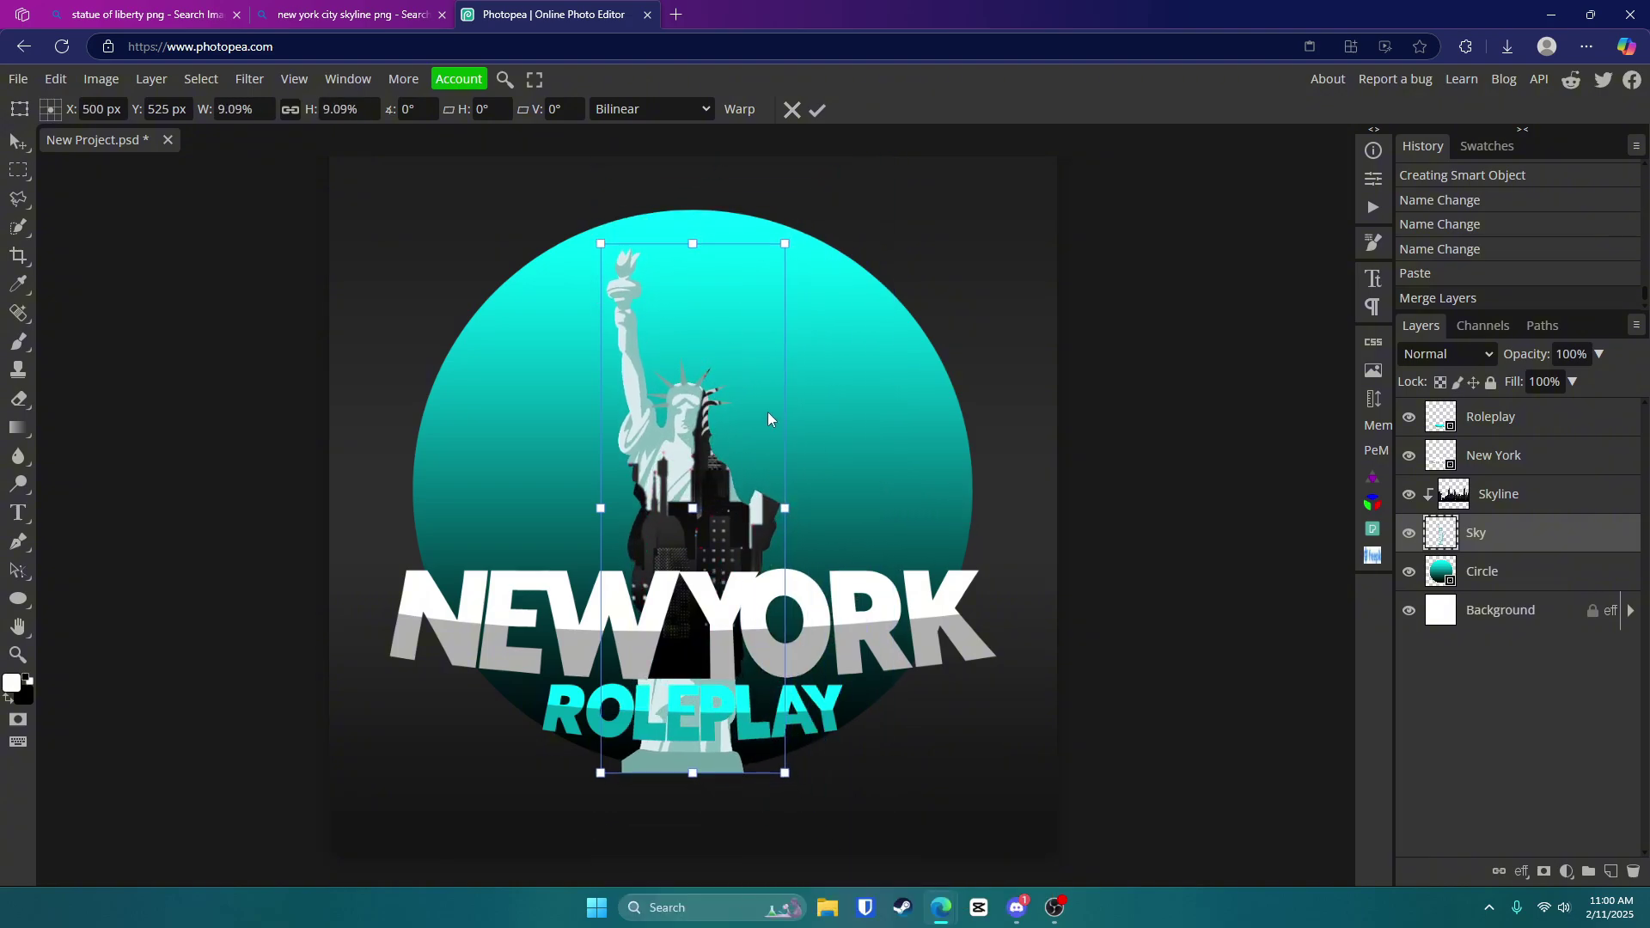
drag(767, 411, 662, 374)
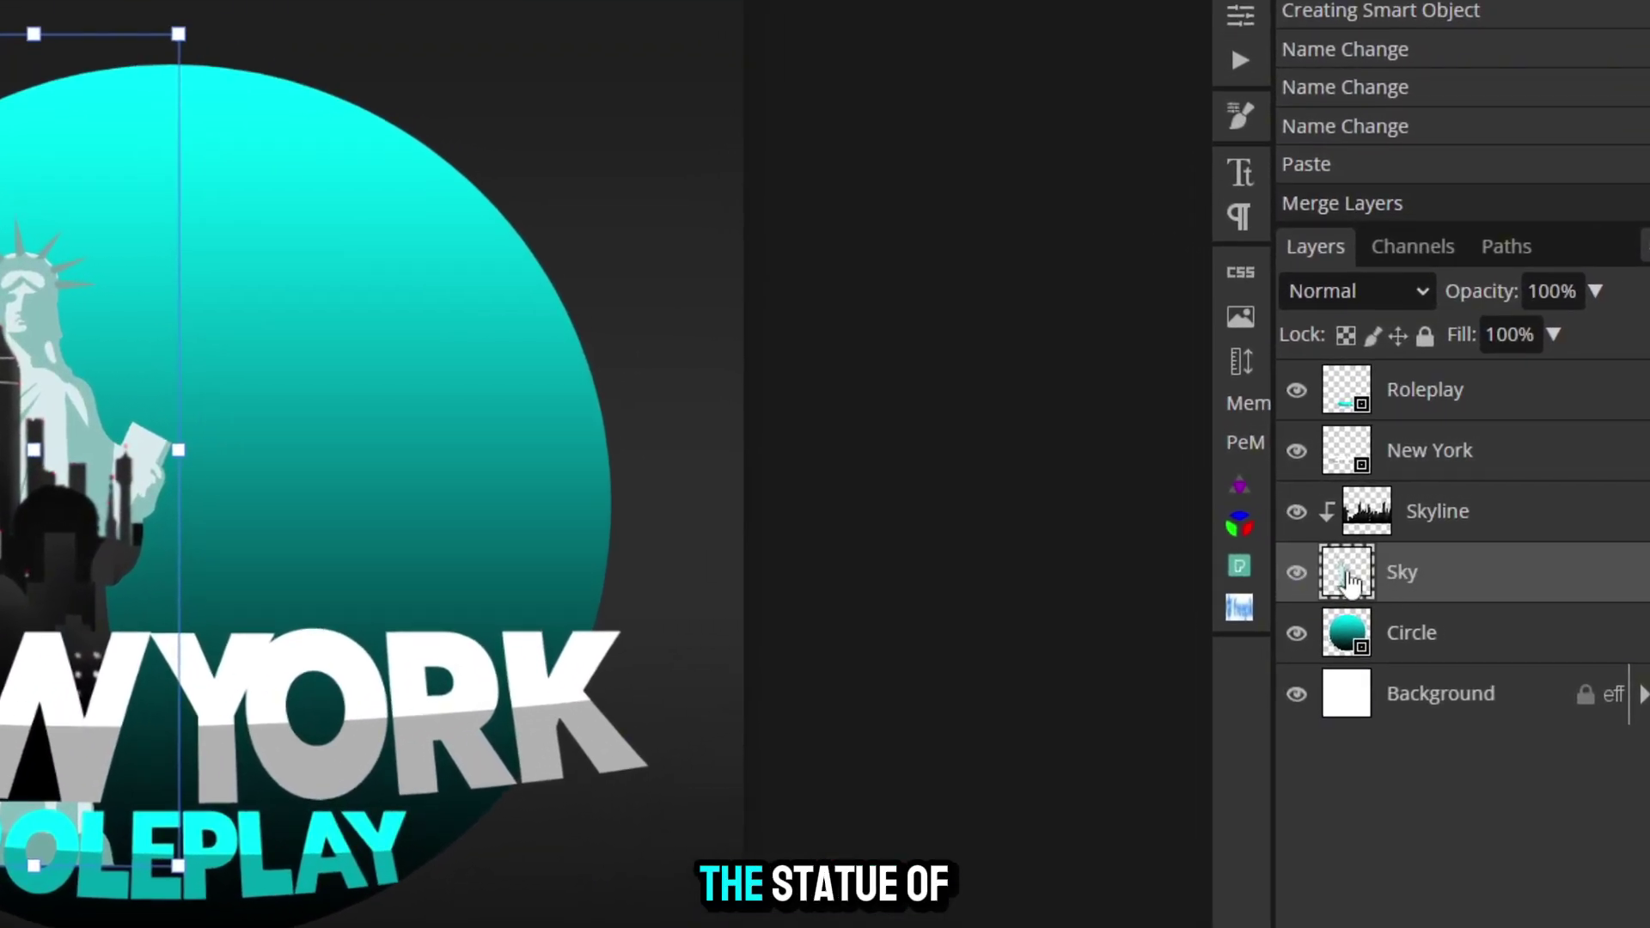
Reorder the Sky statue layer so it sits above Skyline and directly below New York
drag(1407, 590, 1449, 378)
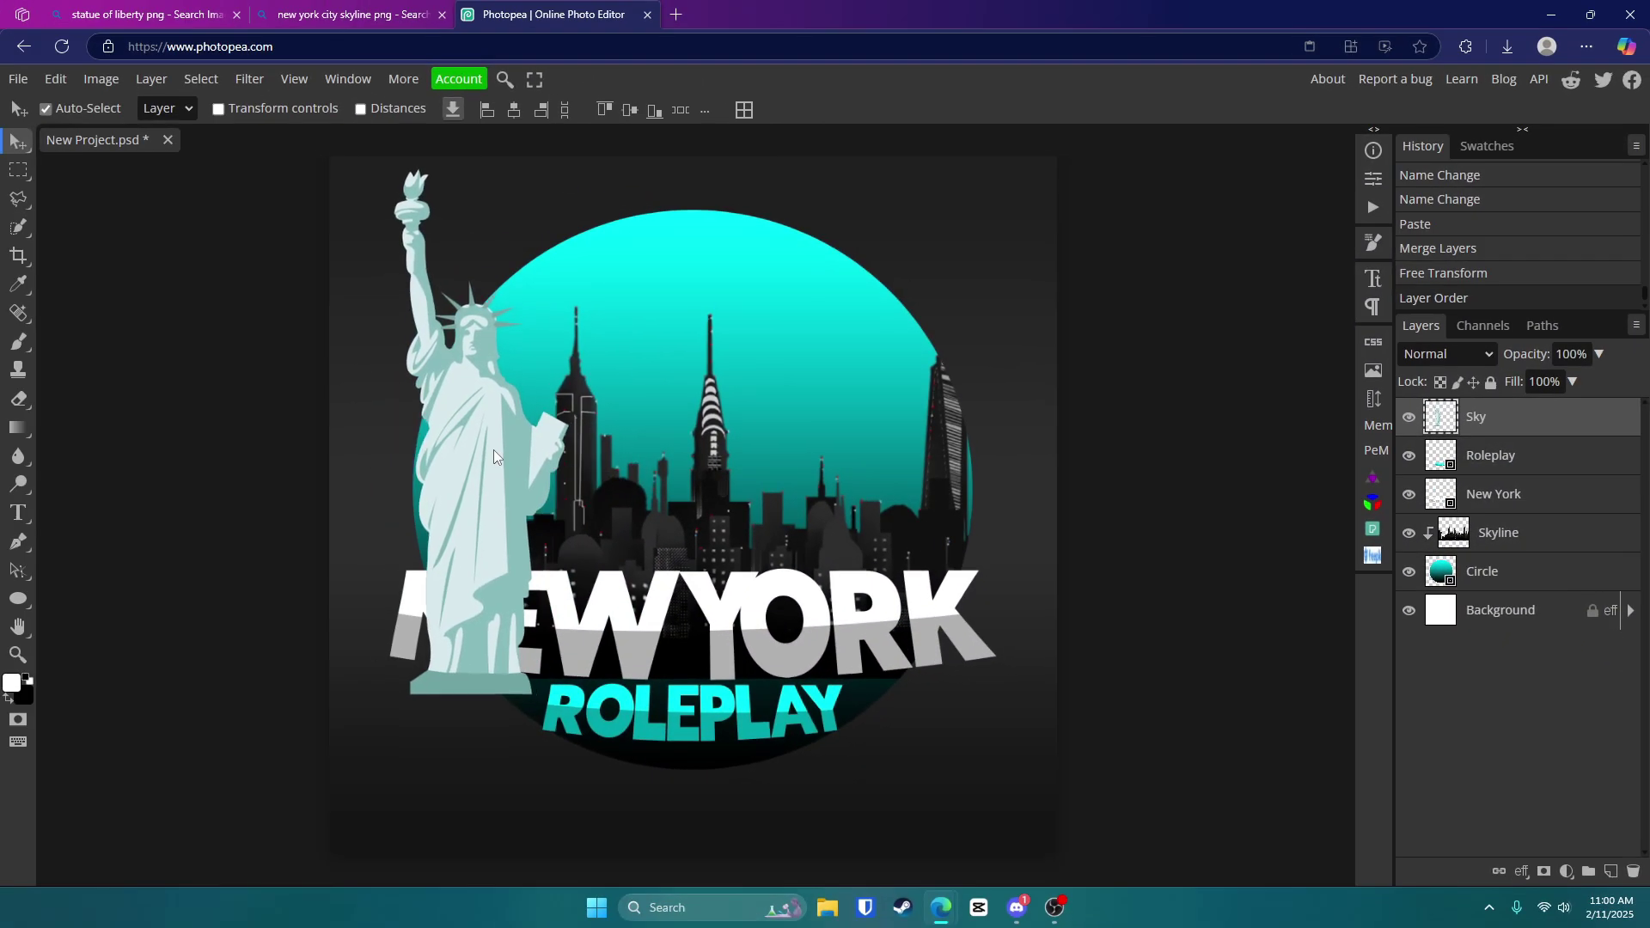
mouse_move(493, 451)
mouse_down()
mouse_move(478, 468)
mouse_move(513, 455)
mouse_move(487, 457)
mouse_up()
drag(1529, 423, 1536, 514)
Shrink the statue slightly and rotate it about -6.5° so it leans outward at the circle's left edge
key(ctrl+alt+t)
drag(563, 438, 459, 471)
key(Return)
key(ctrl+alt+t)
drag(555, 429, 551, 417)
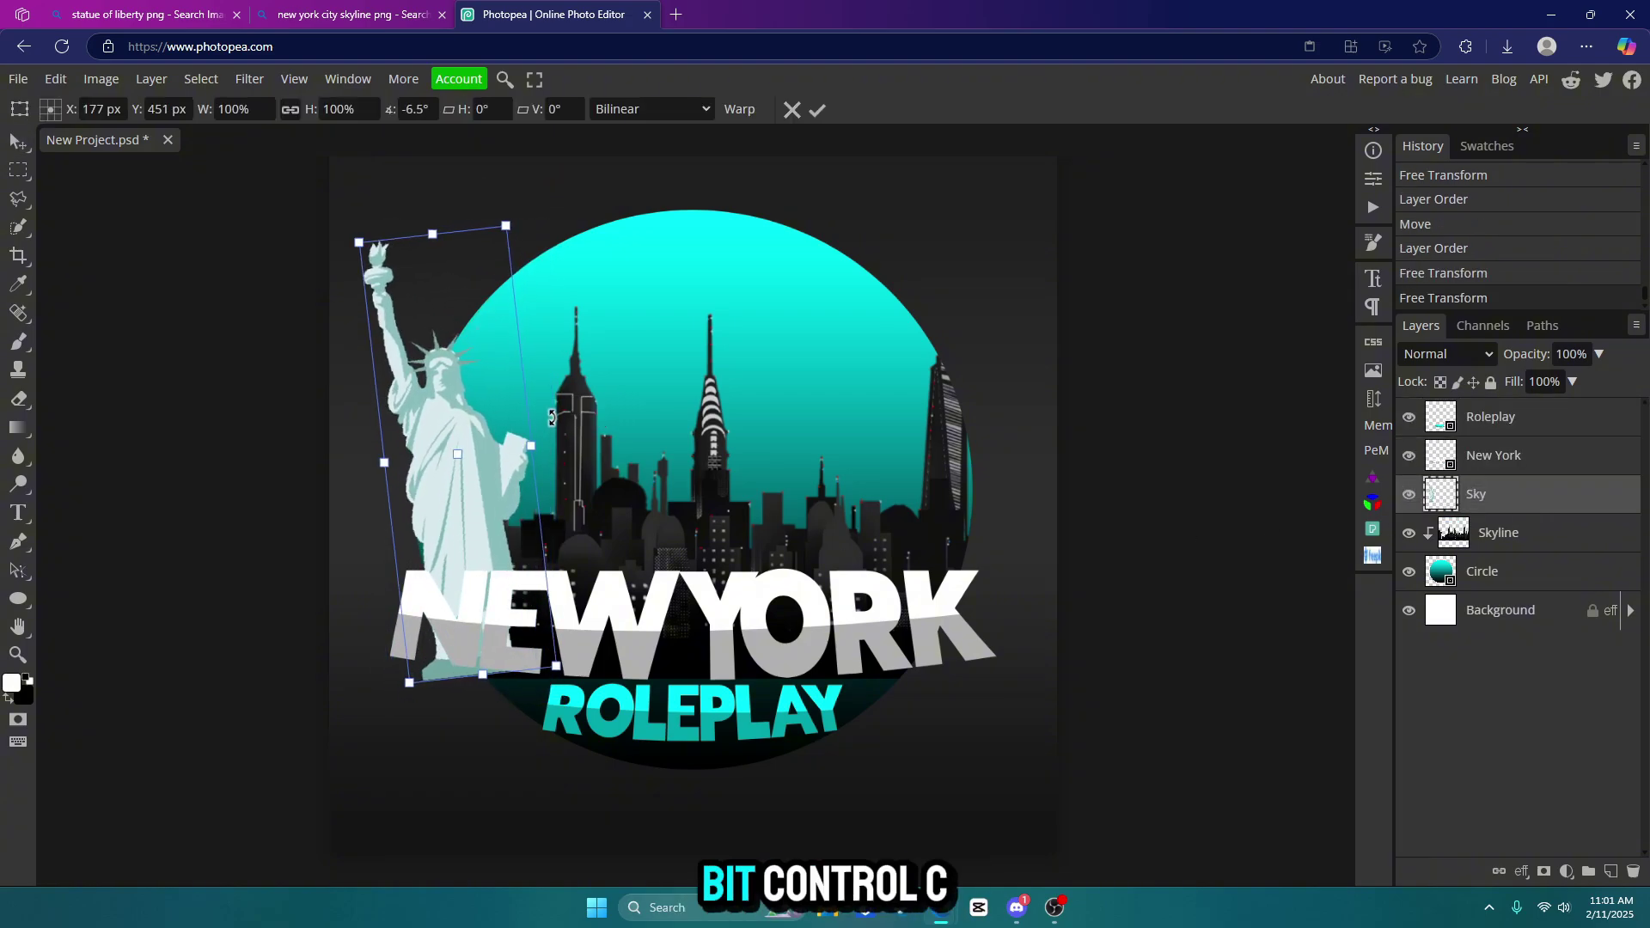
key(Return)
Duplicate the statue, flip the copy horizontally and place it at the circle's right edge to mirror the original
key(ctrl+j)
key(ctrl+t)
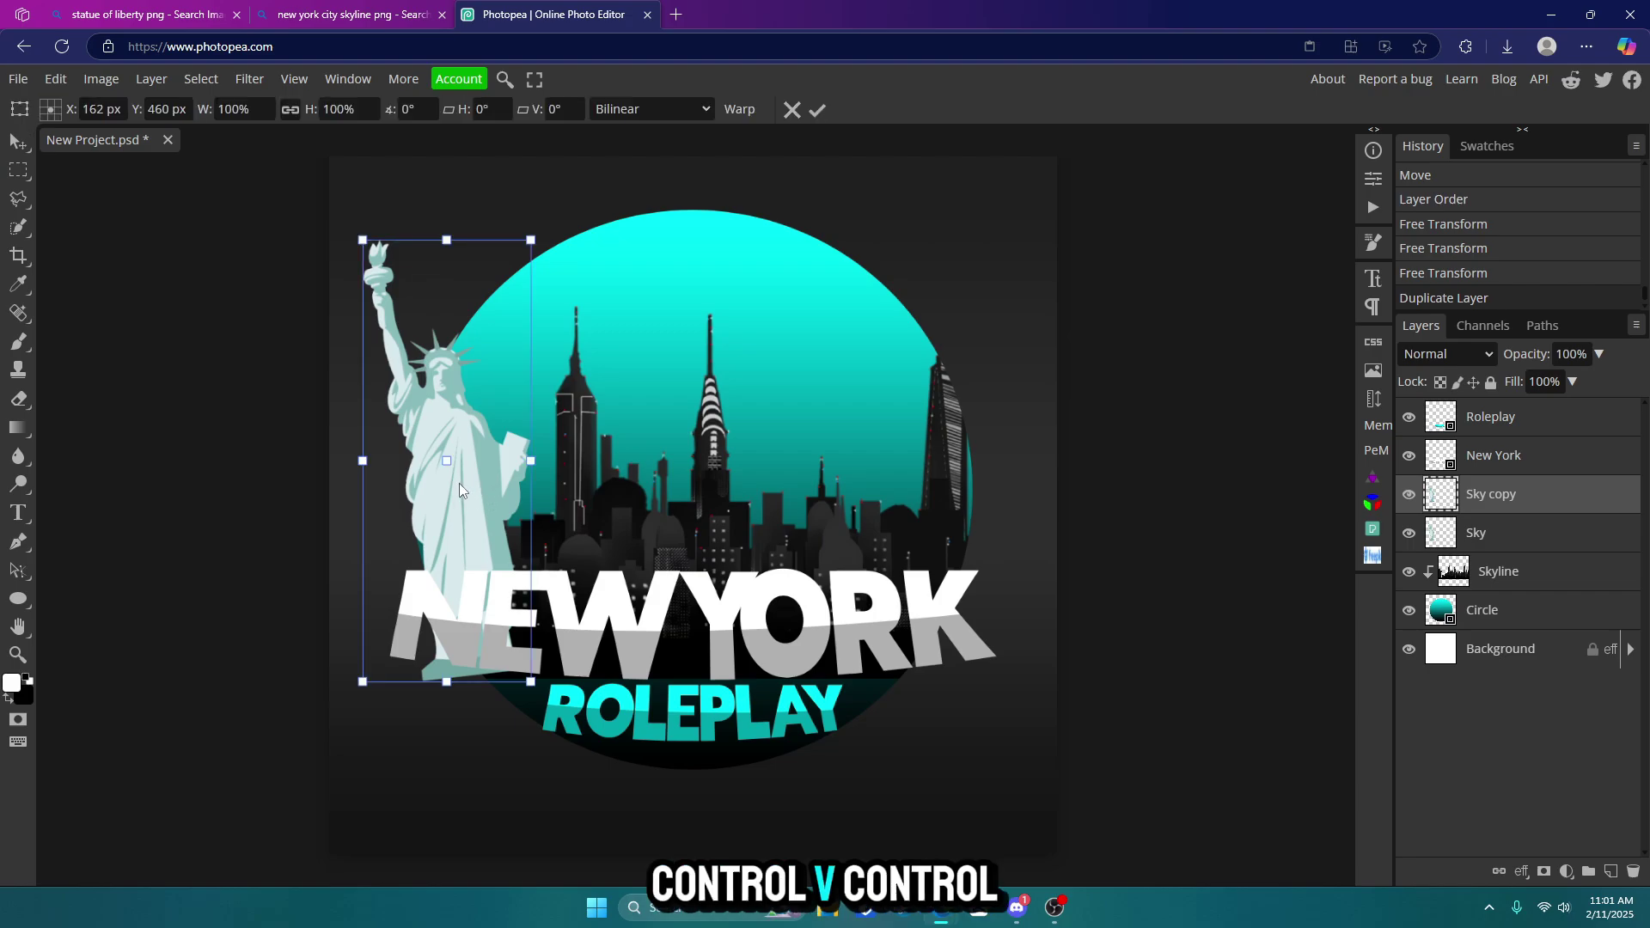
drag(456, 493, 618, 490)
right_click(618, 491)
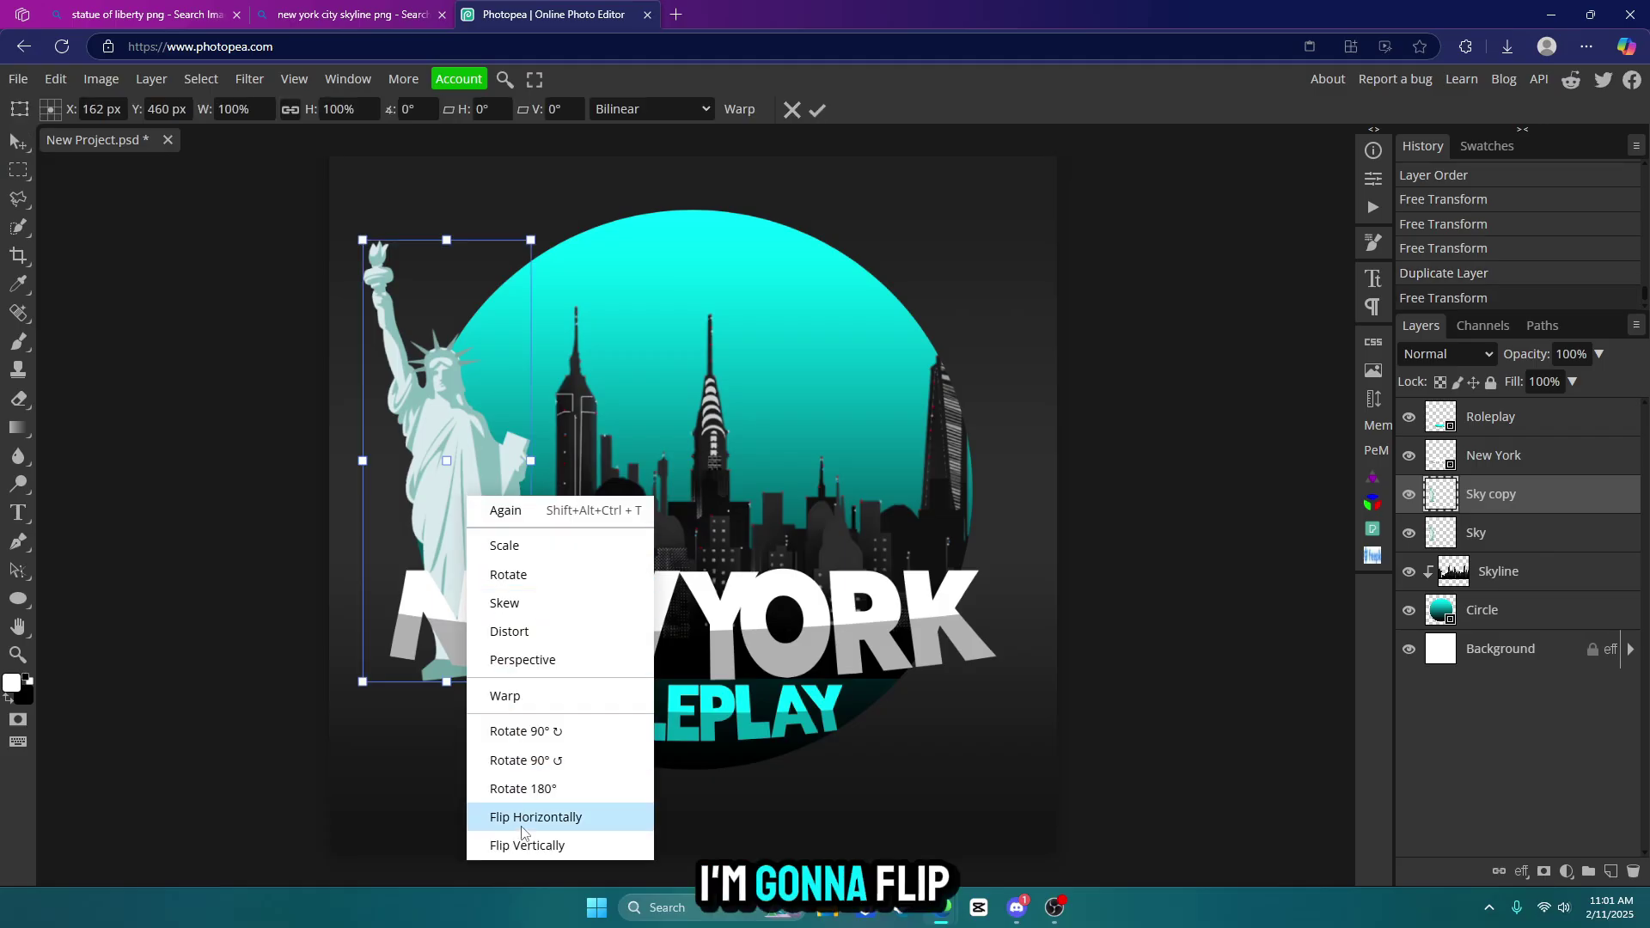
click(525, 816)
drag(461, 462, 946, 462)
click(819, 111)
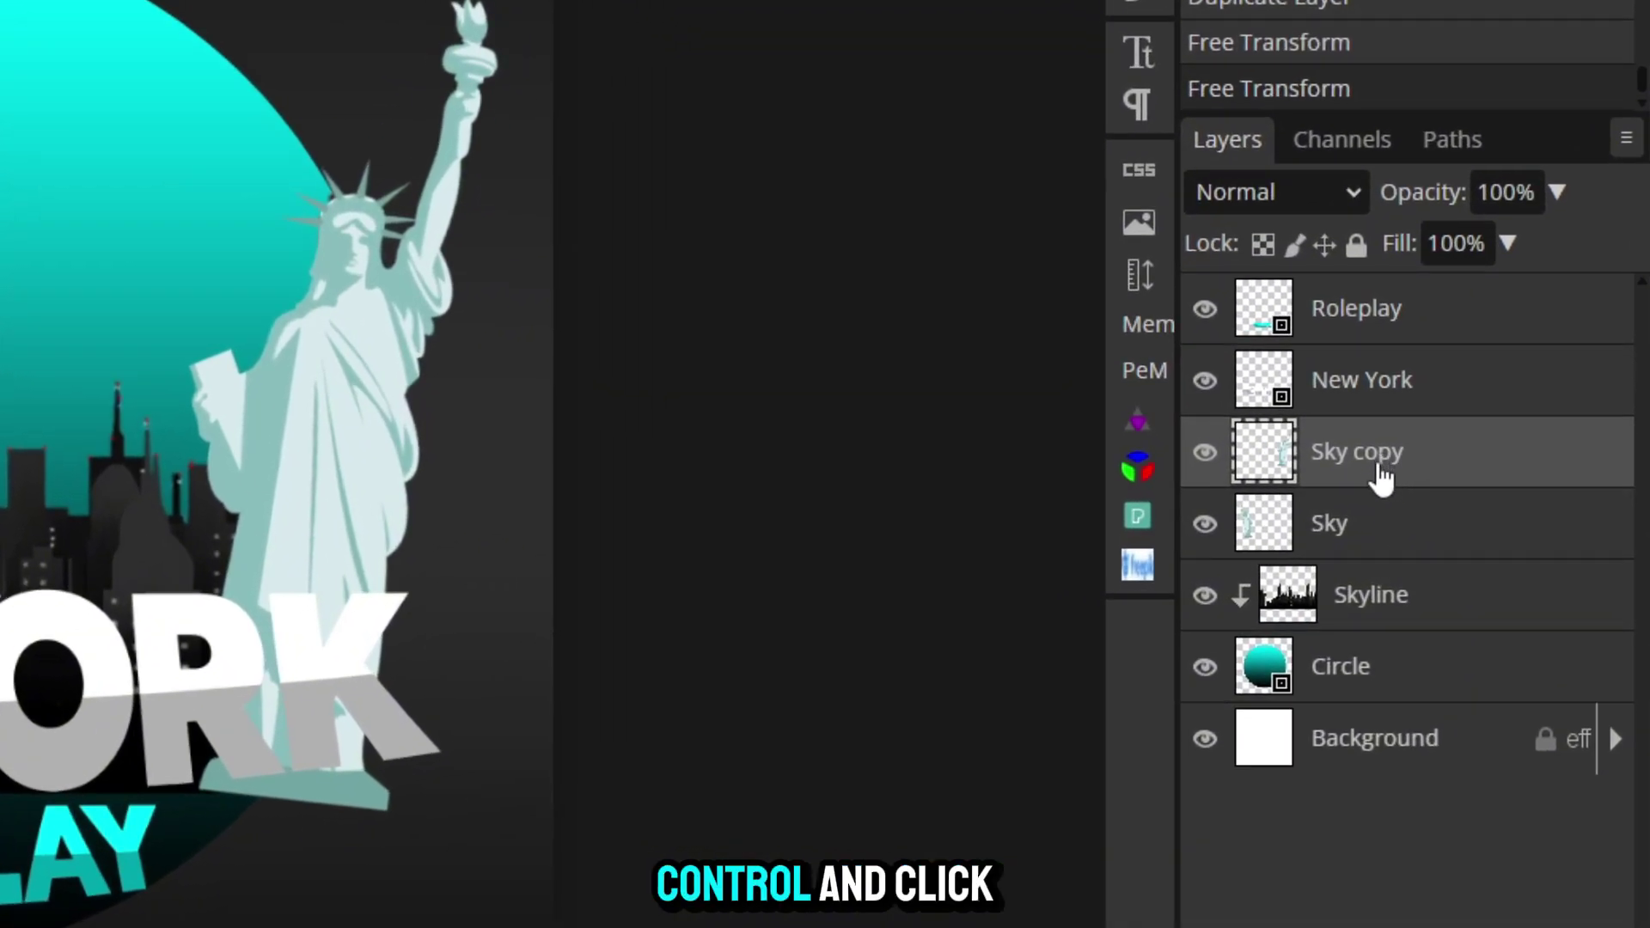
Combine the Sky copy and Sky statue layers into one smart object
ctrl+click(1496, 538)
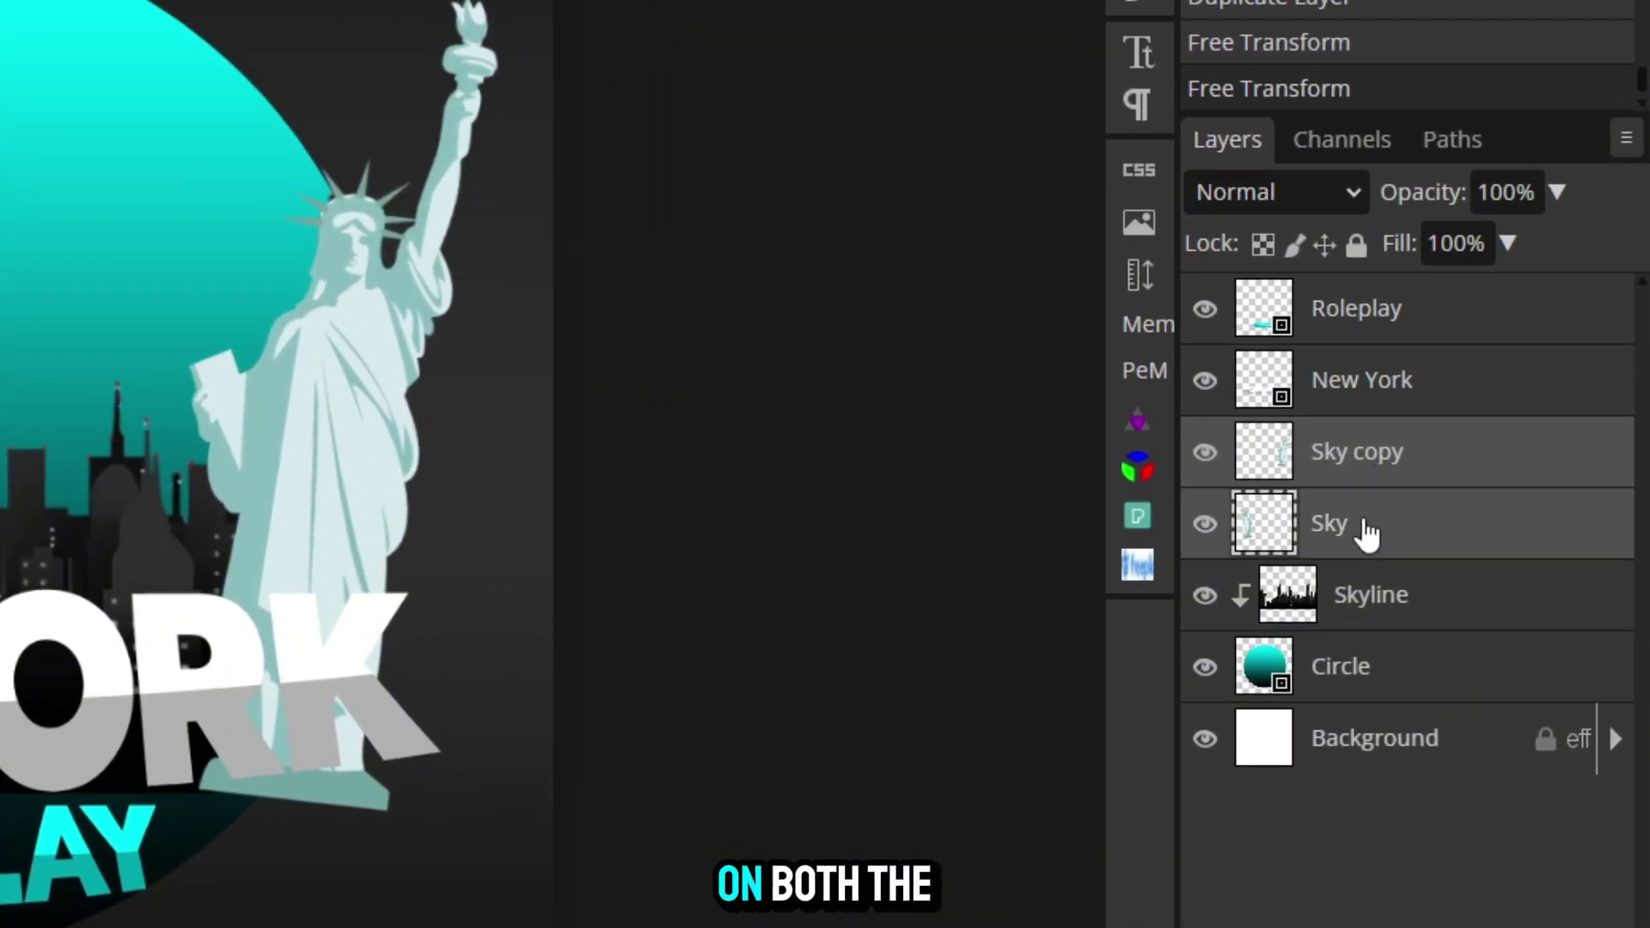
right_click(1468, 473)
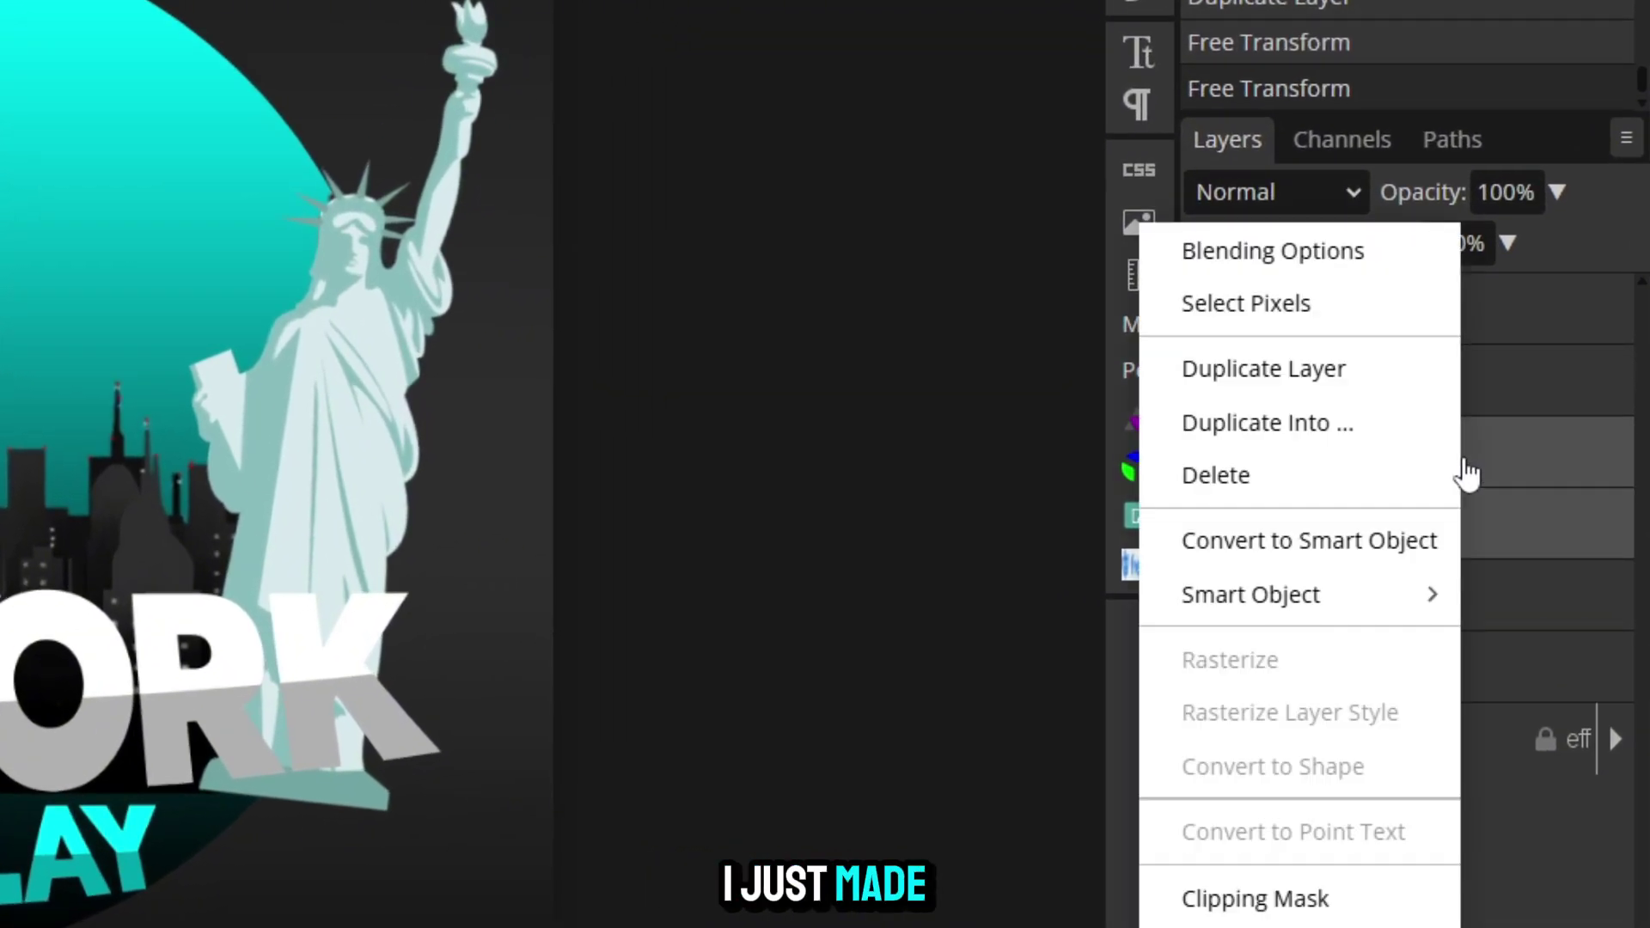
click(1385, 540)
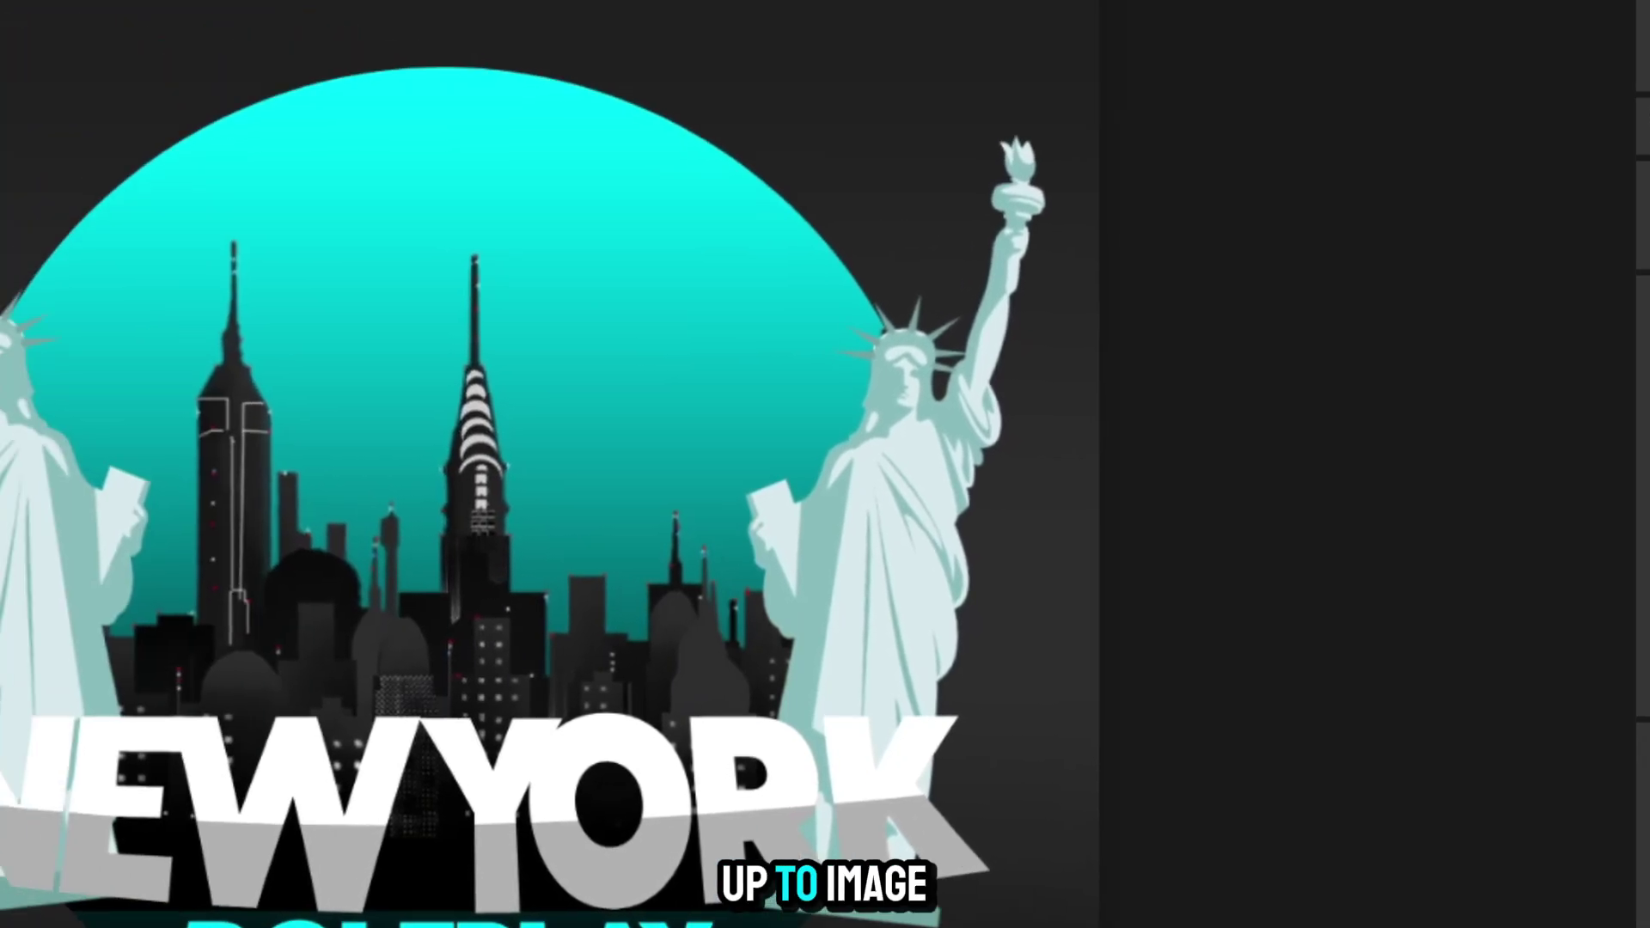
Turn both statues grey by applying a Hue/Saturation adjustment with Saturation at -100
click(175, 30)
mouse_move(199, 151)
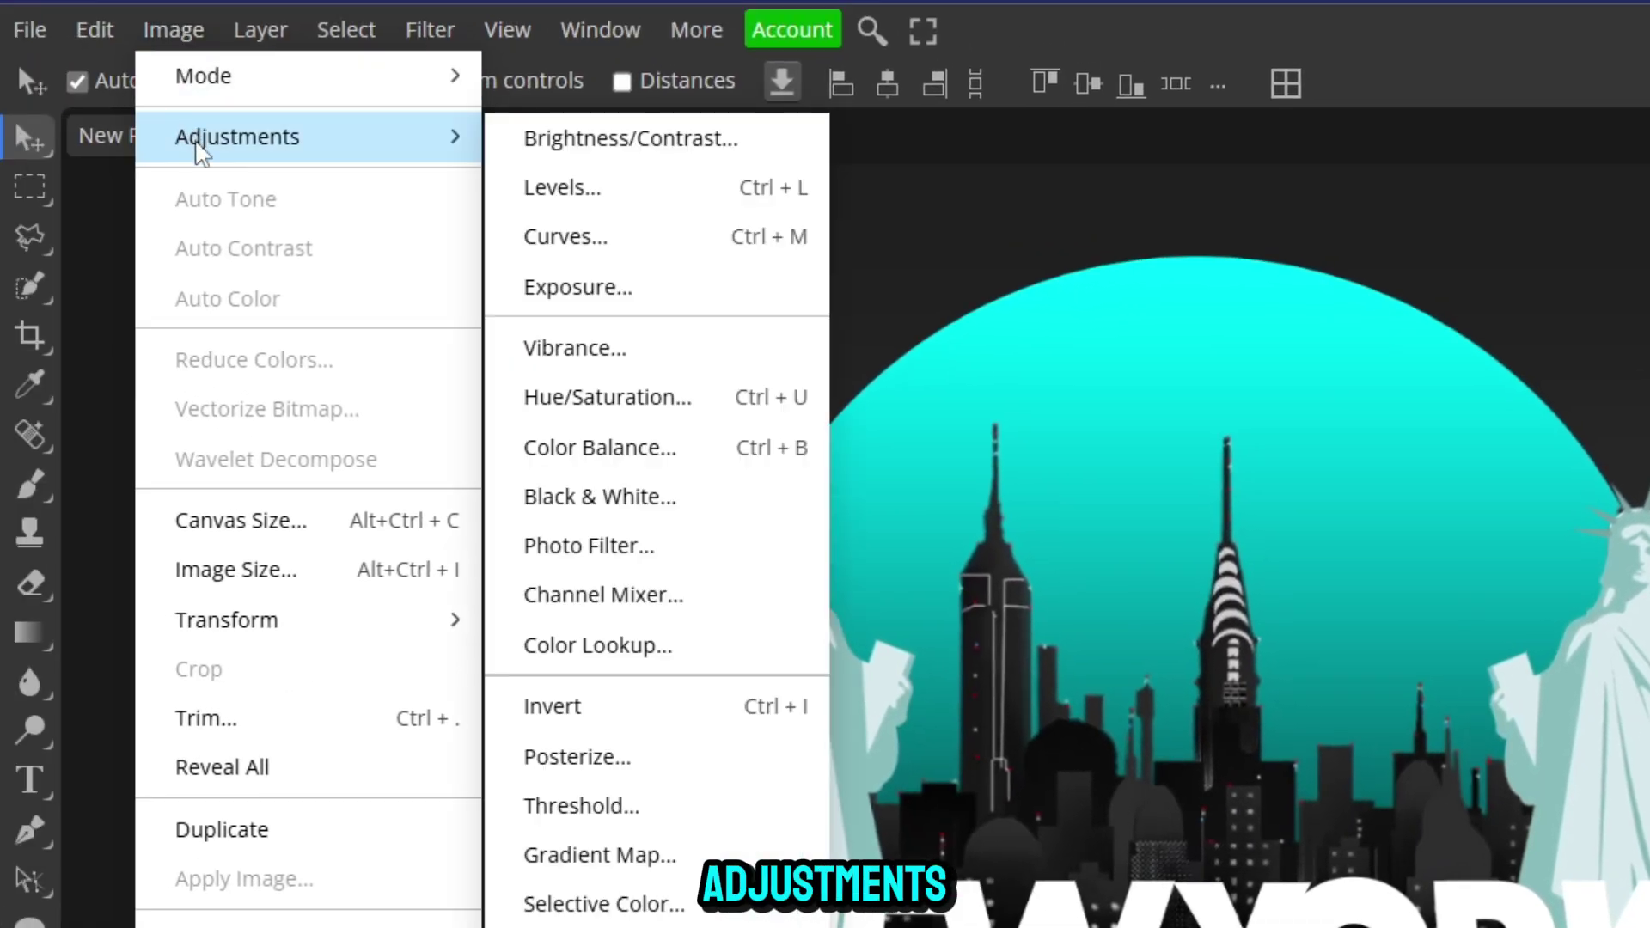
click(726, 397)
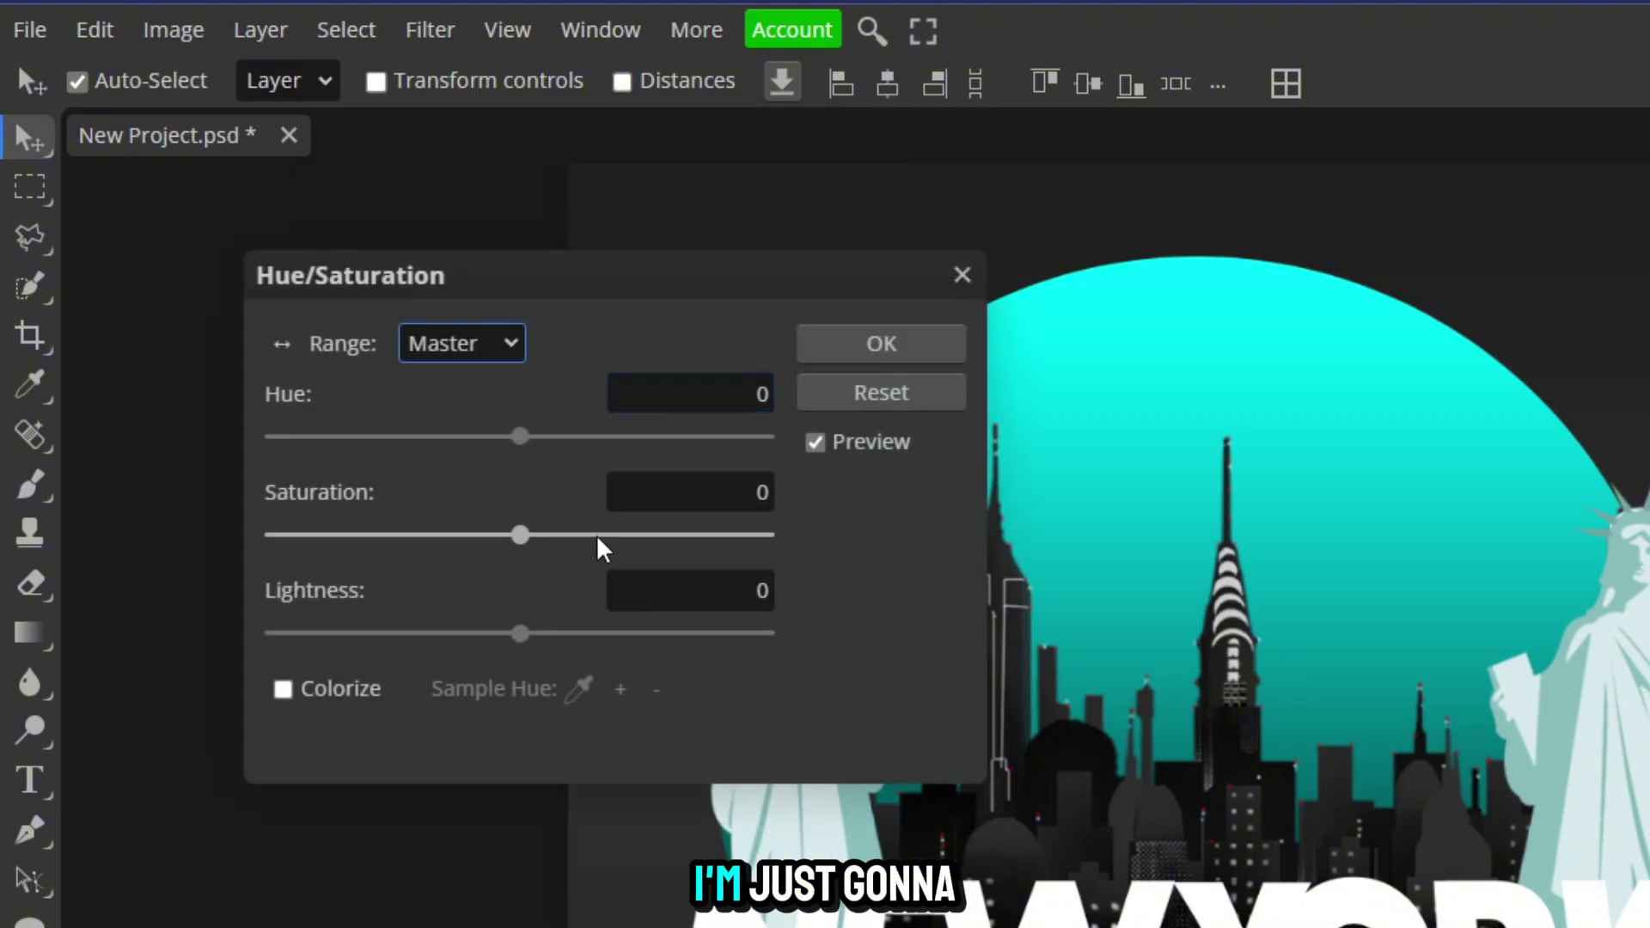
drag(520, 535, 66, 538)
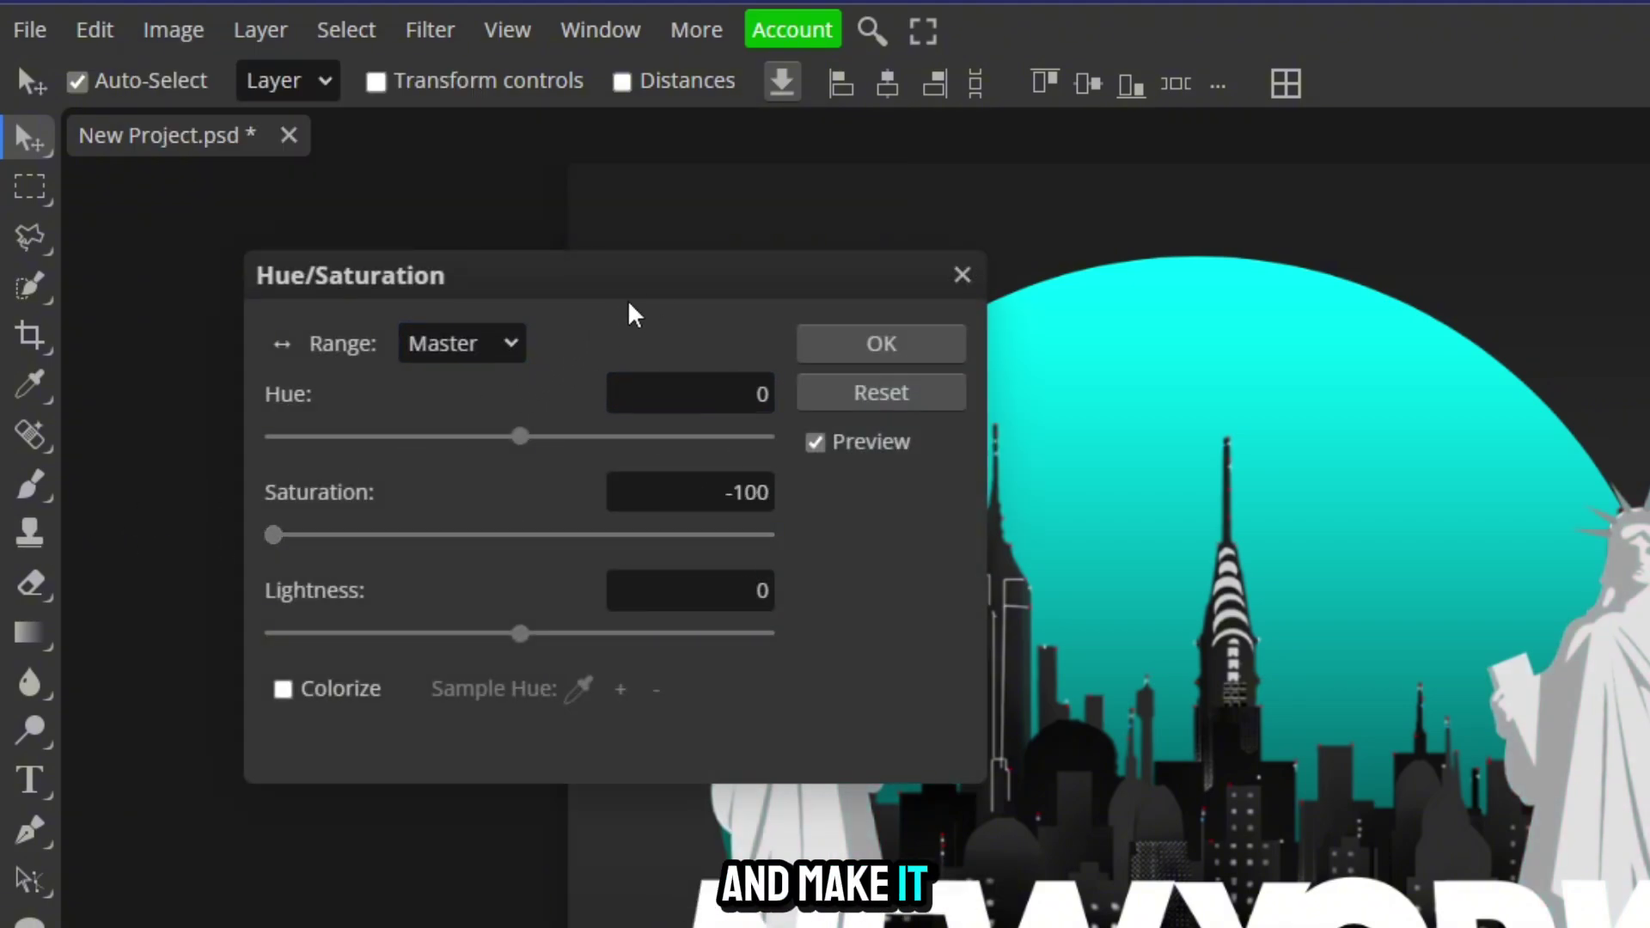
drag(633, 313, 501, 327)
click(698, 356)
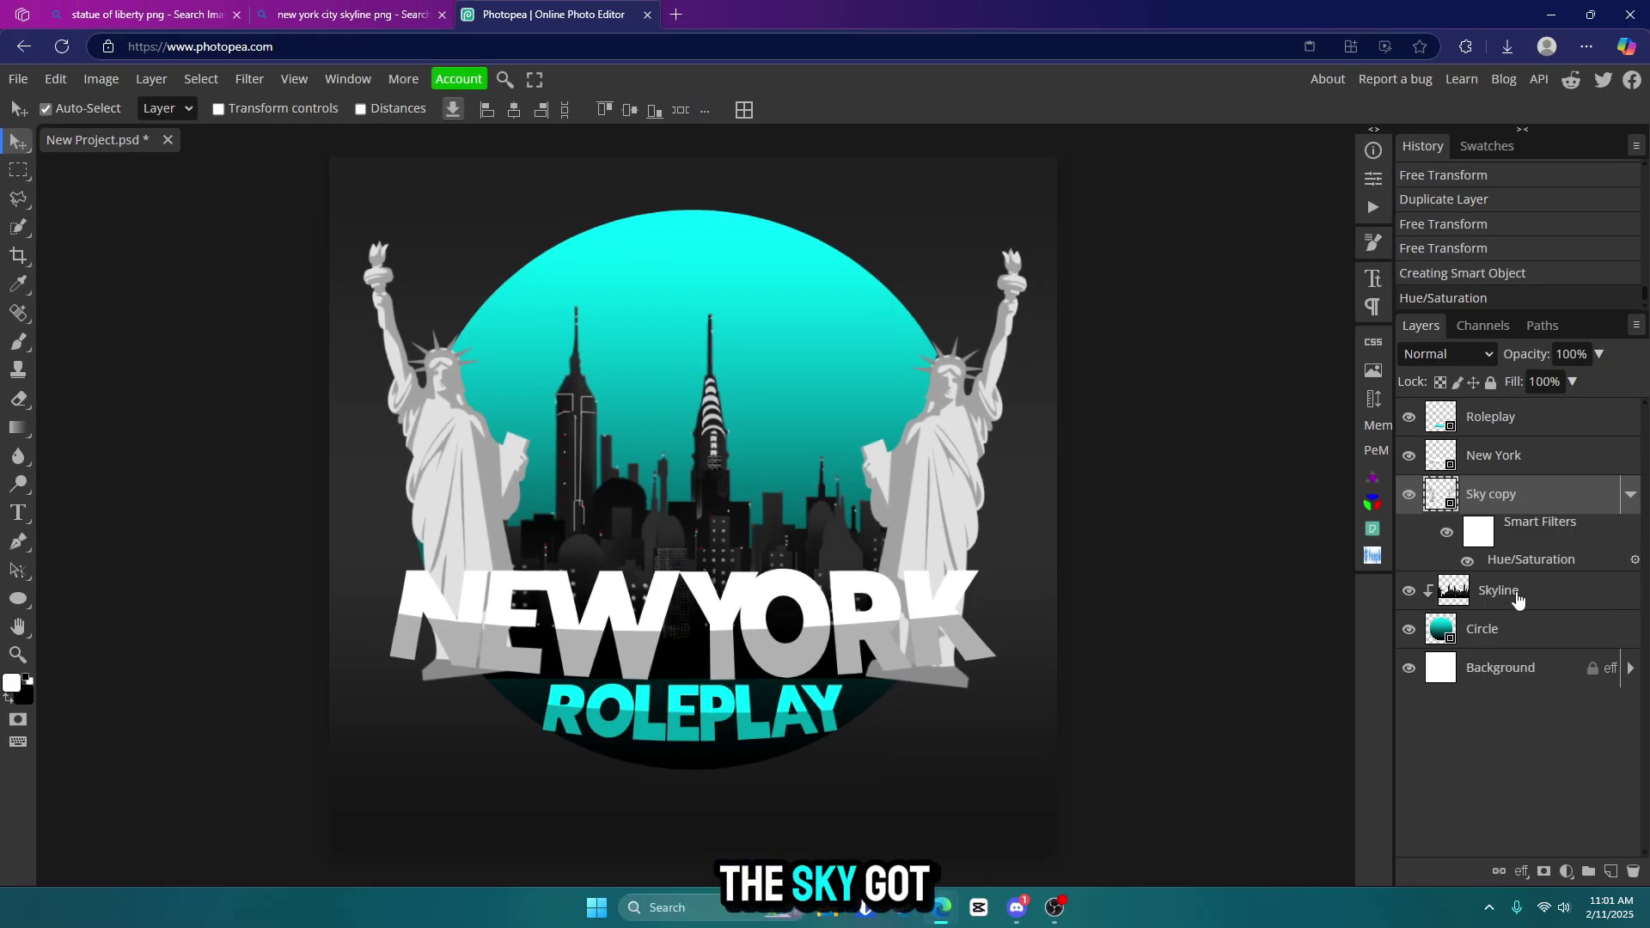
click(1517, 600)
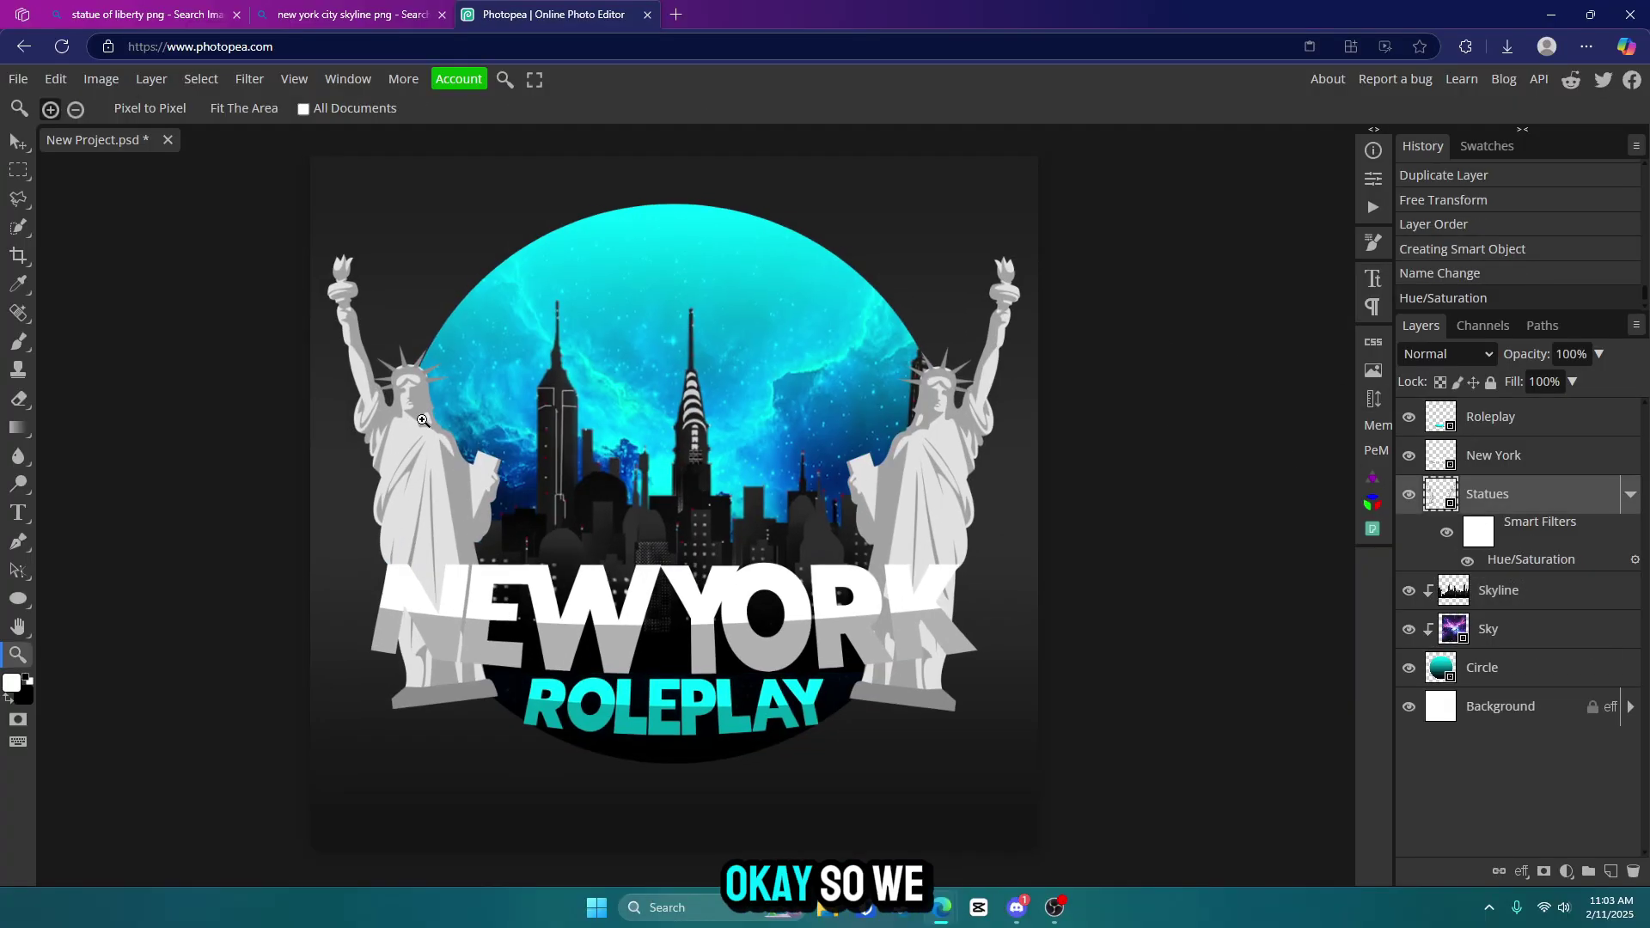
key(z)
click(418, 375)
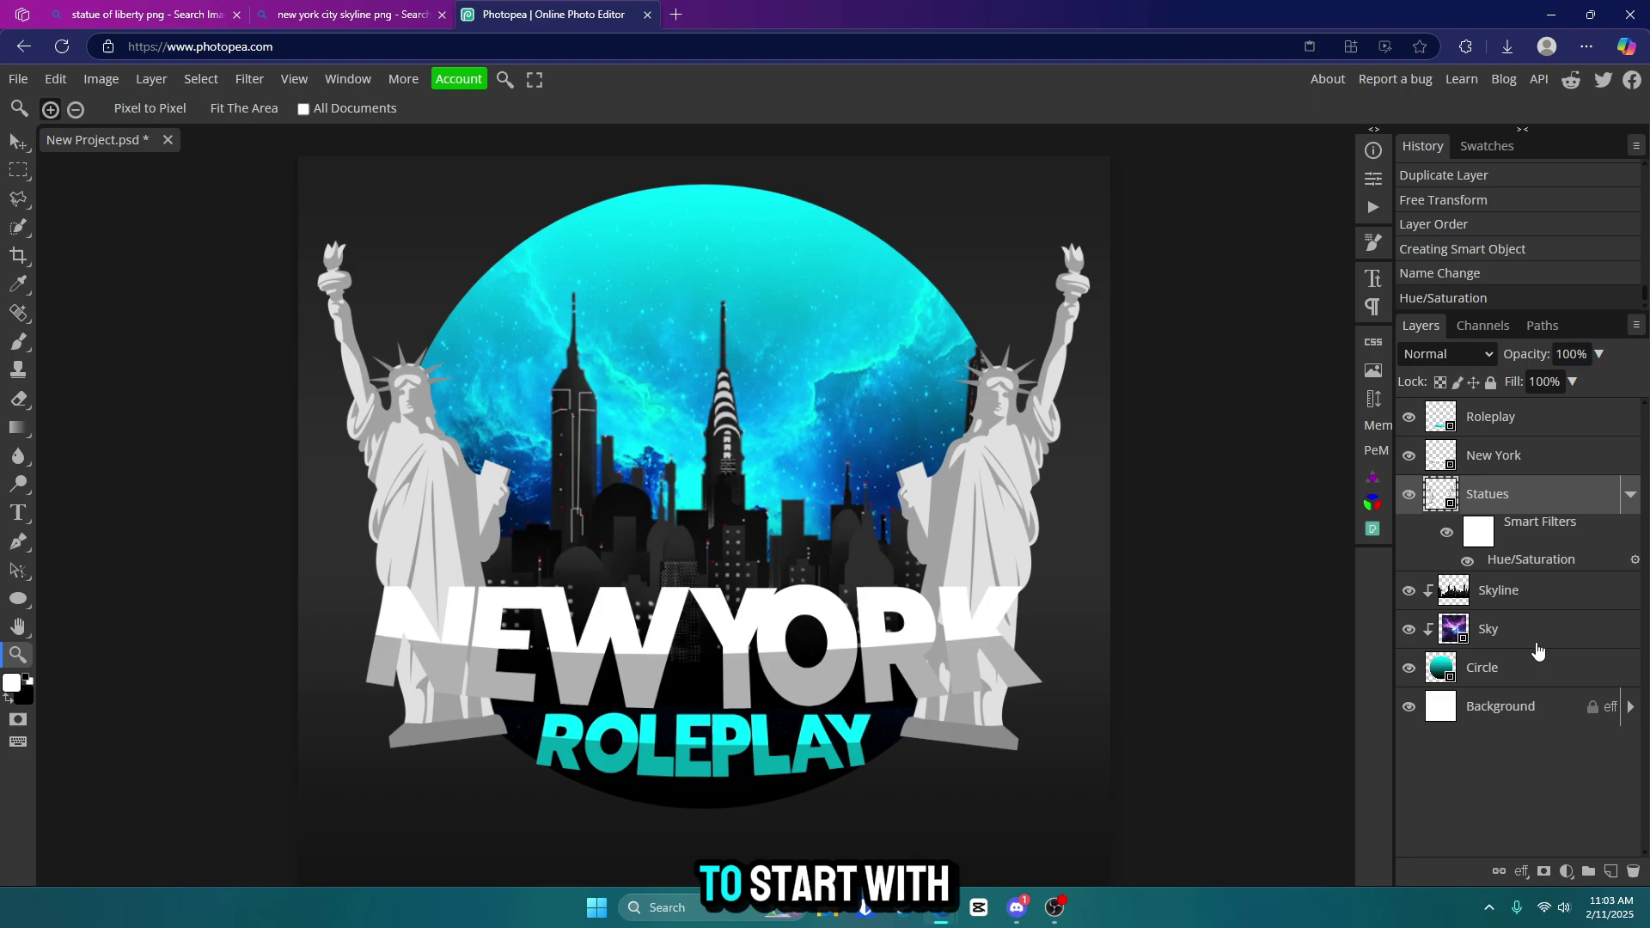
Add an 18 px black outside stroke to the Circle layer
click(1567, 676)
double_click(1534, 680)
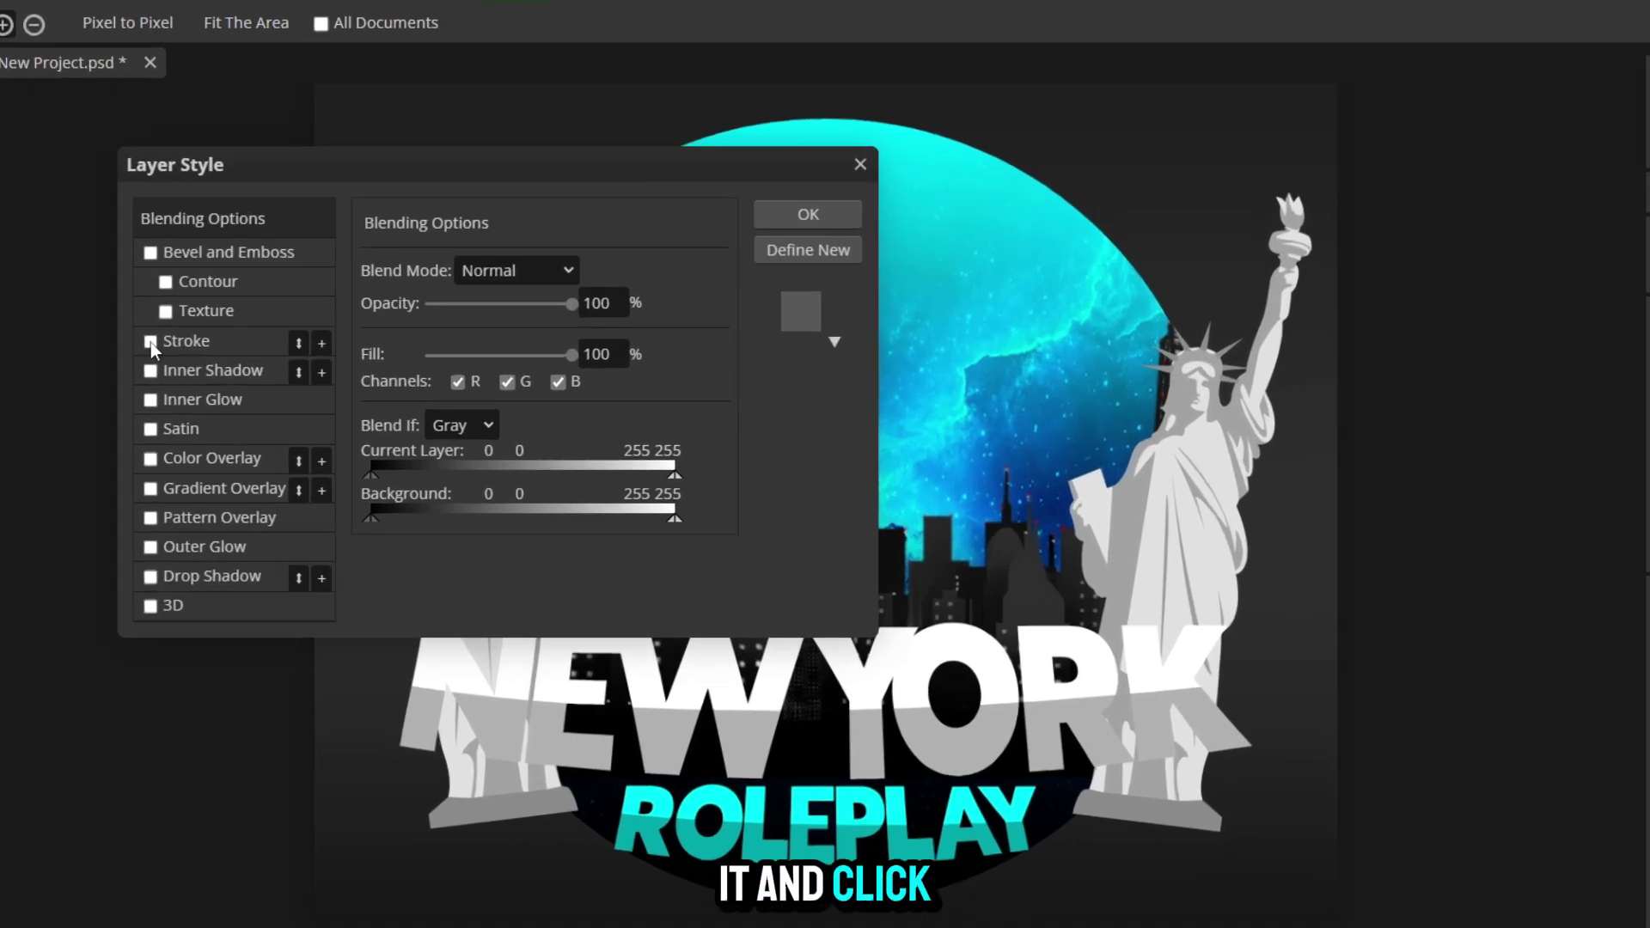
click(163, 355)
click(169, 312)
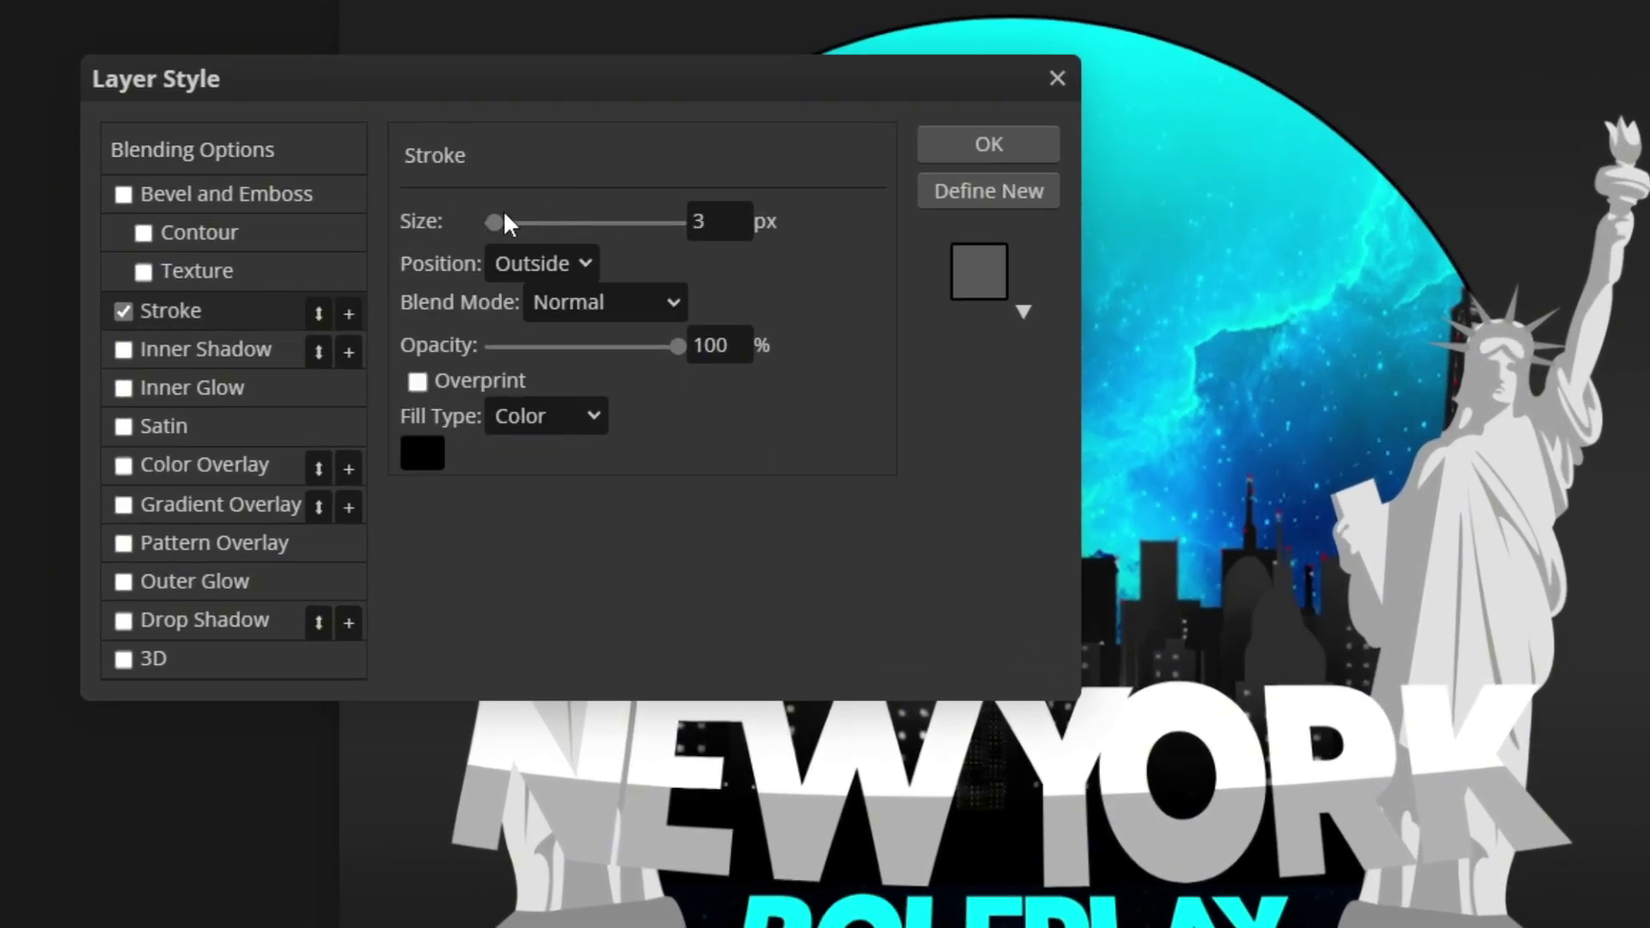
drag(507, 238, 514, 238)
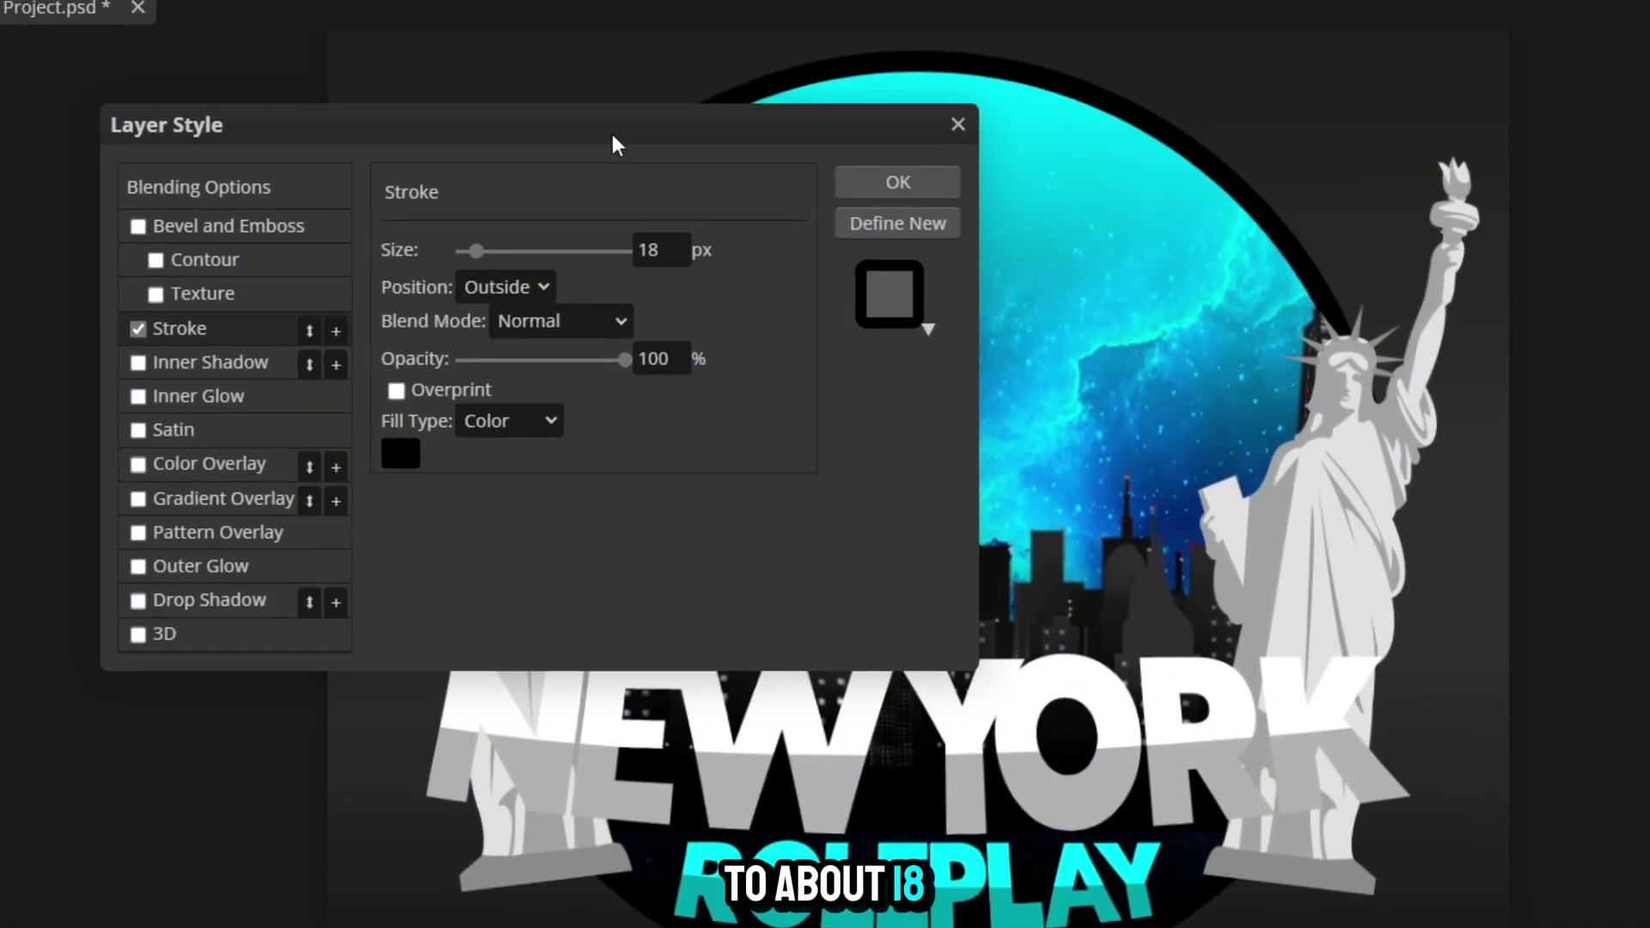
Add a second outside stroke to the circle, coloured cyan 00f7ff with a size of 32 px, and apply the layer style
drag(663, 89, 1338, 307)
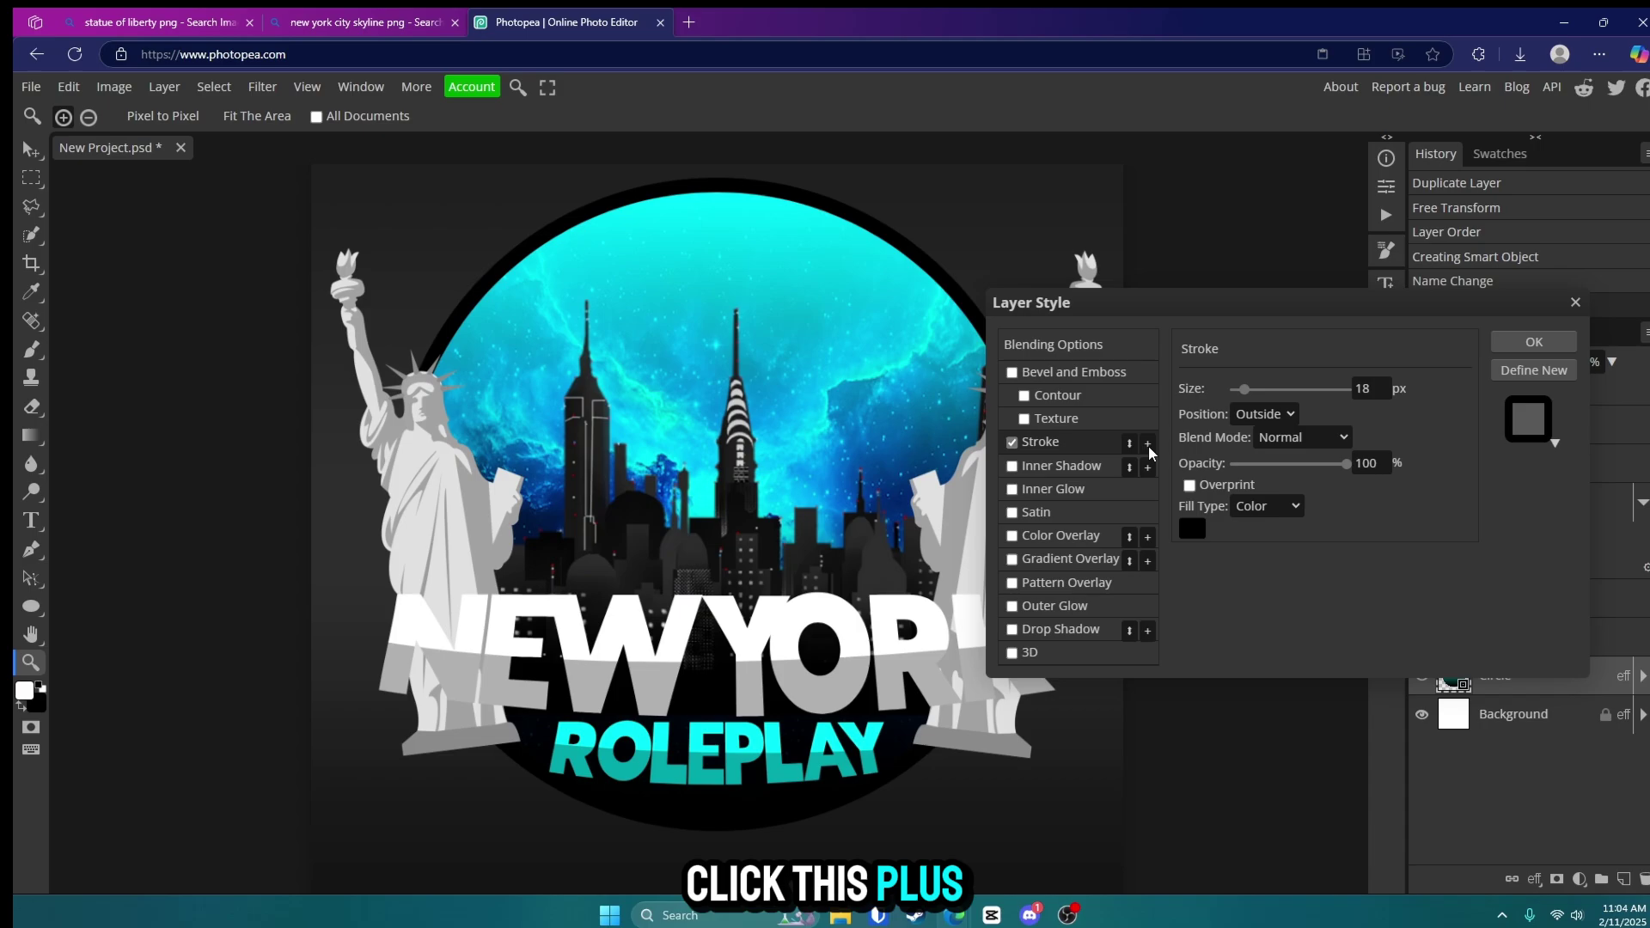
click(1148, 445)
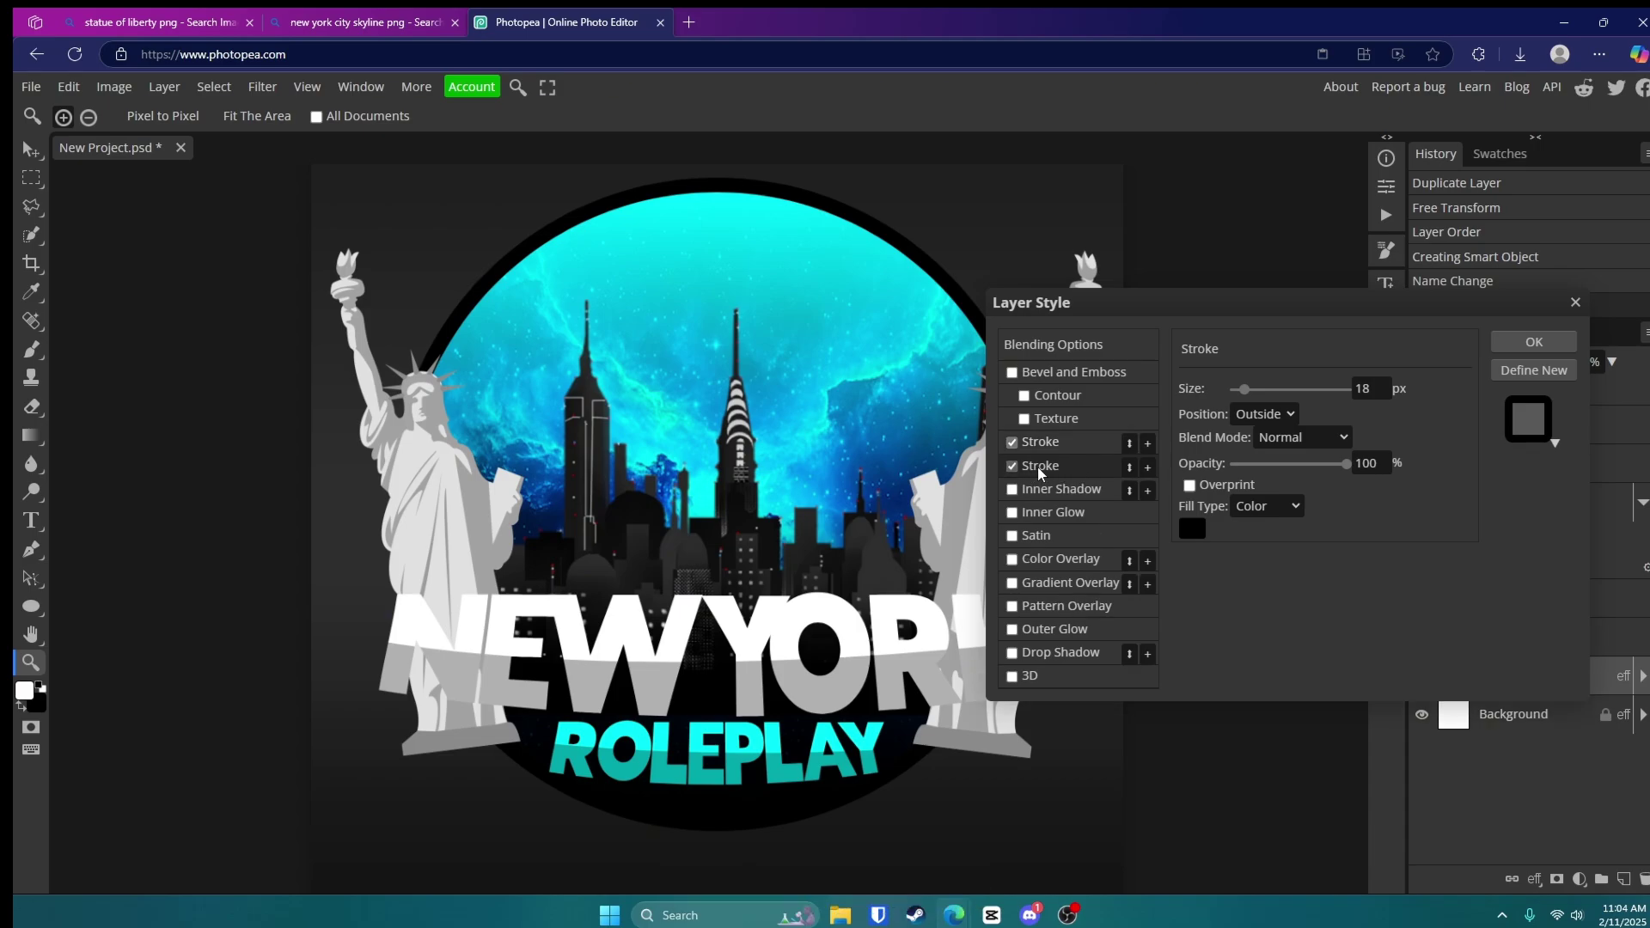
click(1191, 527)
click(534, 391)
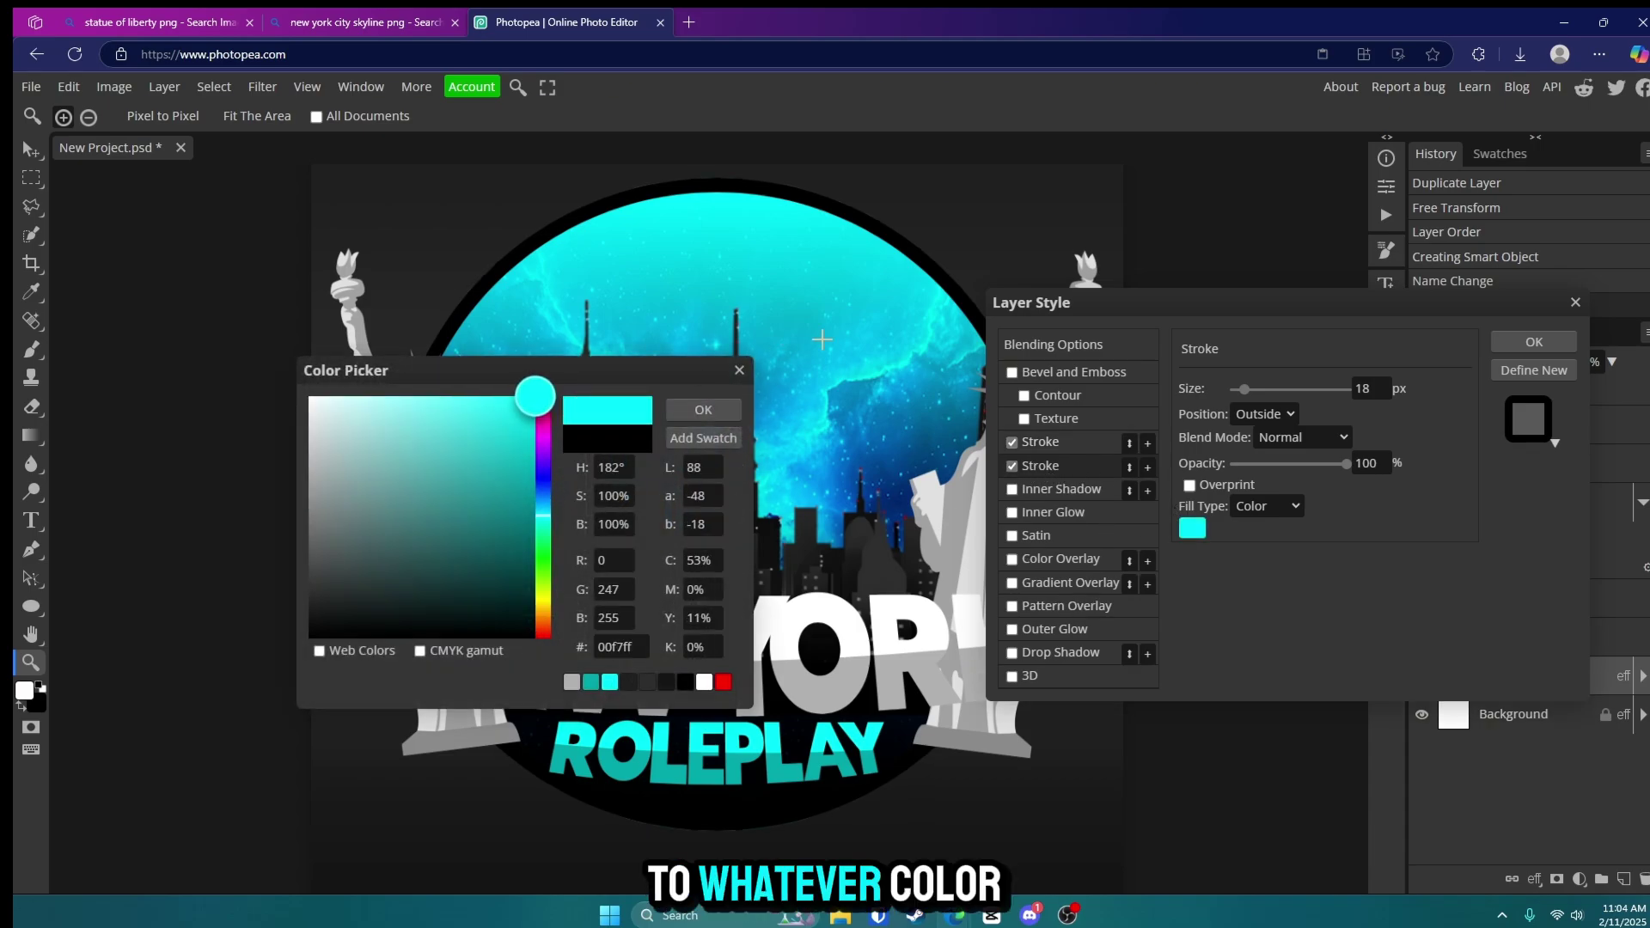
click(711, 408)
drag(1254, 393, 1262, 394)
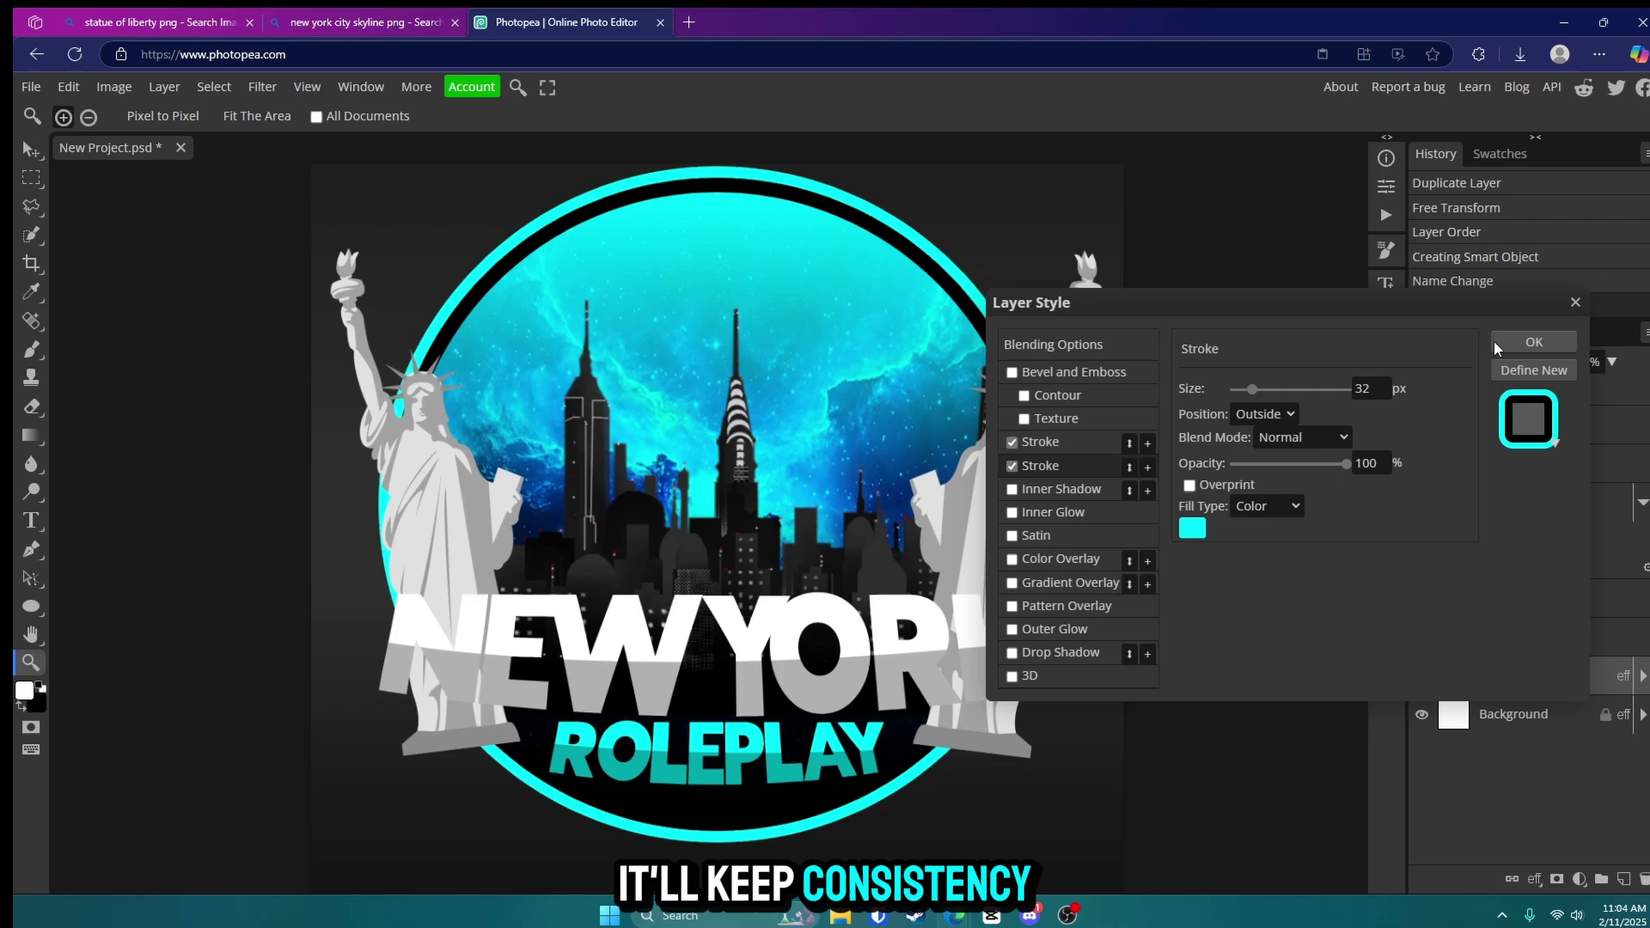
click(1533, 343)
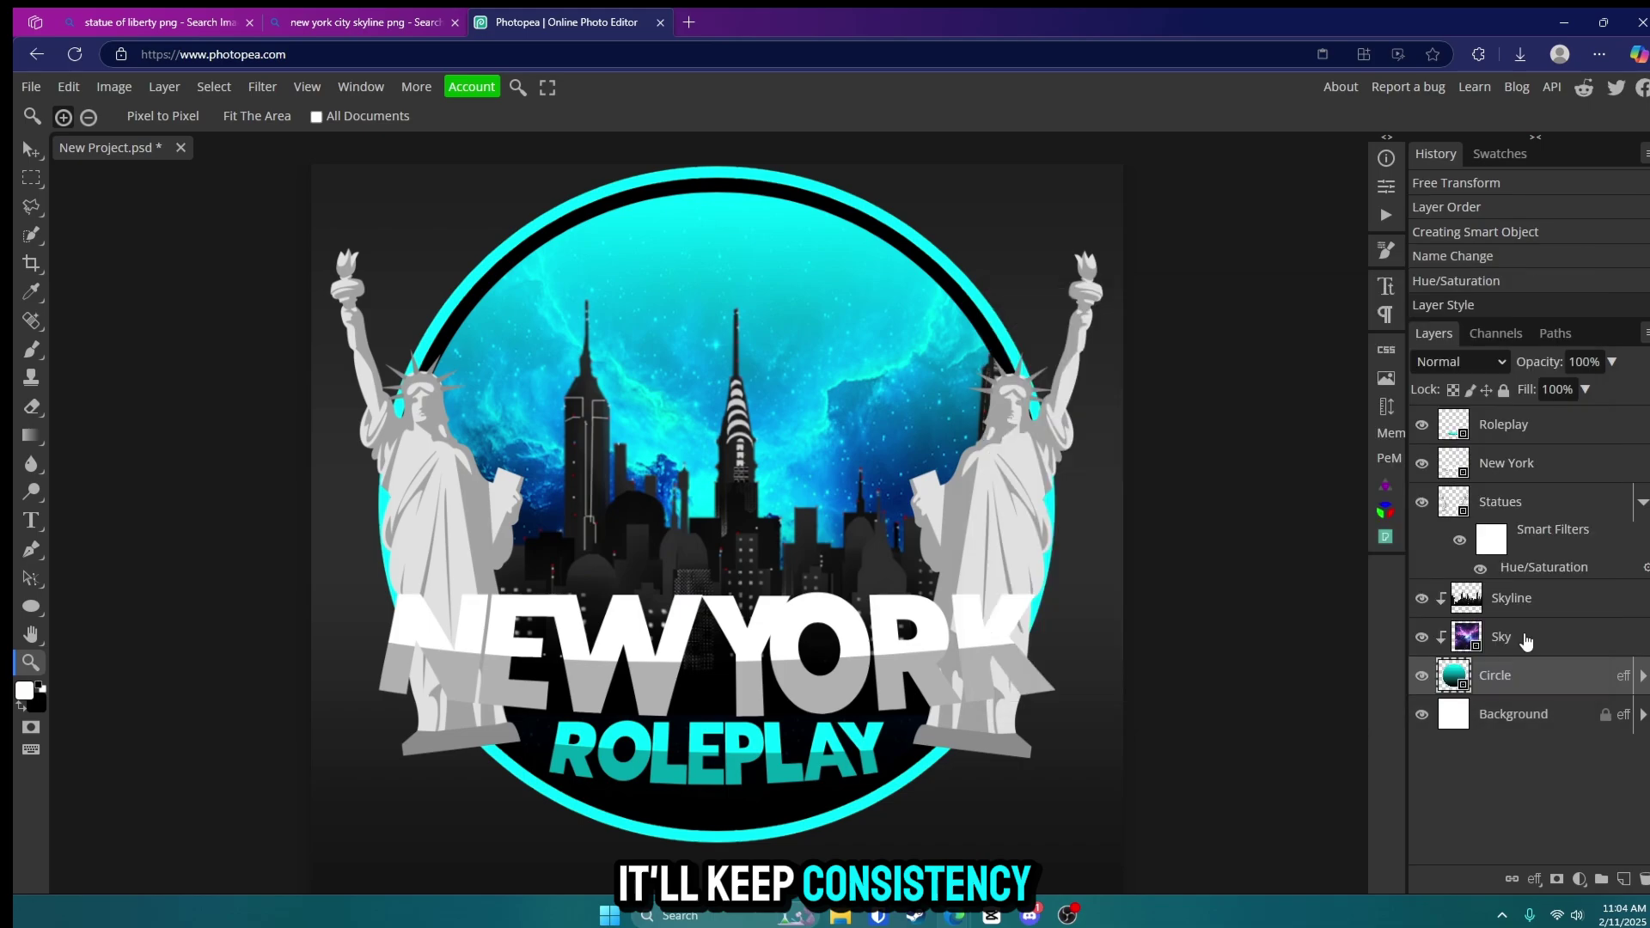
Outline the Statues layer with an 18 px outside stroke in black 000000
double_click(1566, 509)
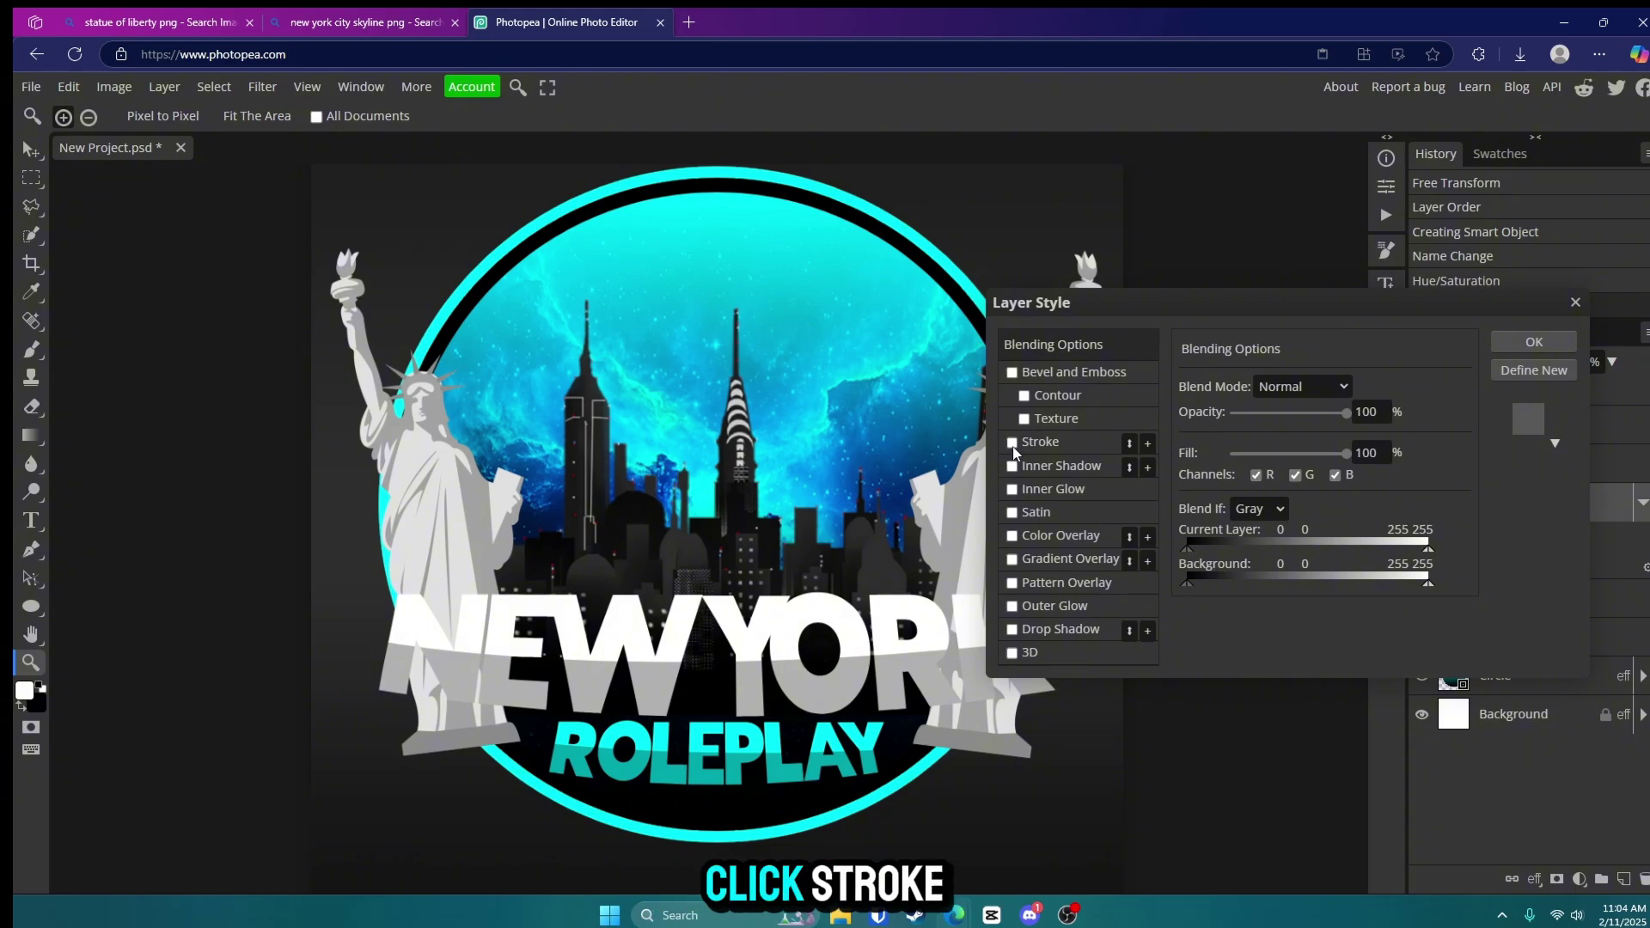
click(1040, 442)
drag(1372, 388, 1331, 383)
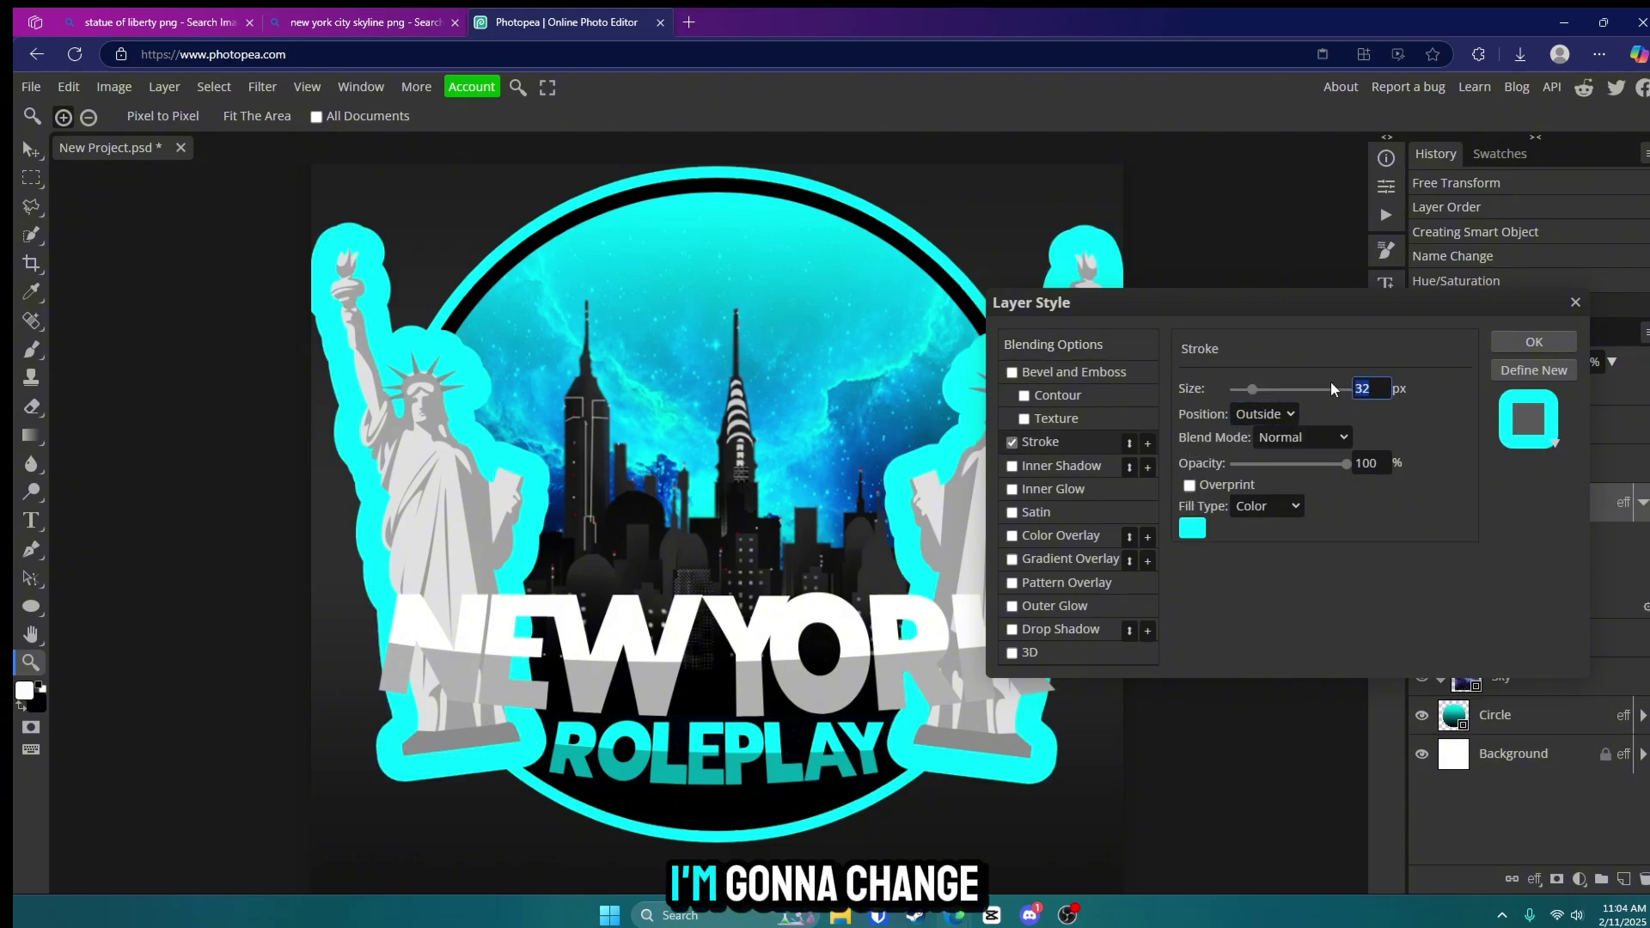
text(18)
click(1183, 524)
drag(404, 576, 226, 764)
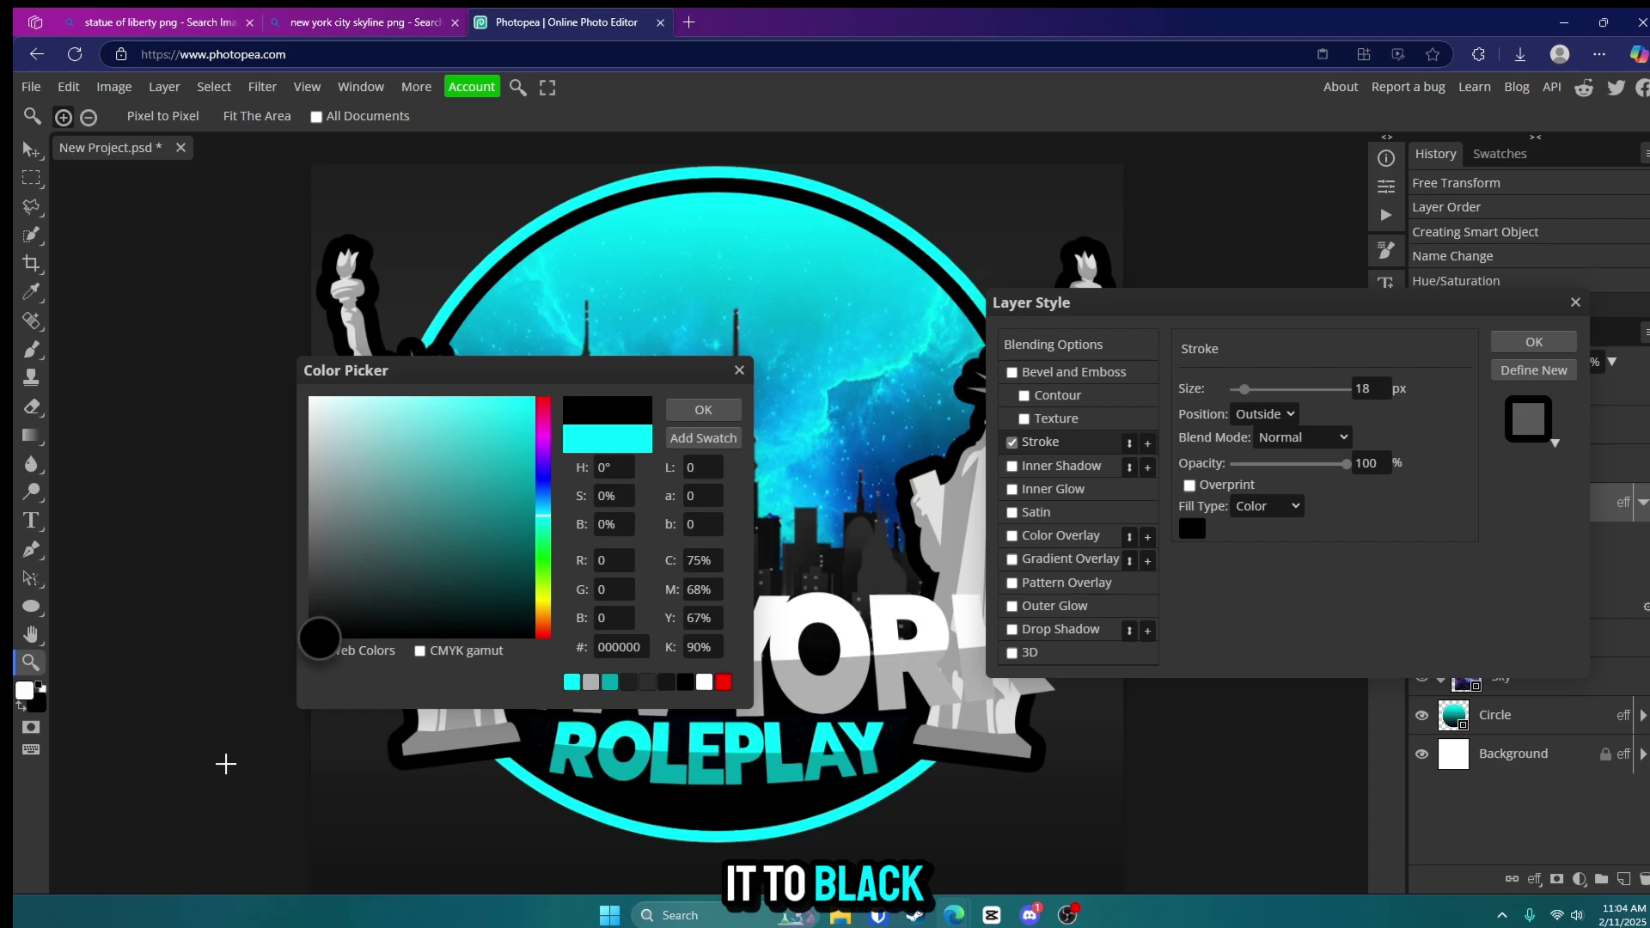
click(739, 413)
click(1533, 341)
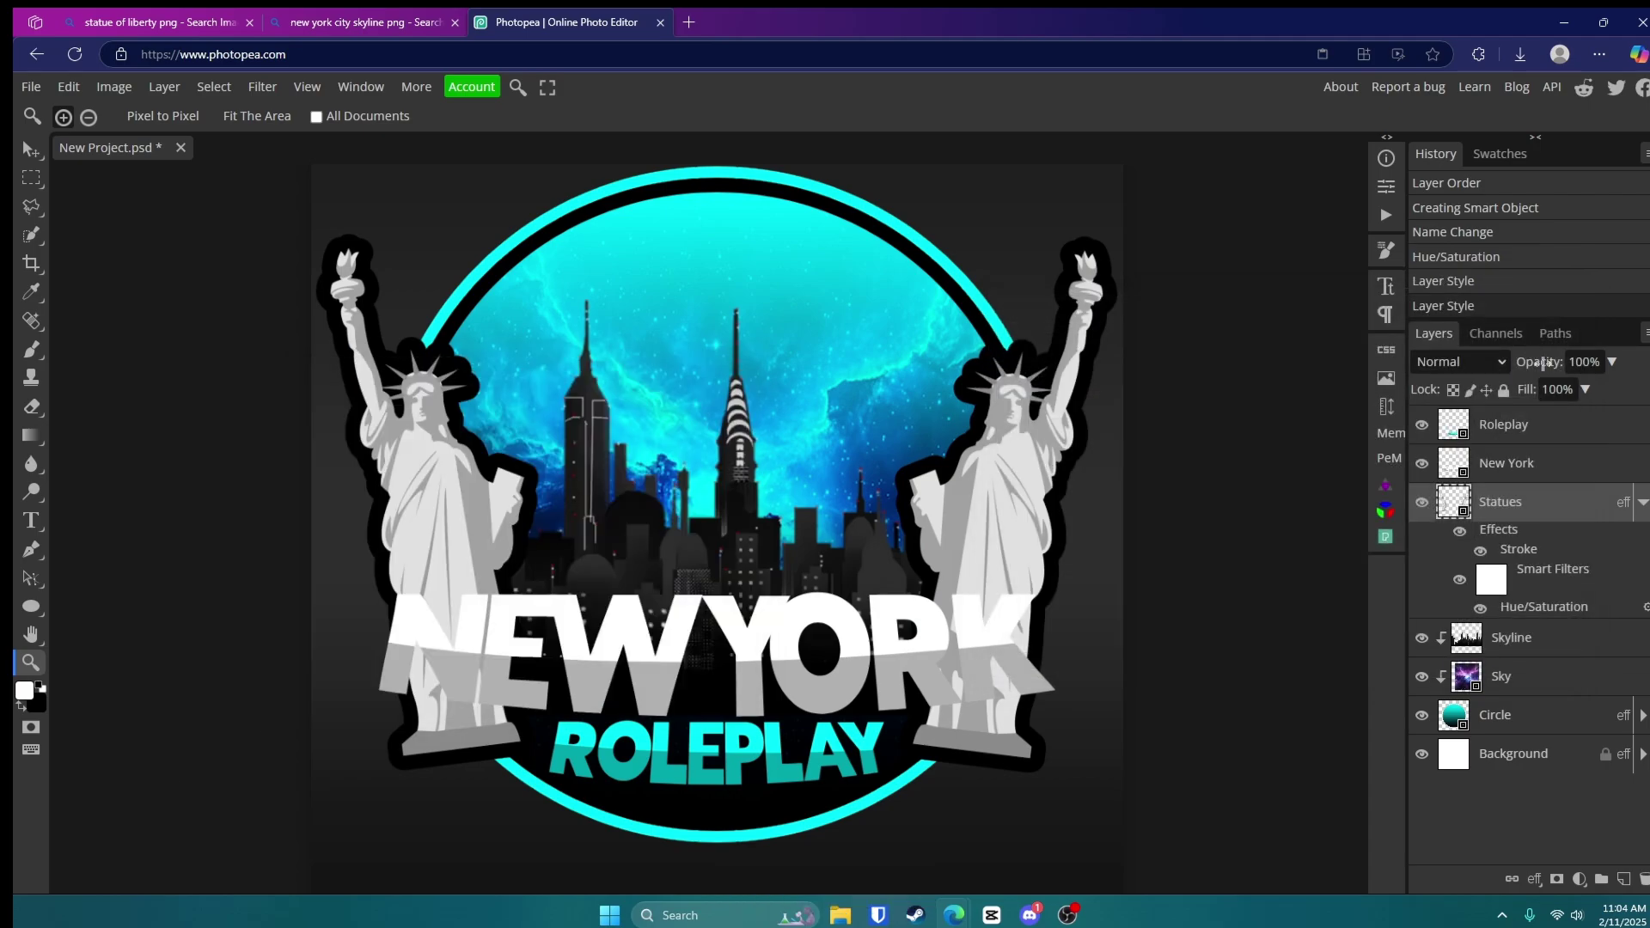
Give the New York and Roleplay text layers the same 18 px black outside stroke
double_click(1605, 467)
click(1036, 444)
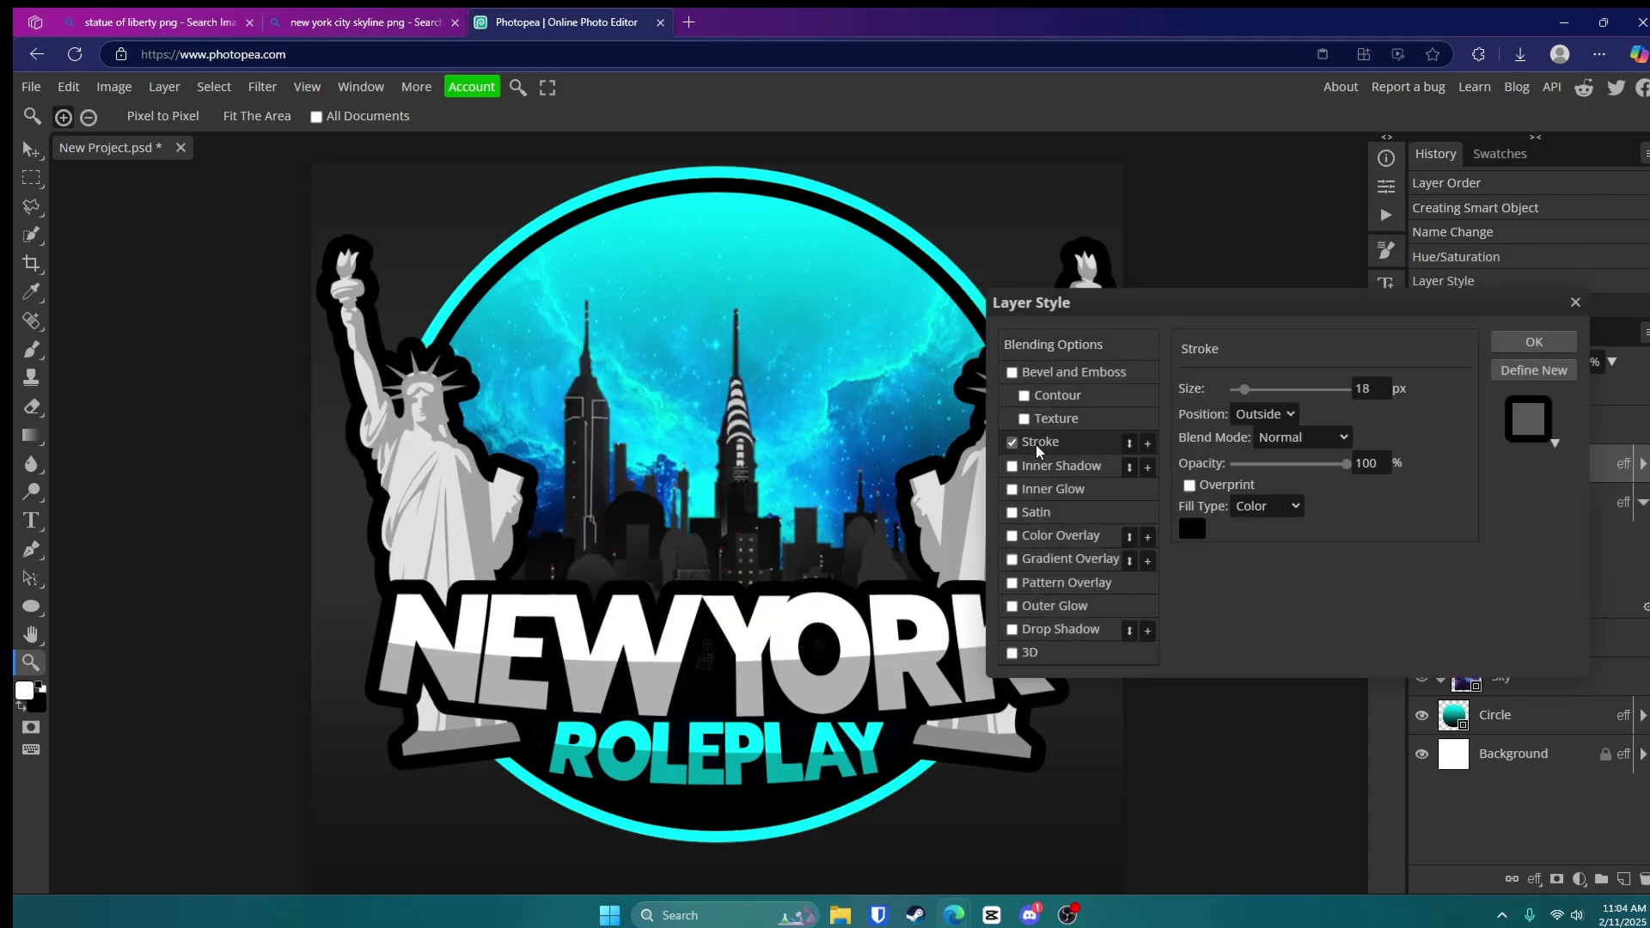
click(1528, 348)
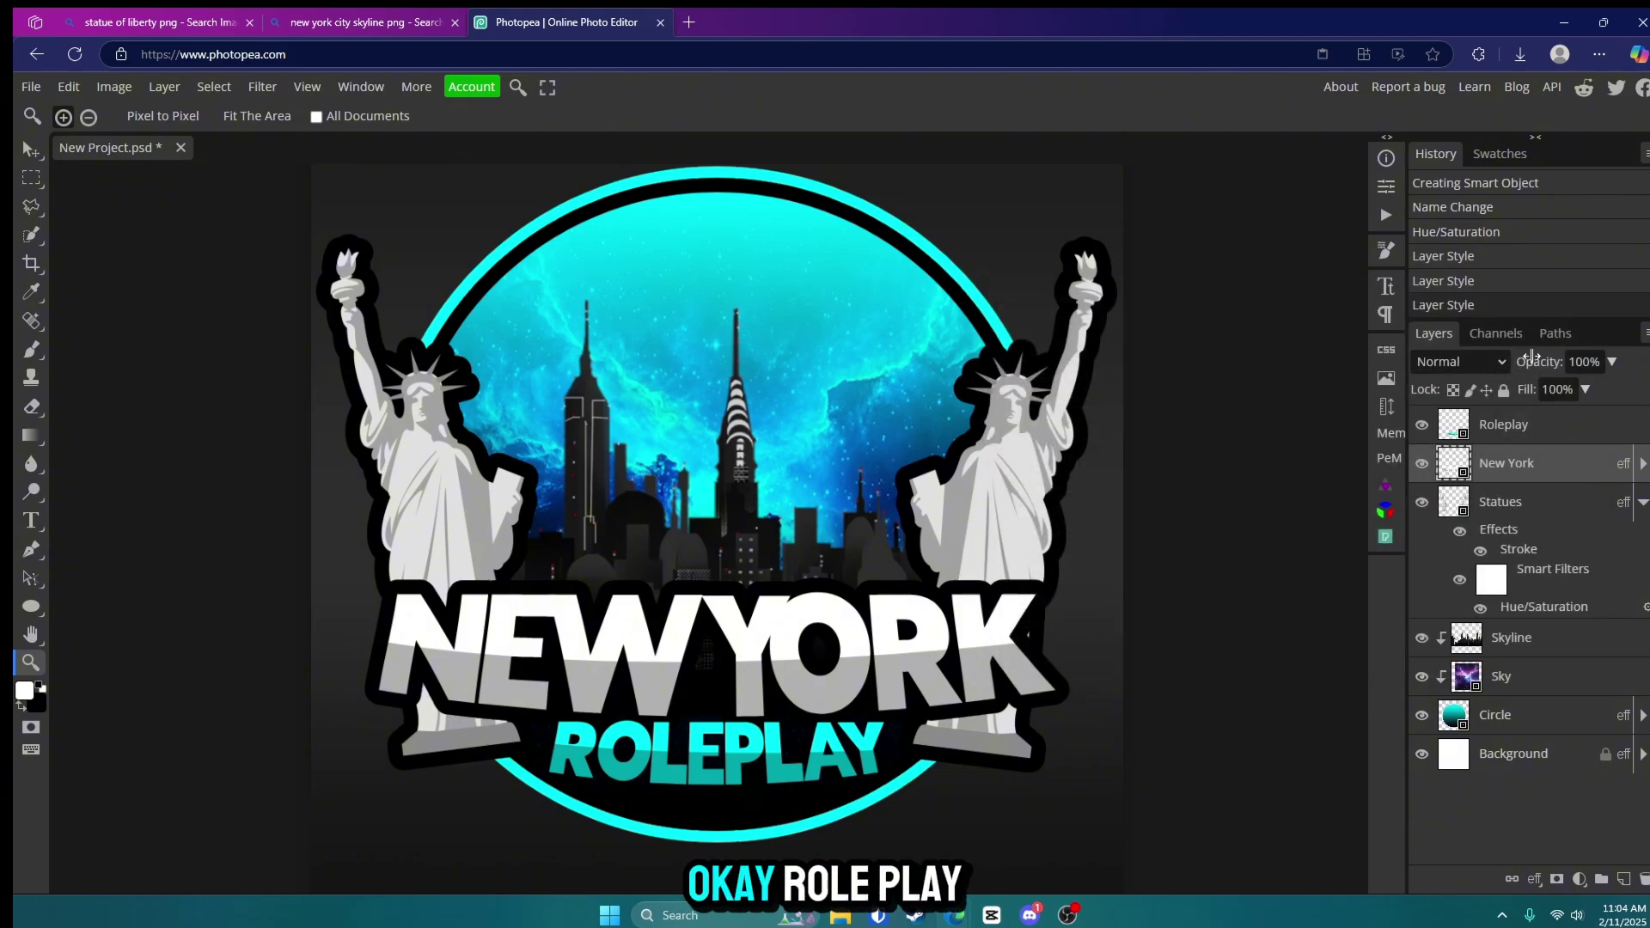
double_click(1571, 426)
click(1012, 442)
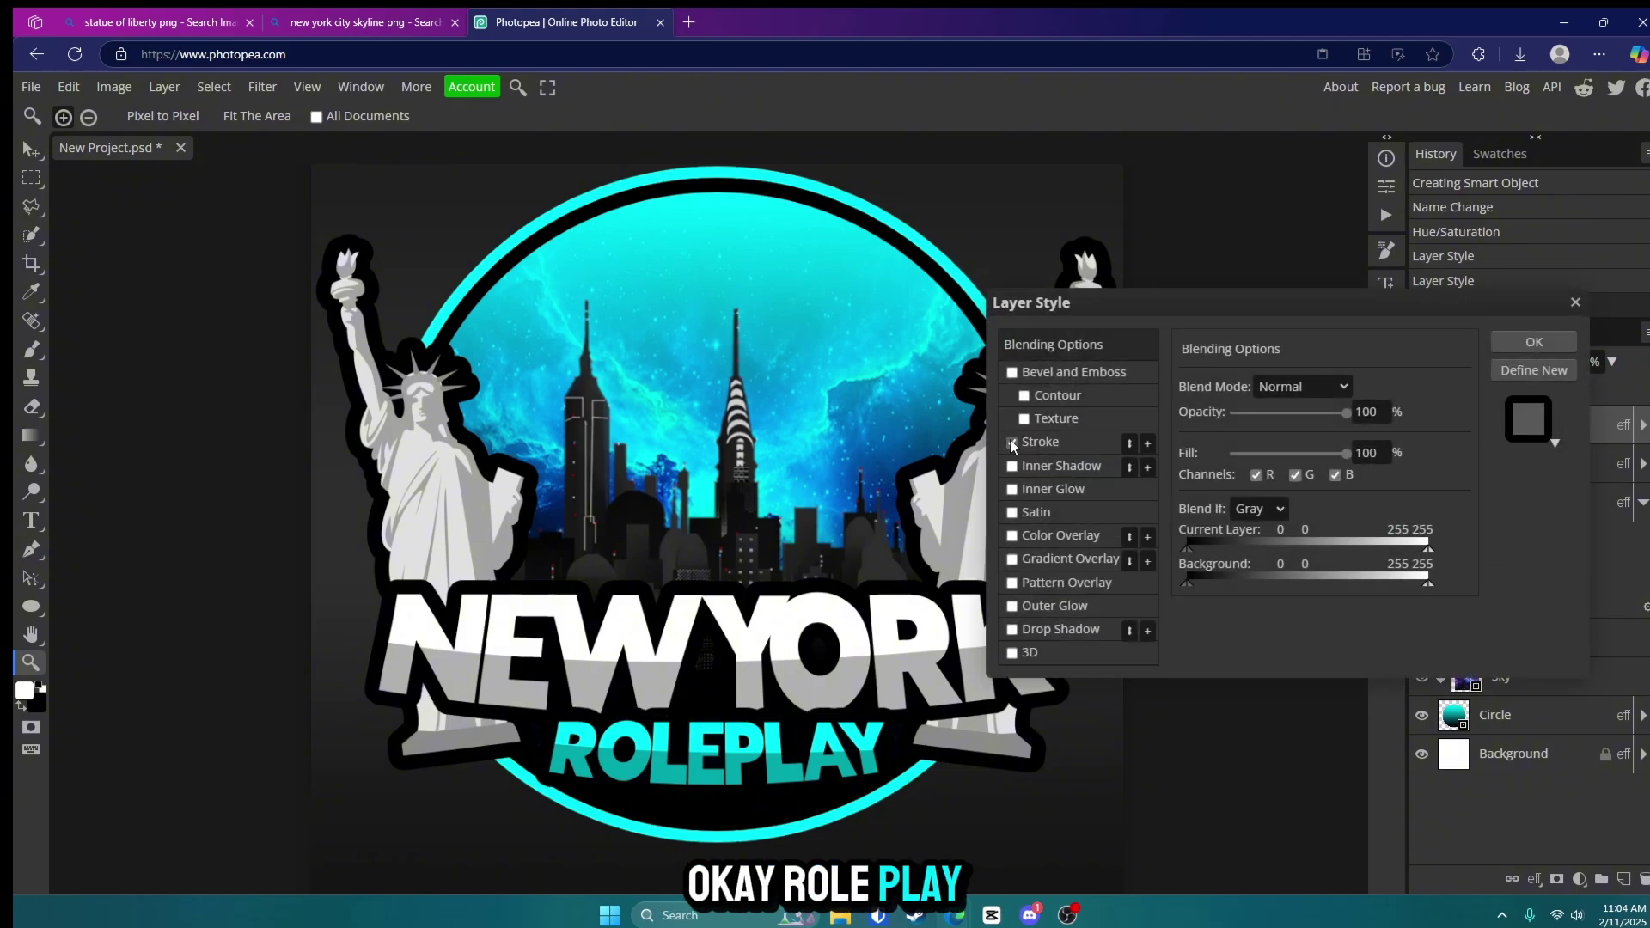
click(1534, 342)
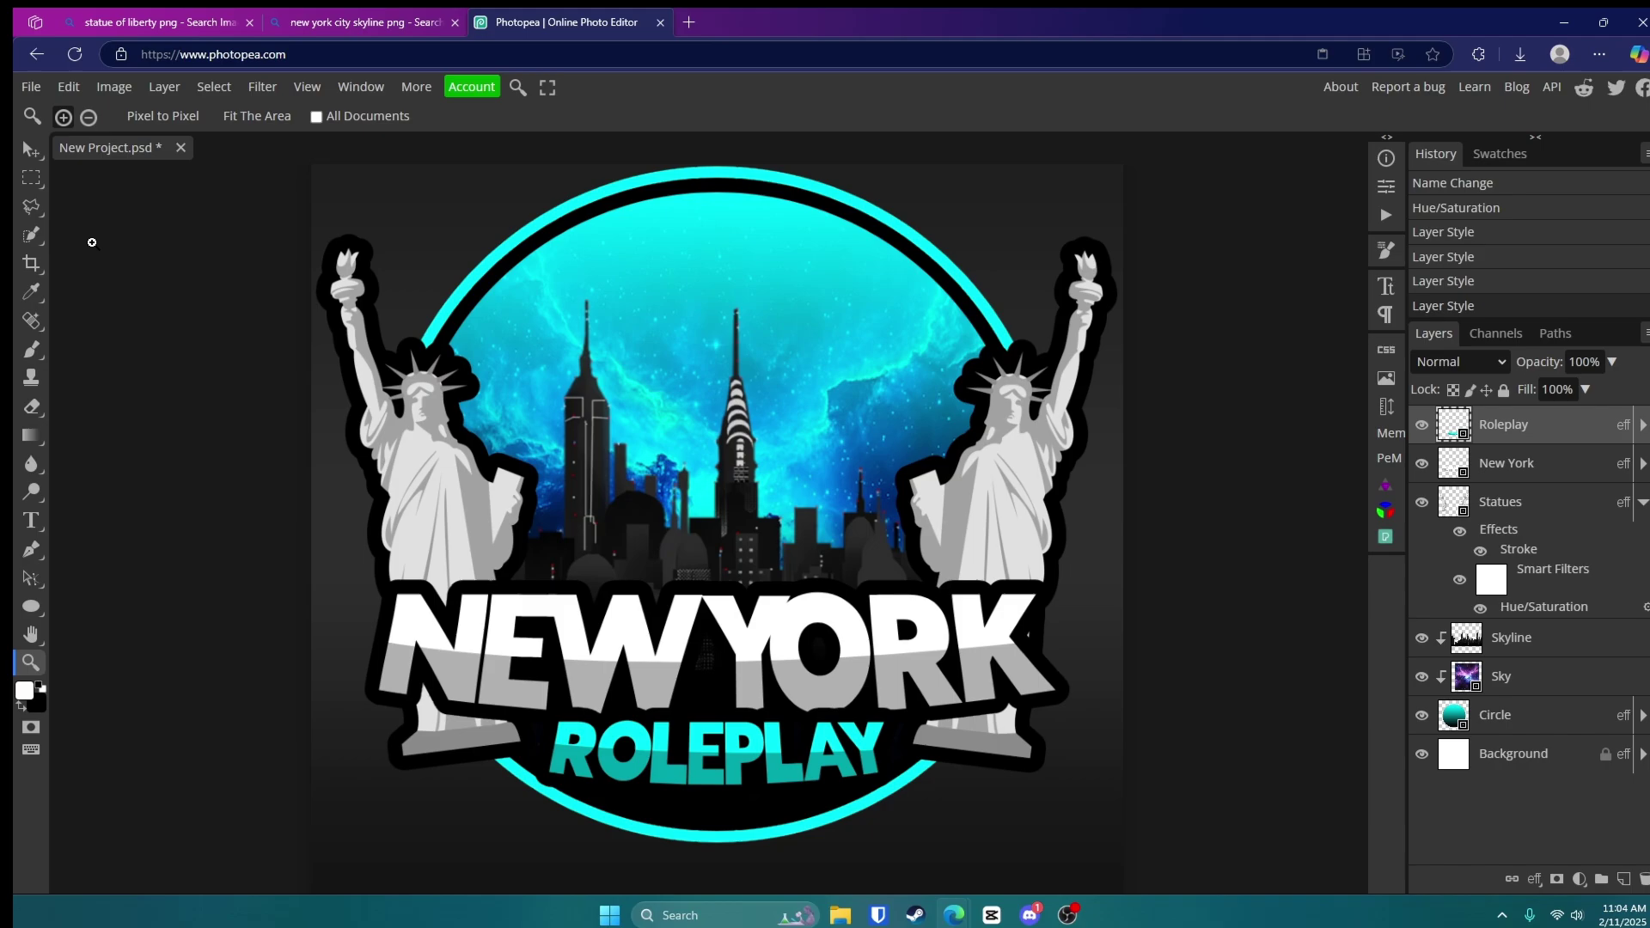
click(36, 154)
drag(753, 785, 753, 791)
key(ctrl+z)
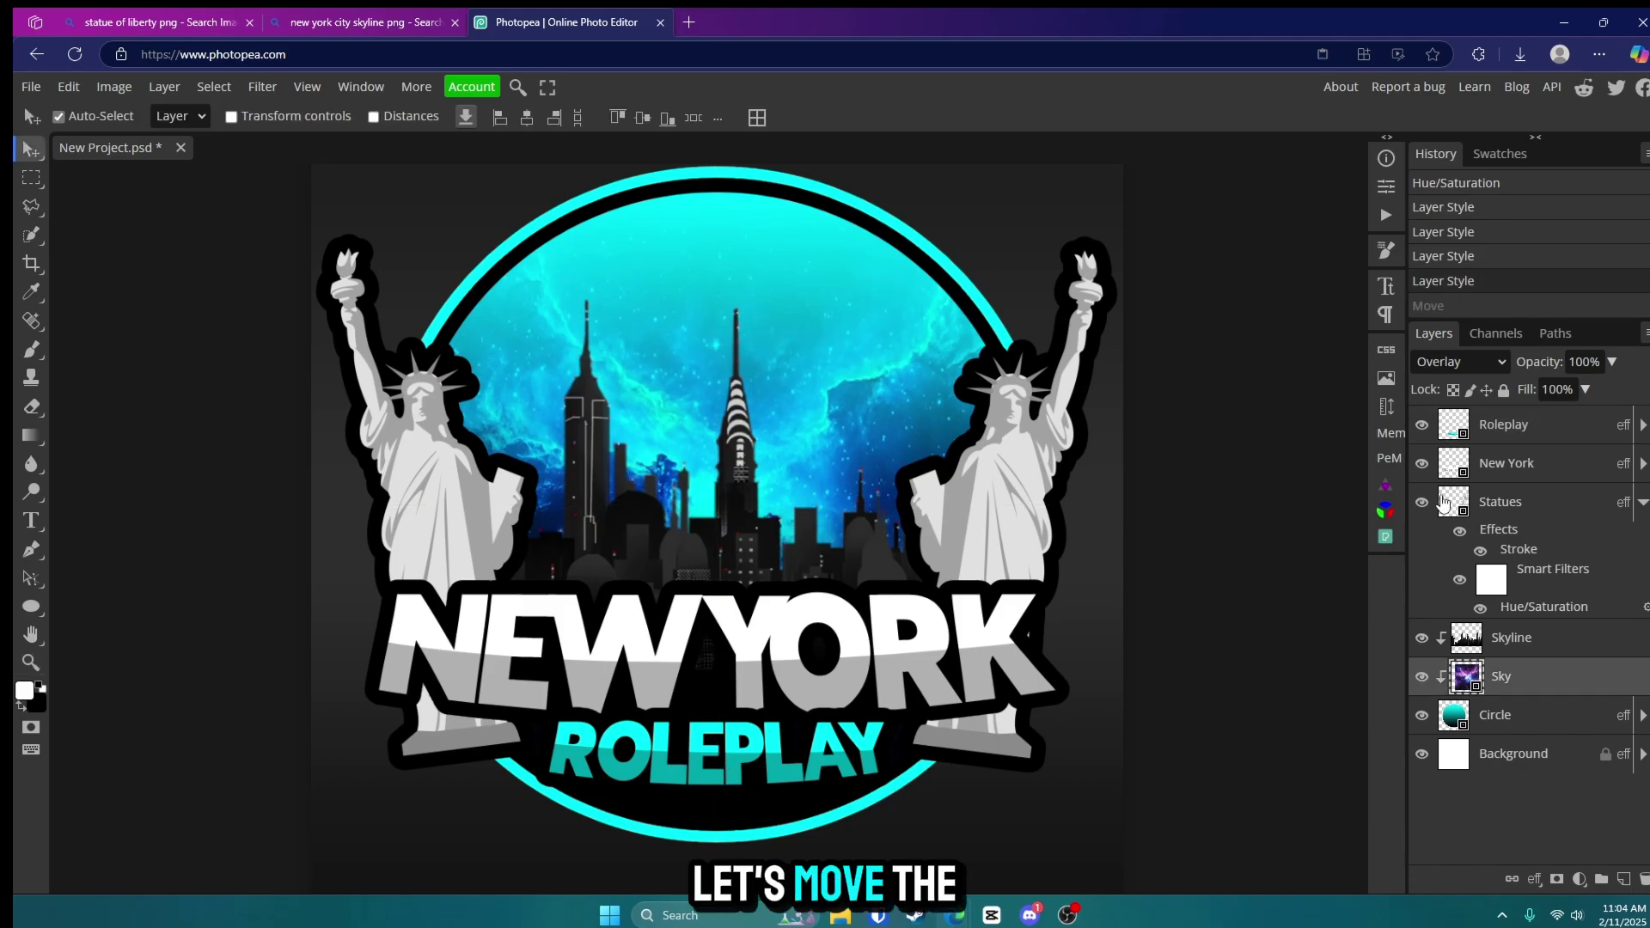
Nudge the Roleplay layer slightly downward below the New York text using Free Transform
click(1506, 426)
key(ctrl+alt+t)
key(Down)
key(Down)
key(Down)
key(Down)
key(Down)
key(Down)
key(Down)
key(Down)
key(Down)
key(Down)
key(Down)
key(Down)
key(Down)
key(Down)
key(Down)
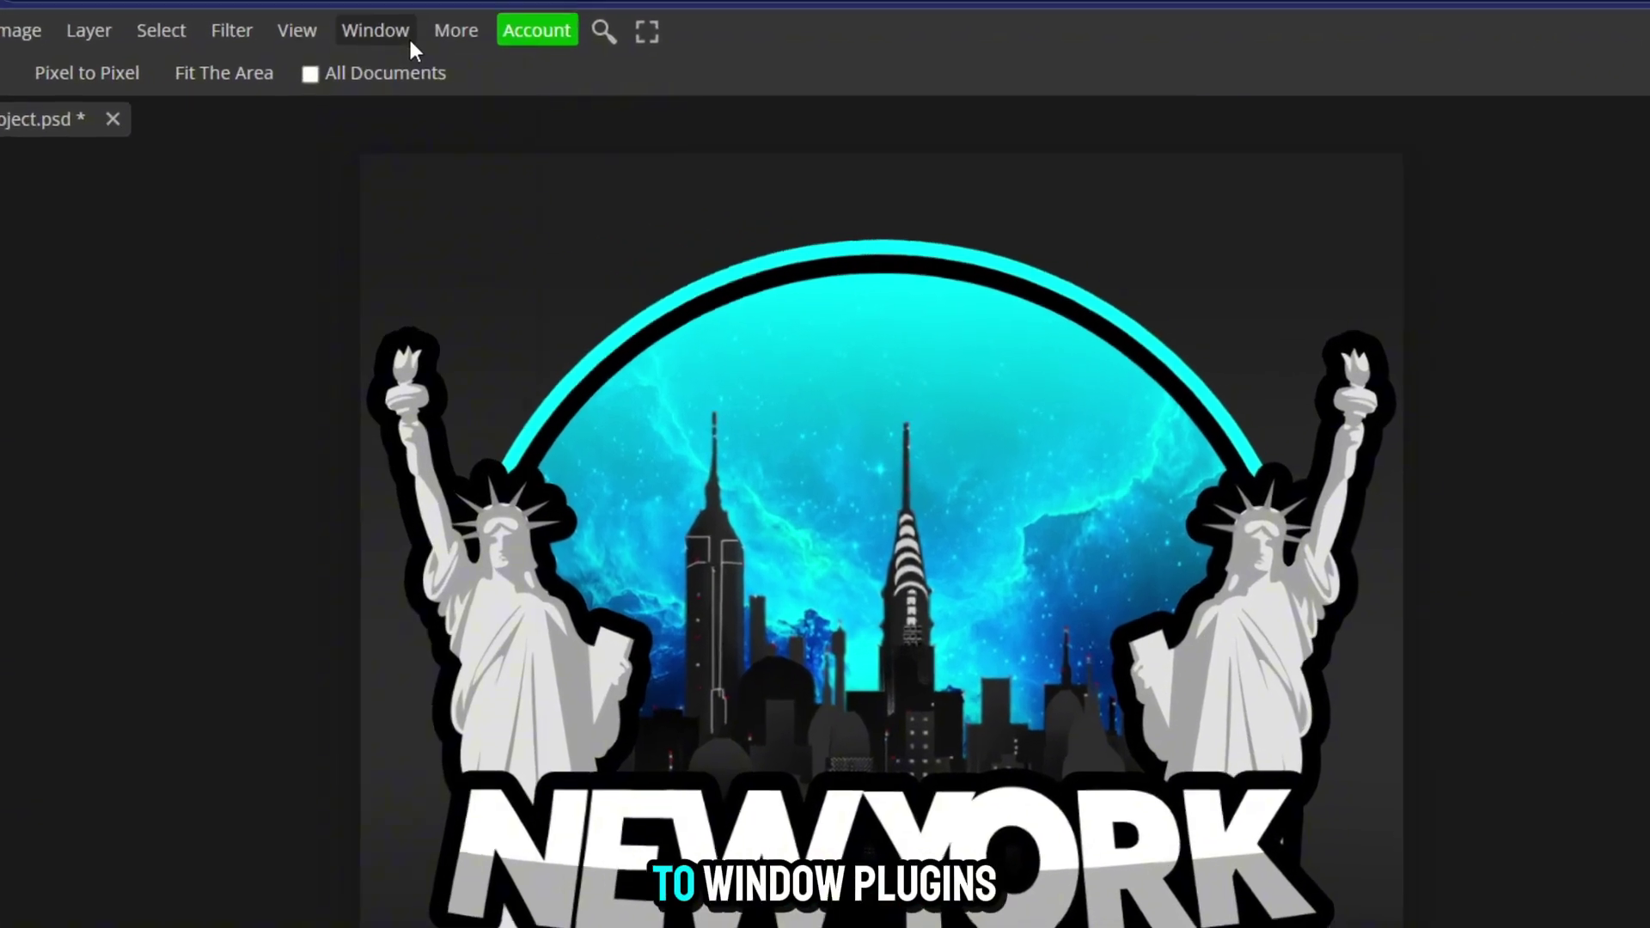
Look up the SuperBloom by Lunal Graphics plugin in the plugin gallery, check its install option and close the gallery
click(360, 87)
click(374, 147)
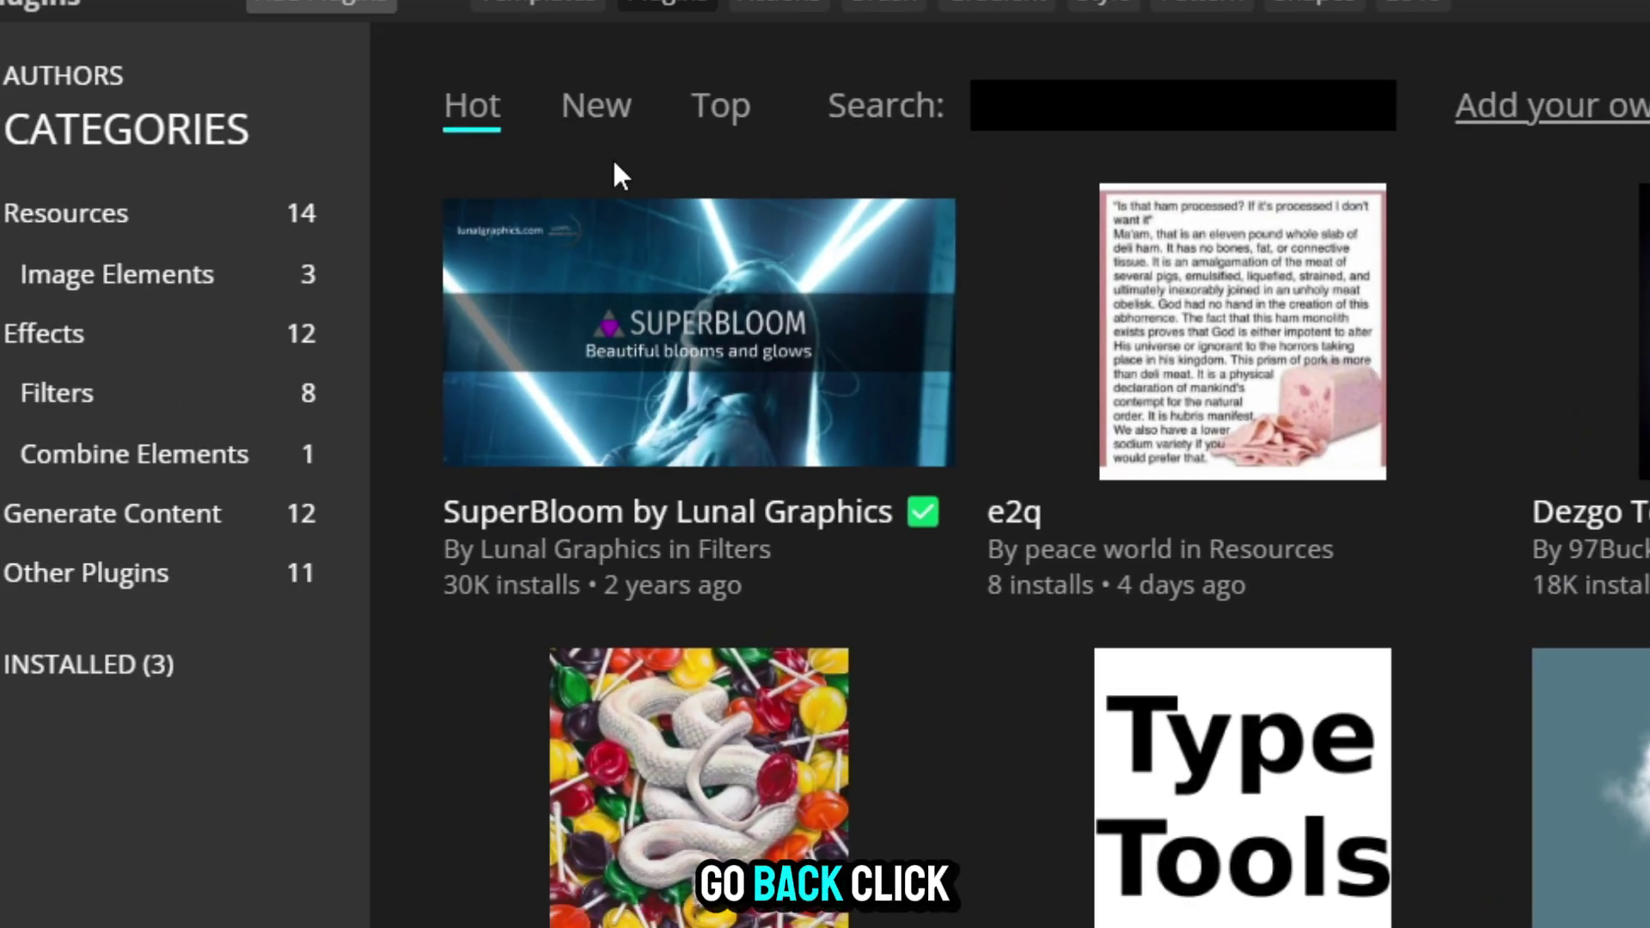
click(644, 343)
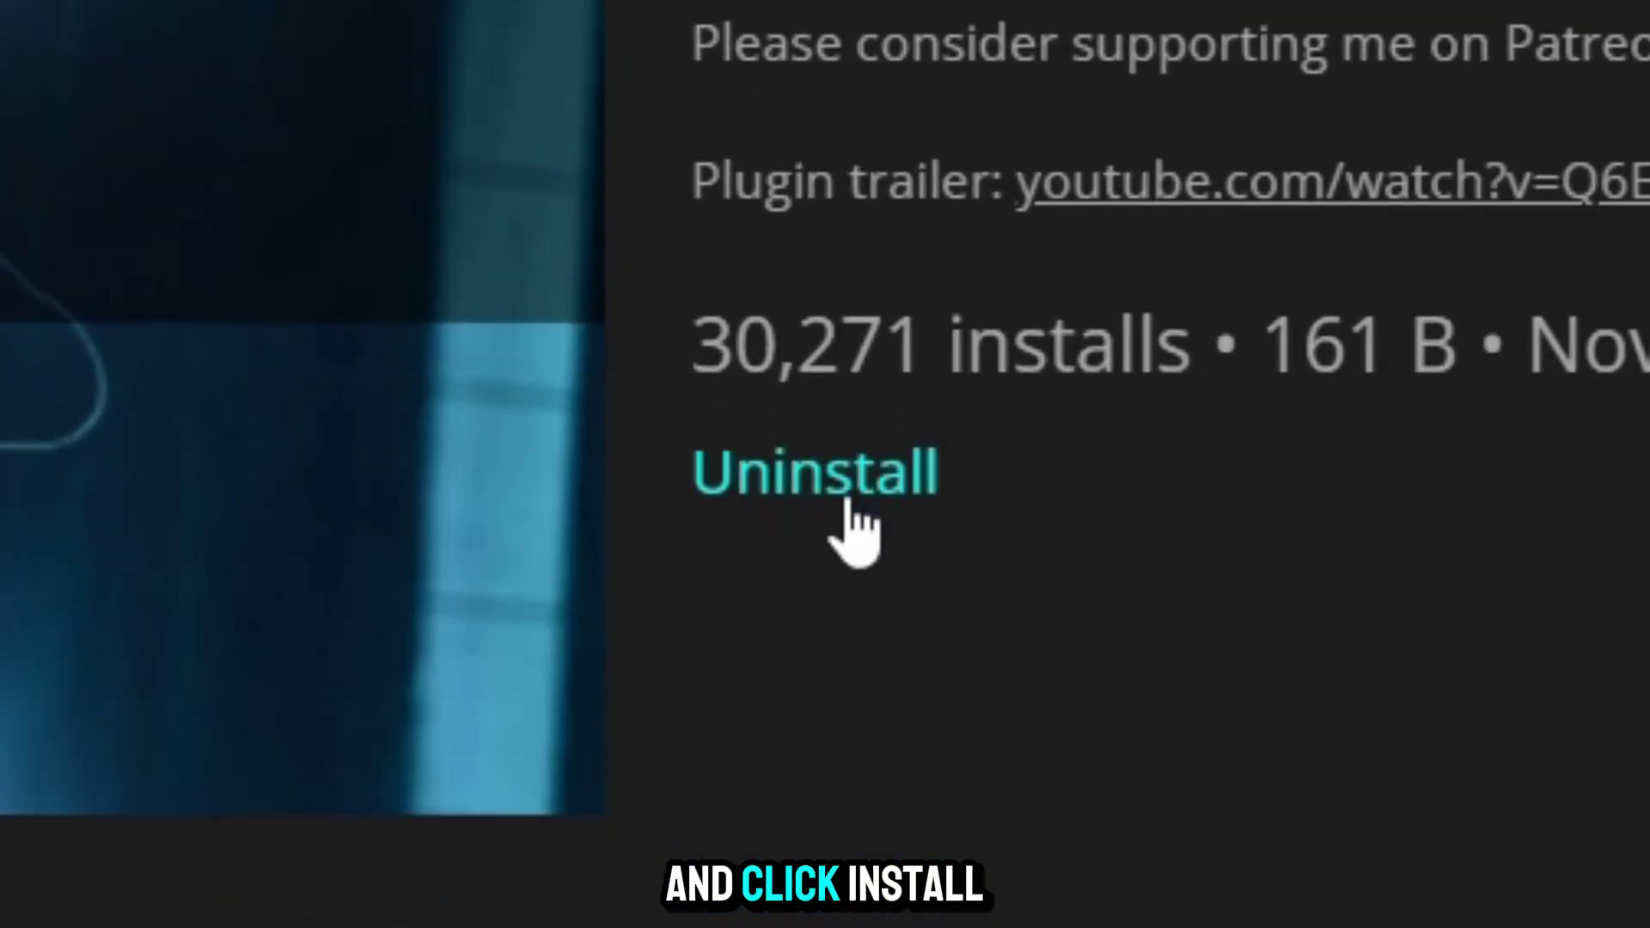
click(1635, 84)
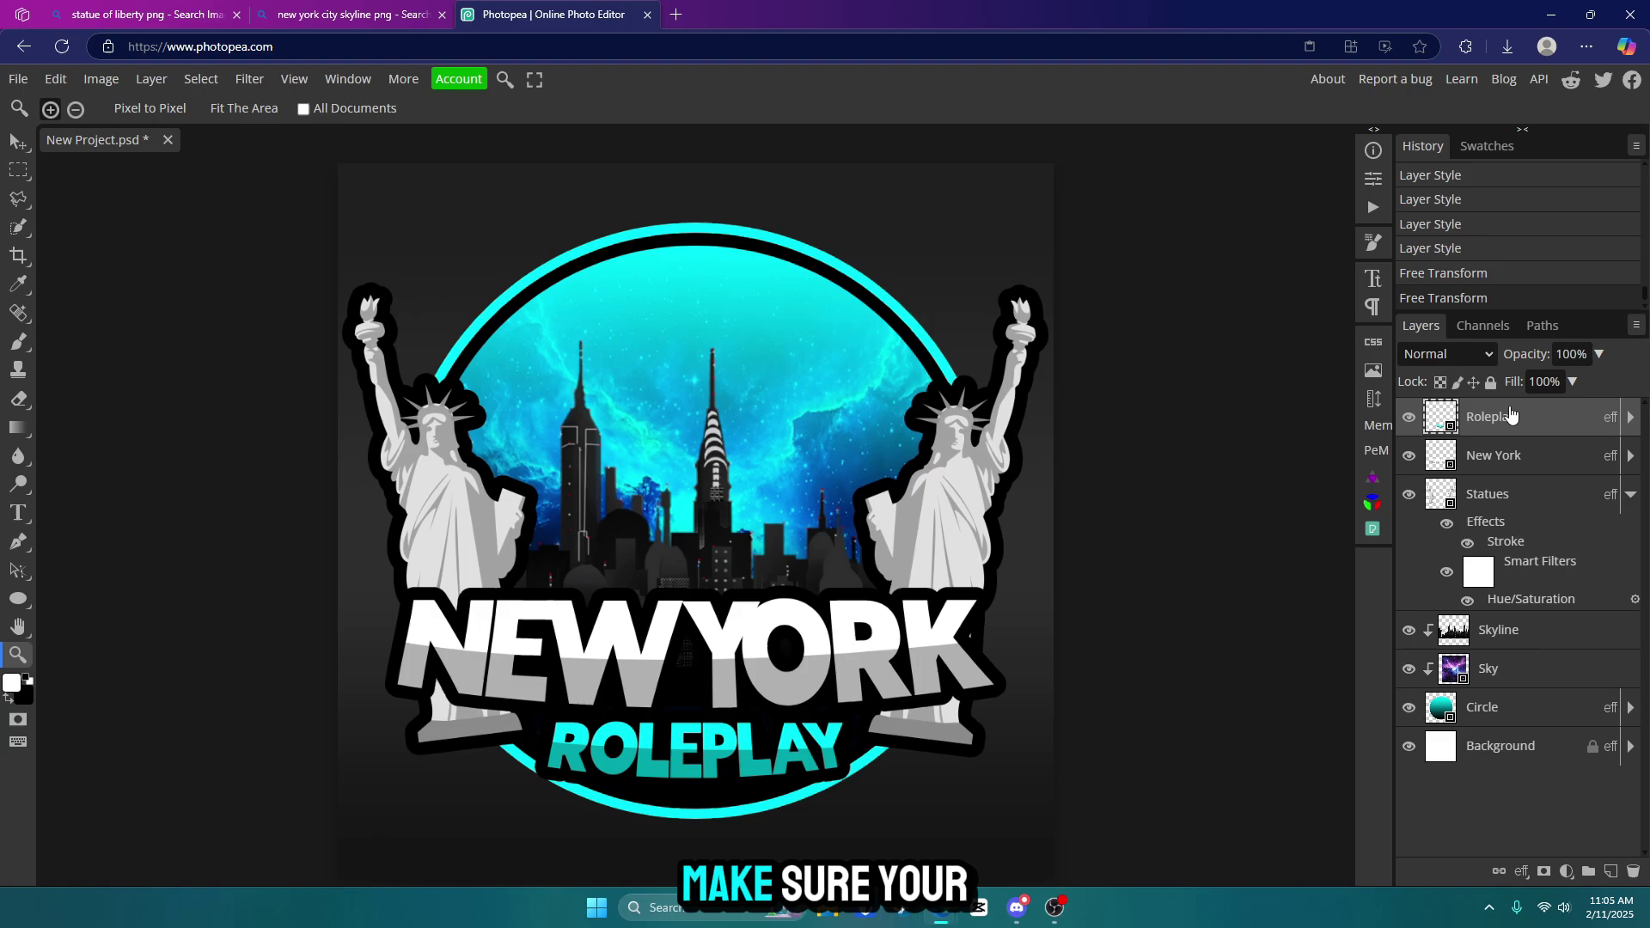
Try several built-in Color Theater presets on the logo, choose Morning Blues and place the graded image above the Roleplay layer
click(1373, 504)
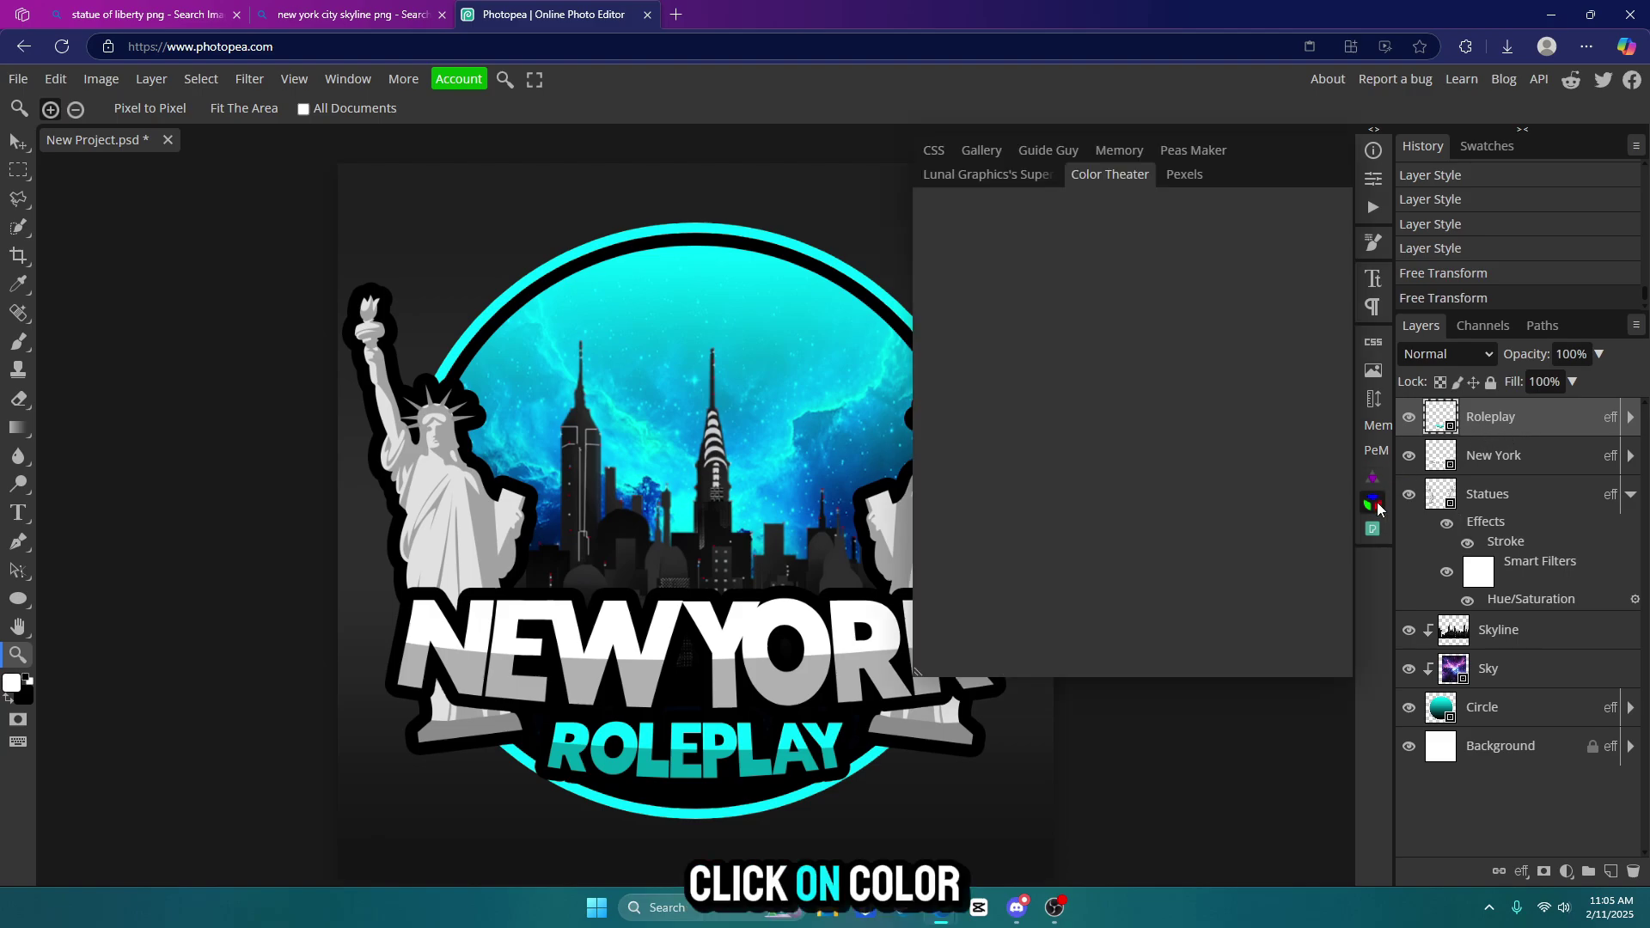
click(1121, 533)
click(1098, 727)
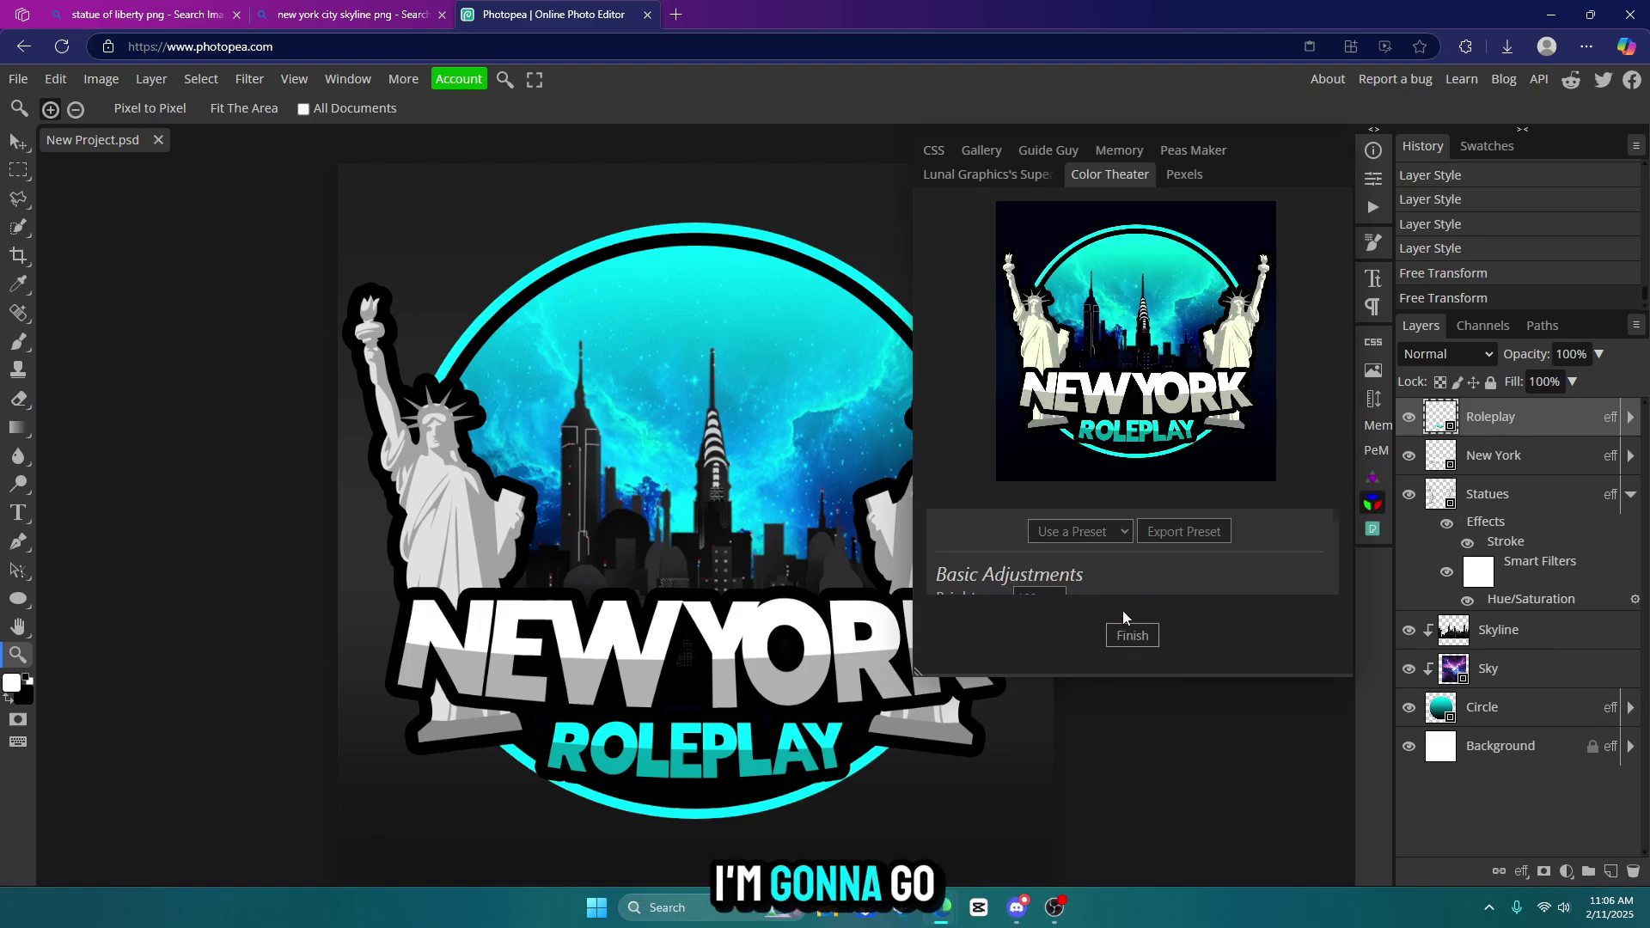
click(1083, 533)
click(1085, 777)
click(1092, 534)
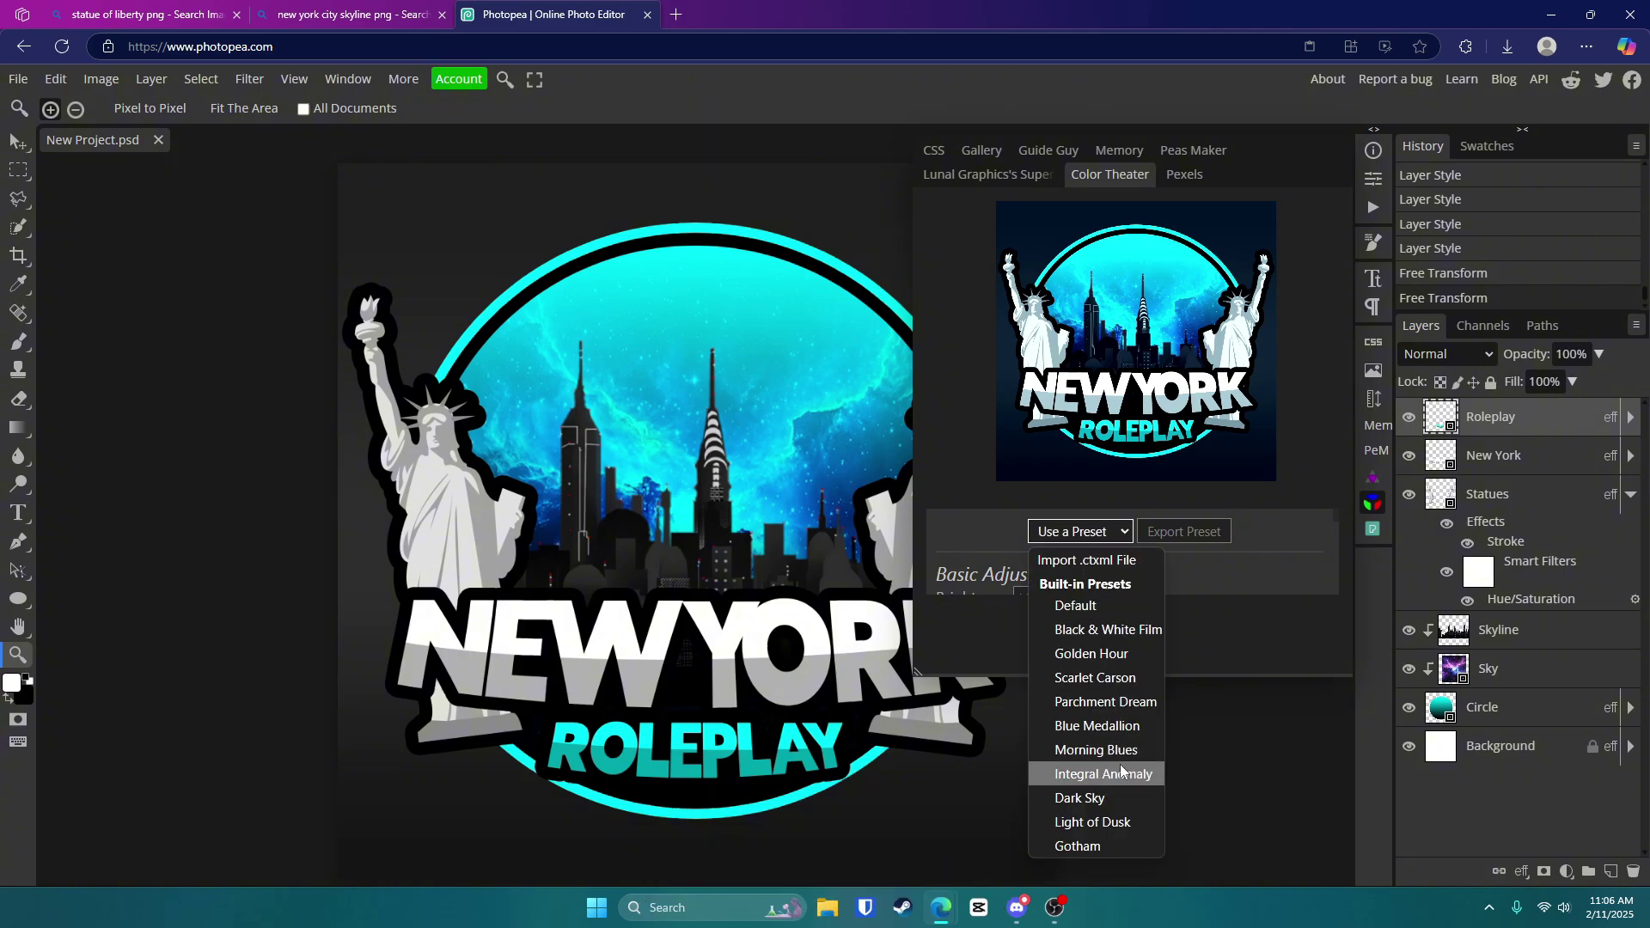
click(1120, 750)
click(1133, 636)
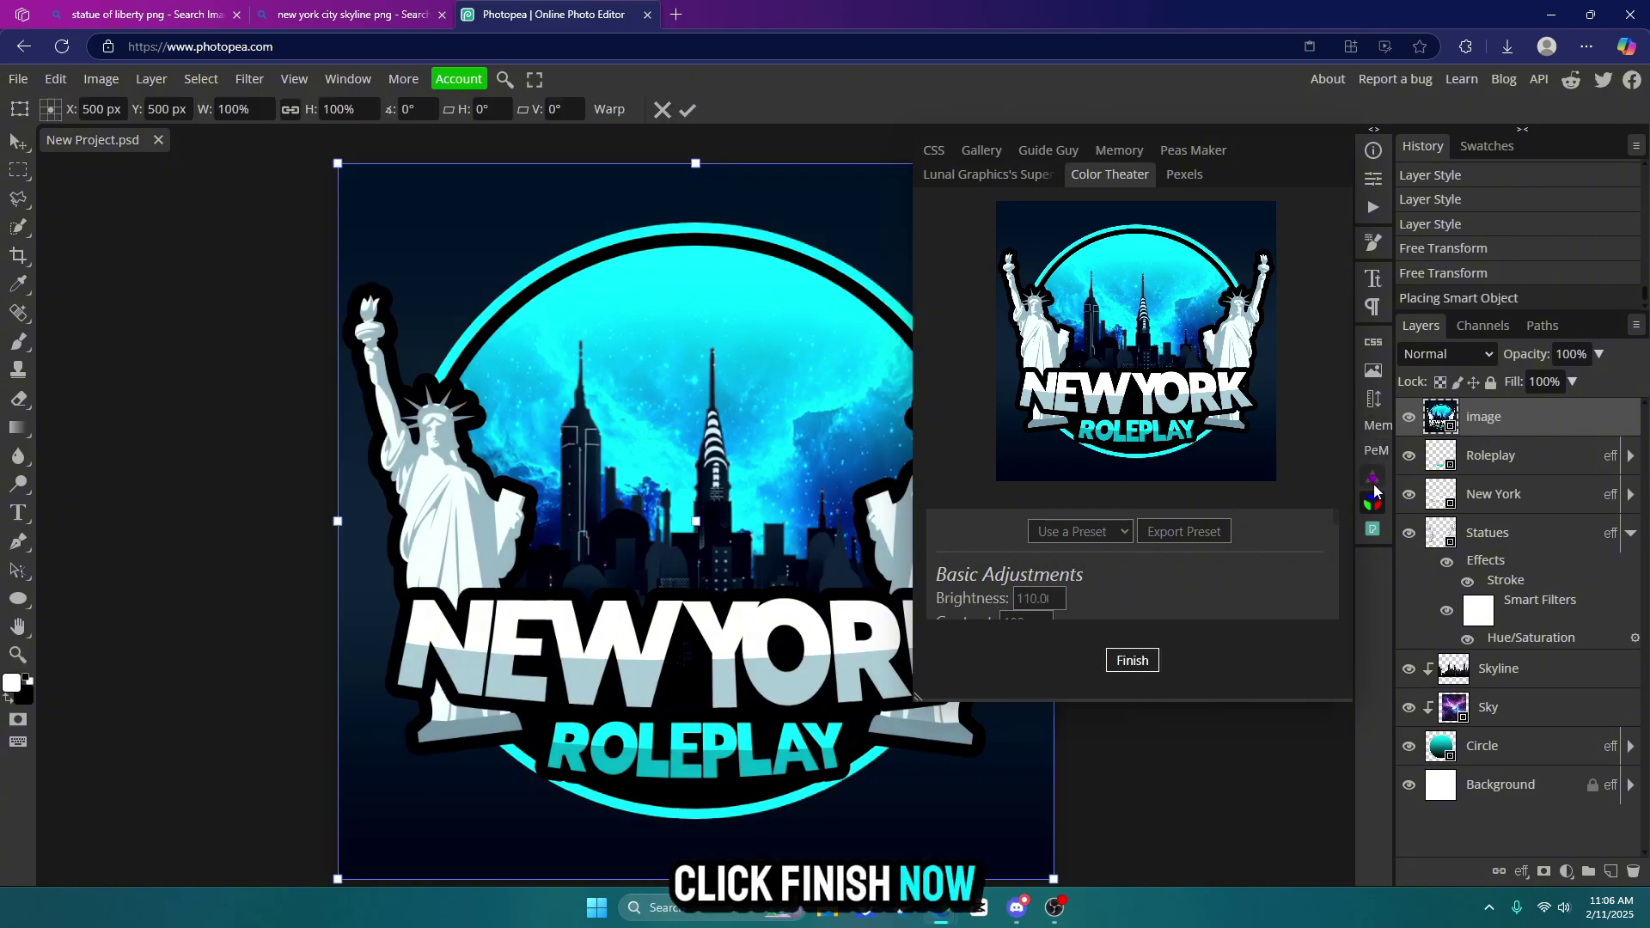
Add a SuperBloom glow of the graded image to the document and lower the glow layer's opacity to 30%
click(1373, 479)
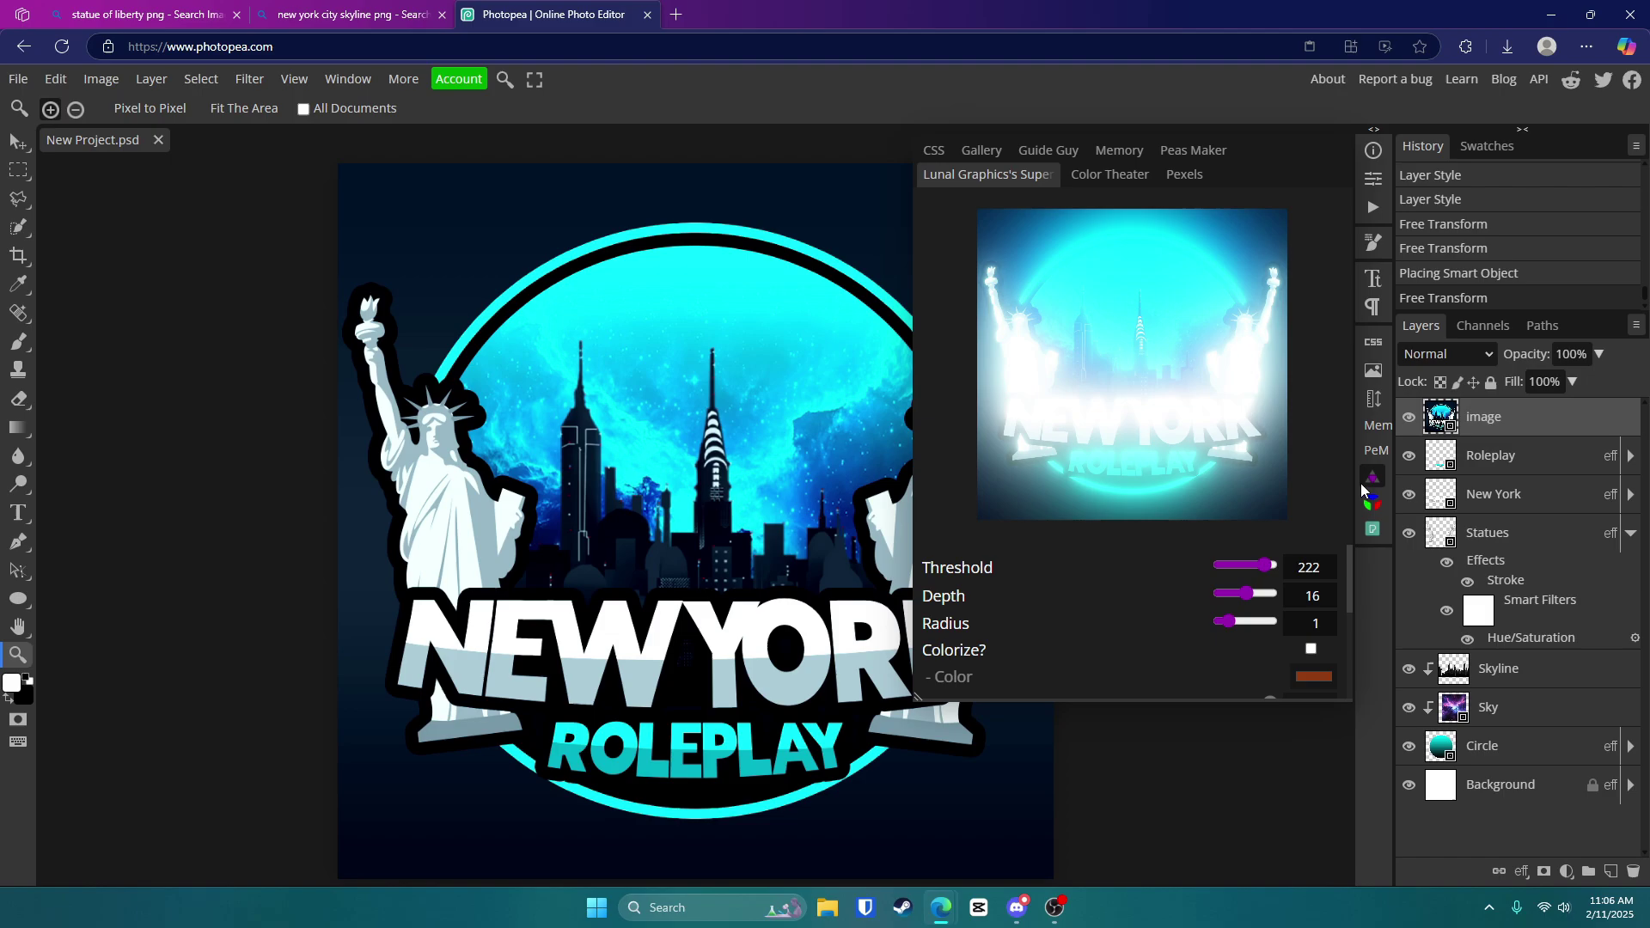
scroll(1109, 583, down, 3)
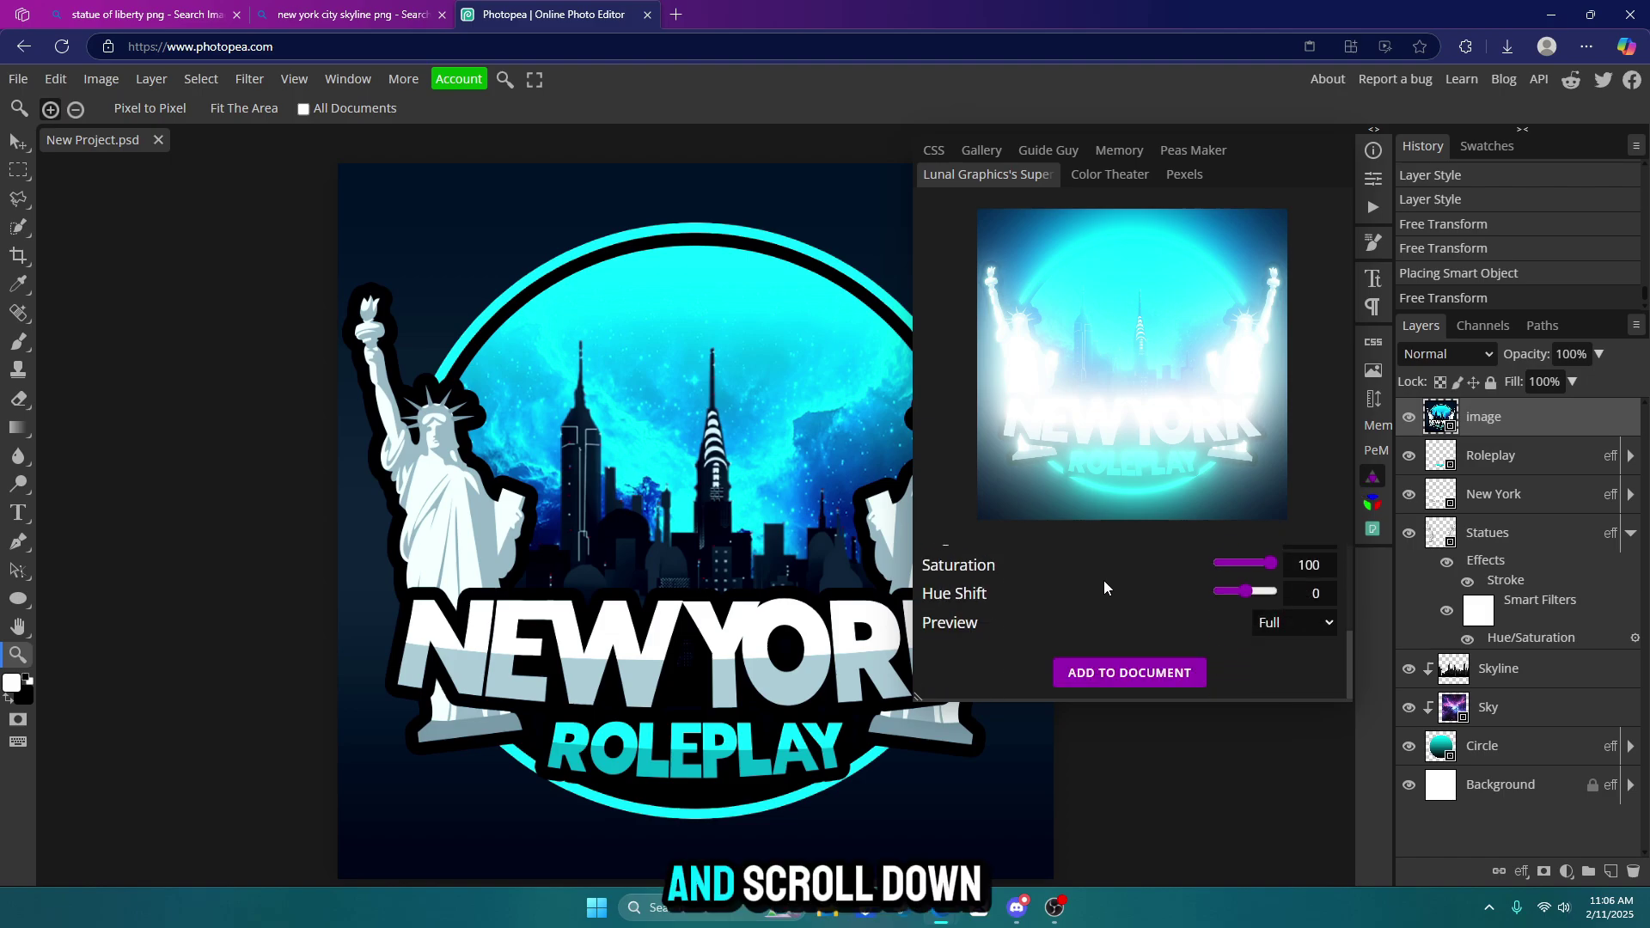
click(1126, 675)
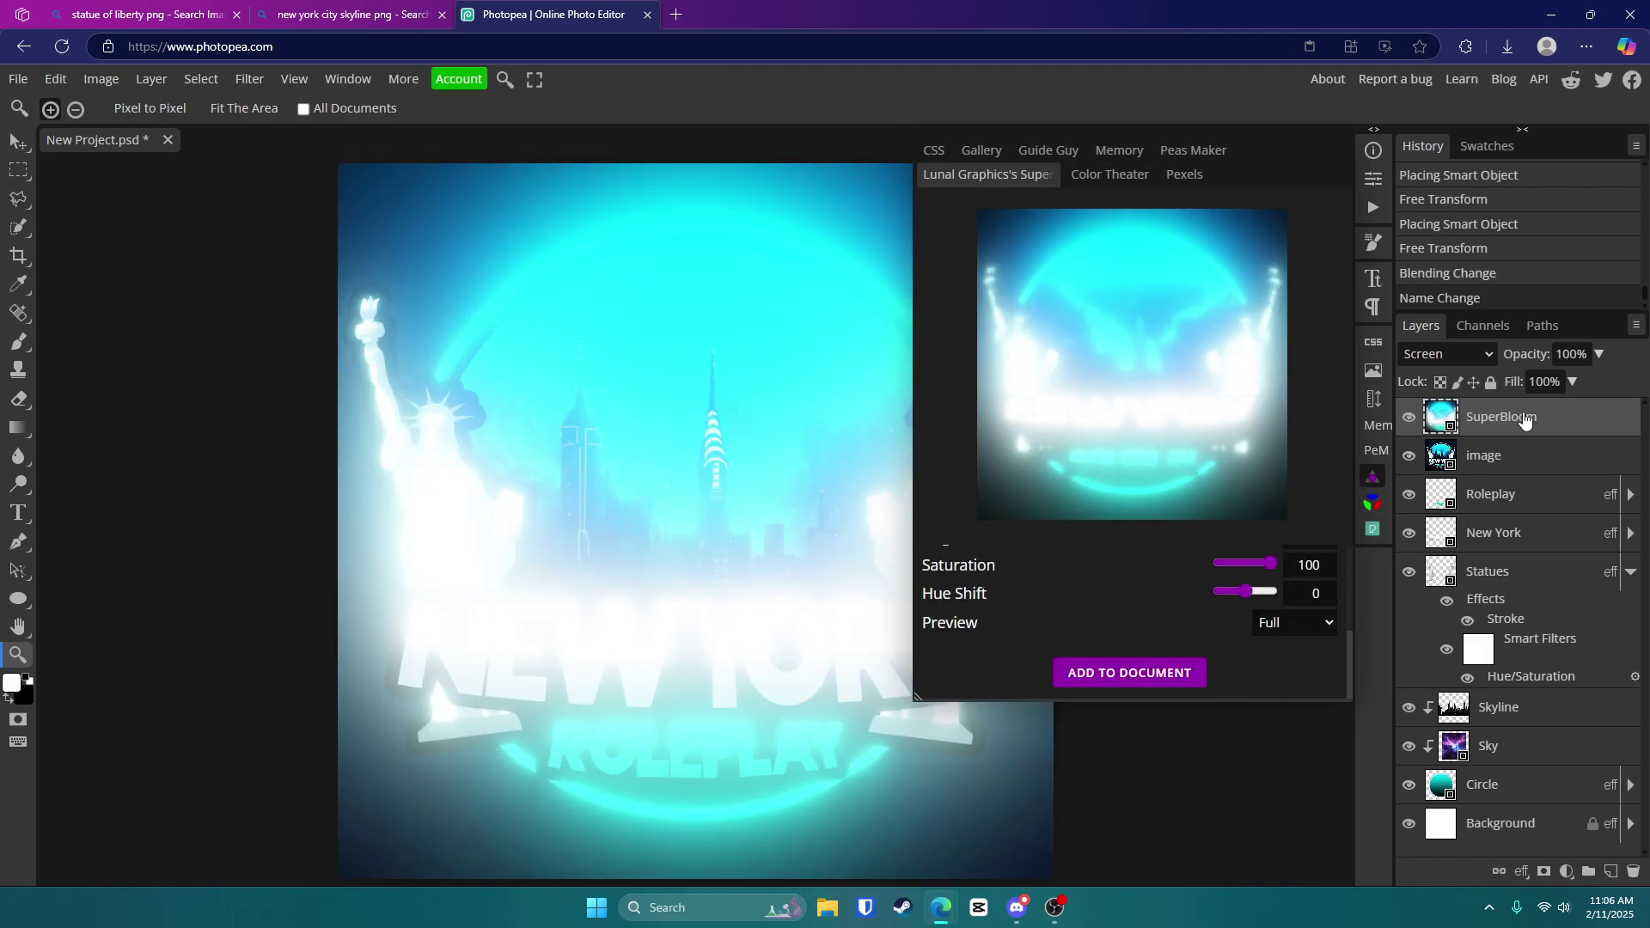
click(1599, 354)
drag(1569, 381, 1538, 388)
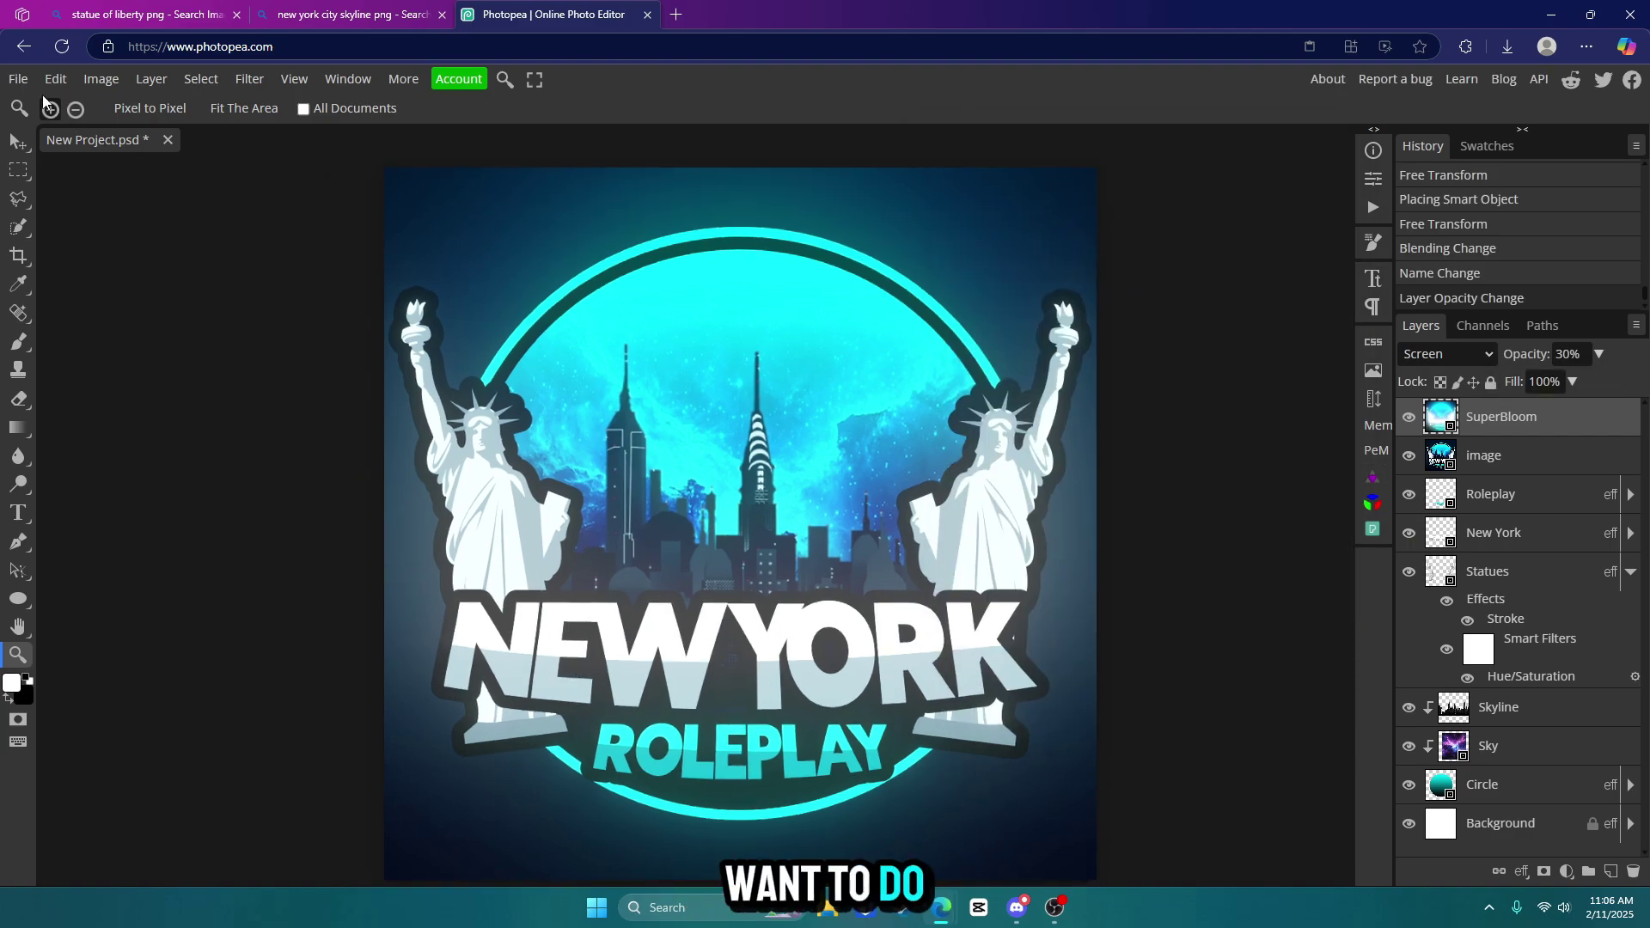
Export the logo as a 1000 × 1000 px JPG named New Project at 100% quality
click(19, 79)
mouse_move(69, 351)
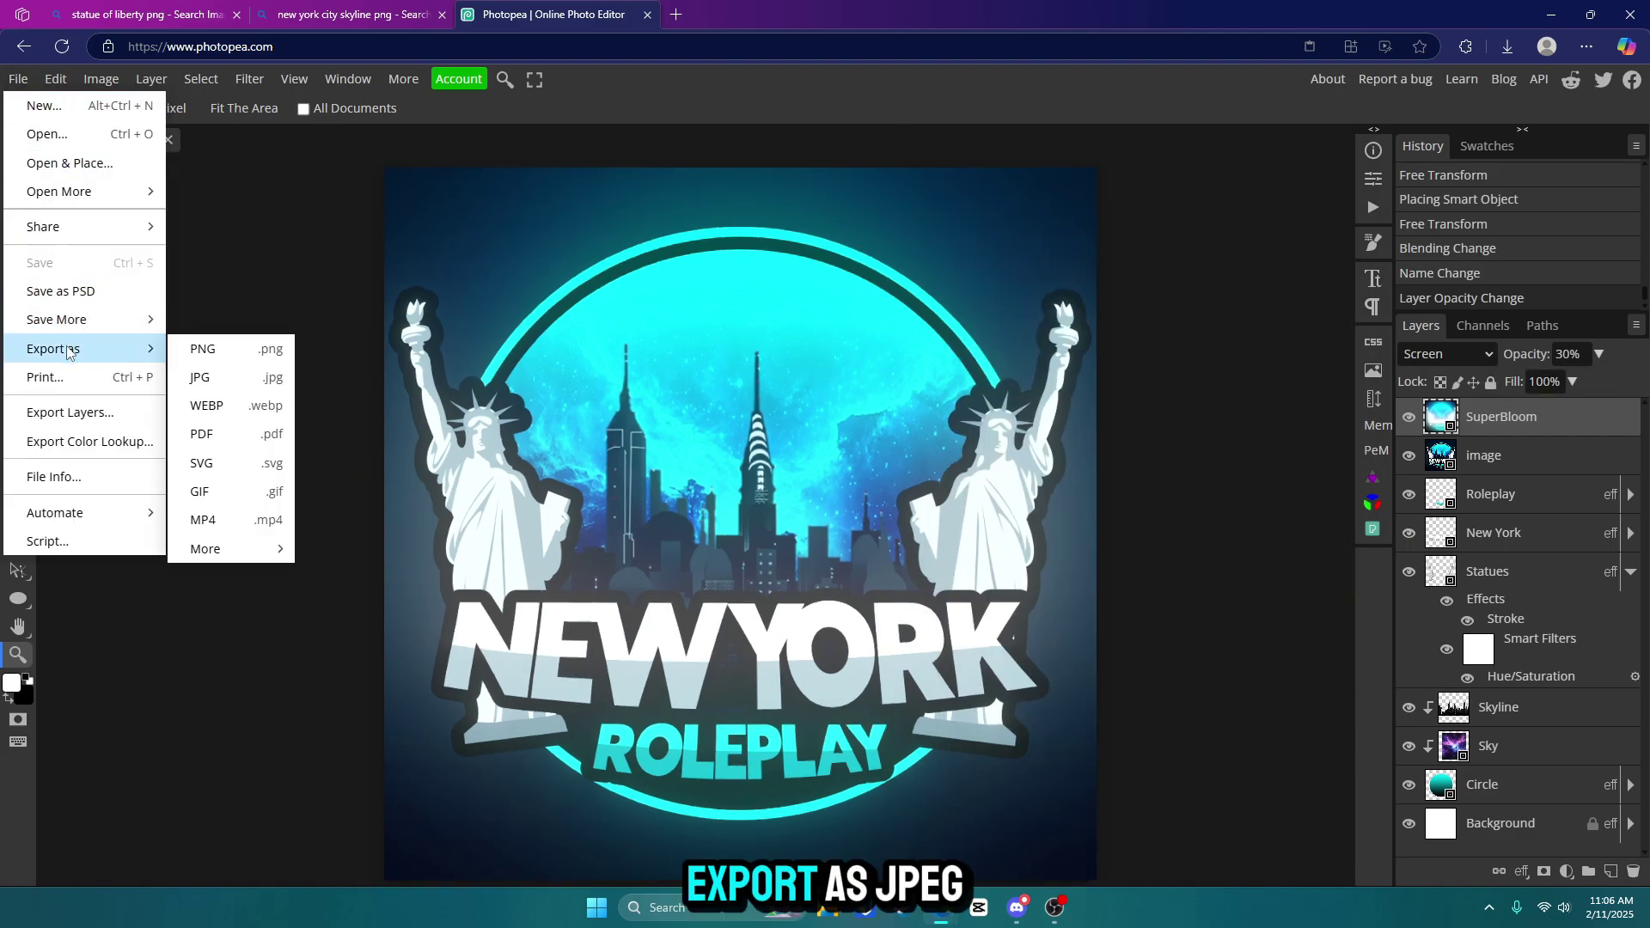
click(263, 383)
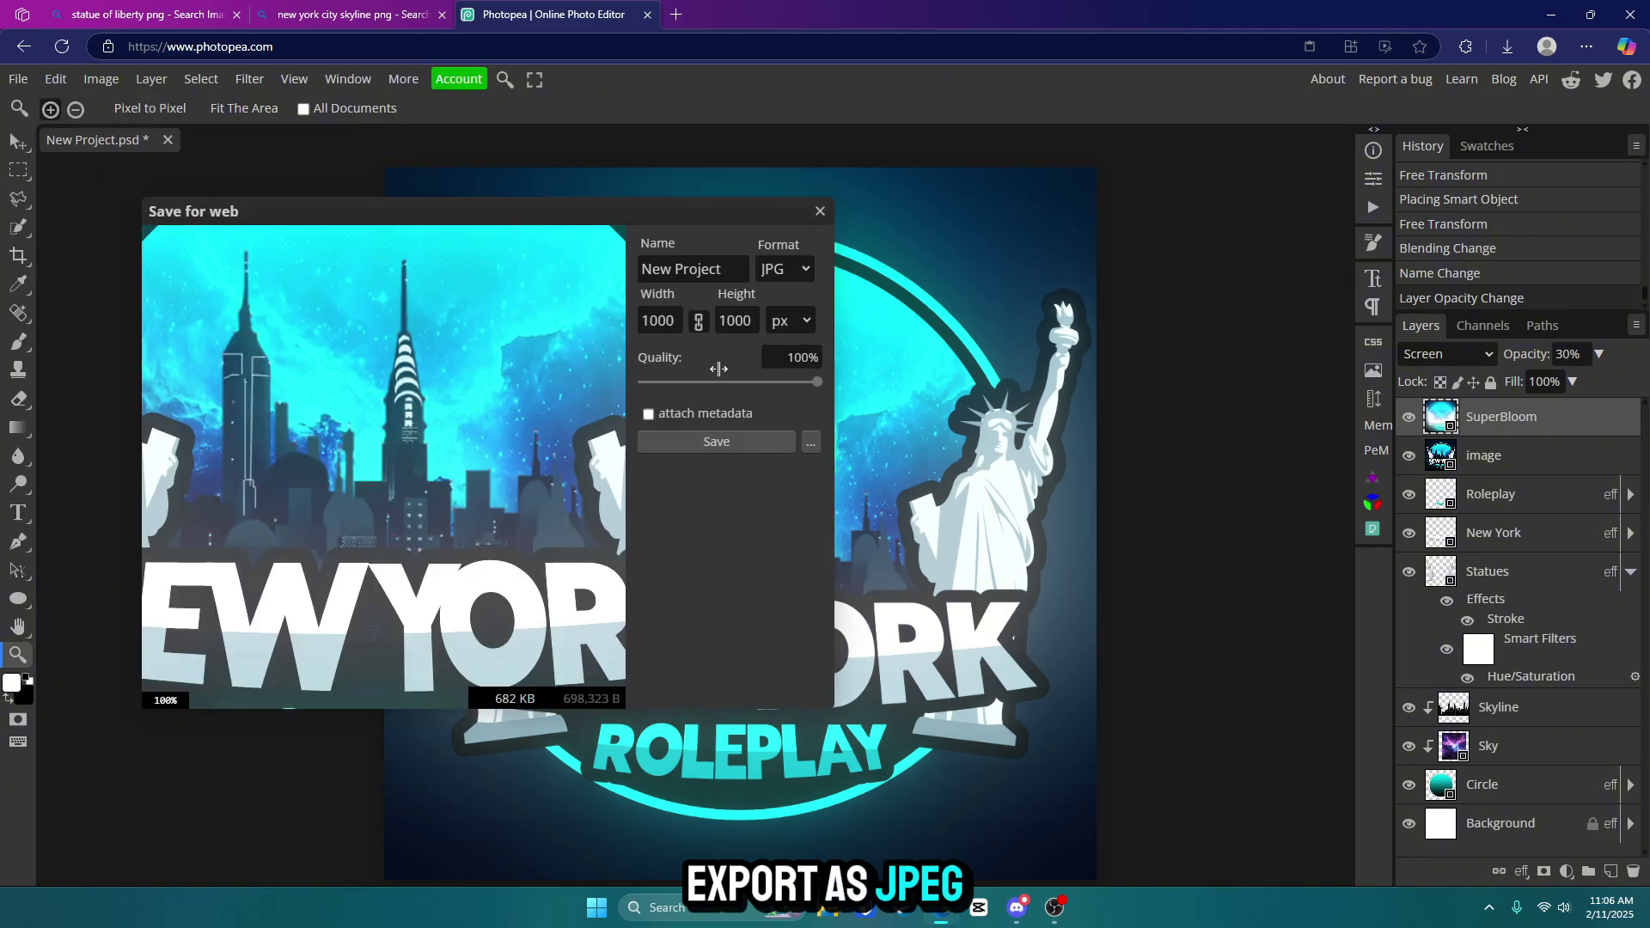
click(740, 444)
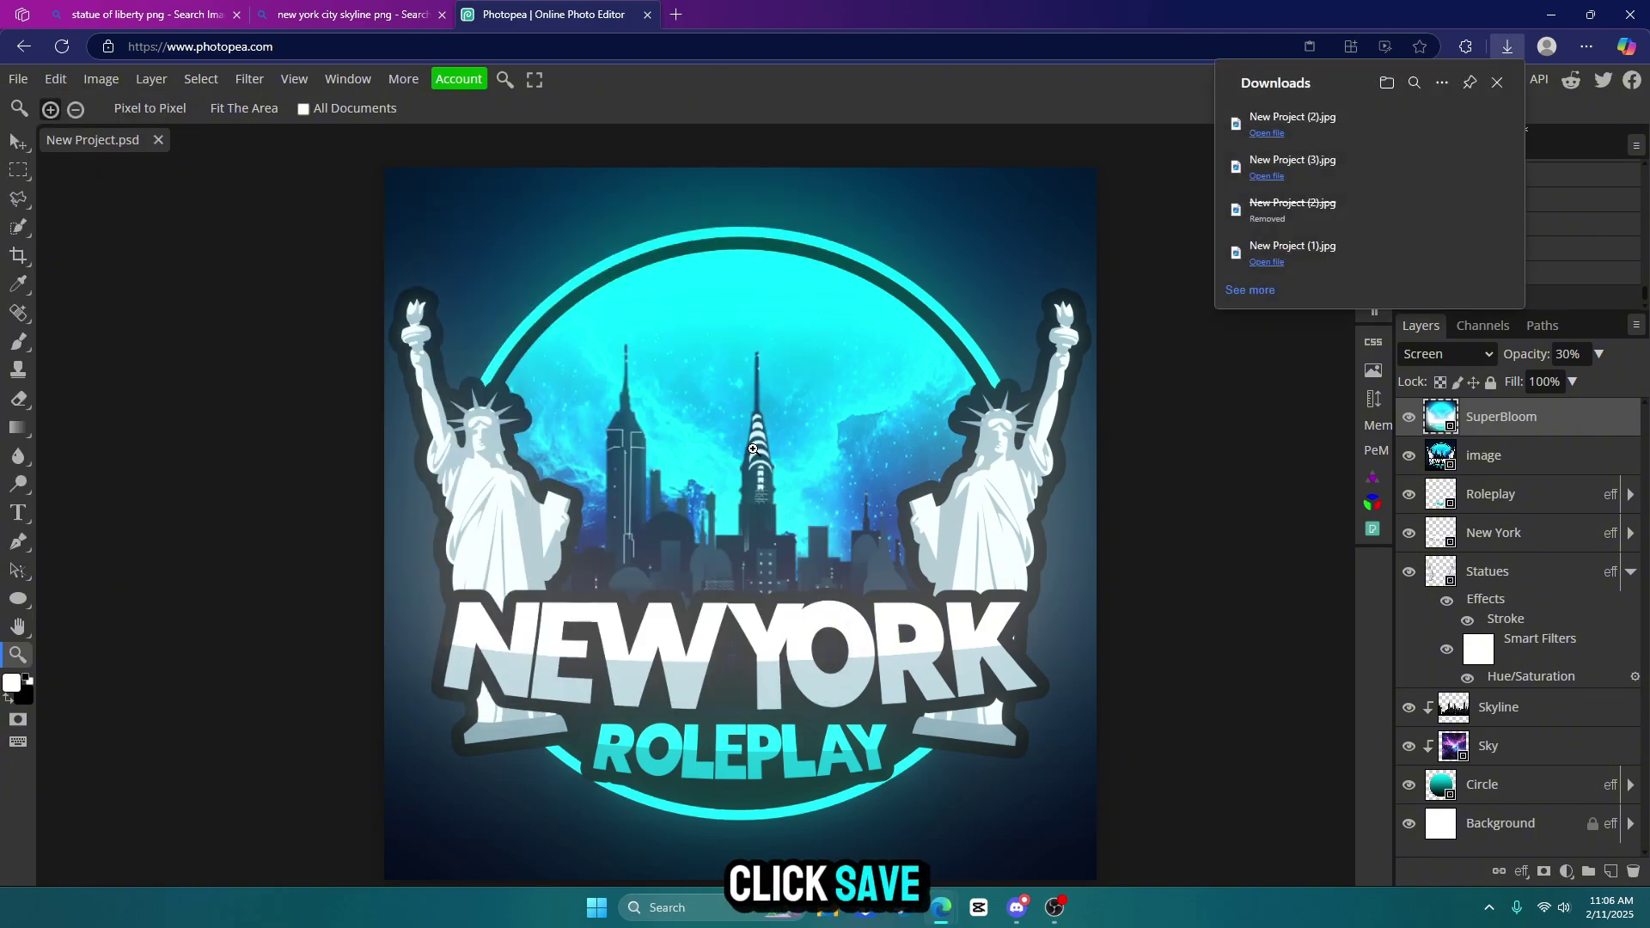
click(1336, 441)
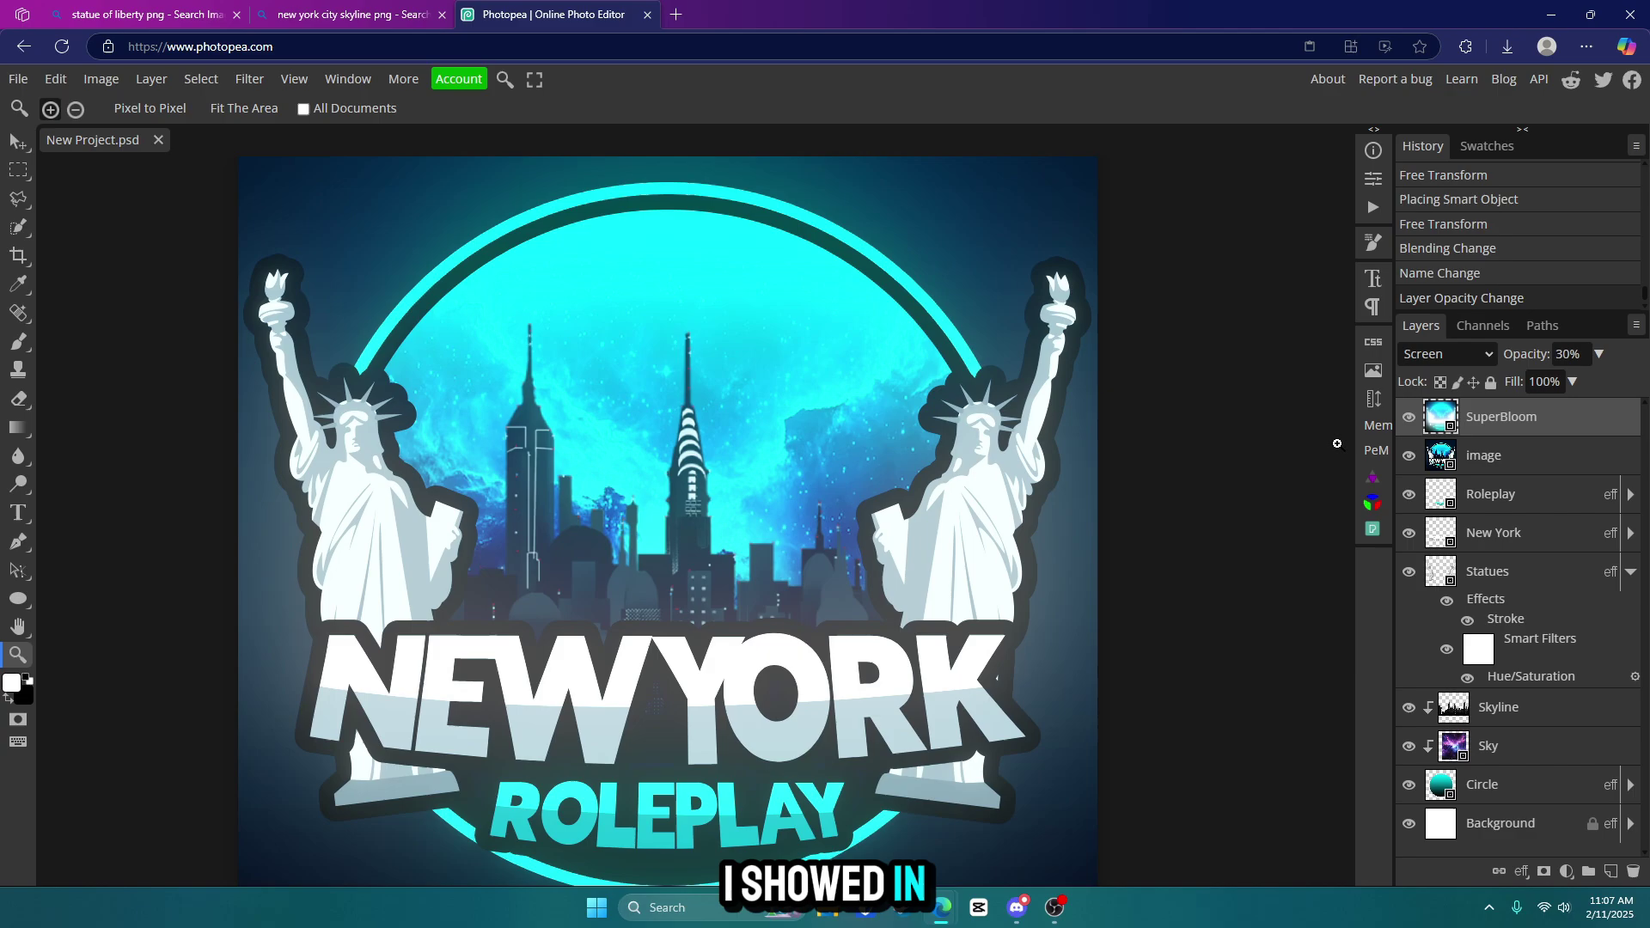
drag(807, 508, 744, 530)
scroll(809, 580, up, 1)
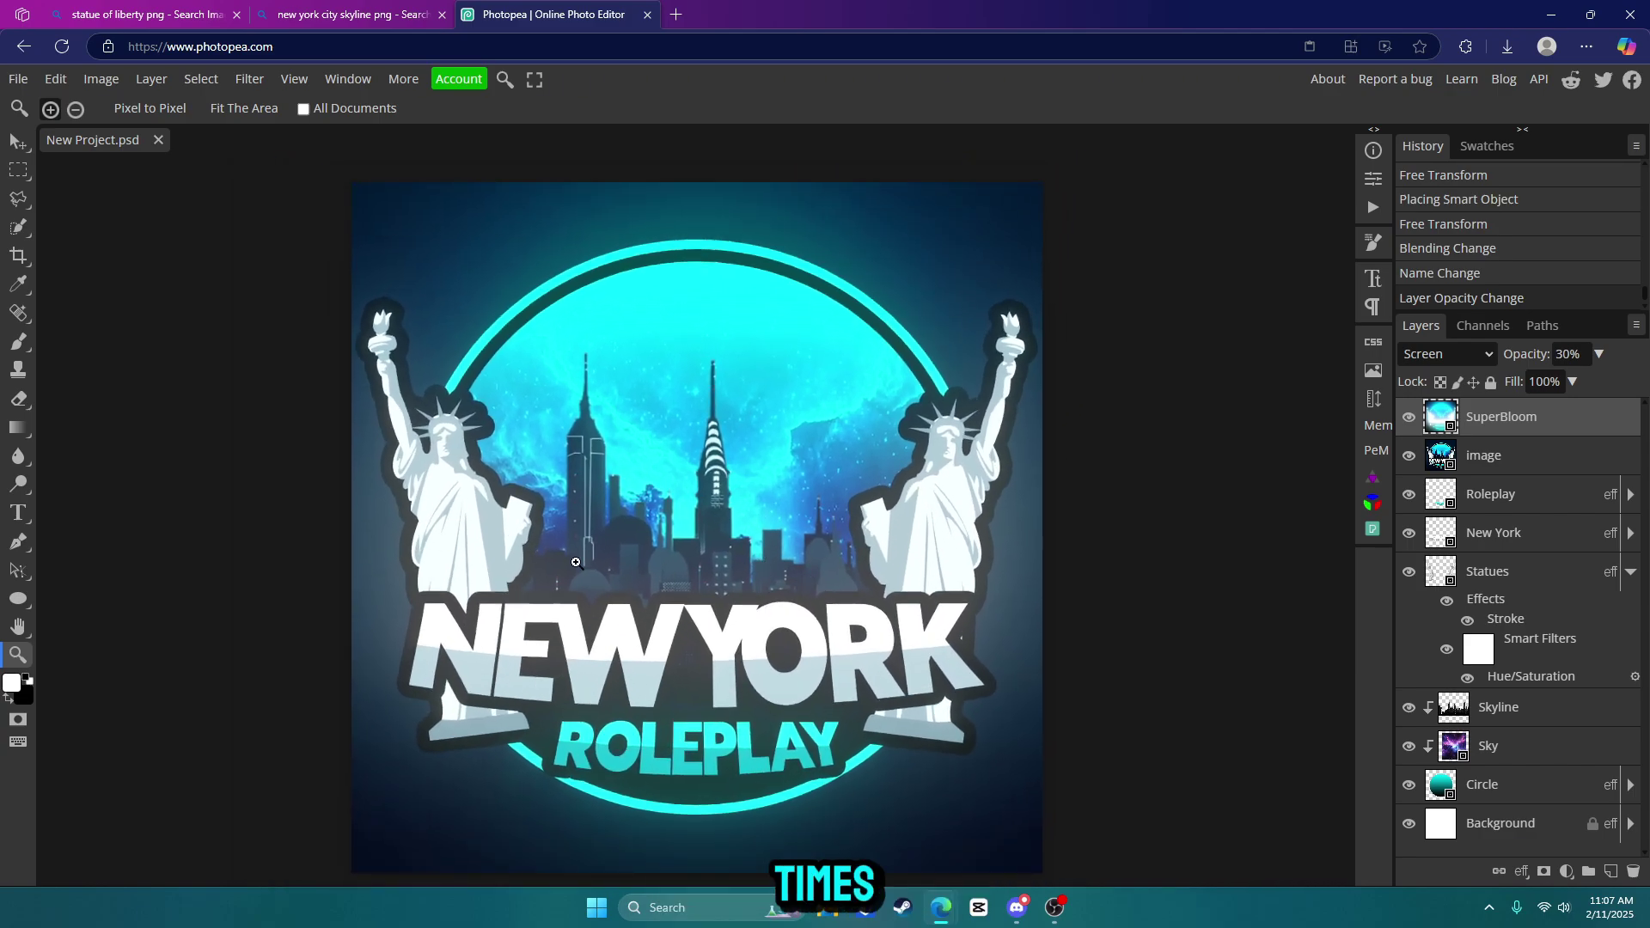